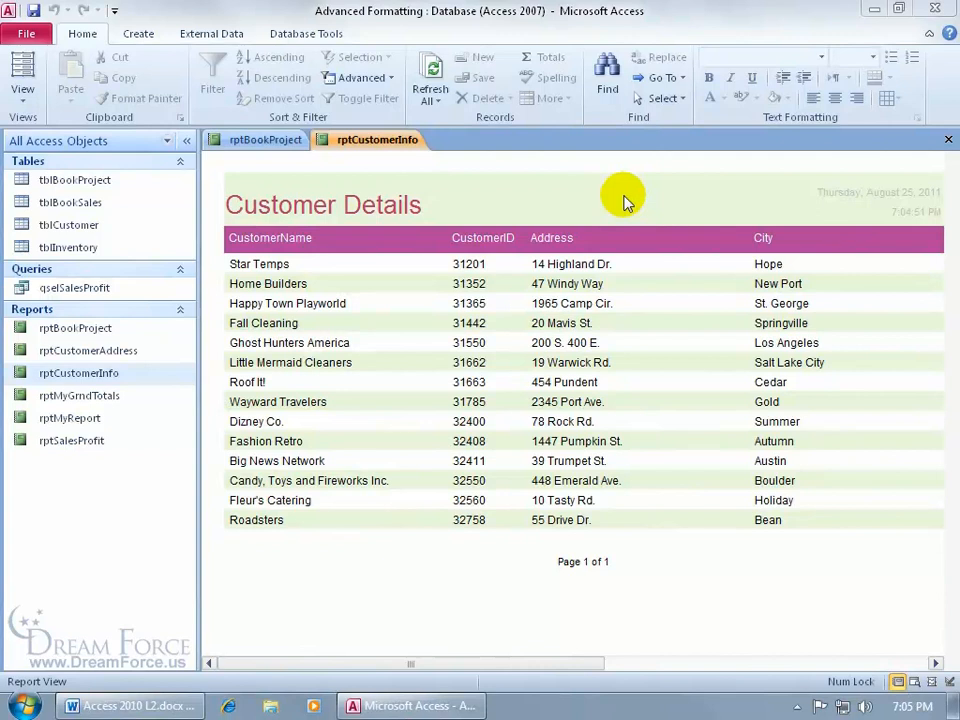
Step: Open the customer report in Design view and change its header title to "Customer Detail"
right_click(552, 192)
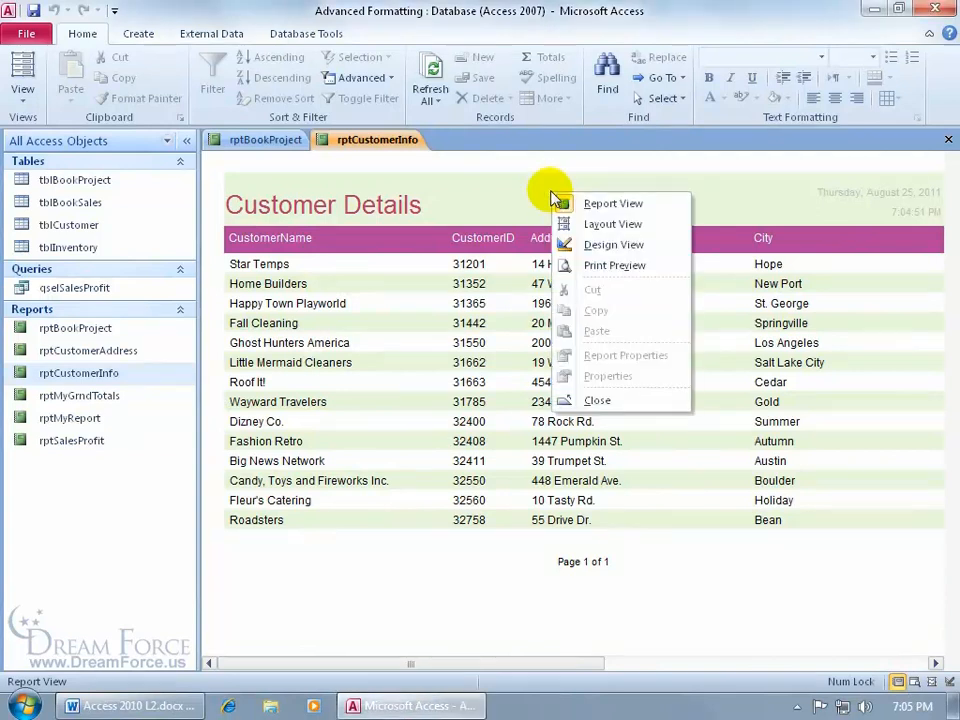
left_click(579, 244)
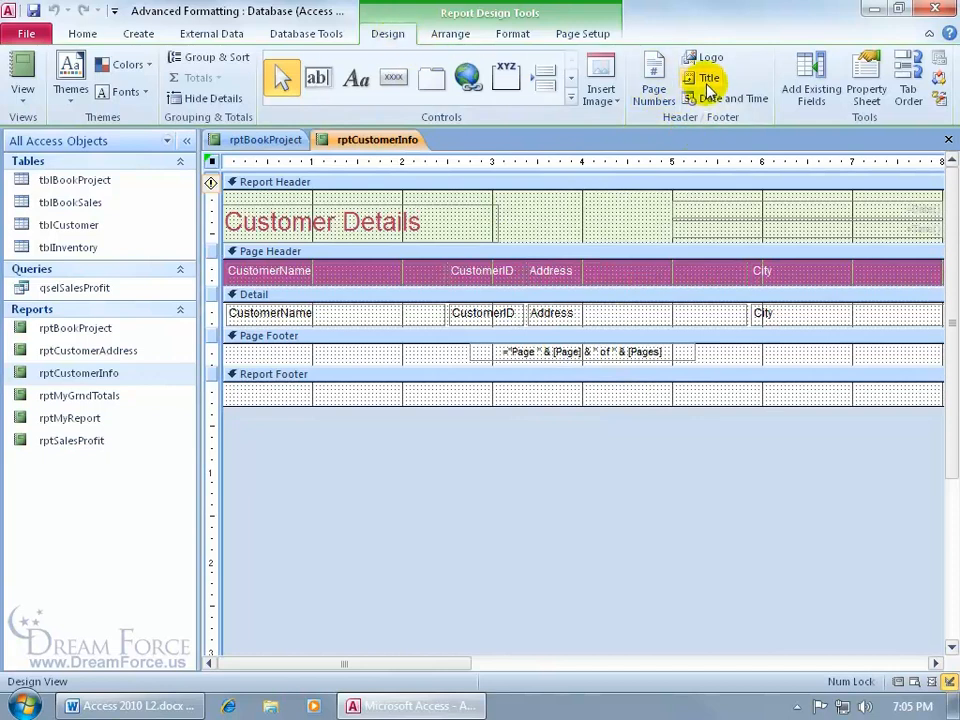
left_click(414, 223)
left_click(411, 221)
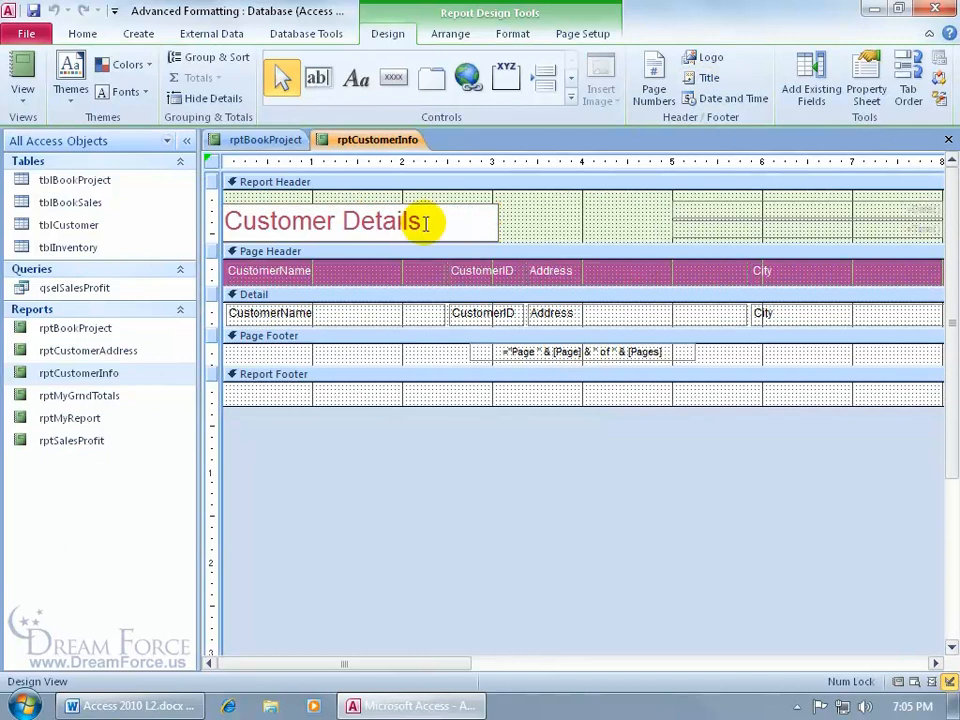
key("BackSpace")
left_click(547, 220)
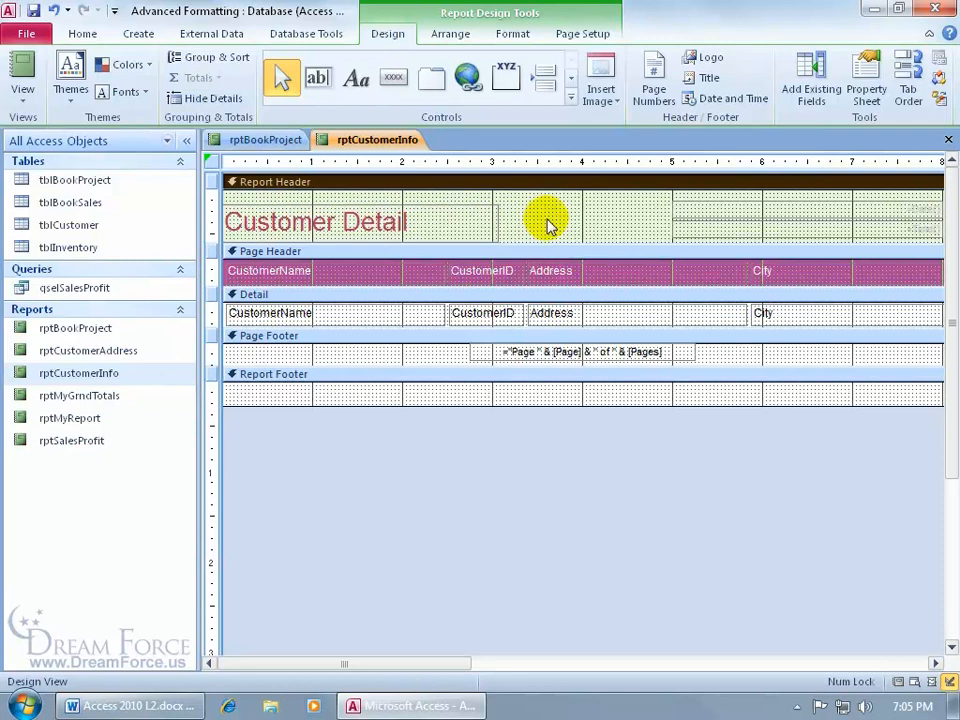
left_click(702, 80)
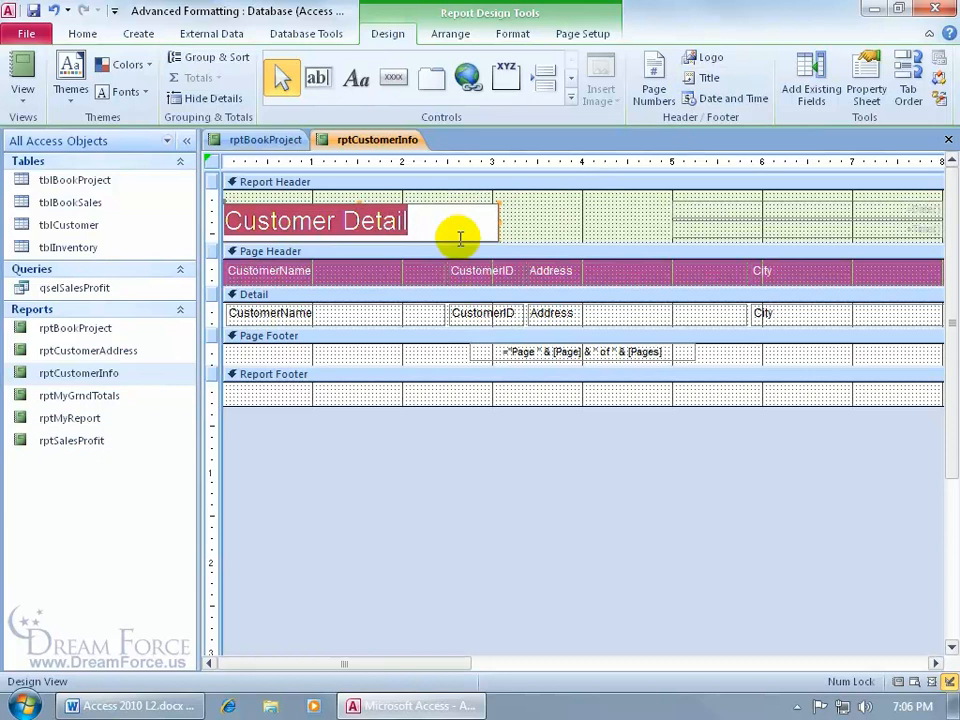
left_click(533, 205)
Step: Apply Both gridlines to the entire customer table in Layout view, and check the result in Report view
right_click(389, 146)
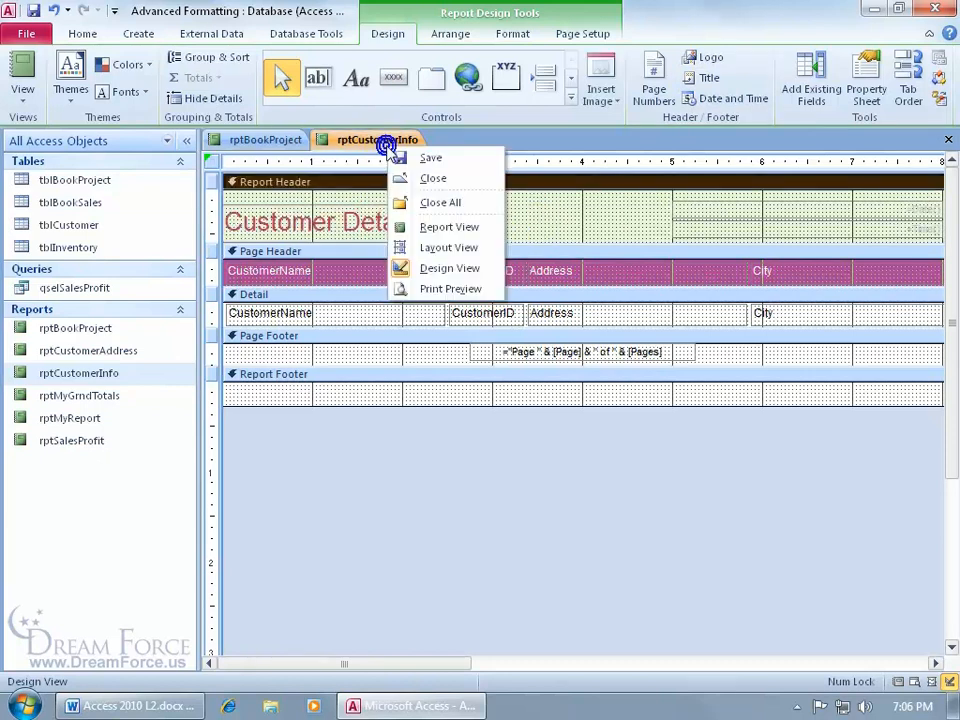
left_click(440, 246)
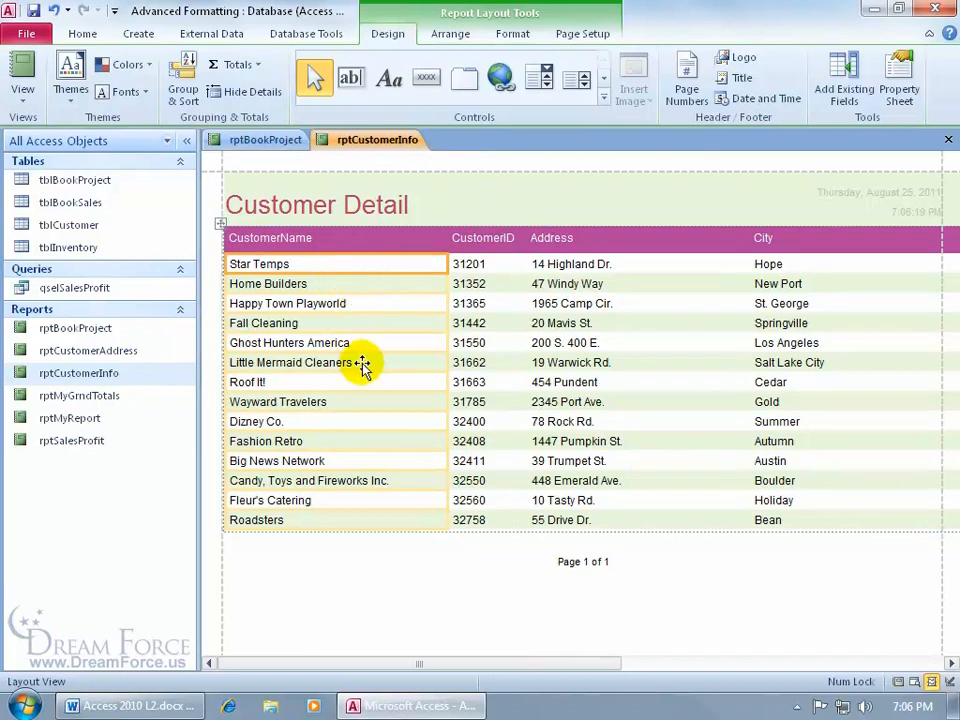
left_click(221, 221)
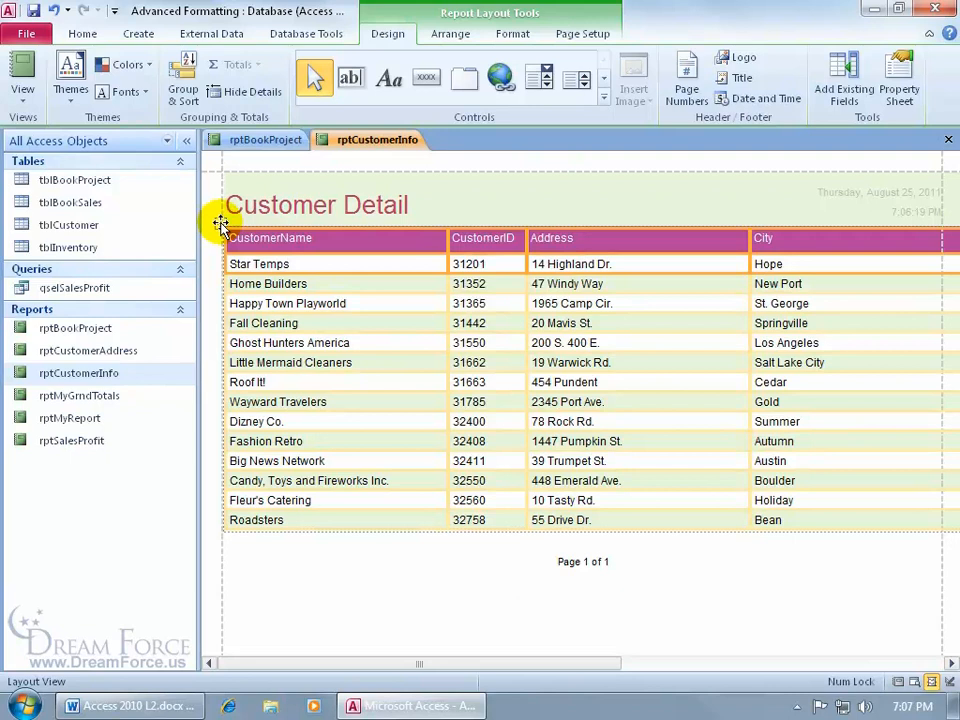
left_click(452, 34)
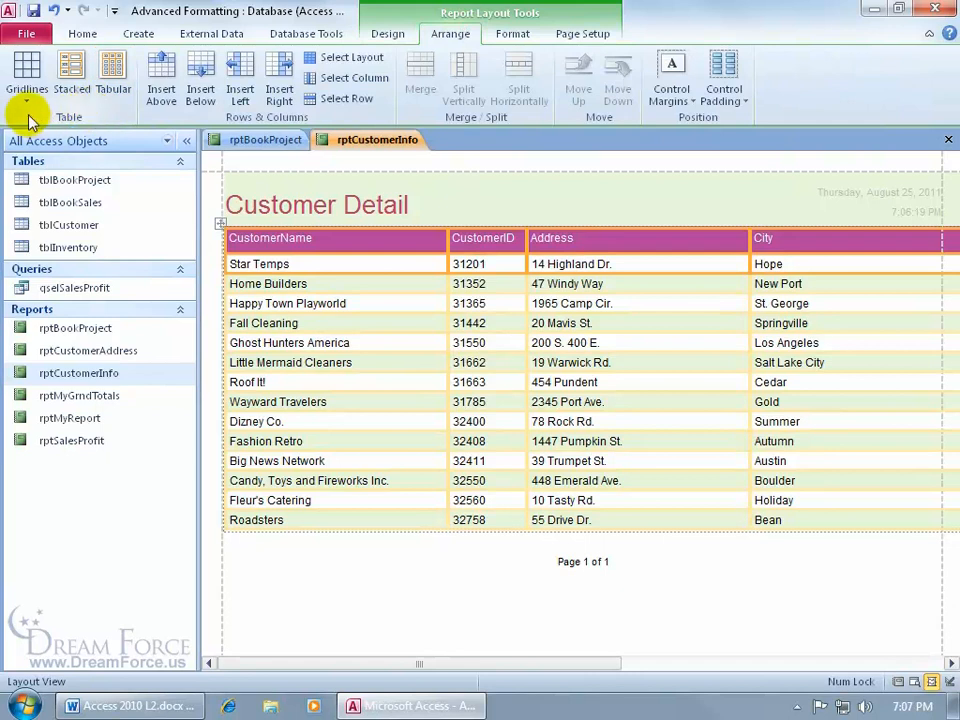
left_click(28, 80)
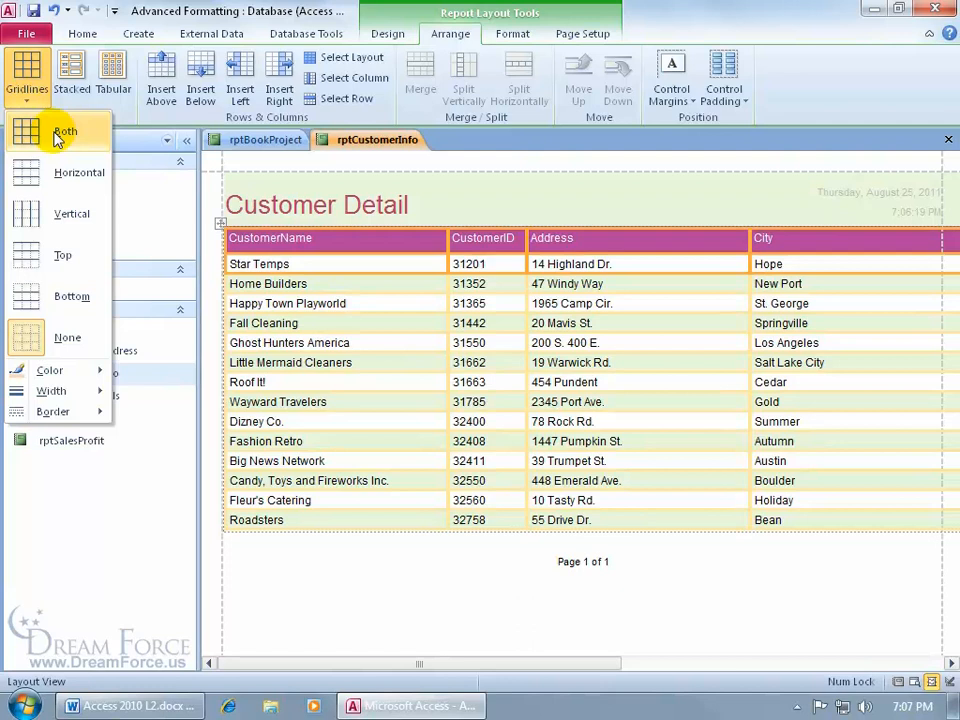
left_click(58, 137)
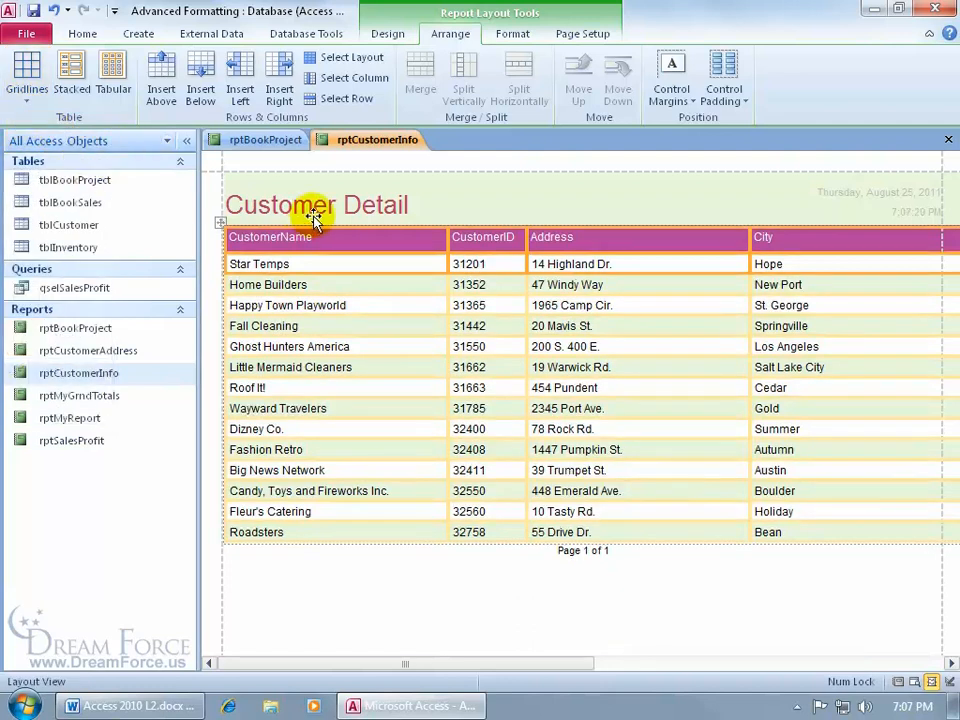
right_click(381, 147)
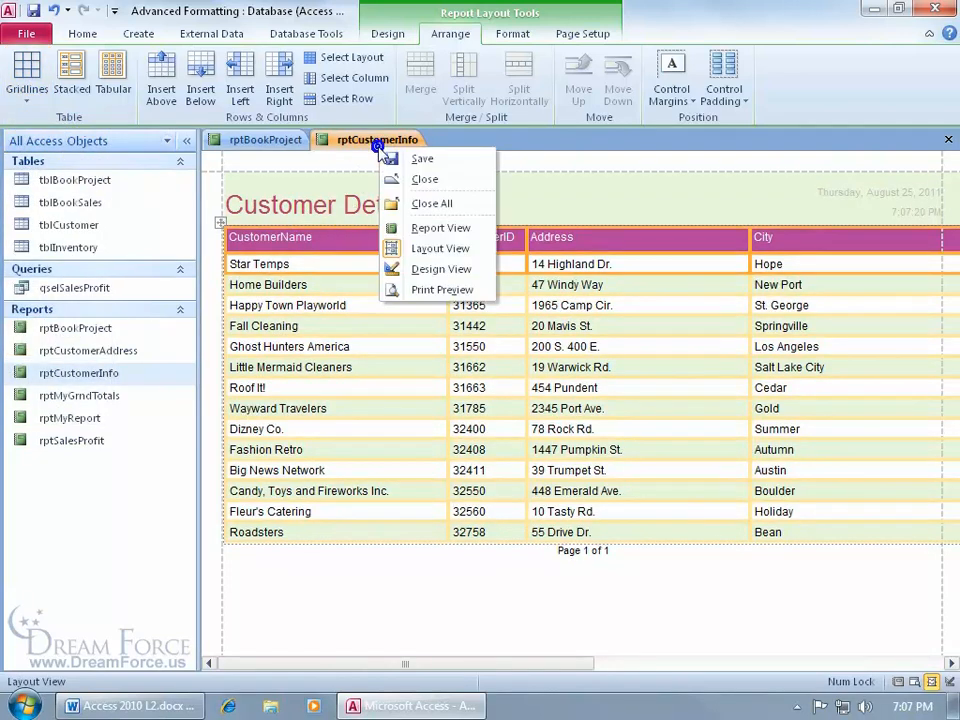
left_click(420, 232)
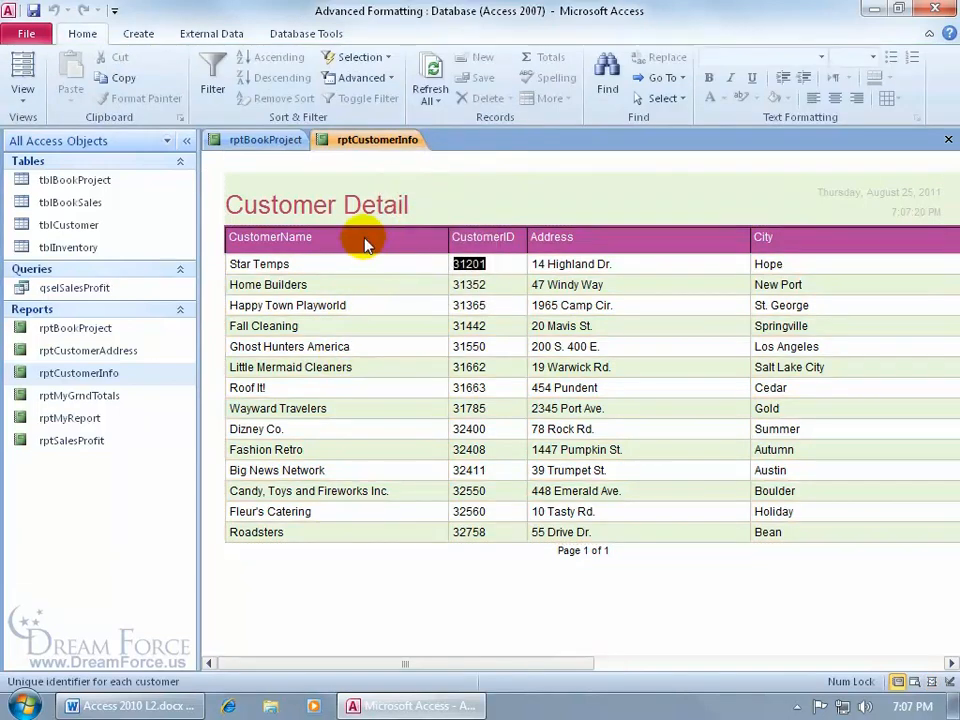
Step: Return to Layout view and set the gridlines of the whole column heading row to None
right_click(392, 172)
left_click(398, 199)
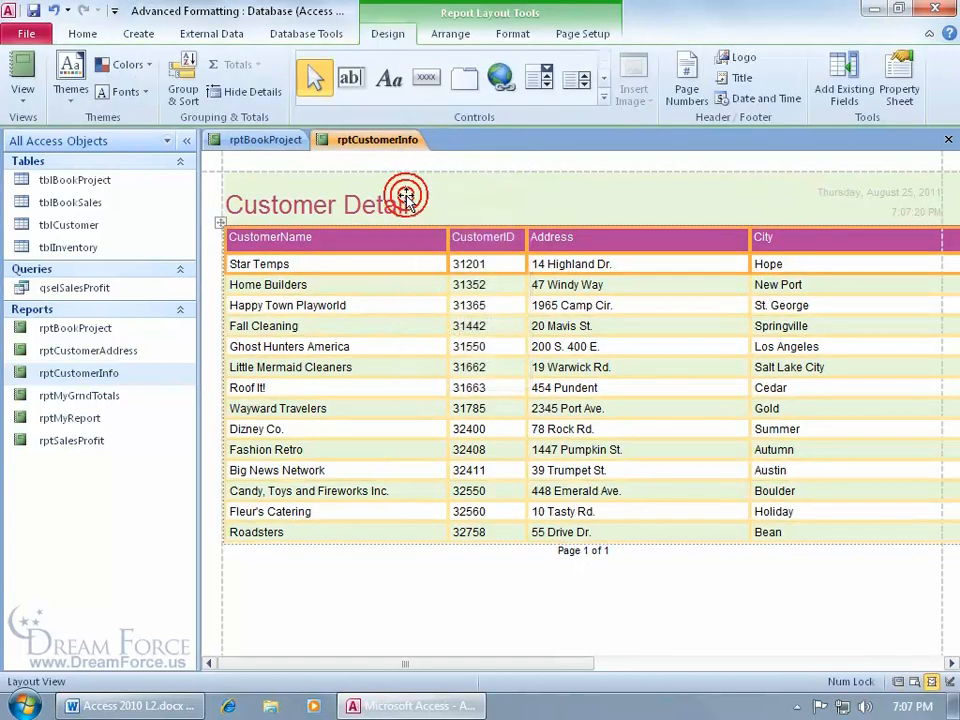
left_click(347, 243)
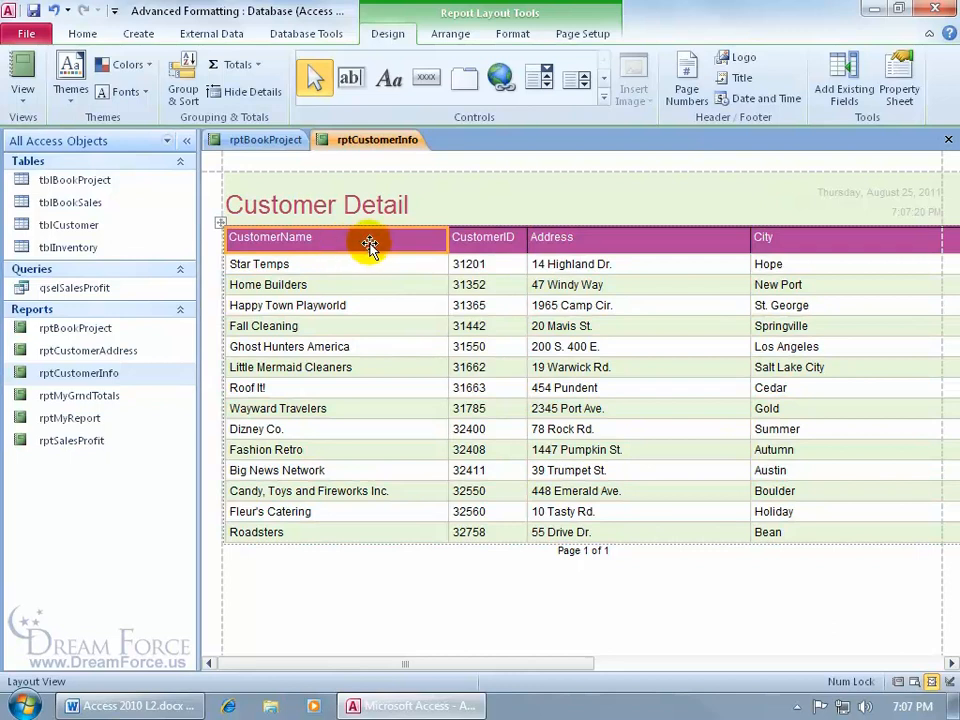
left_click(497, 246, "shift")
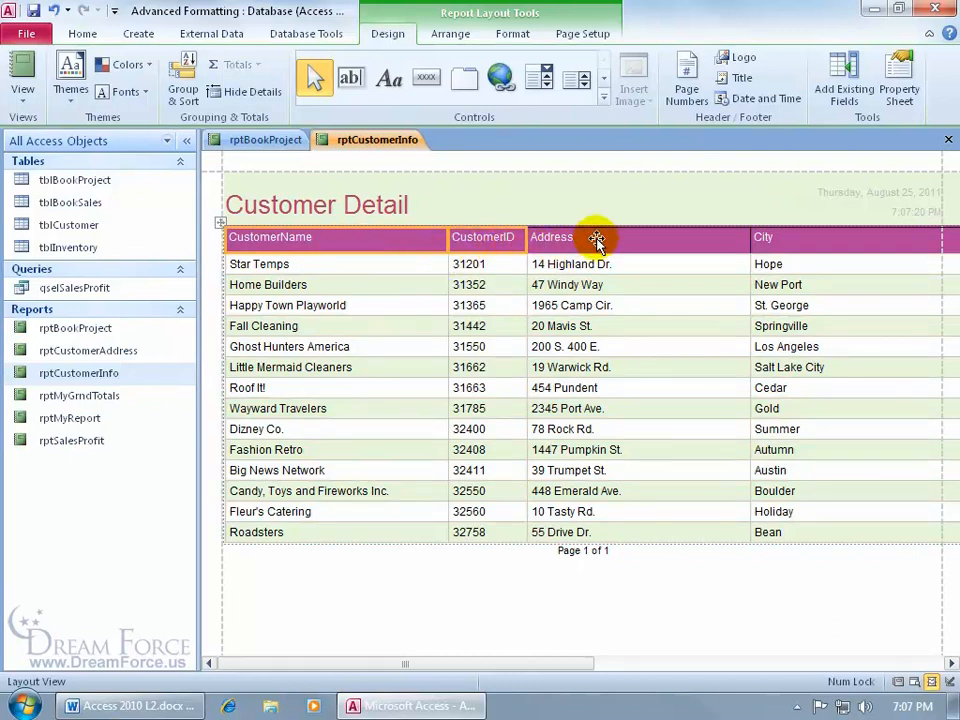
left_click(423, 241)
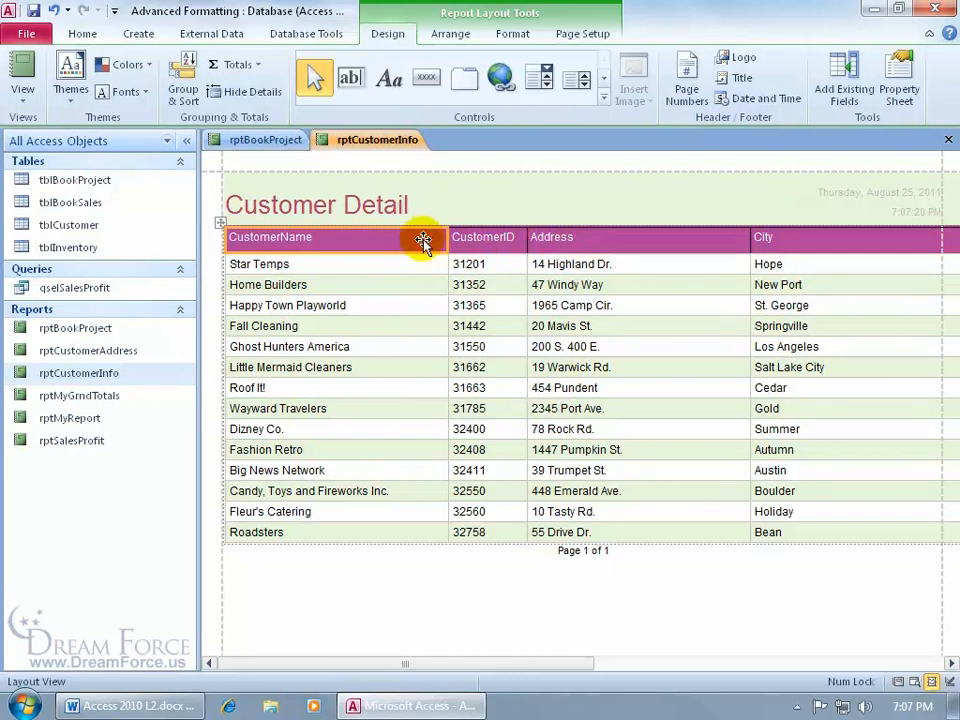
left_click(221, 237)
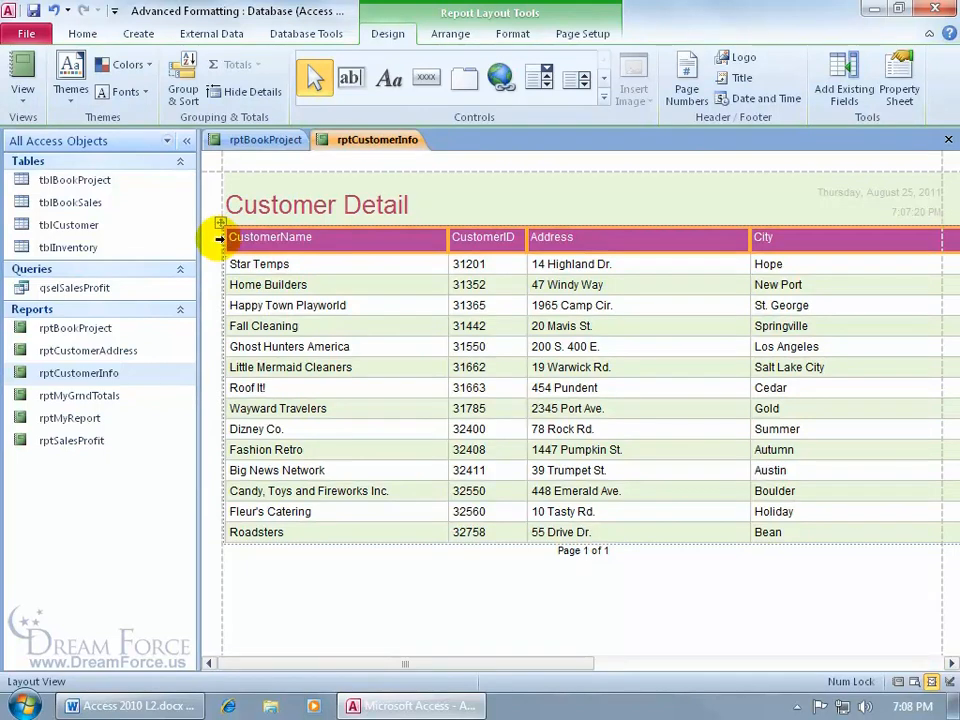
left_click(447, 33)
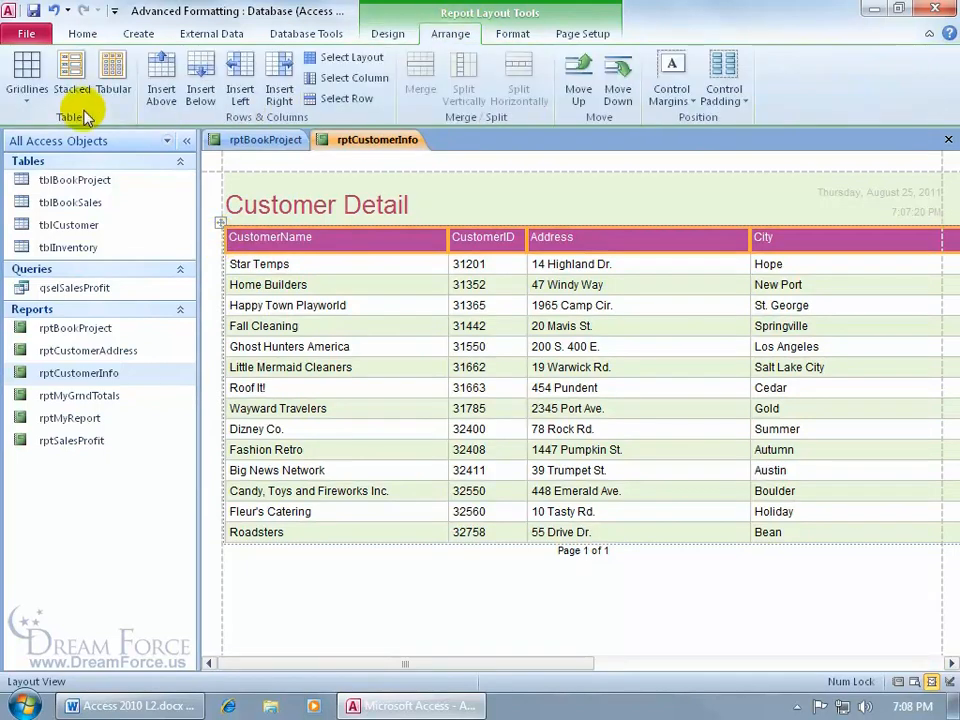
left_click(27, 72)
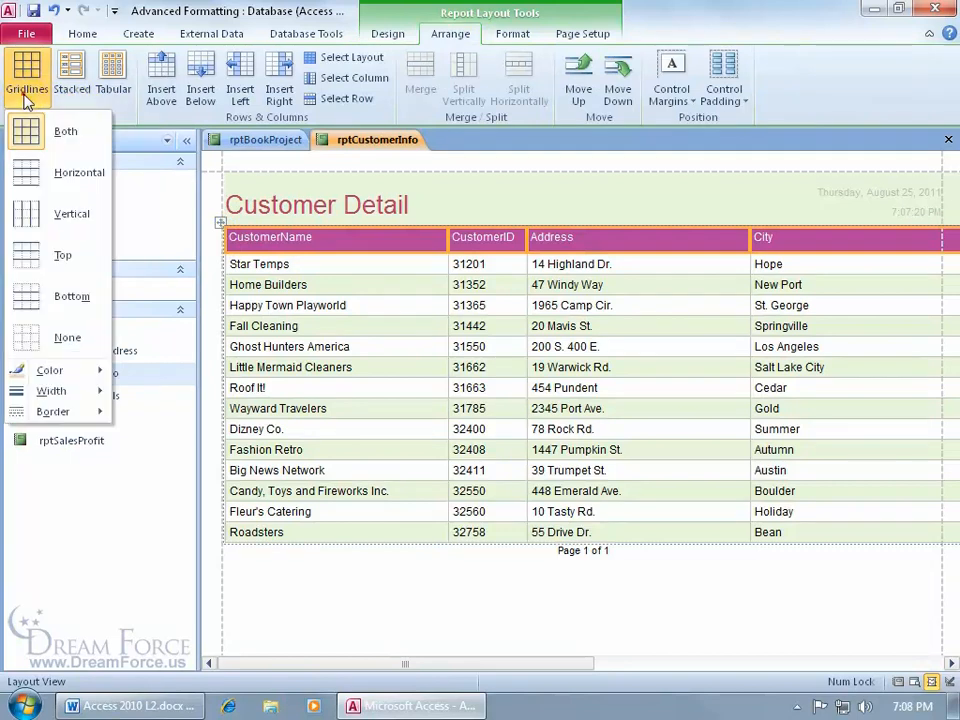
left_click(57, 341)
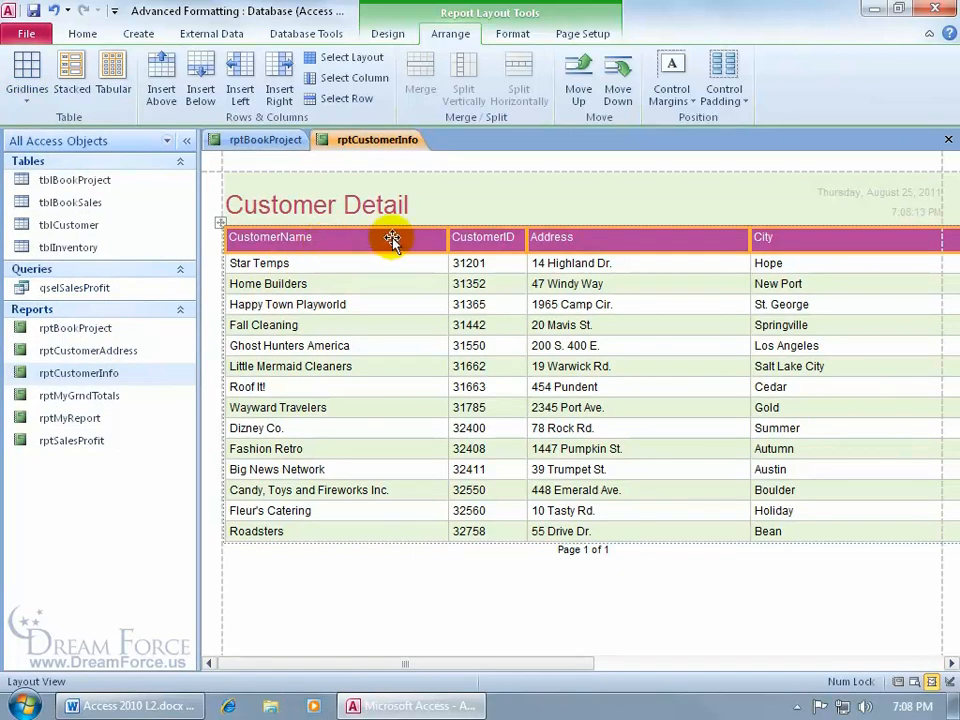
Step: Set the font color of the column heading row to yellow
left_click(512, 33)
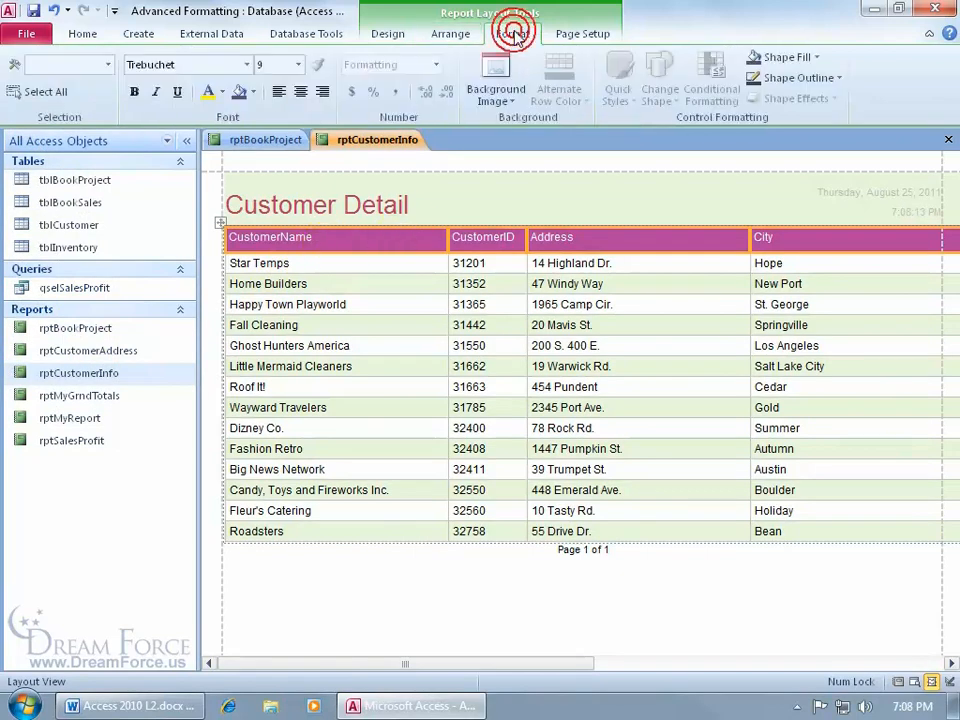
left_click(222, 92)
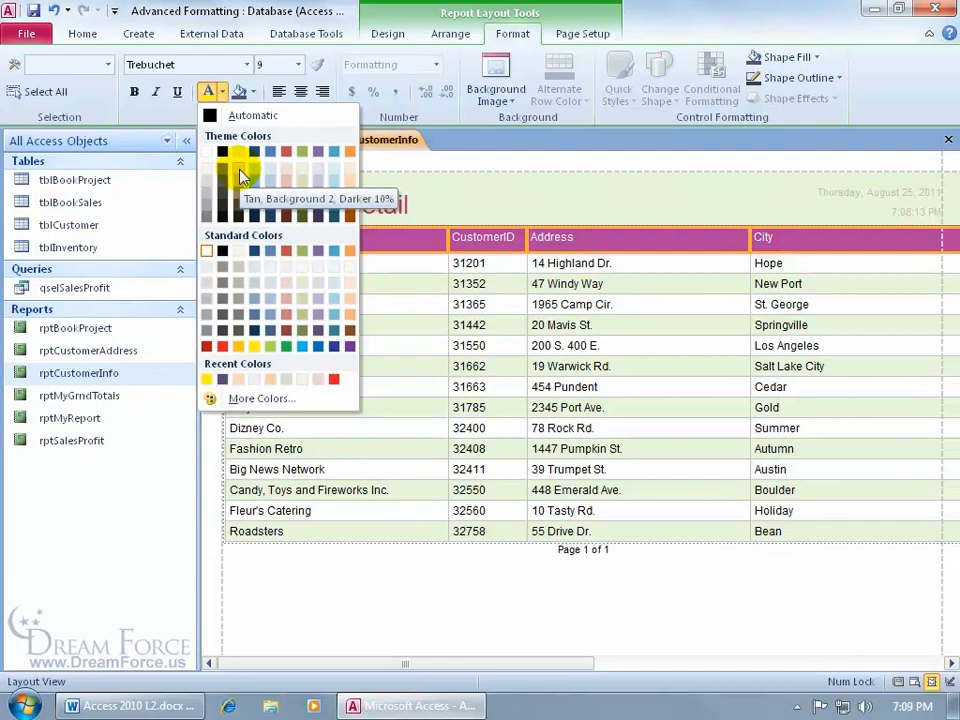
left_click(255, 346)
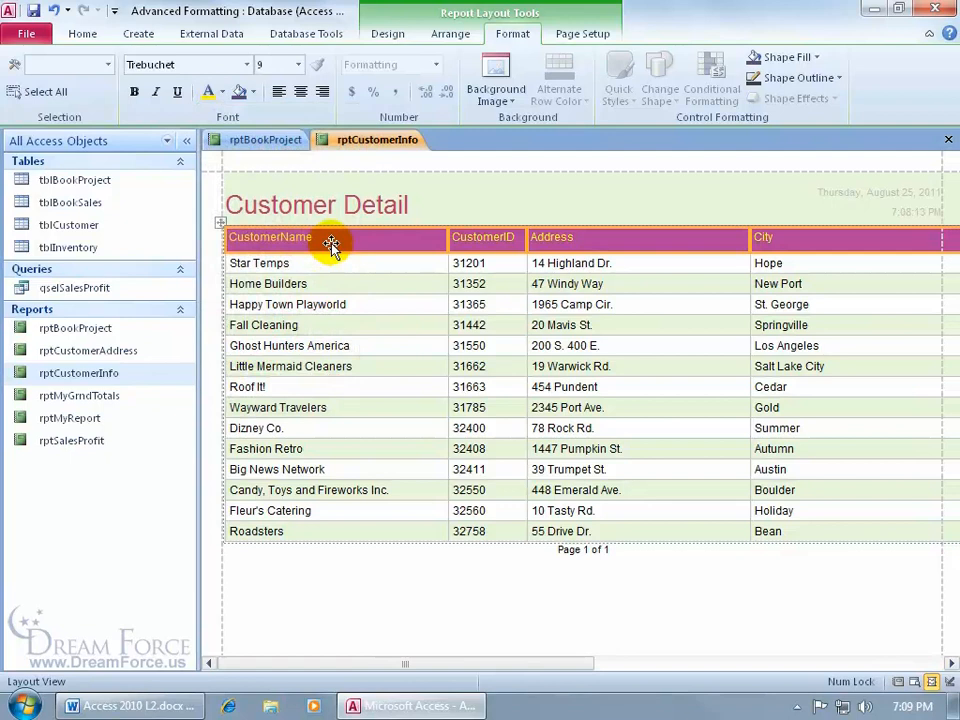
Step: Fill the column heading row with the dark purple recent color and display the report in Report view
left_click(253, 92)
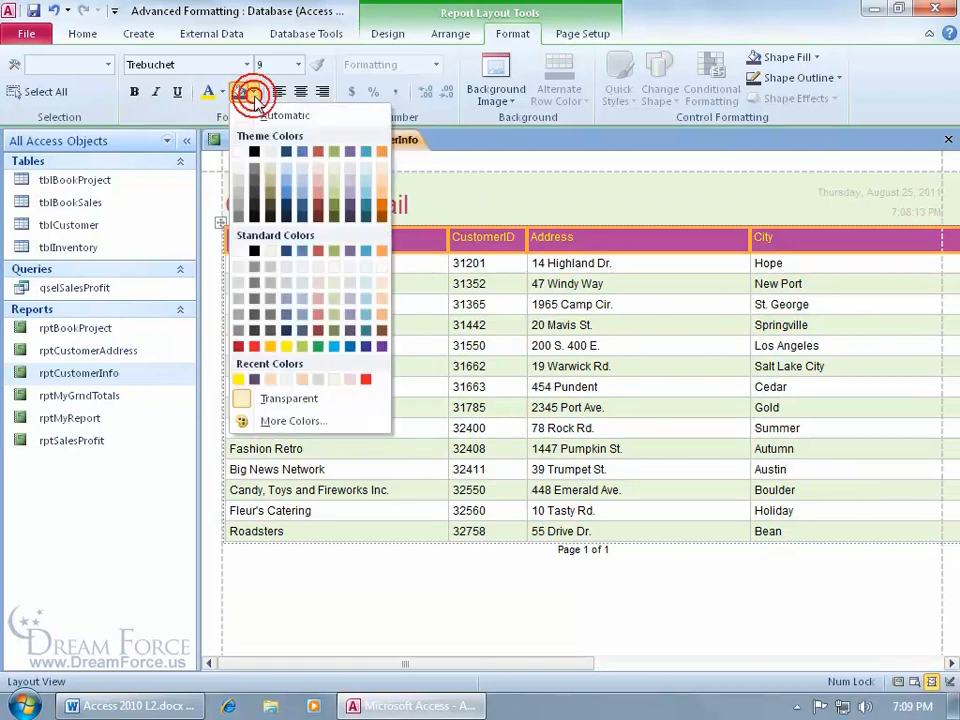
left_click(254, 379)
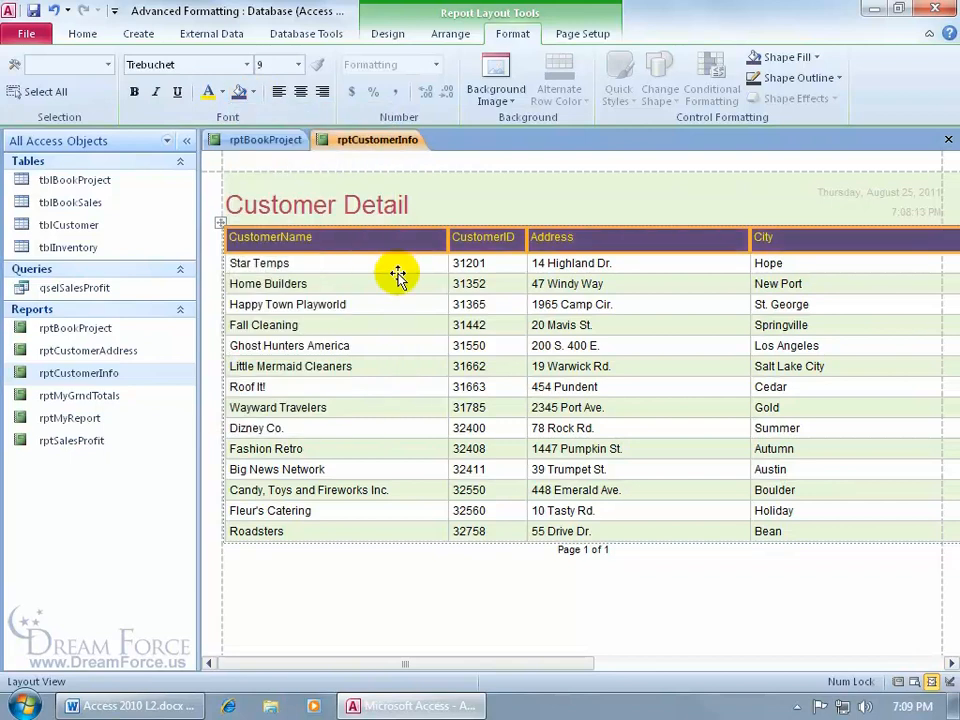
right_click(387, 145)
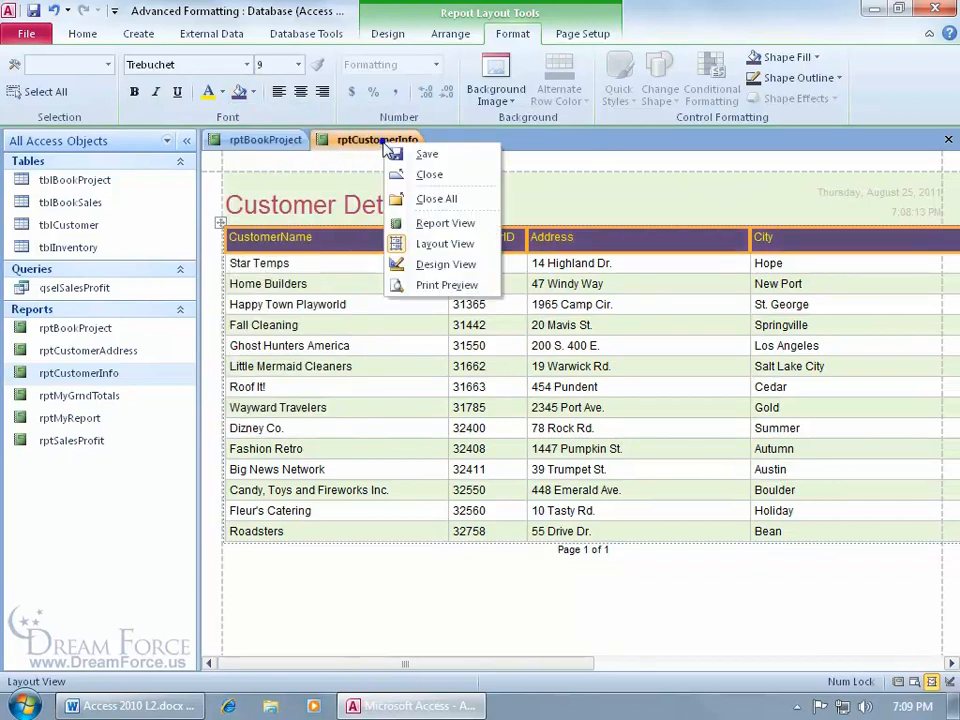
left_click(425, 223)
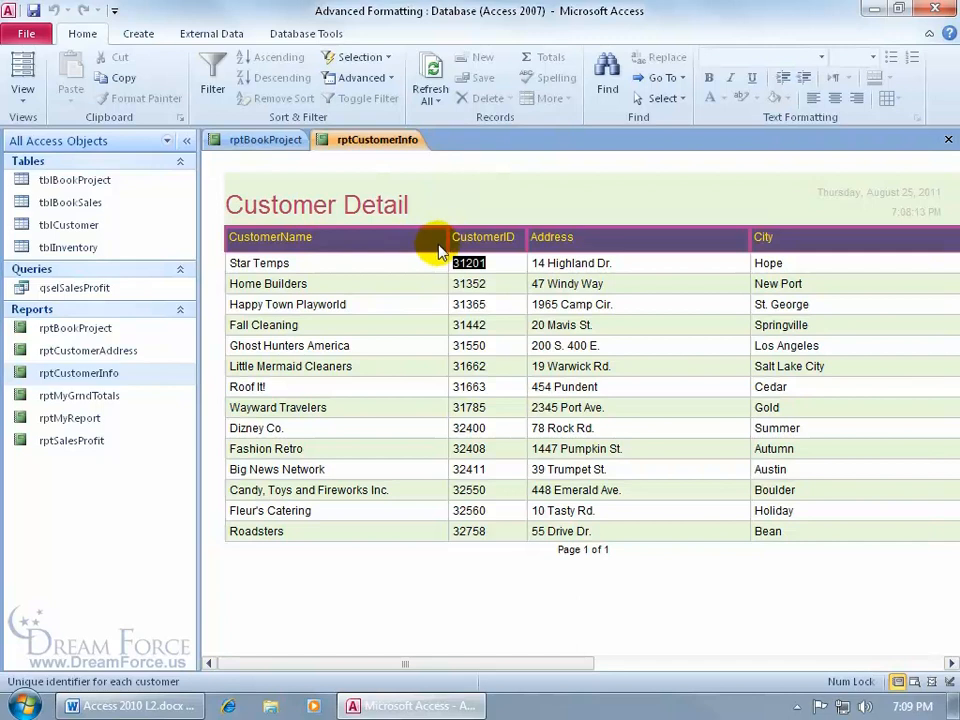
Step: In Design view, open the Page Header section's properties and clear its Back Color value
right_click(380, 167)
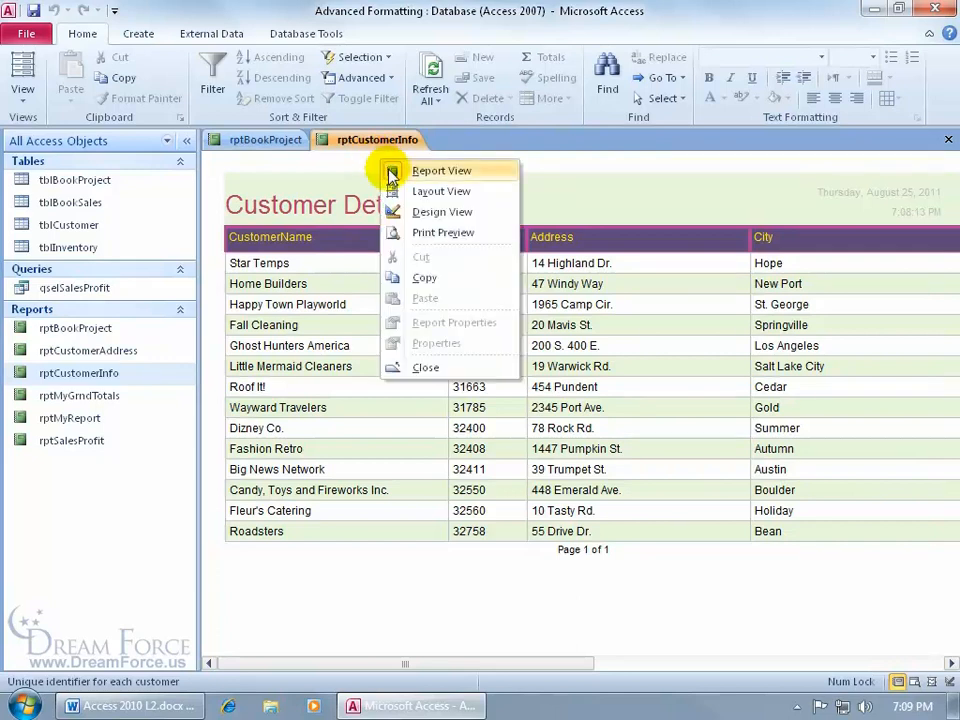
left_click(394, 212)
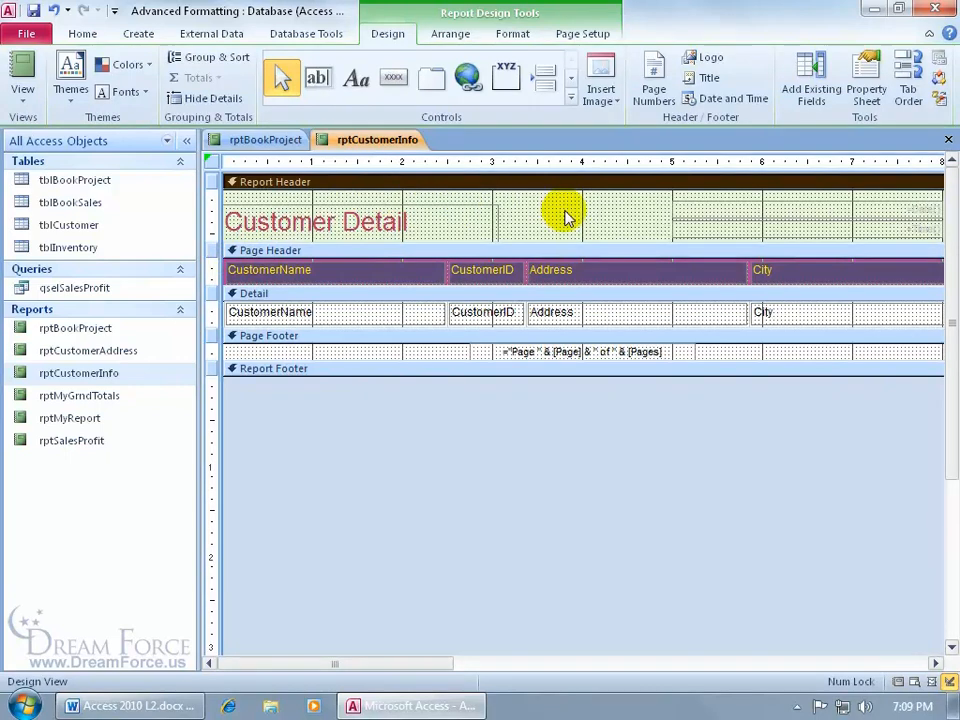
left_click(453, 216)
left_click(455, 216)
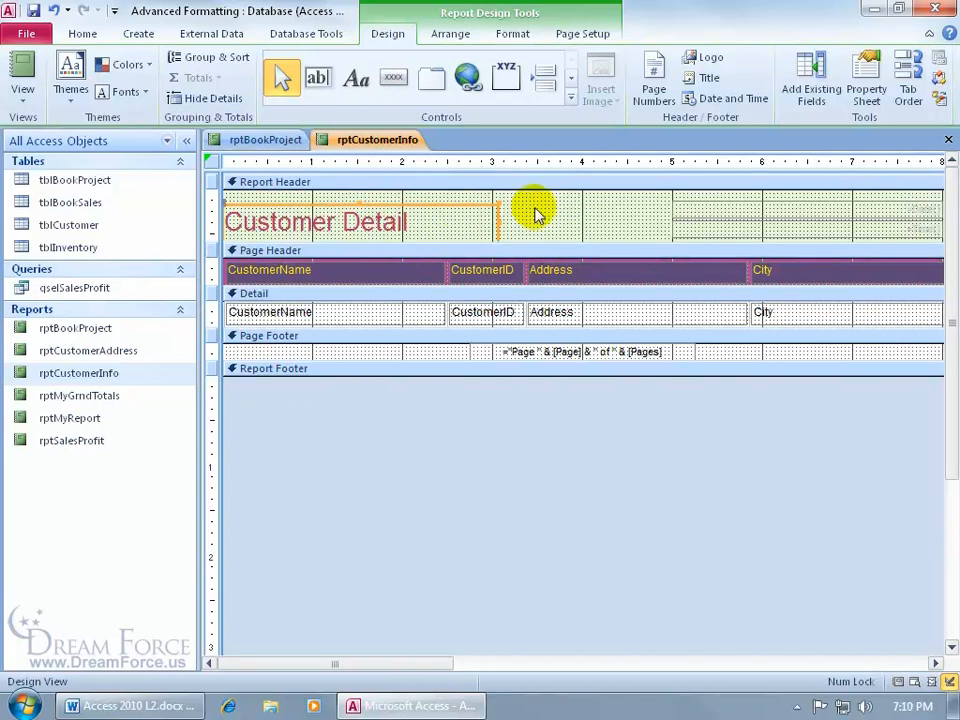
double_click(519, 252)
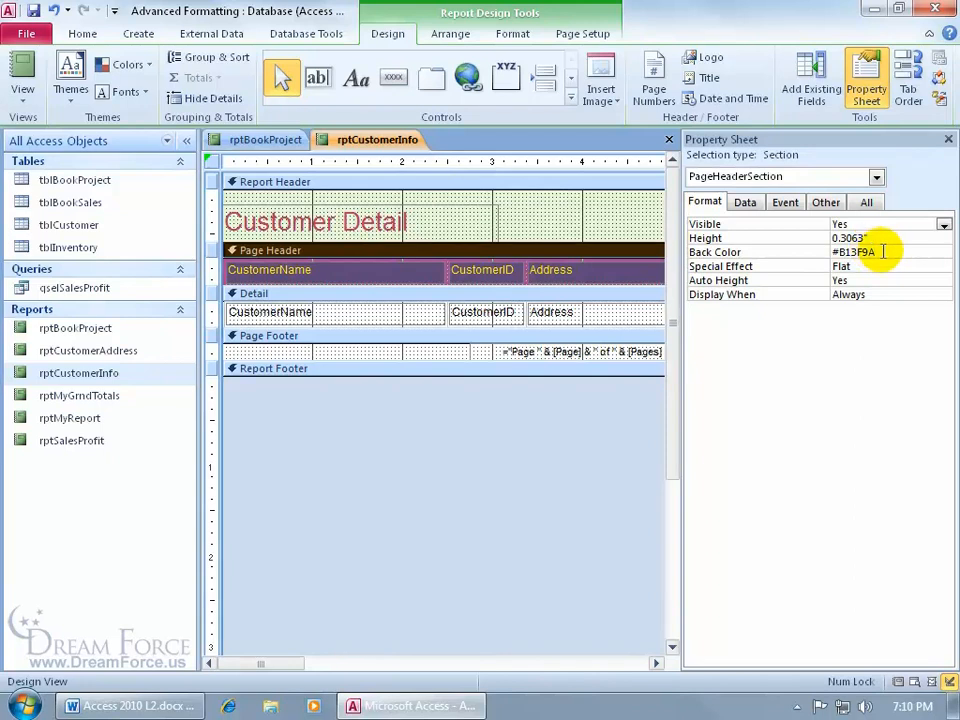
left_click_drag(883, 251, 816, 255)
key("Delete")
left_click(846, 266)
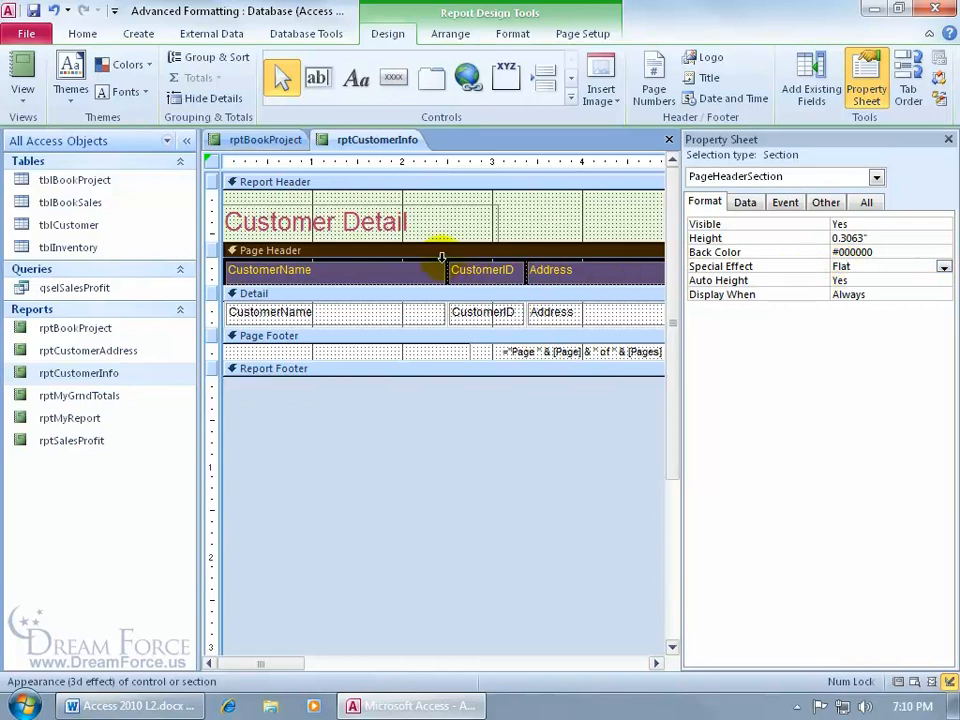
Step: Set the Page Header section's Back Color to Automatic and display the report in Report view
left_click_drag(885, 251, 823, 252)
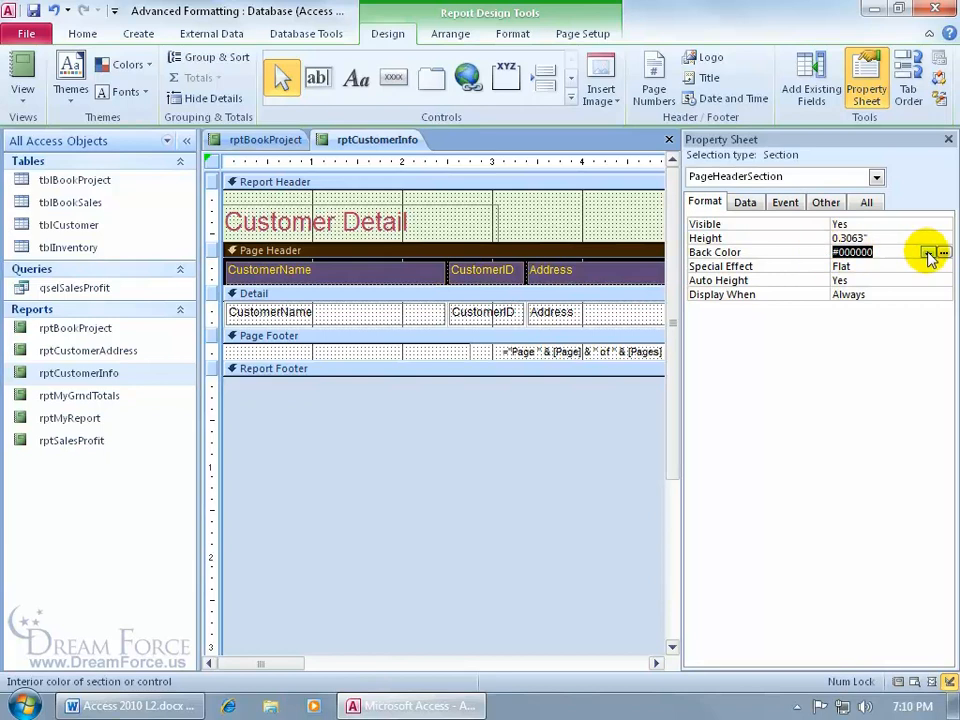
left_click(929, 253)
left_click_drag(944, 272, 945, 303)
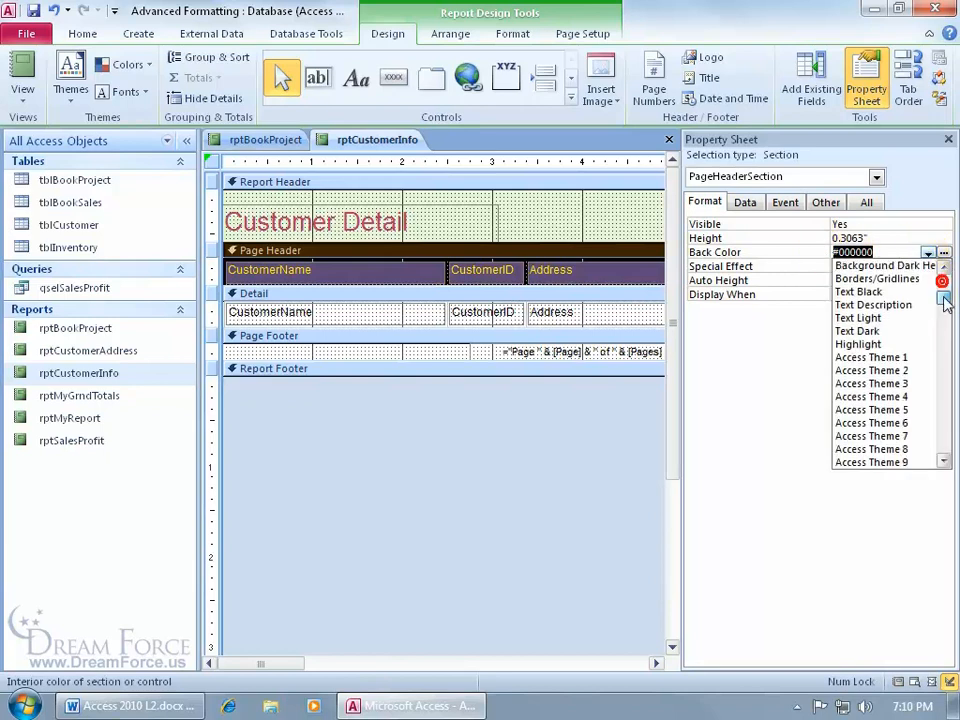
left_click(943, 253)
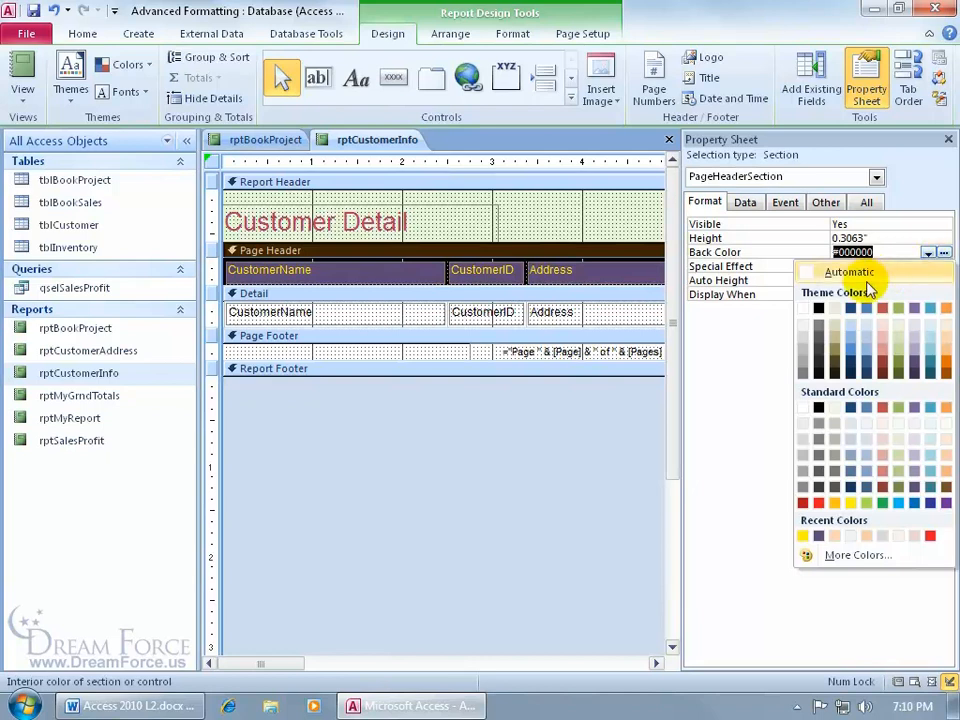
left_click(807, 274)
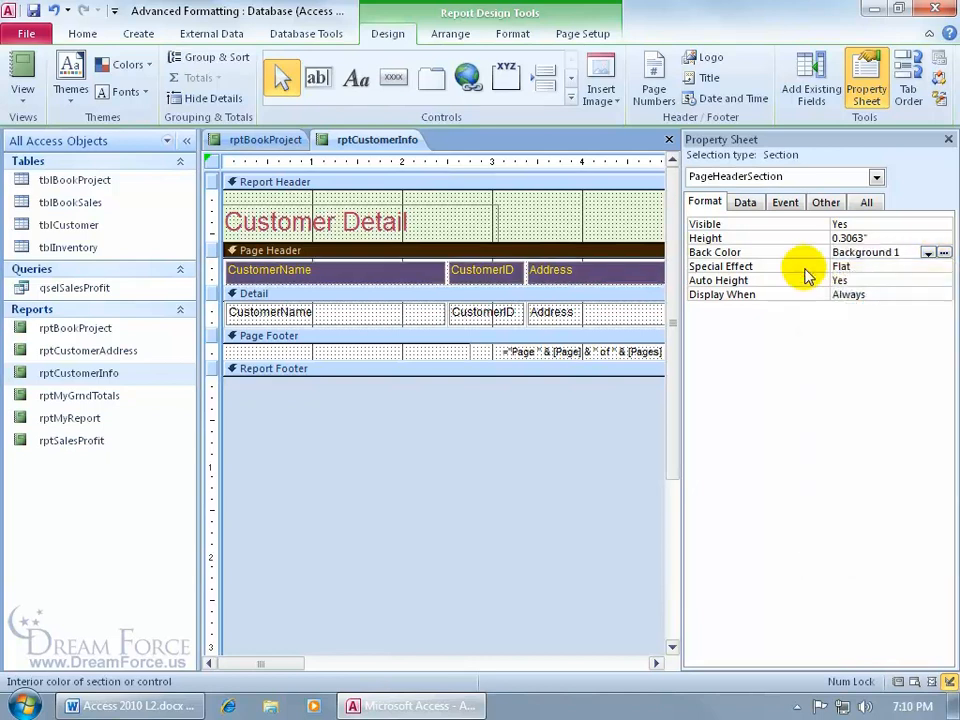
right_click(348, 141)
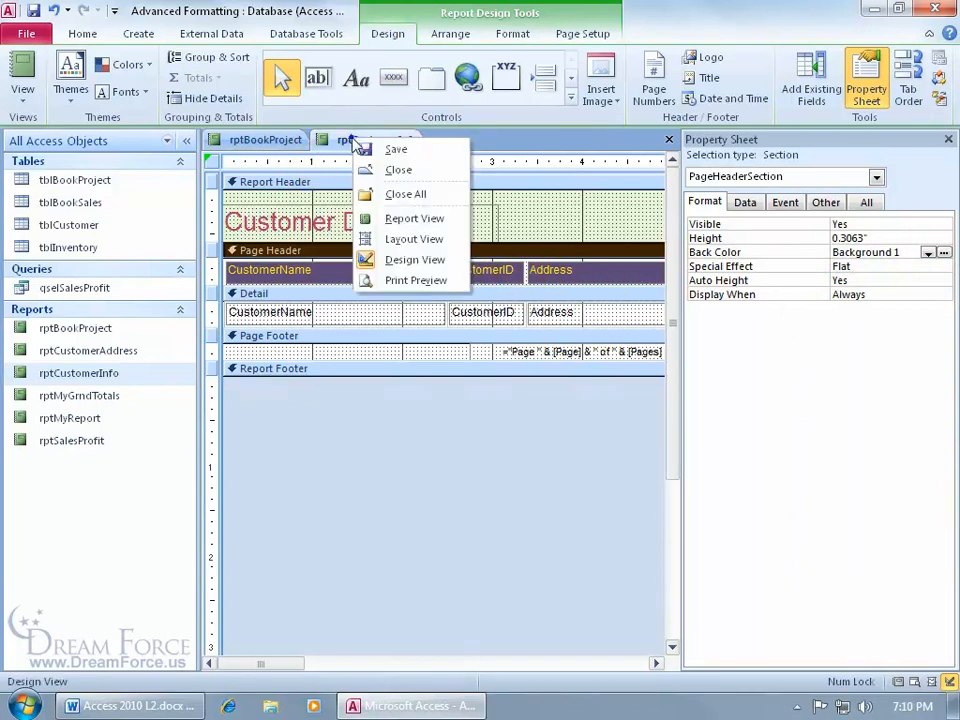
left_click(395, 218)
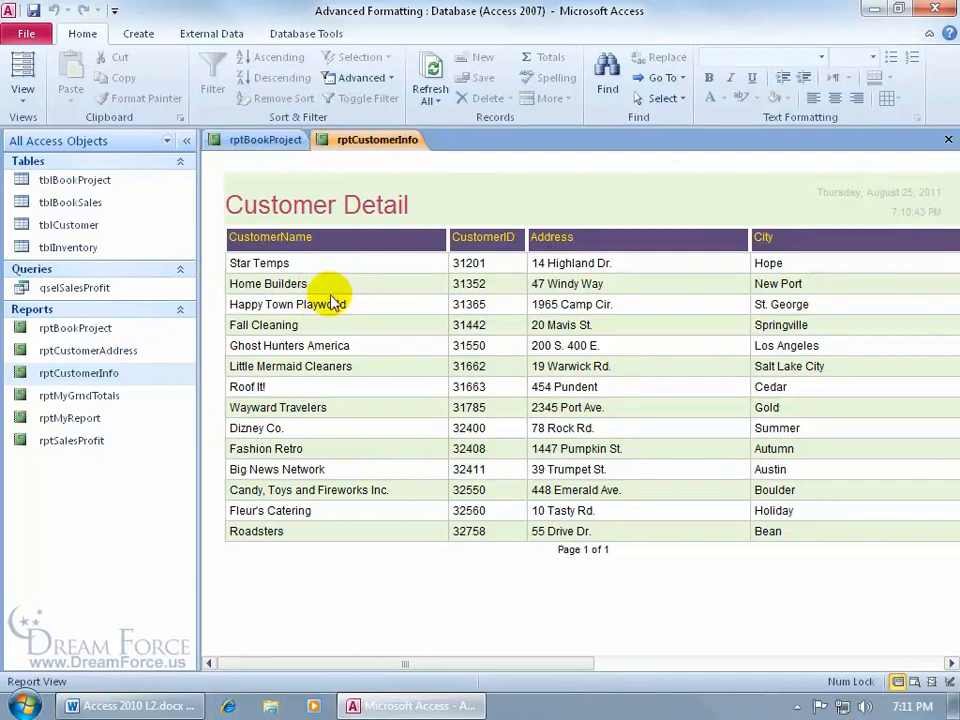
Step: In Layout view, set the Detail section's alternate row color to the lightest aqua standard color and display the report in Report view
right_click(418, 164)
left_click(440, 196)
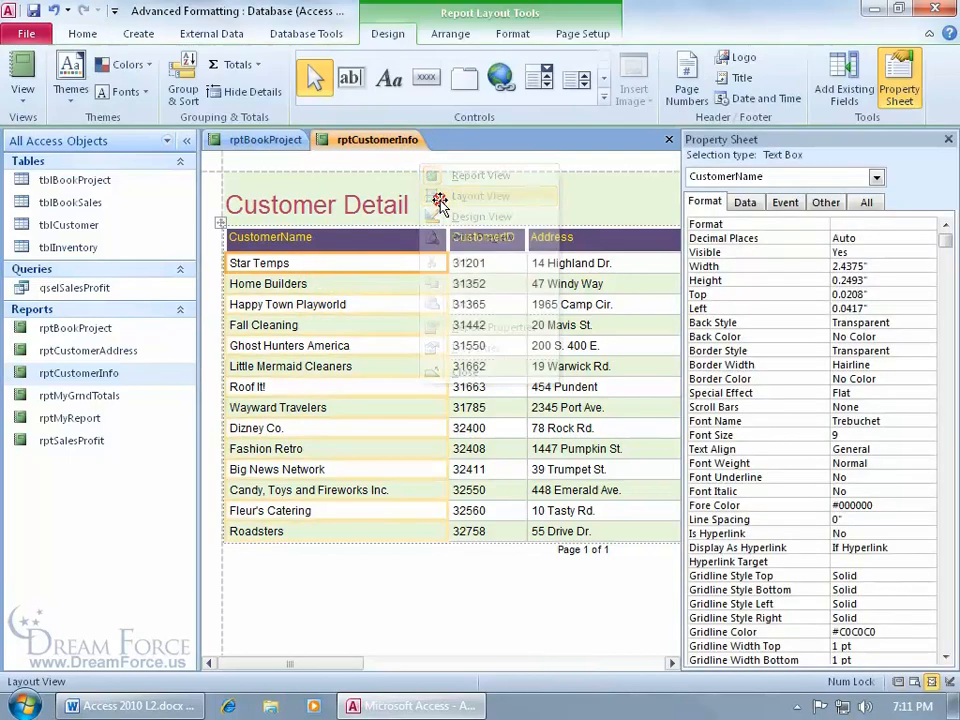
left_click(948, 140)
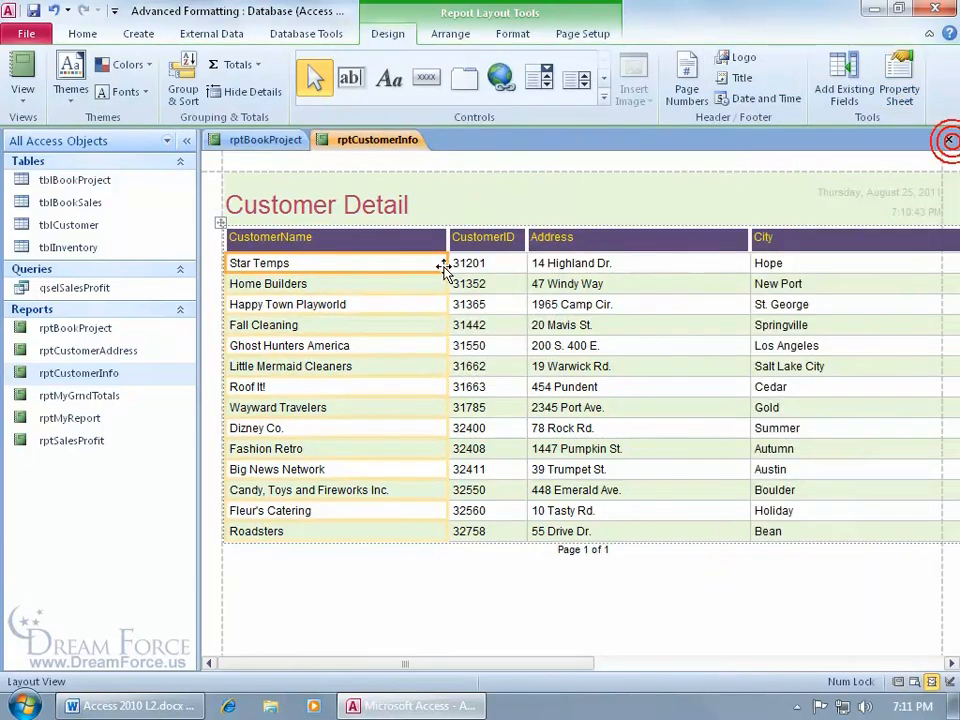
left_click(212, 262)
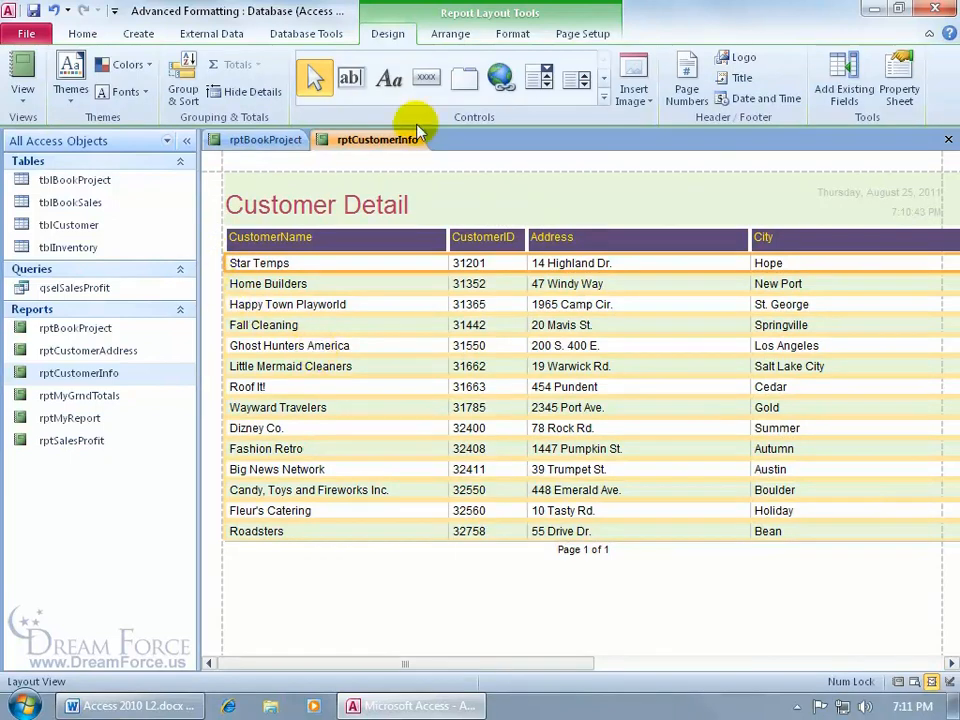
left_click(511, 34)
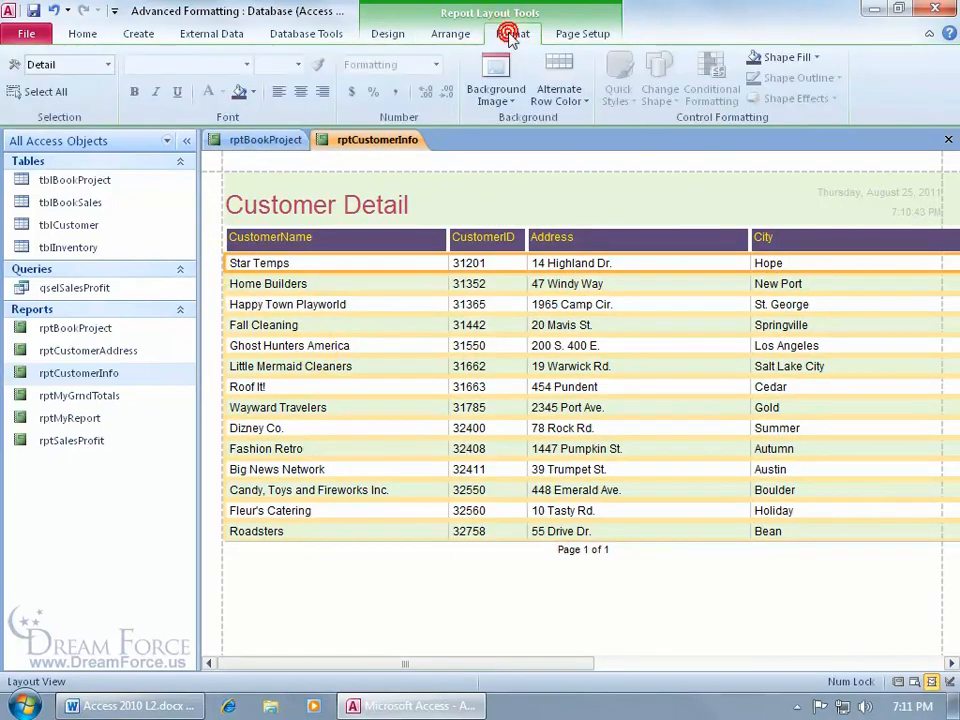
left_click(578, 104)
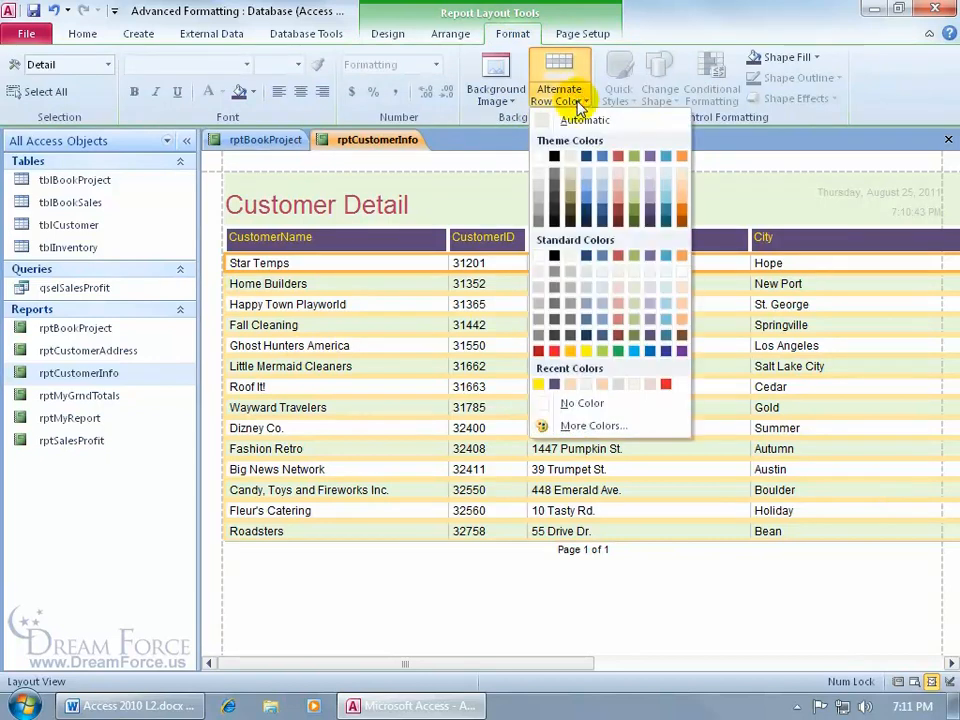
left_click(666, 277)
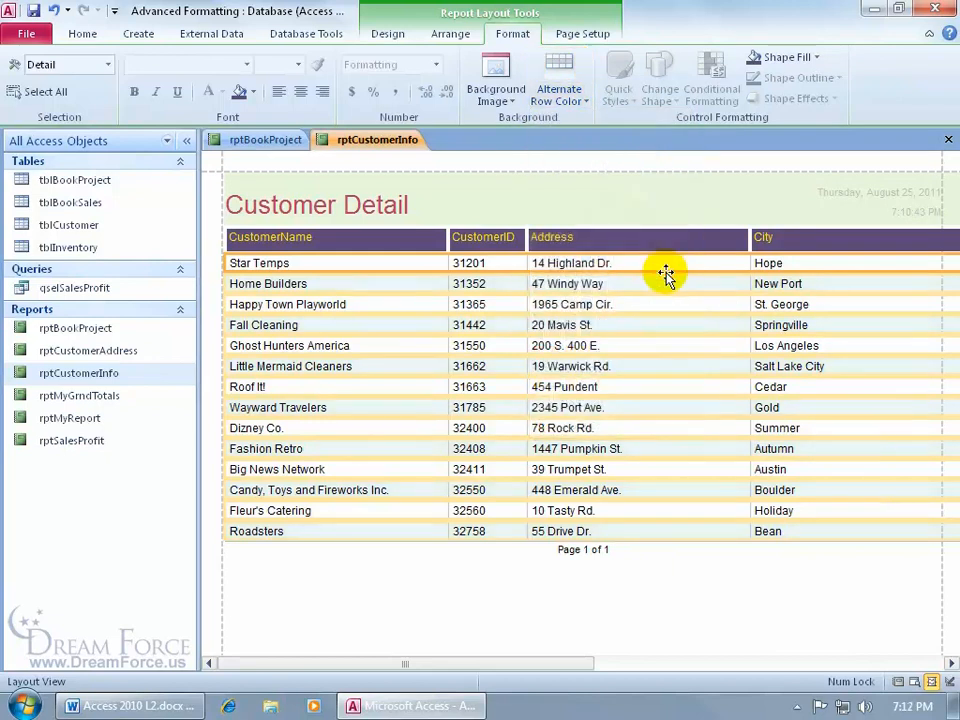
right_click(378, 140)
left_click(426, 222)
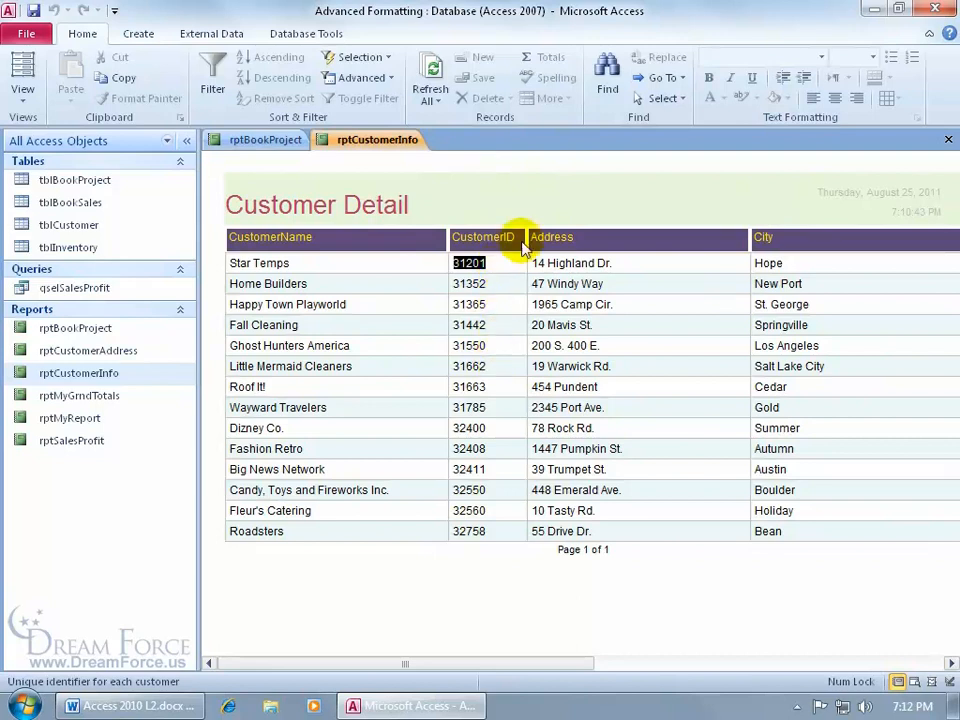
Step: In Layout view, set the Text Align property of the CustomerID column to Center
right_click(474, 196)
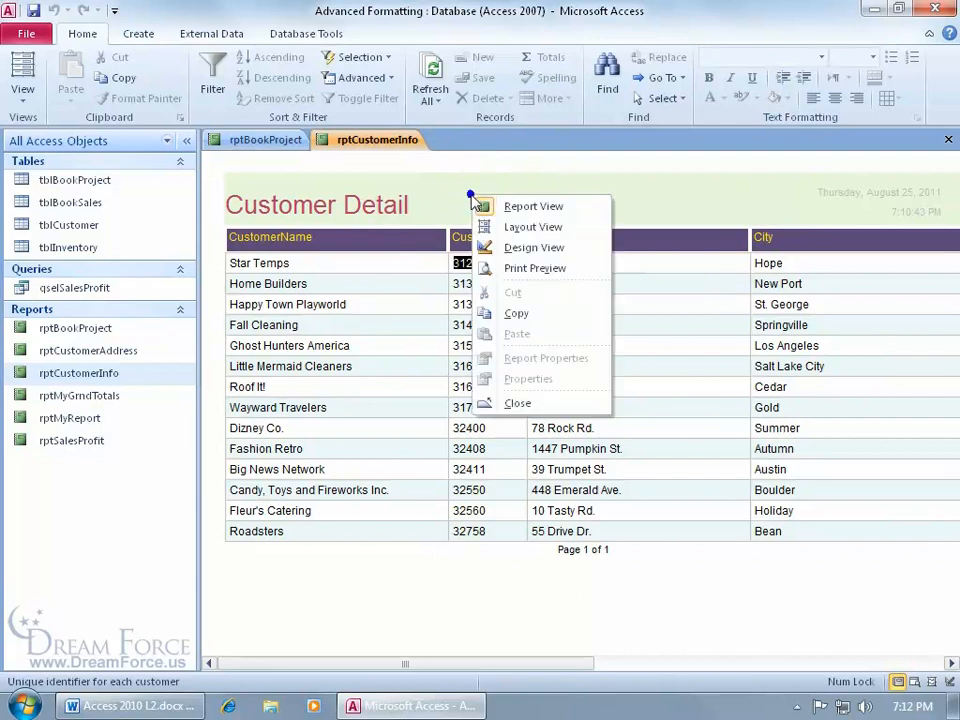
left_click(517, 228)
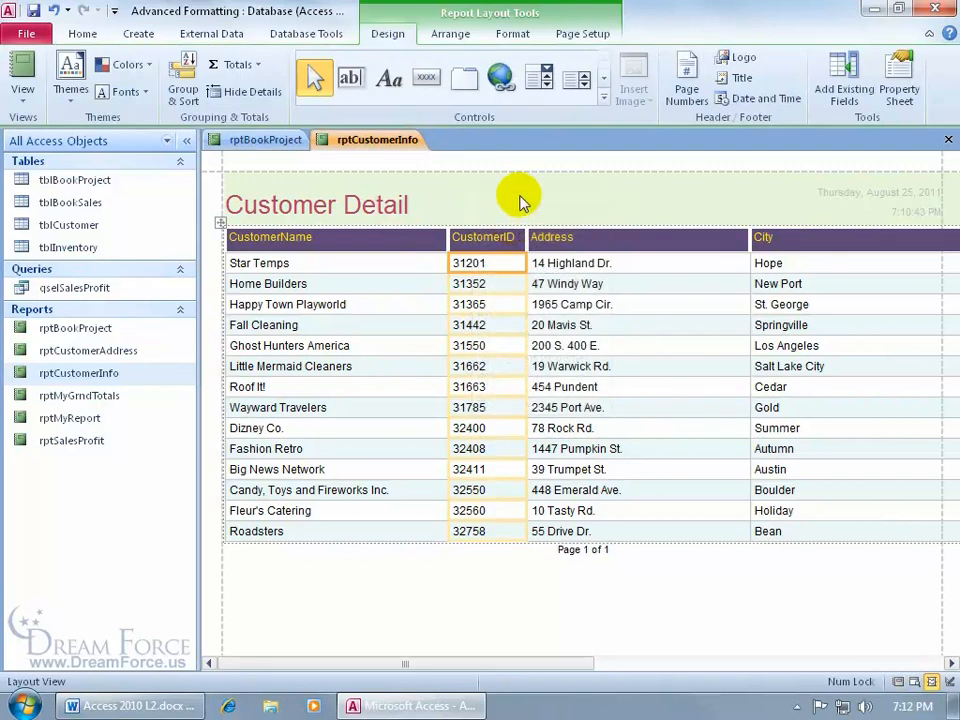
left_click(512, 33)
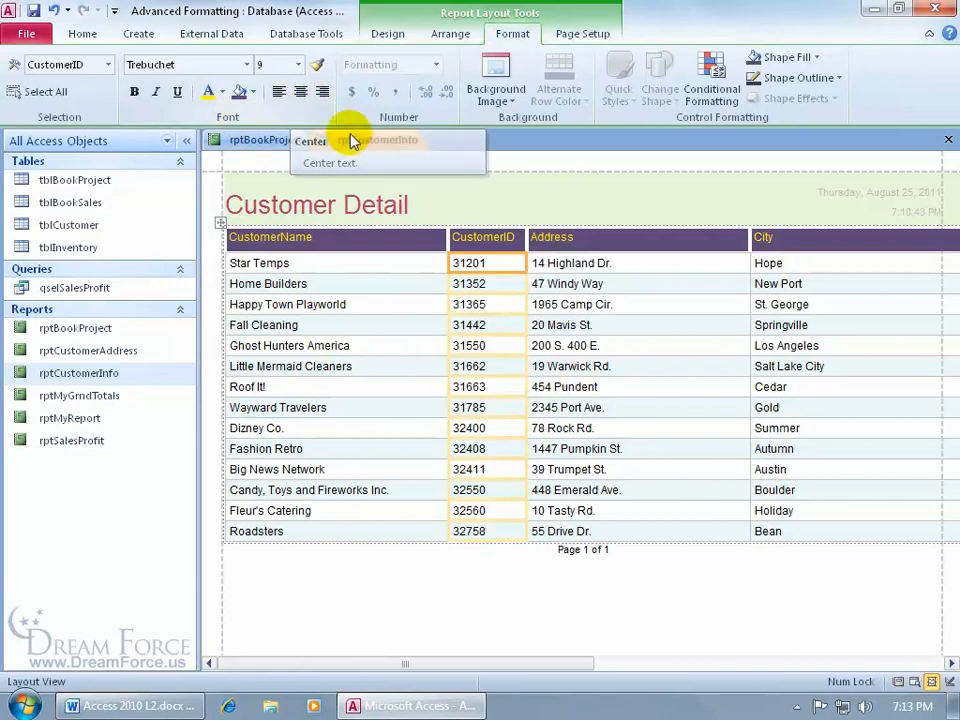
left_click(388, 34)
left_click(899, 90)
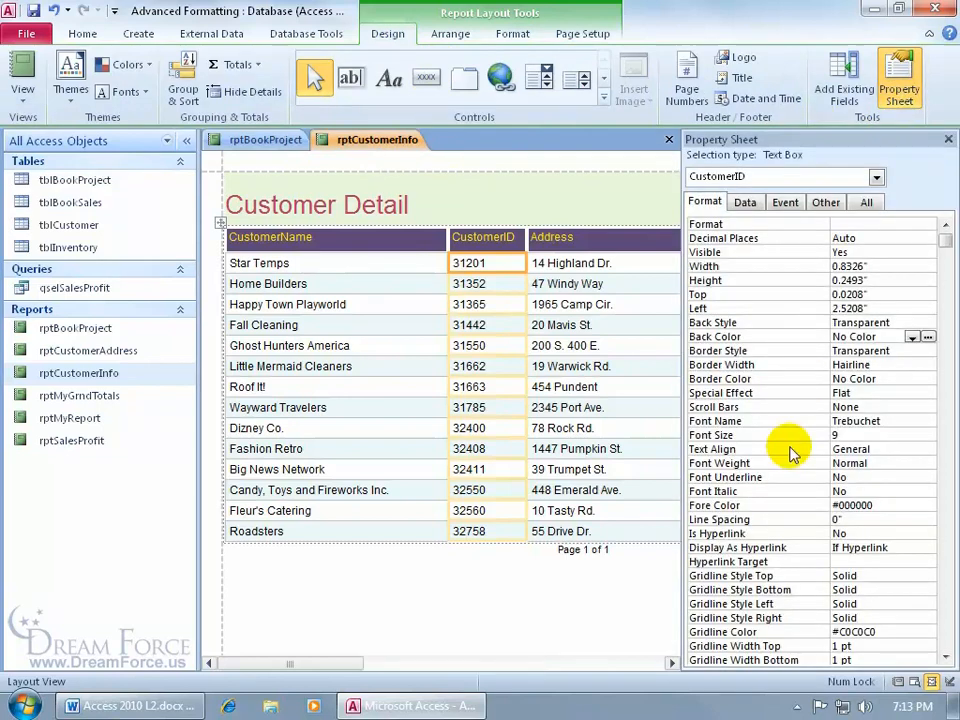
left_click(900, 449)
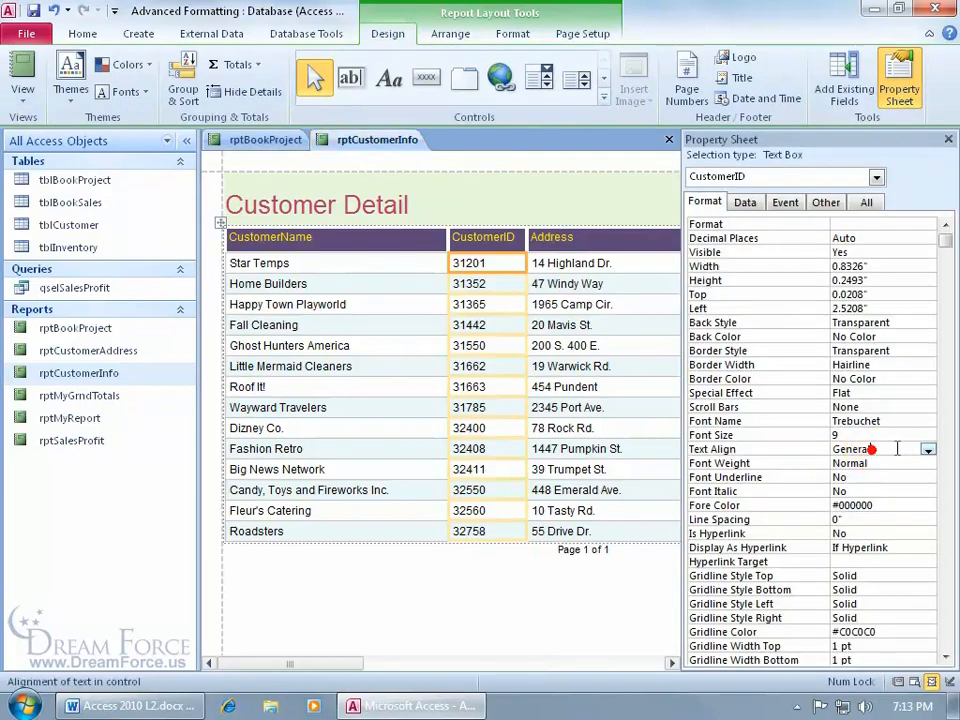
left_click(927, 449)
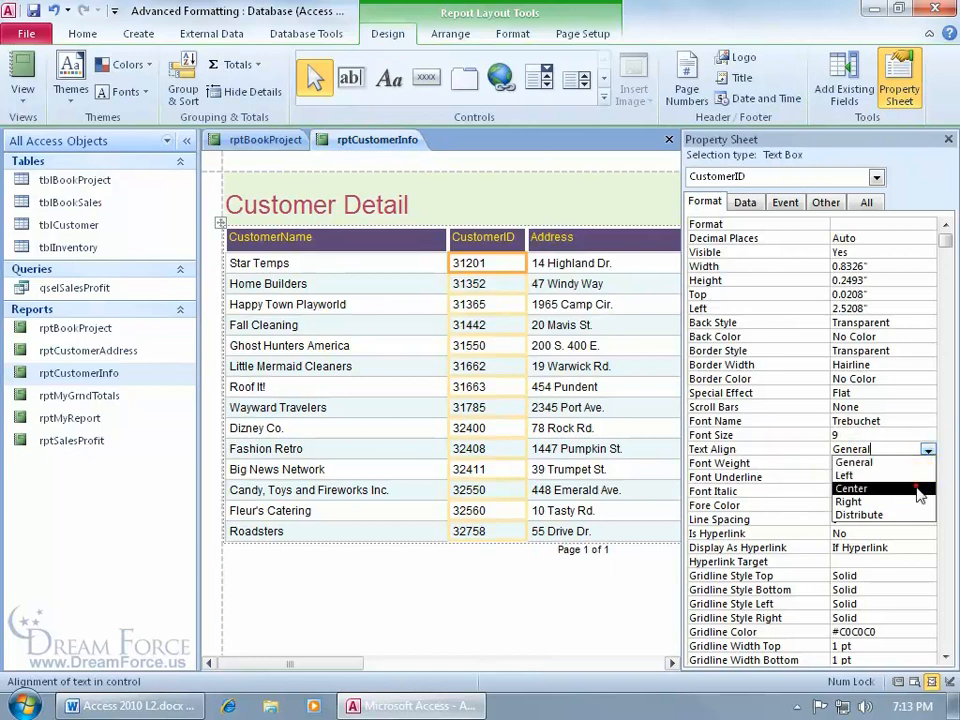
left_click(914, 488)
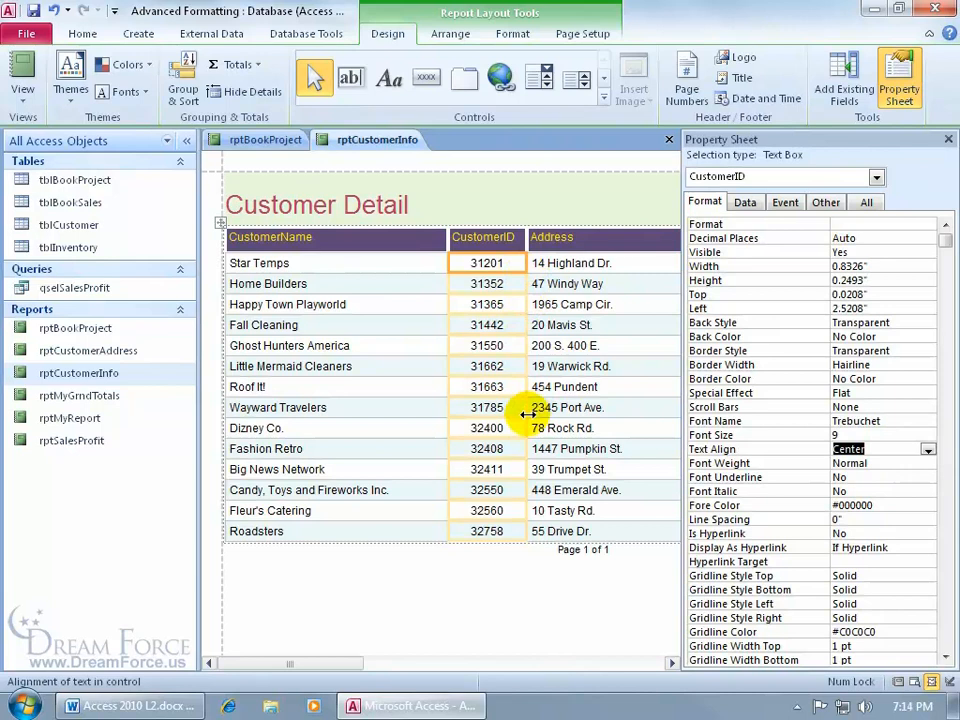
Step: Compare the text alignment settings of the CustomerName and CustomerID columns and close the property sheet
left_click(415, 388)
left_click(408, 345)
left_click(405, 306)
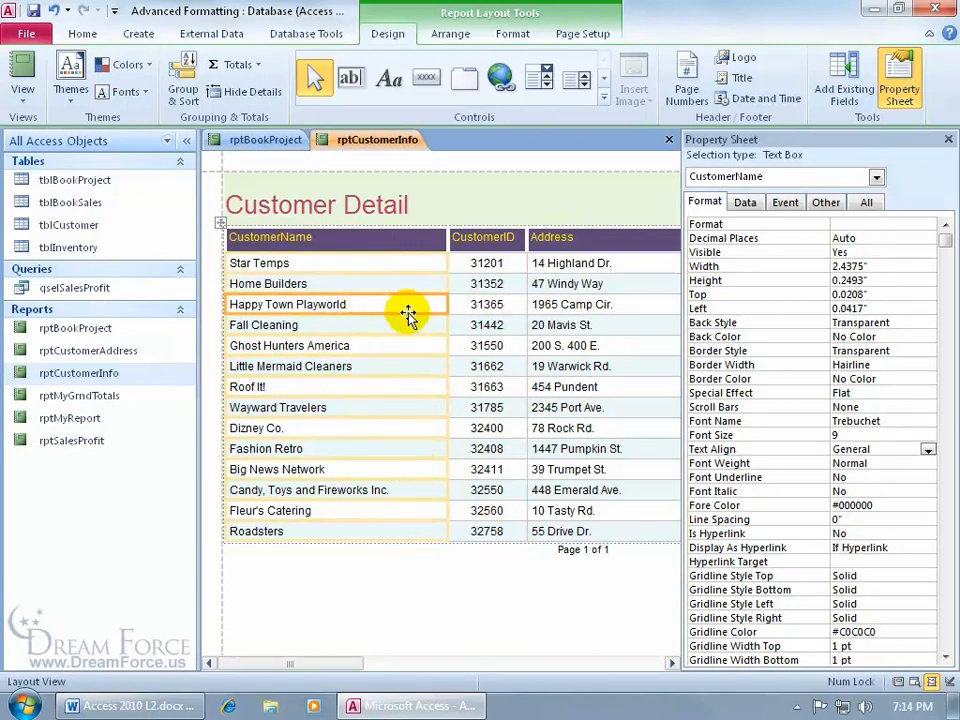
left_click(488, 282)
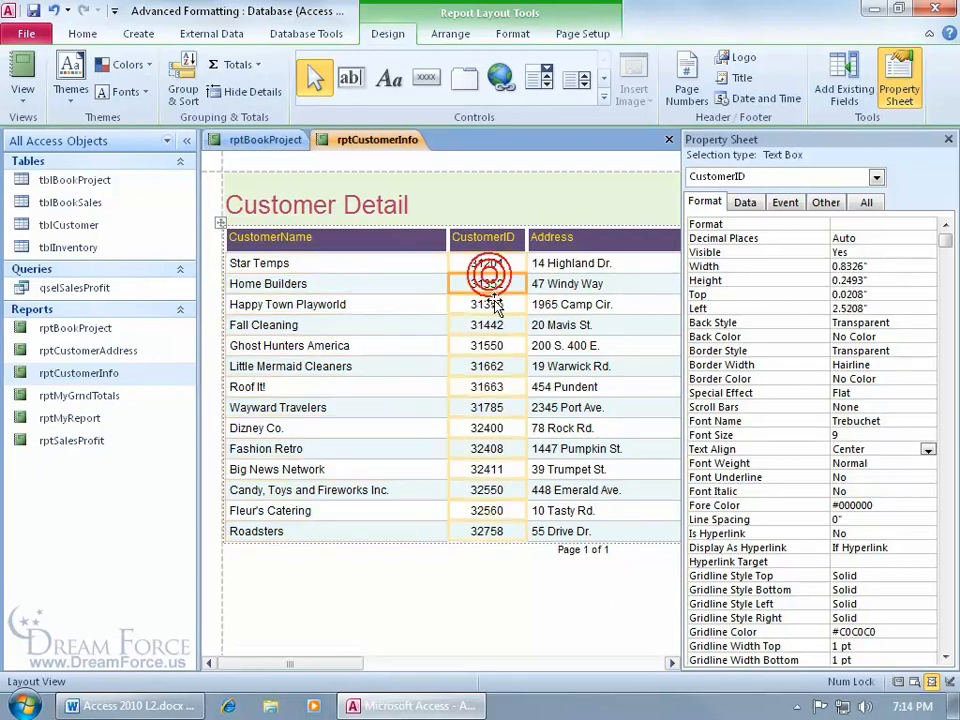
left_click(489, 346)
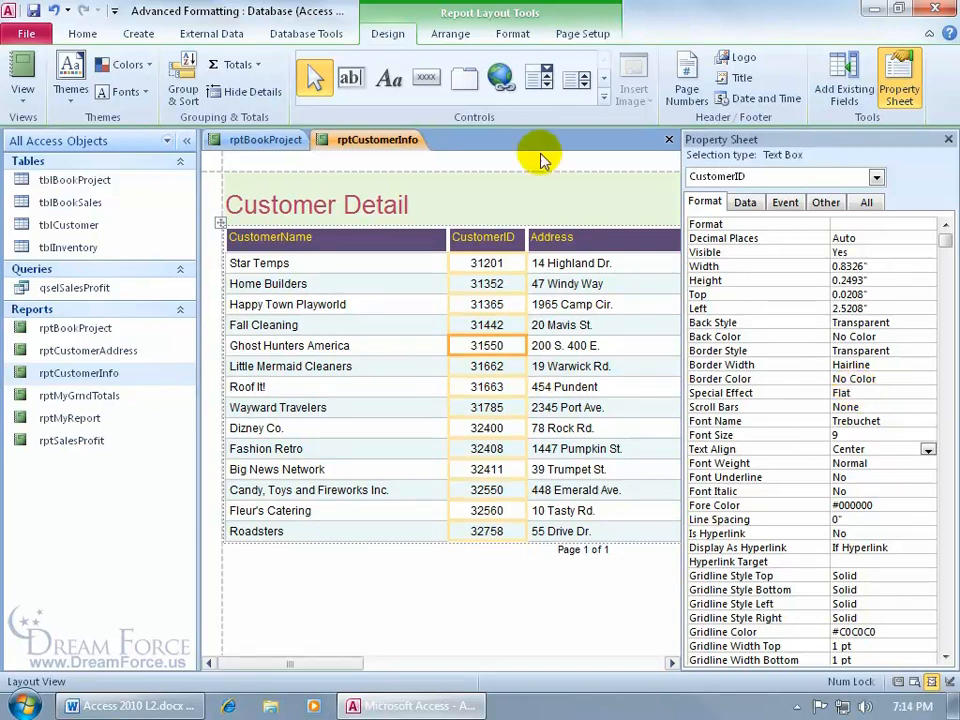
left_click(510, 33)
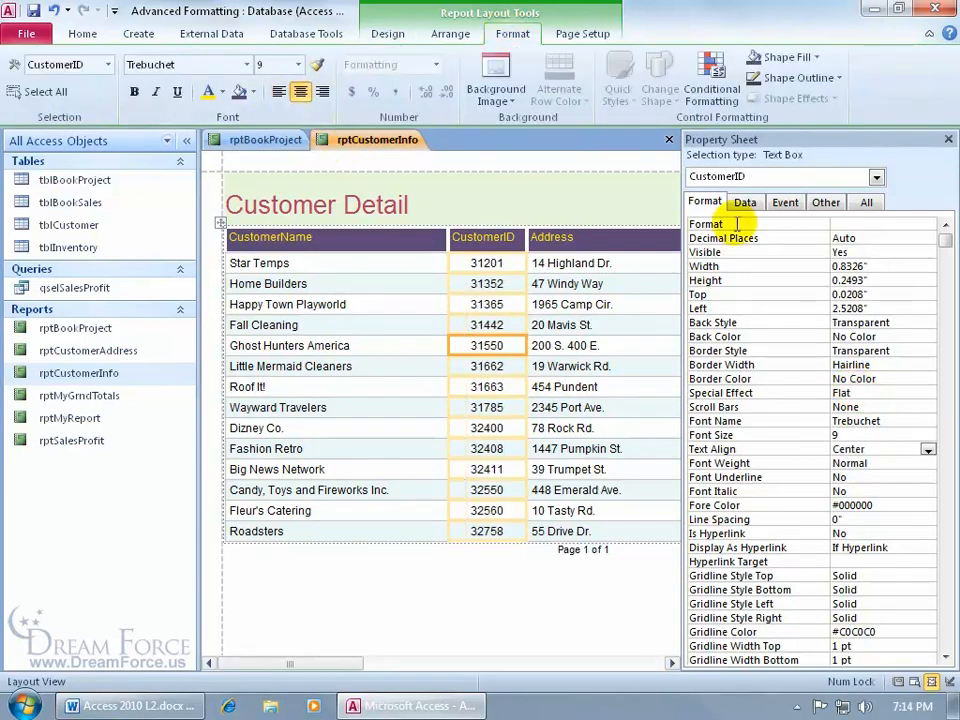
left_click(948, 140)
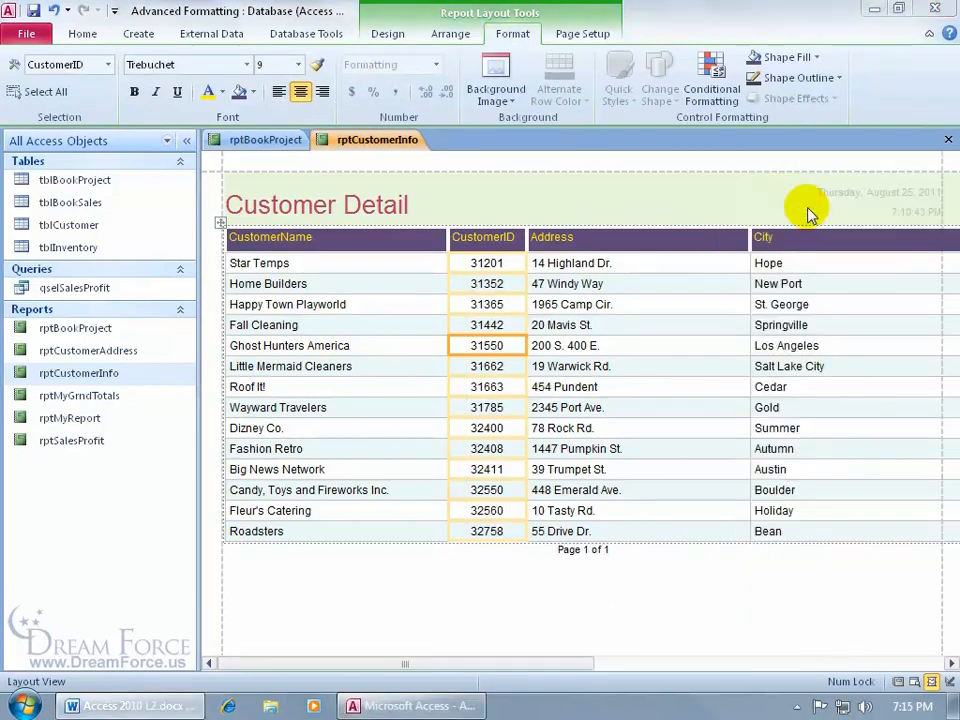
Step: Narrow the CustomerName column to about 1.18 inches and set its Can Grow property to Yes
left_click(420, 290)
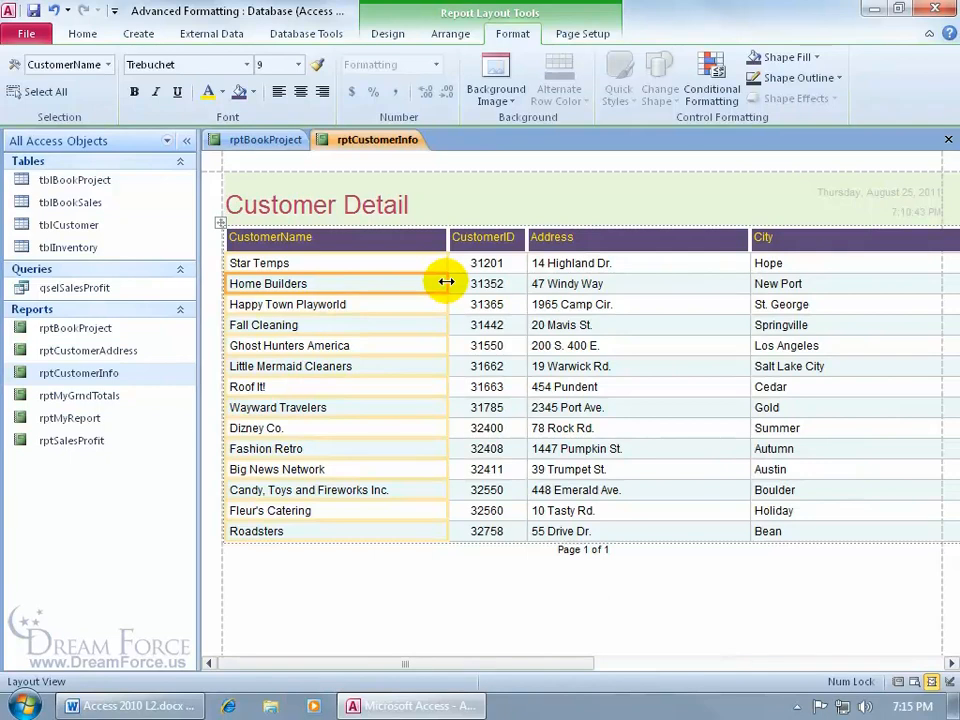
left_click_drag(446, 283, 334, 283)
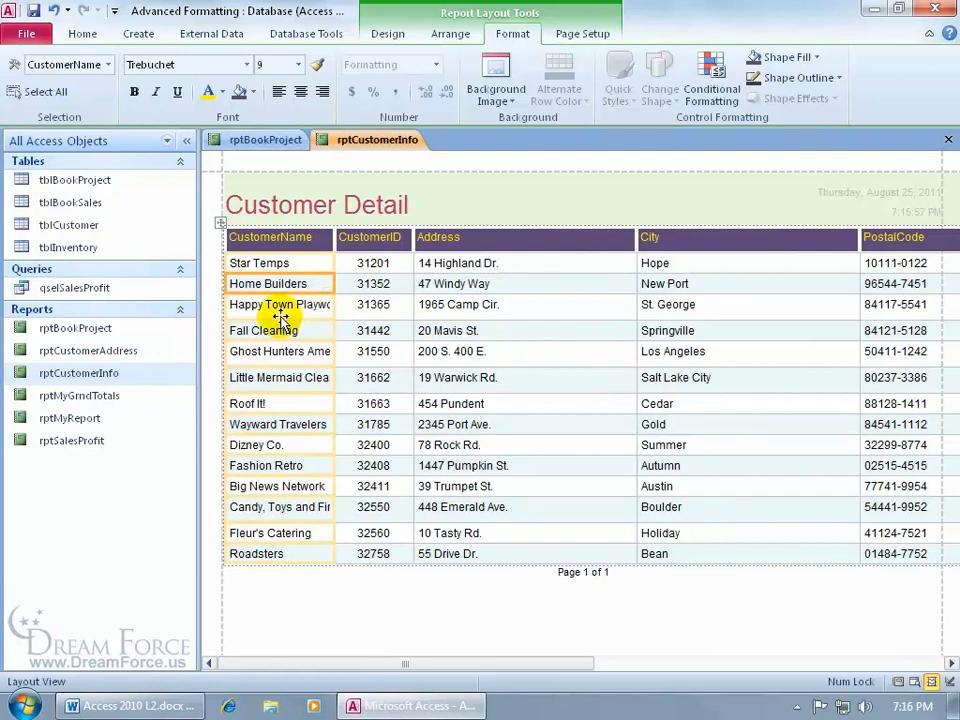
left_click(390, 34)
left_click(898, 82)
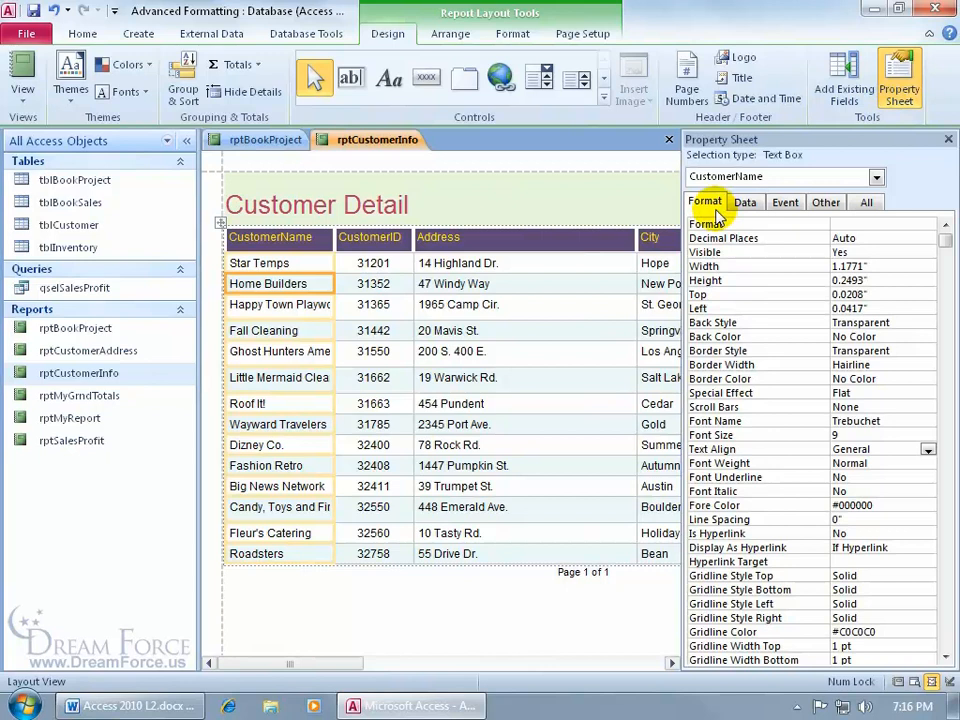
left_click_drag(942, 240, 938, 572)
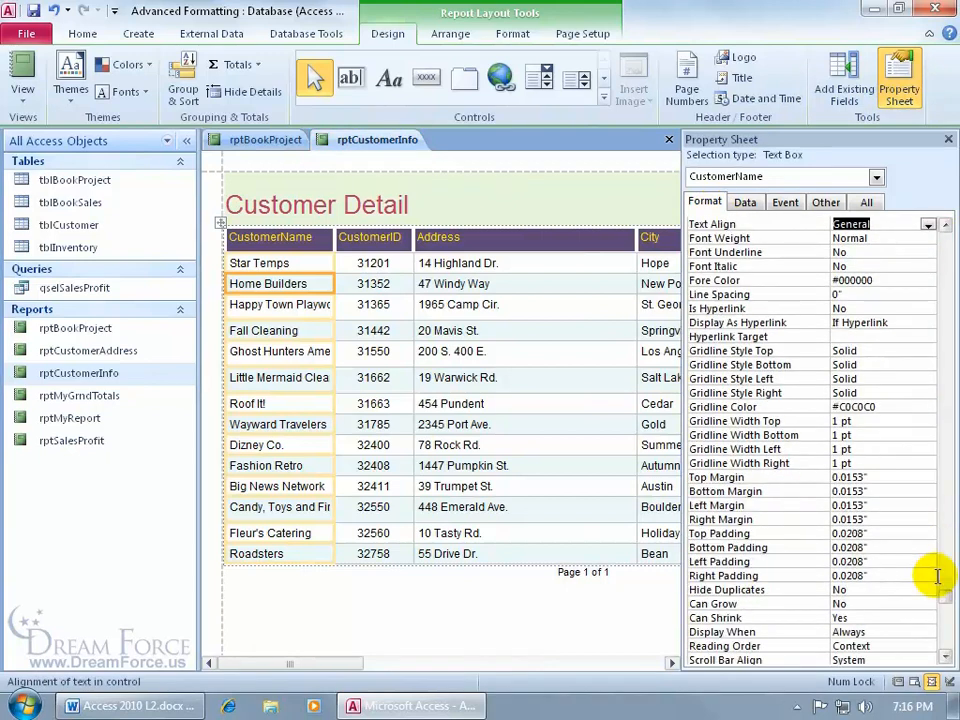
double_click(840, 605)
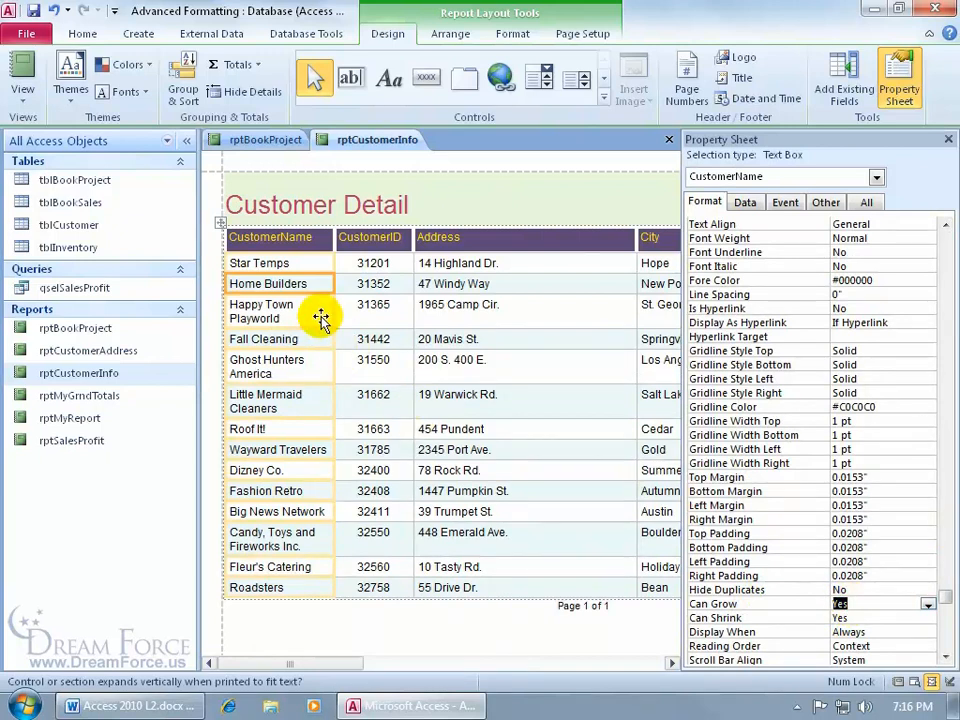
Step: In Design view, create a conditional formatting rule for the Detail section's CustomerID field that matches values between 31422 and 32408
left_click(371, 307)
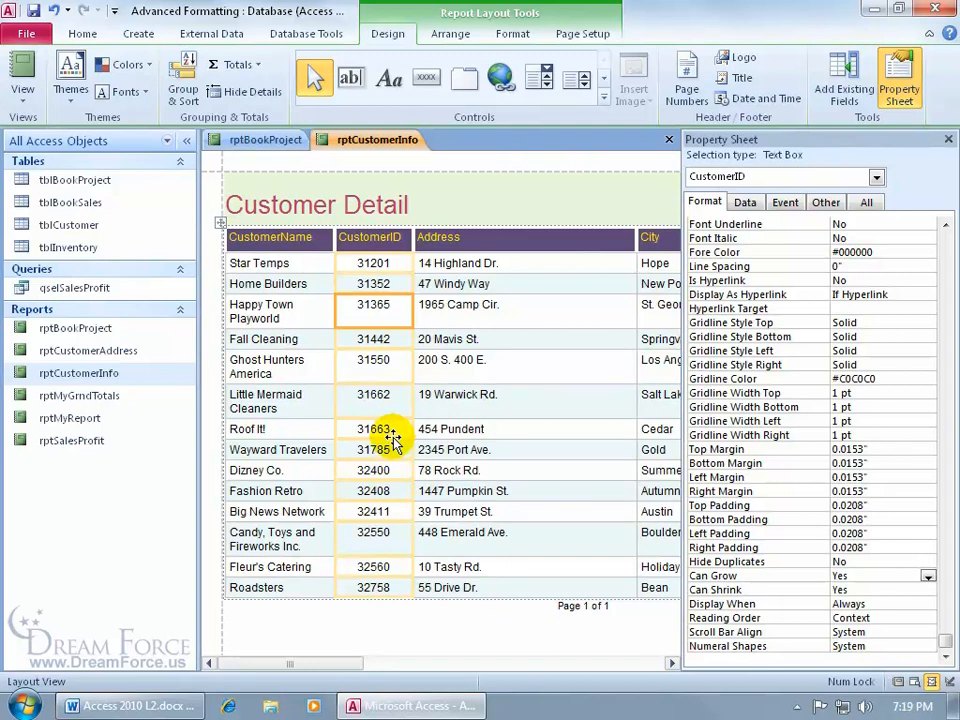
right_click(386, 145)
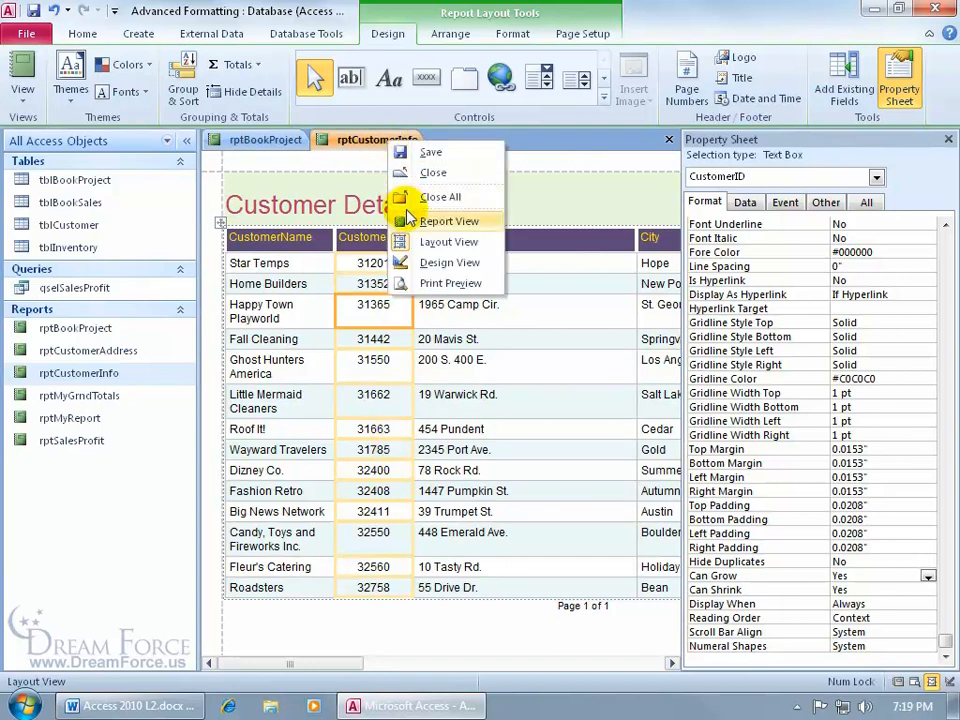
left_click(412, 263)
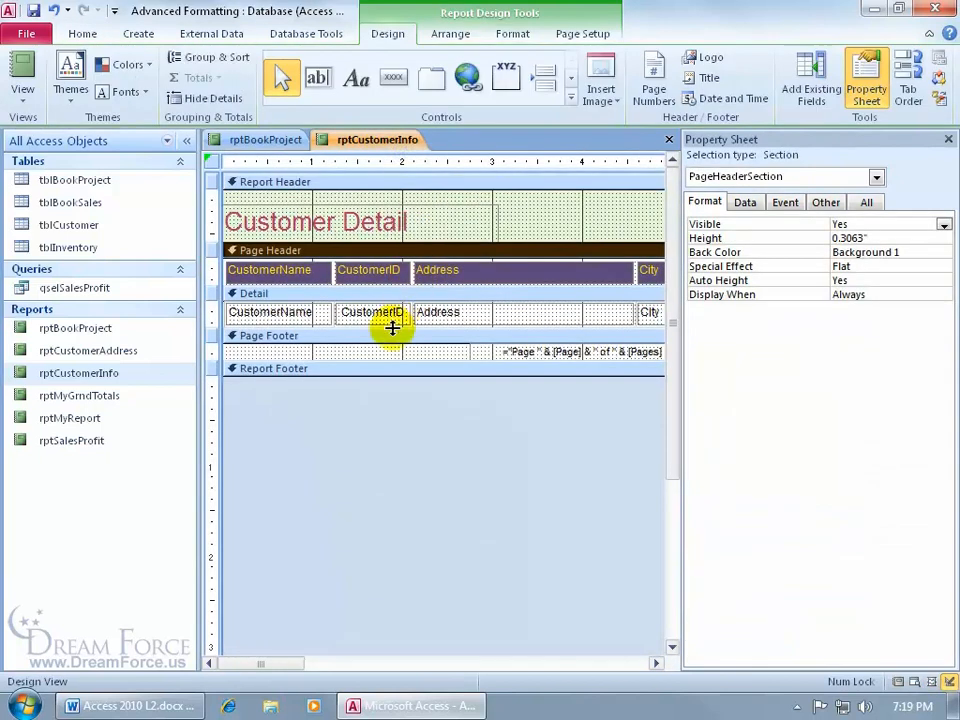
left_click(385, 314)
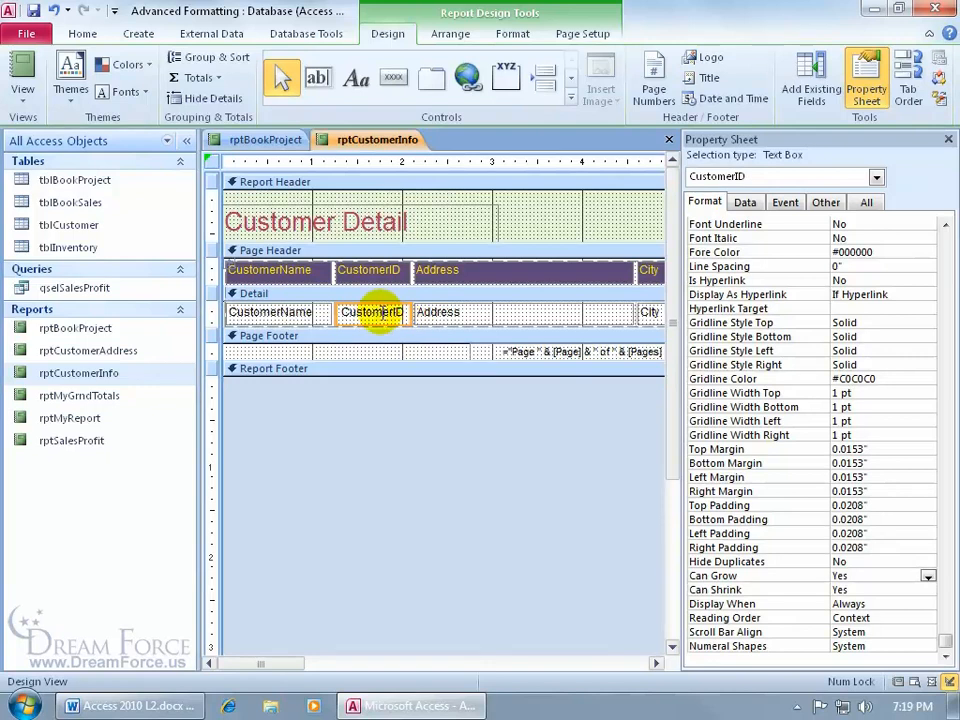
left_click(516, 33)
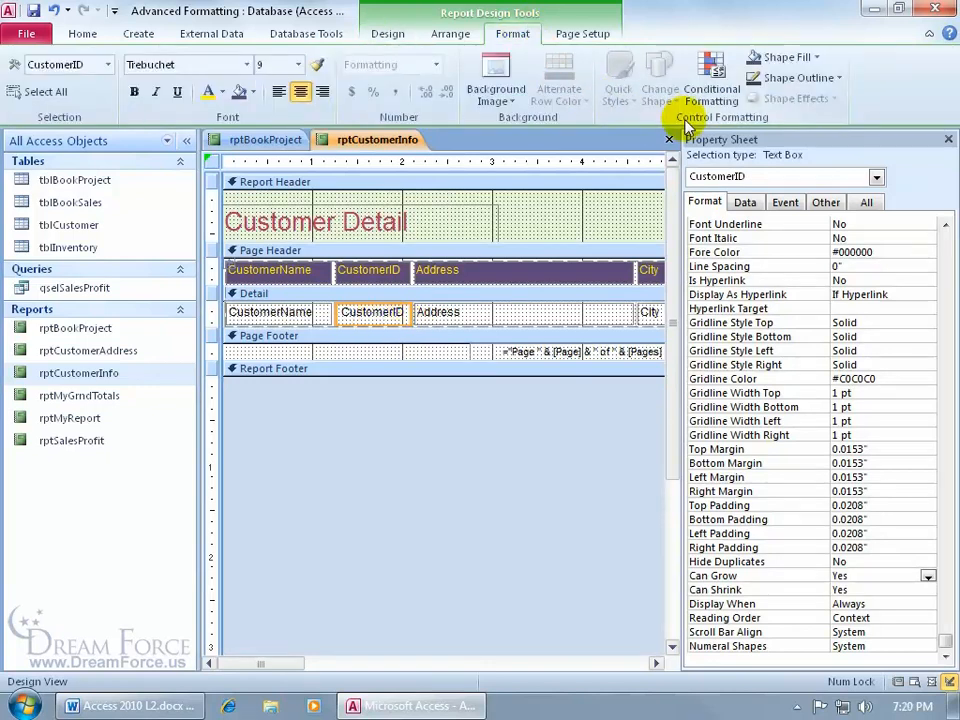
left_click(711, 85)
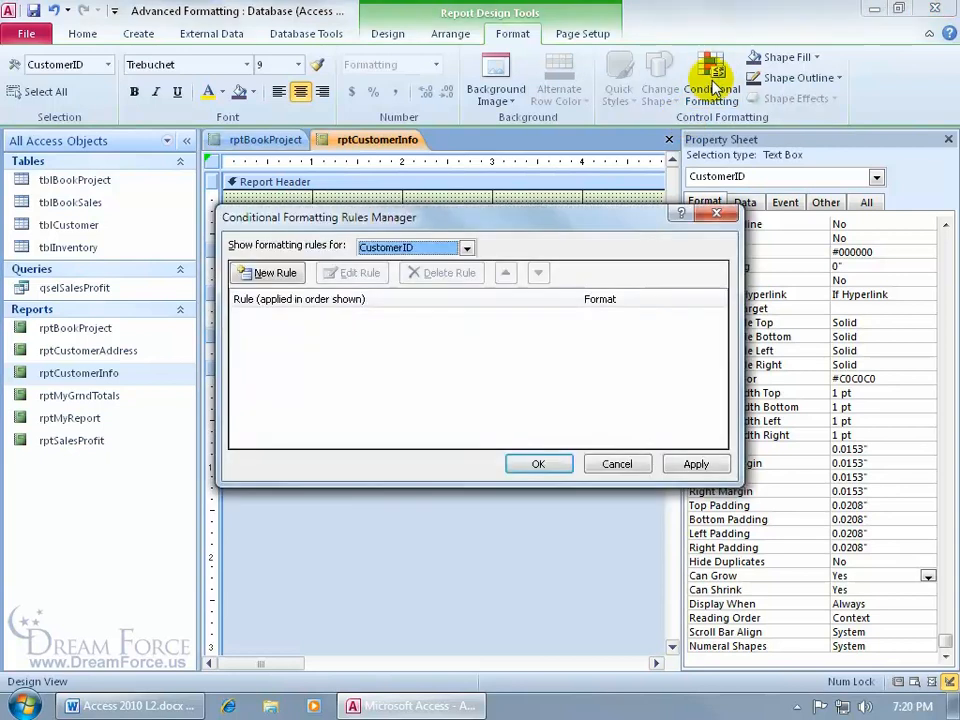
left_click(276, 278)
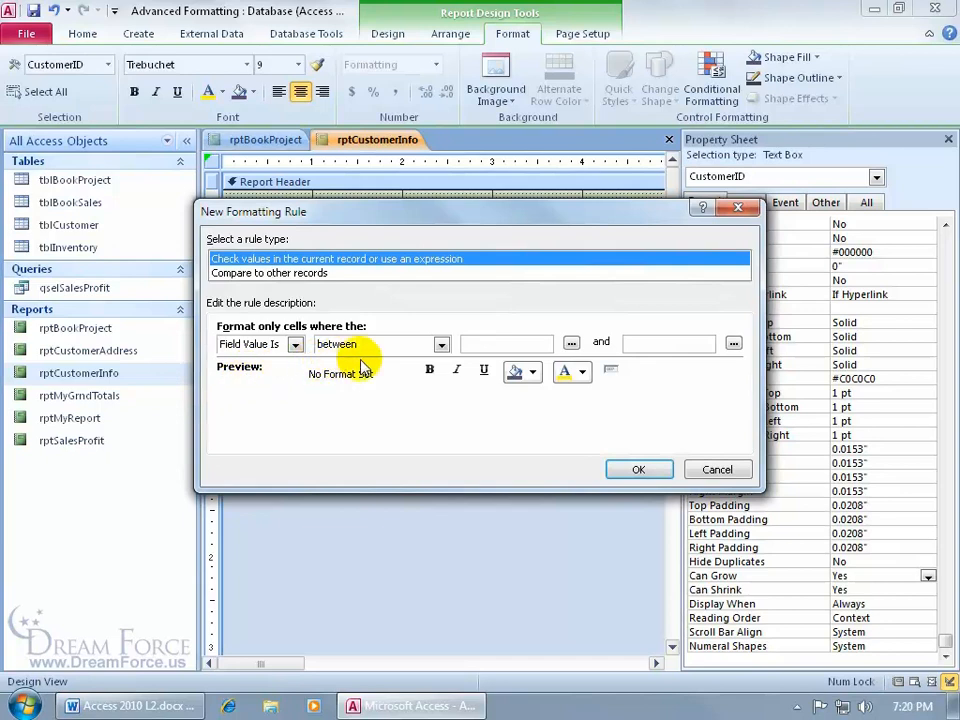
left_click(488, 345)
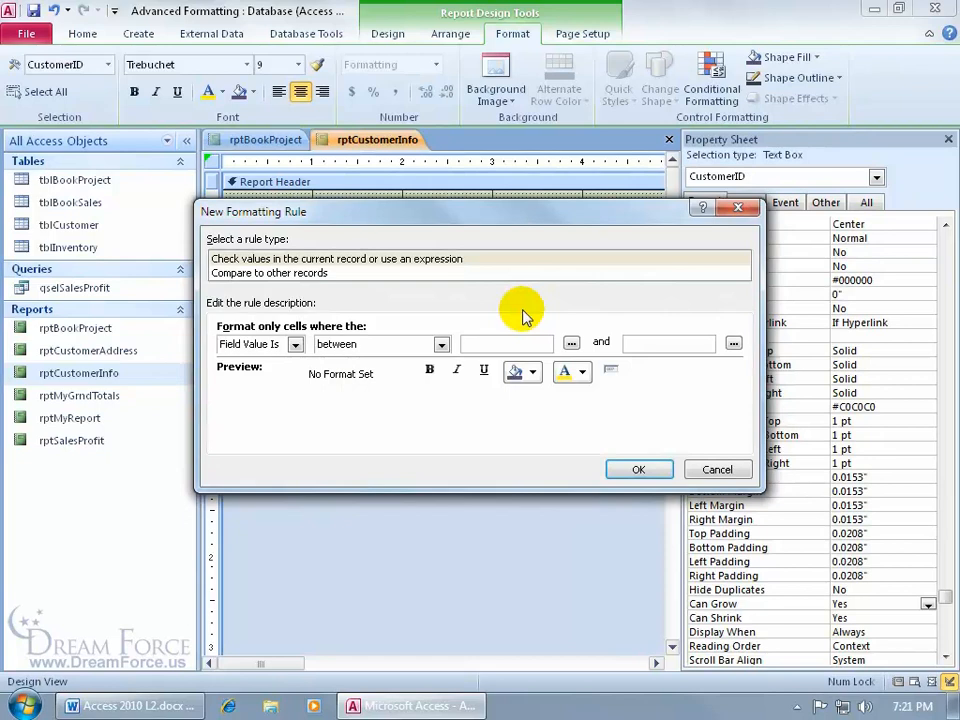
type("31422")
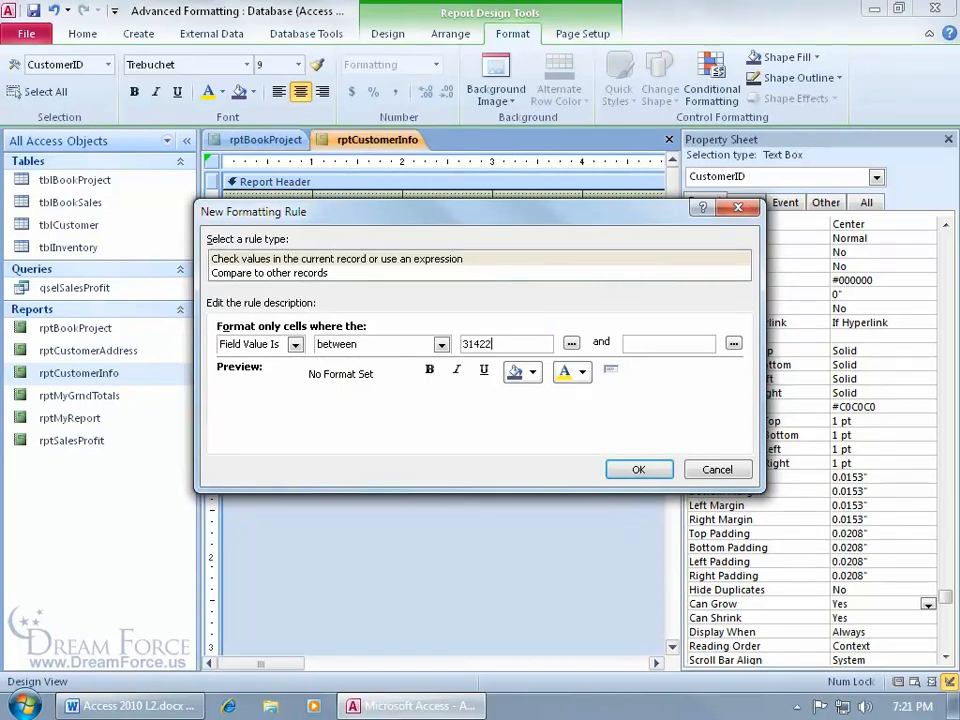
type("32408")
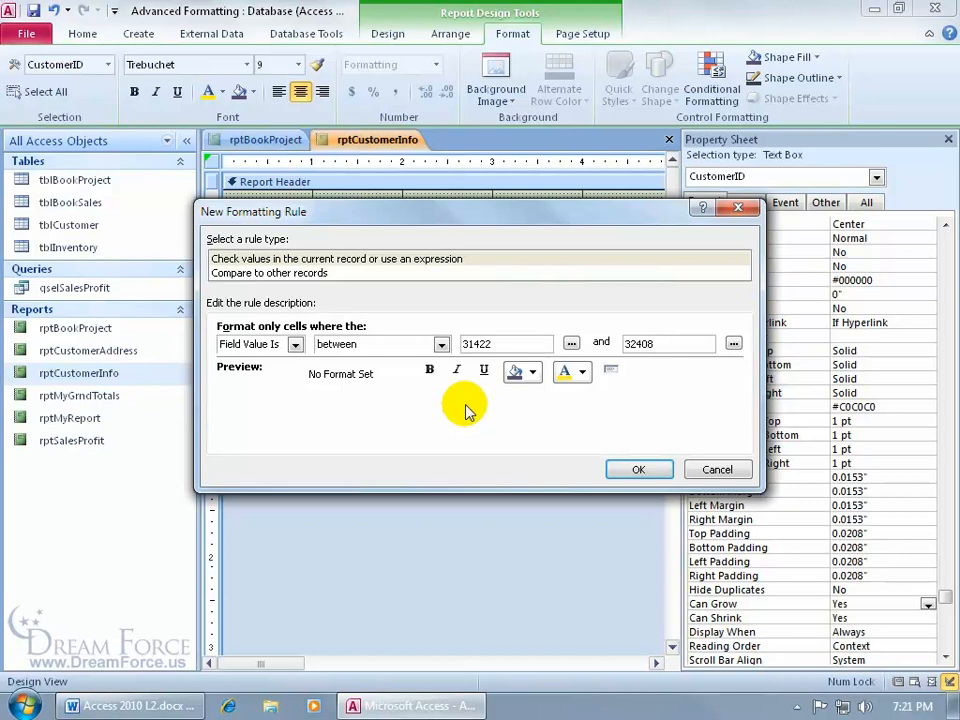
Step: Give the new CustomerID formatting rule a medium purple background color and apply it
left_click(532, 372)
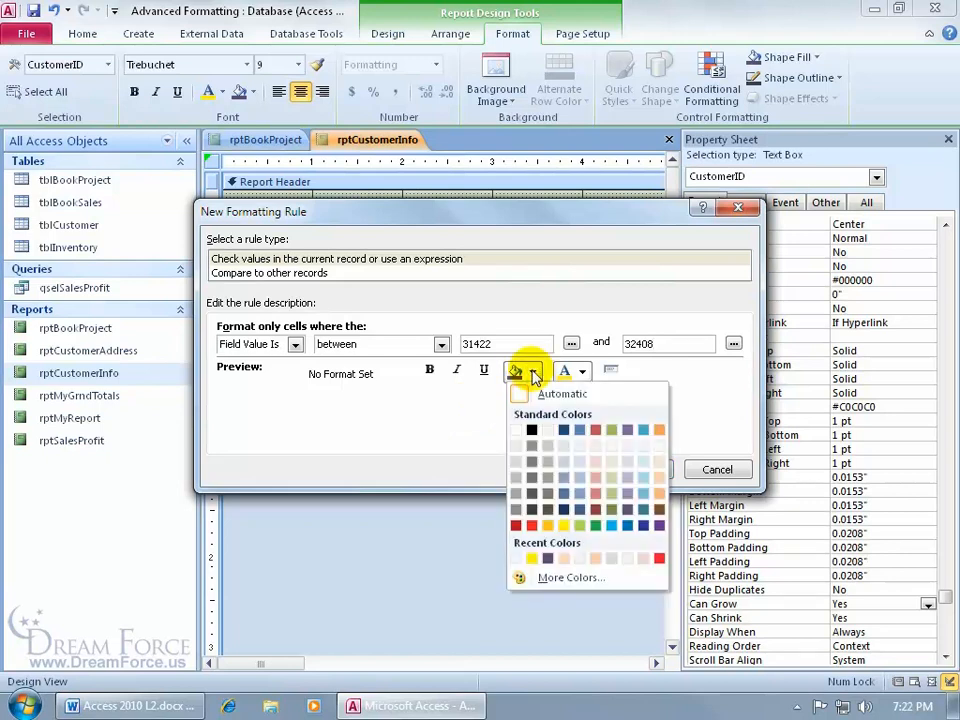
left_click(627, 491)
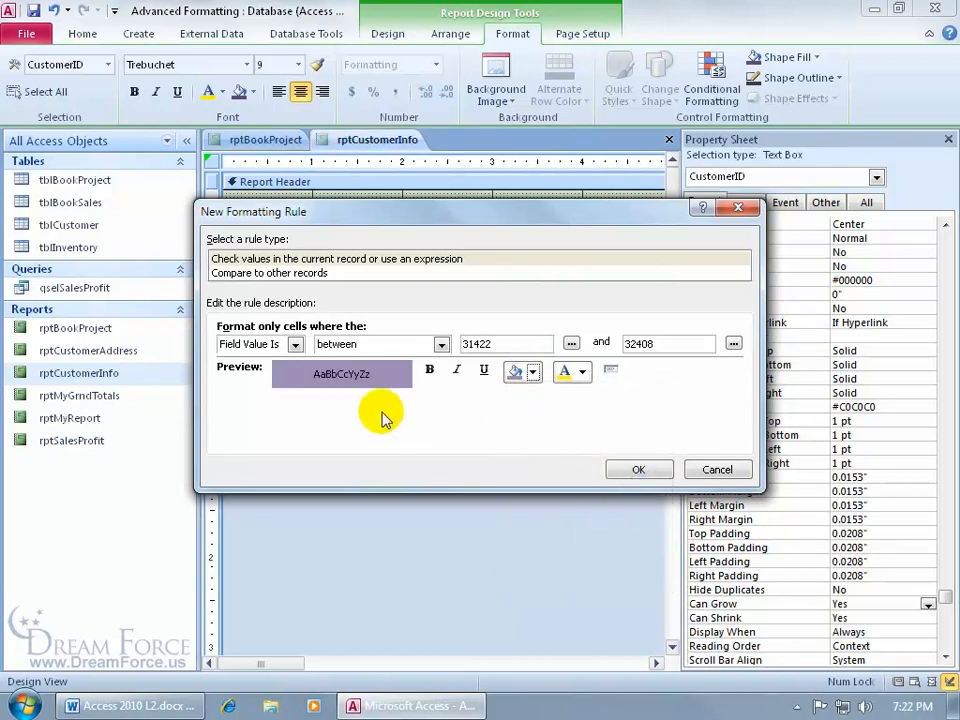
left_click(622, 471)
left_click(556, 466)
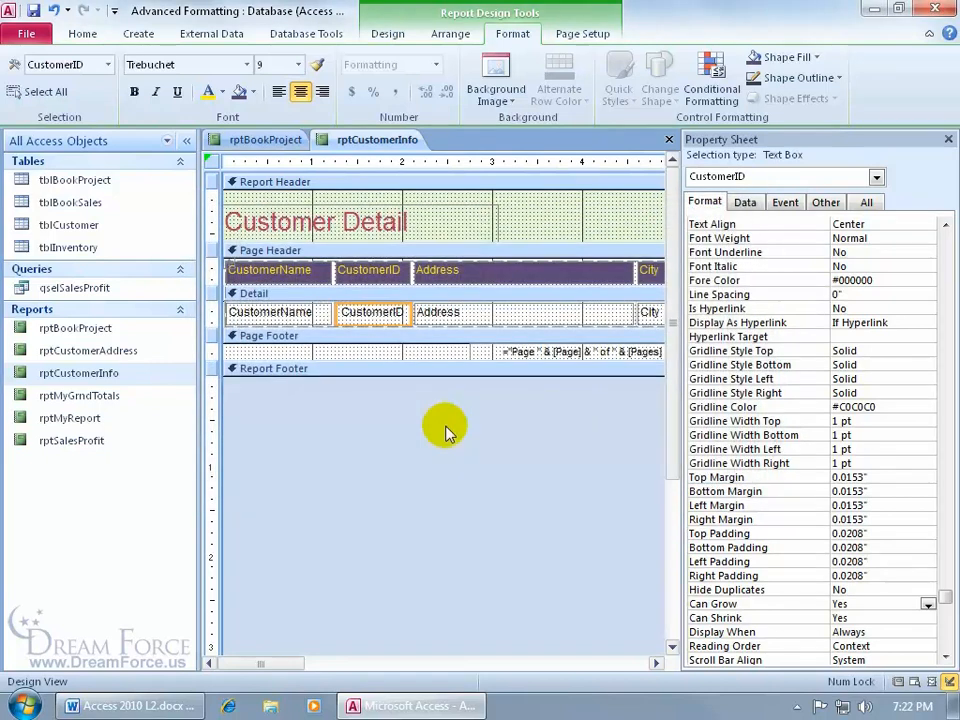
Step: Check the conditional formatting of the CustomerID values in Report view and in Print Preview
right_click(363, 145)
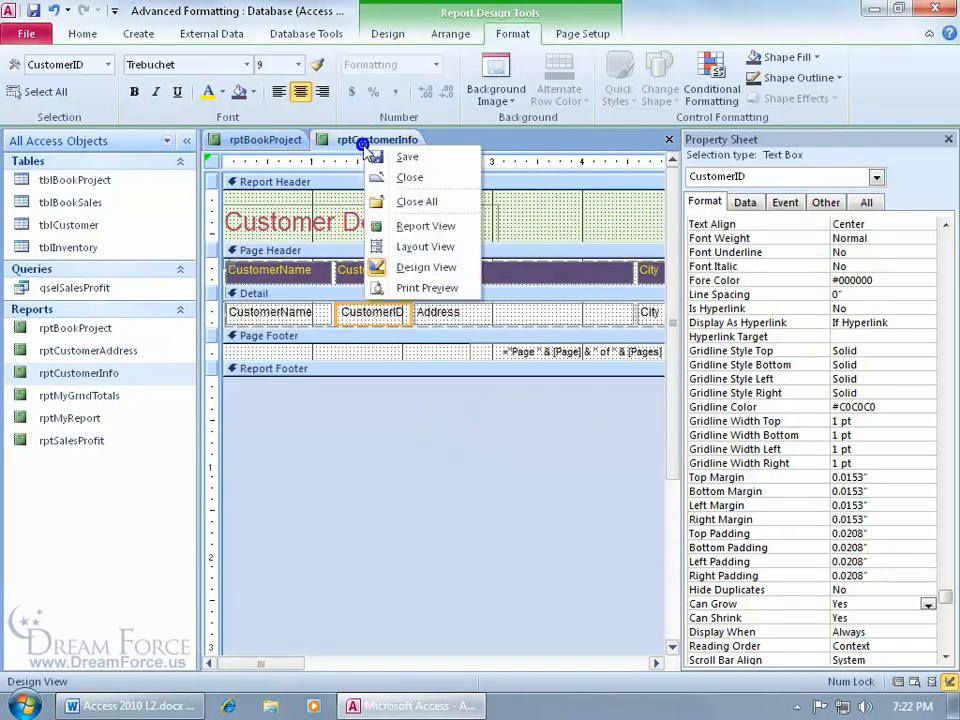
left_click(395, 225)
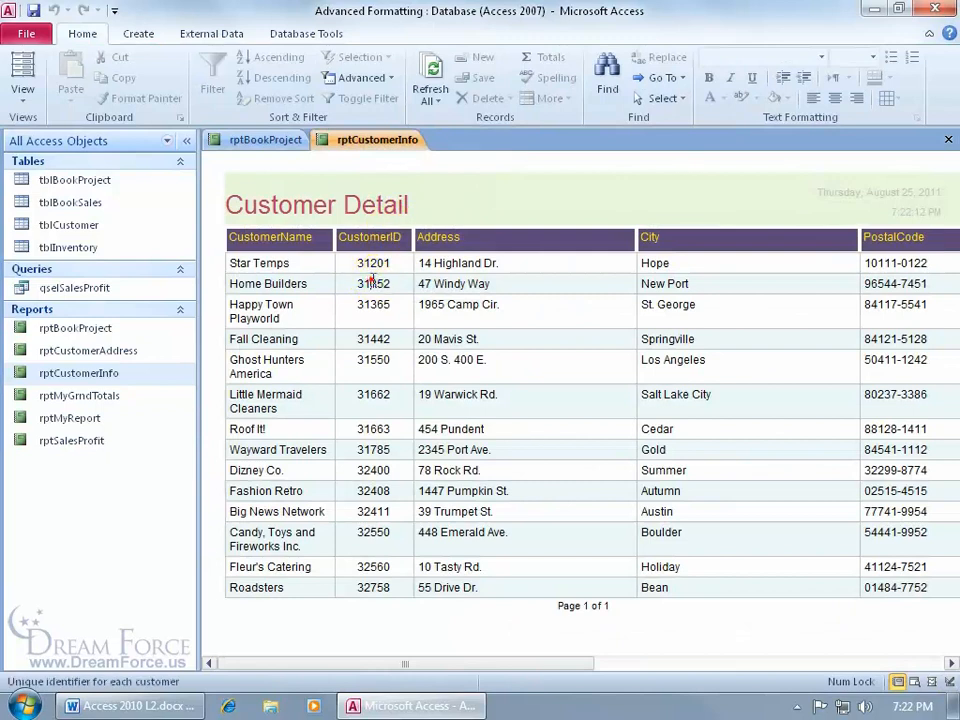
left_click(375, 339)
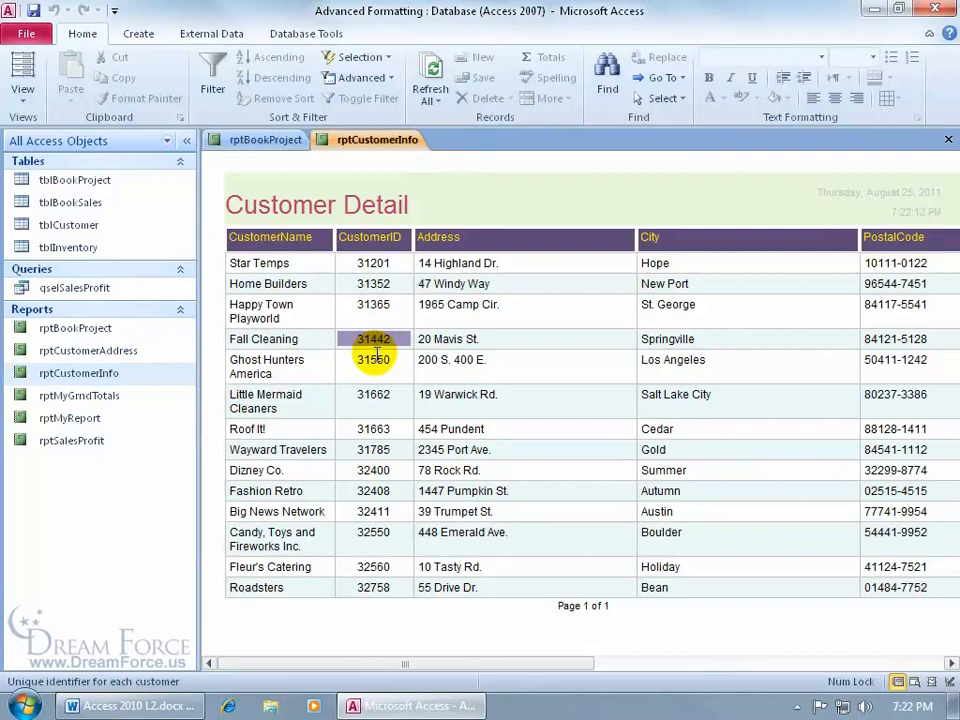
left_click(373, 362)
left_click(372, 396)
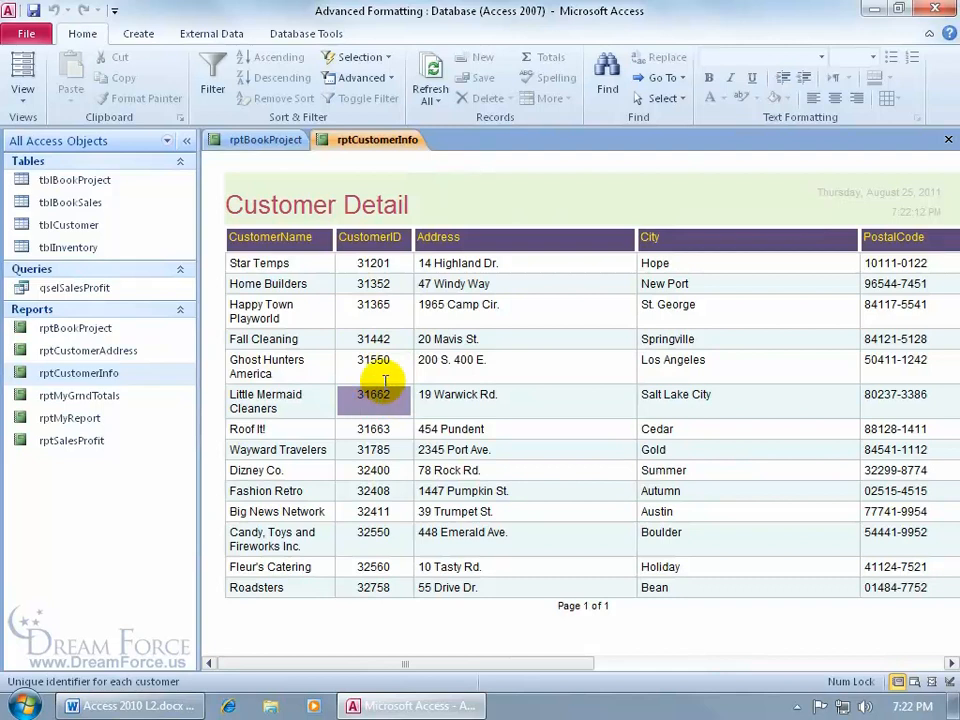
right_click(430, 148)
left_click(494, 231)
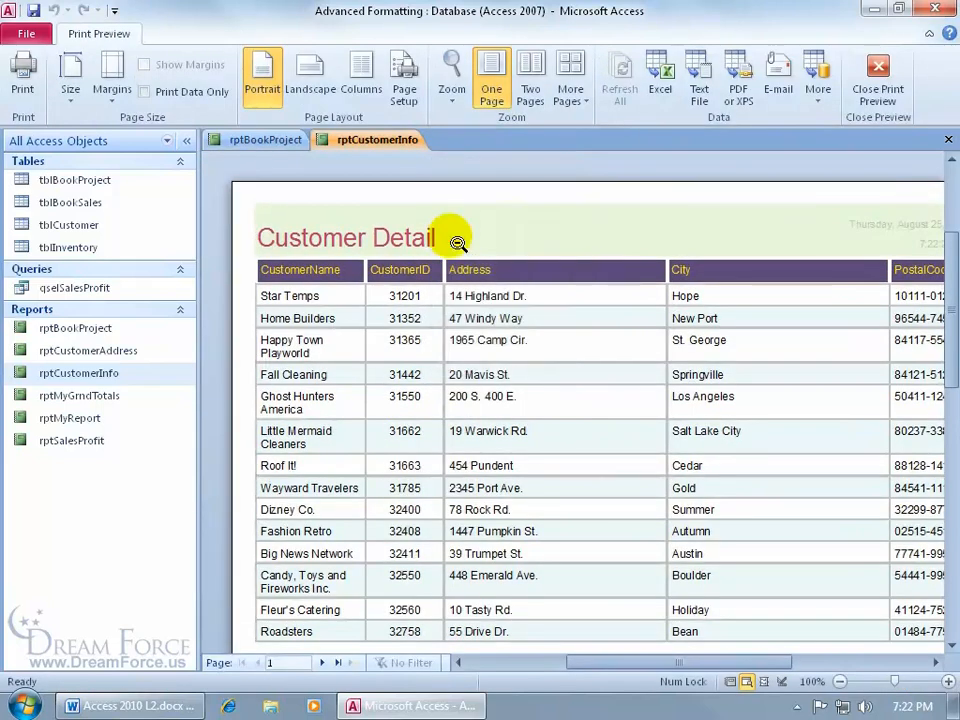
Step: In Design view, edit the CustomerID conditional formatting rule to make matching values bold and underlined
right_click(423, 201)
left_click(441, 254)
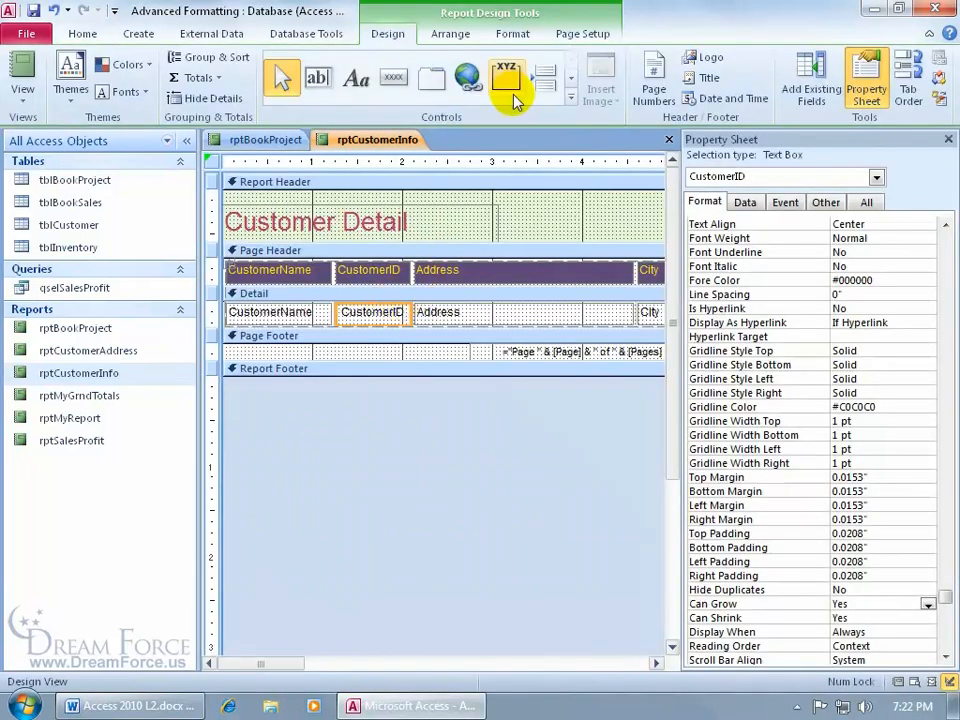
left_click(513, 33)
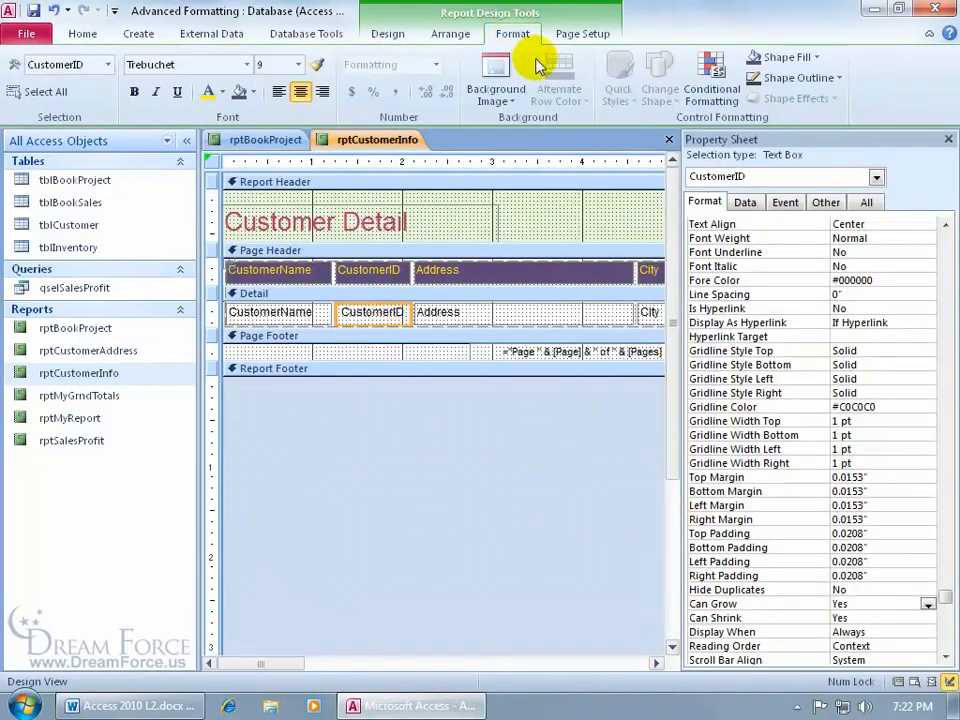
left_click(711, 85)
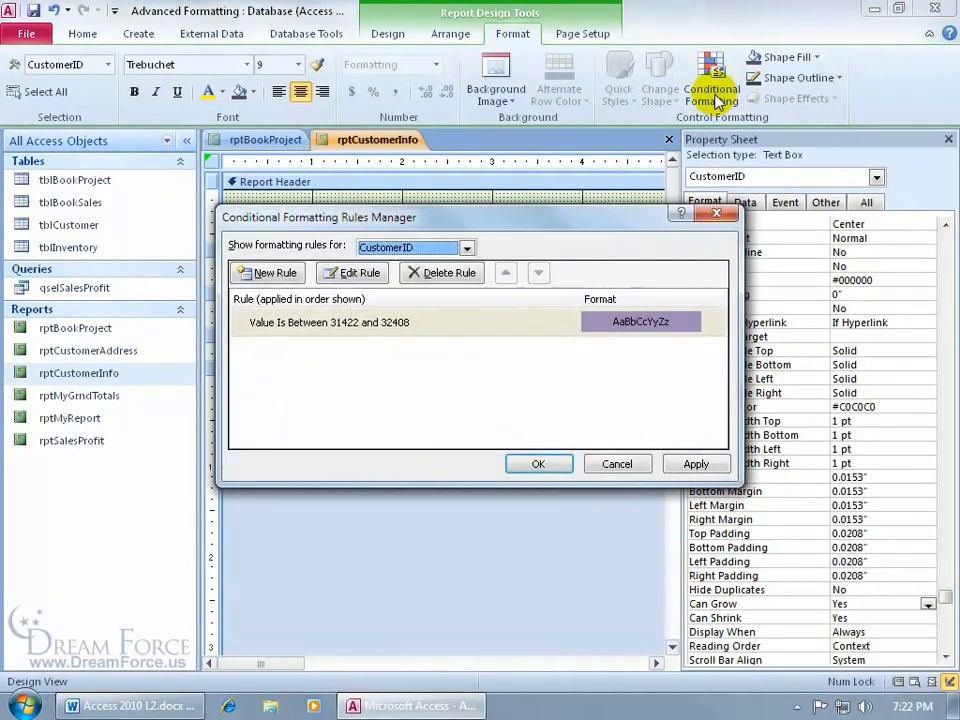
left_click(346, 325)
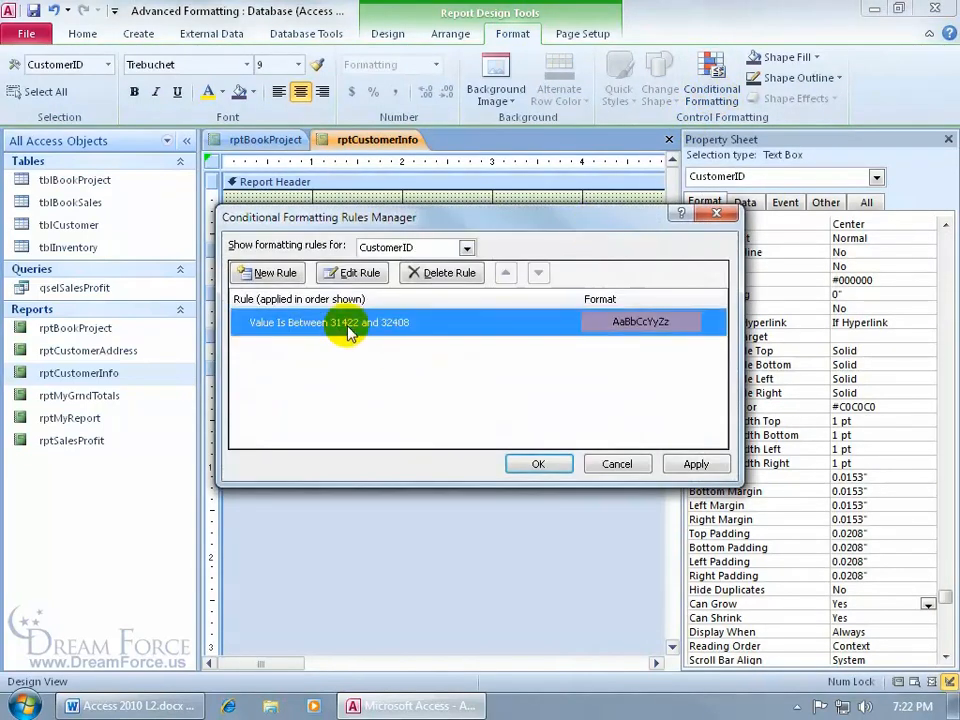
left_click(354, 271)
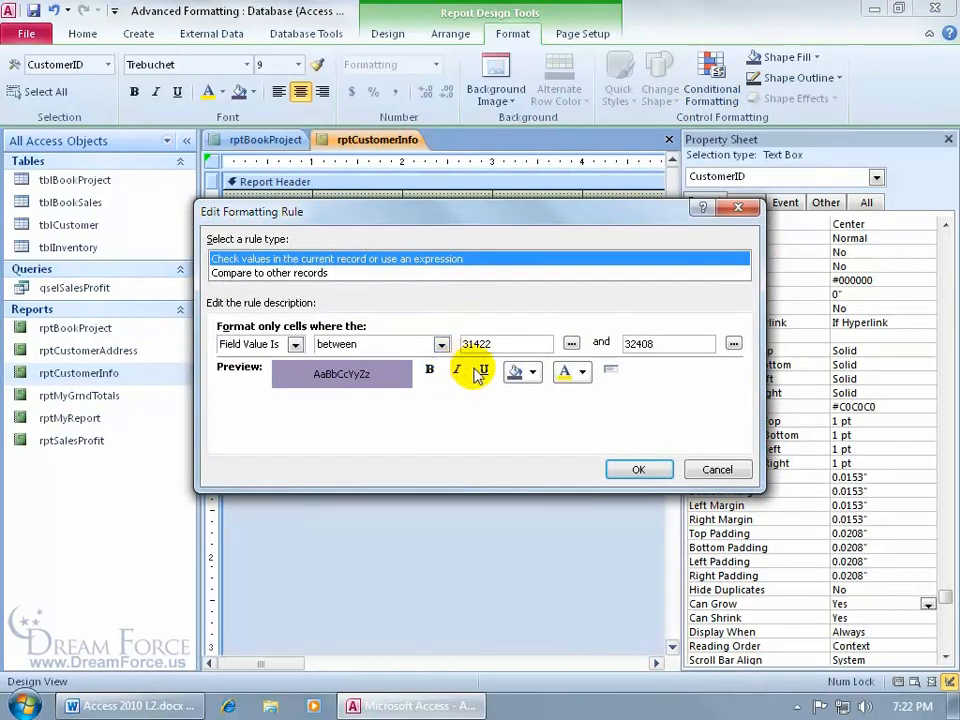
left_click(483, 370)
left_click(430, 370)
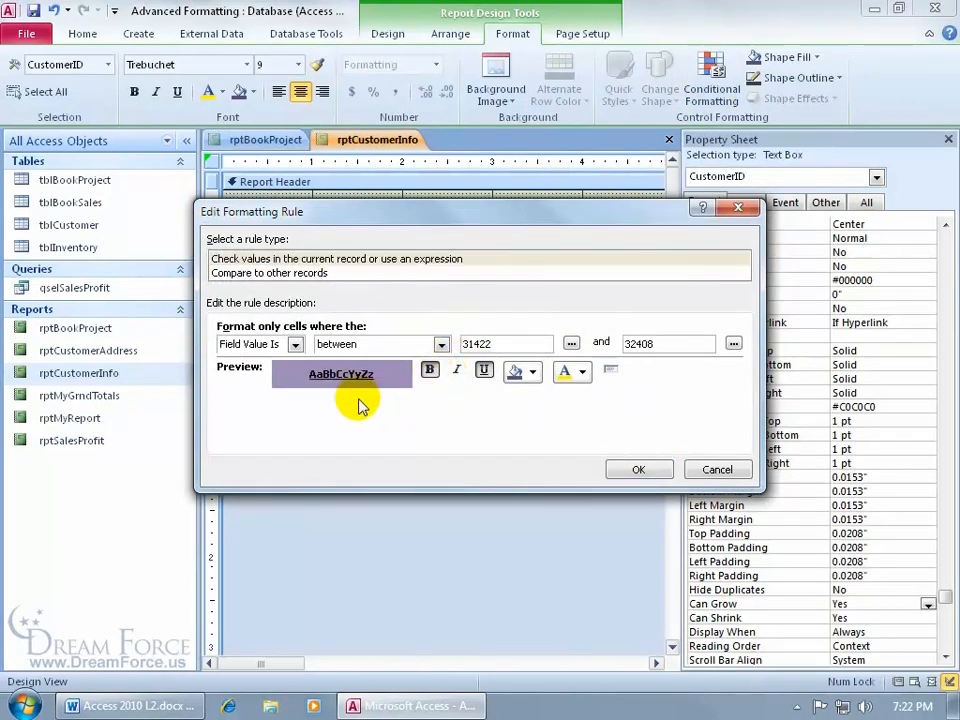
left_click(638, 470)
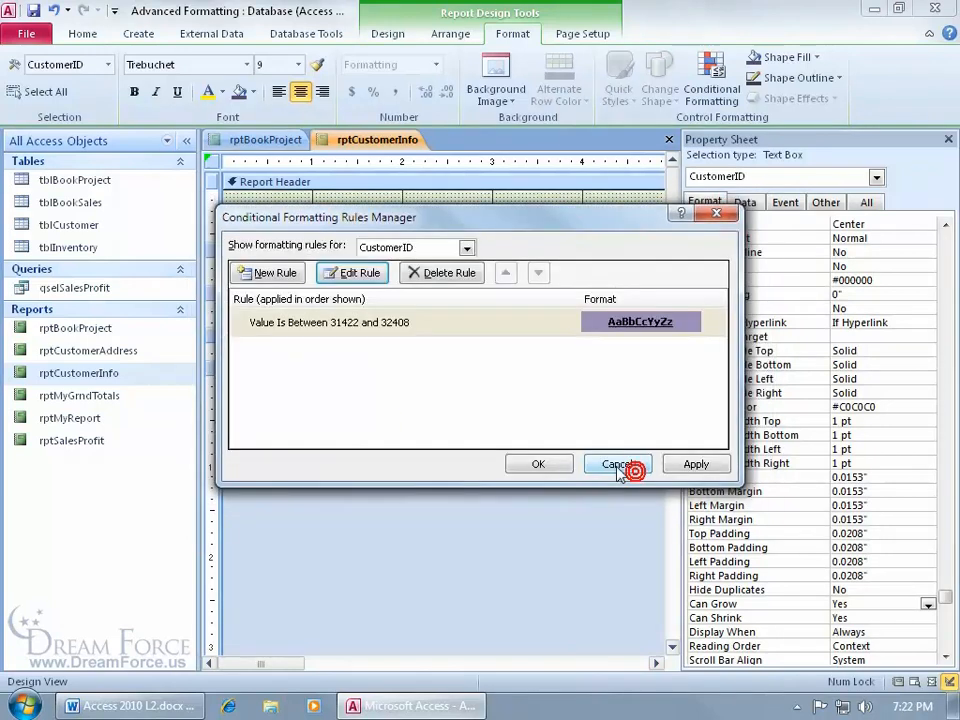
left_click(545, 465)
Step: Examine the bold, underlined CustomerID values in Report view and Print Preview, ending in Report view
right_click(368, 148)
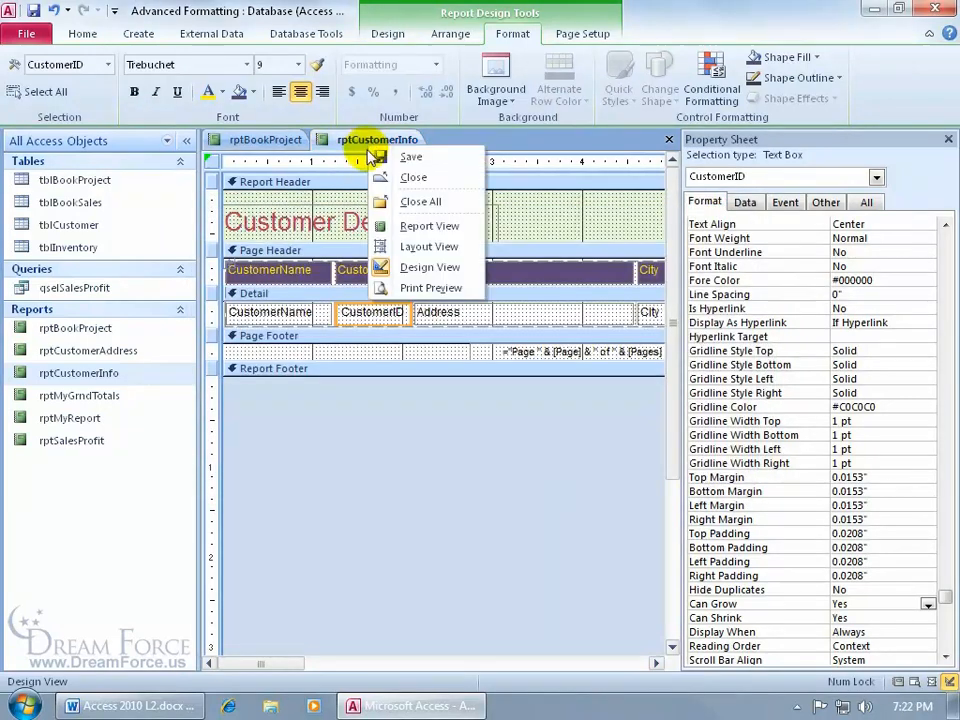
left_click(392, 230)
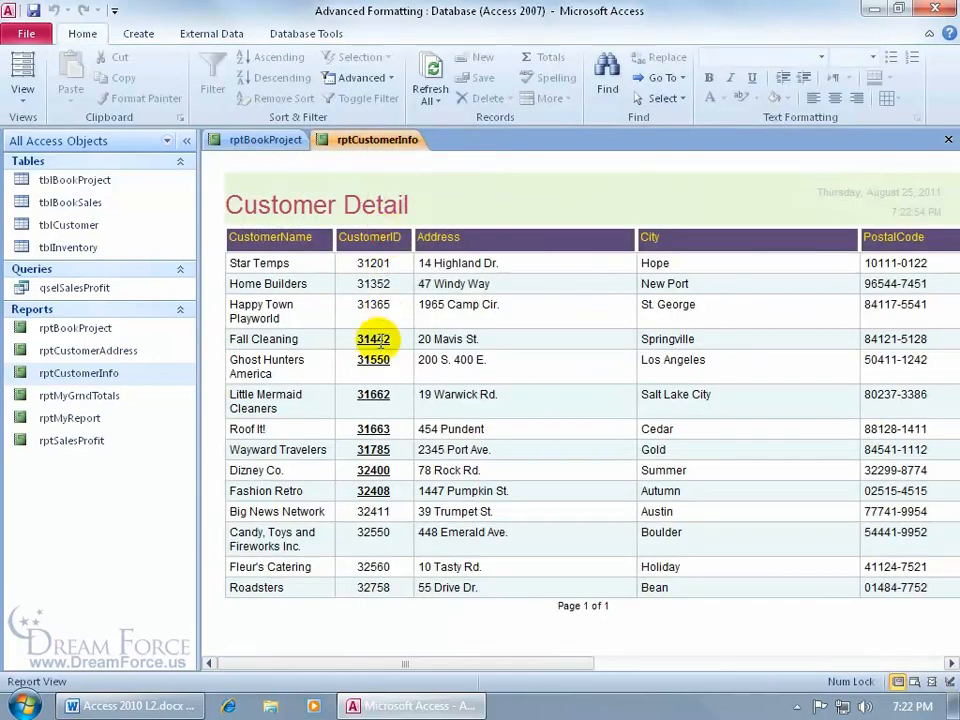
right_click(459, 178)
left_click(497, 248)
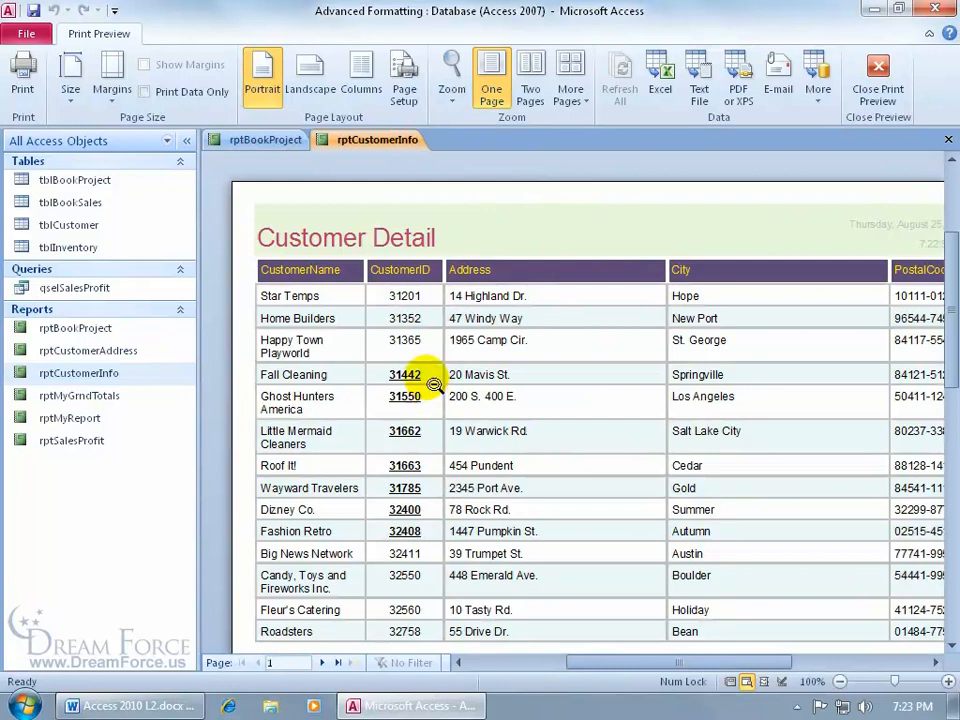
right_click(466, 205)
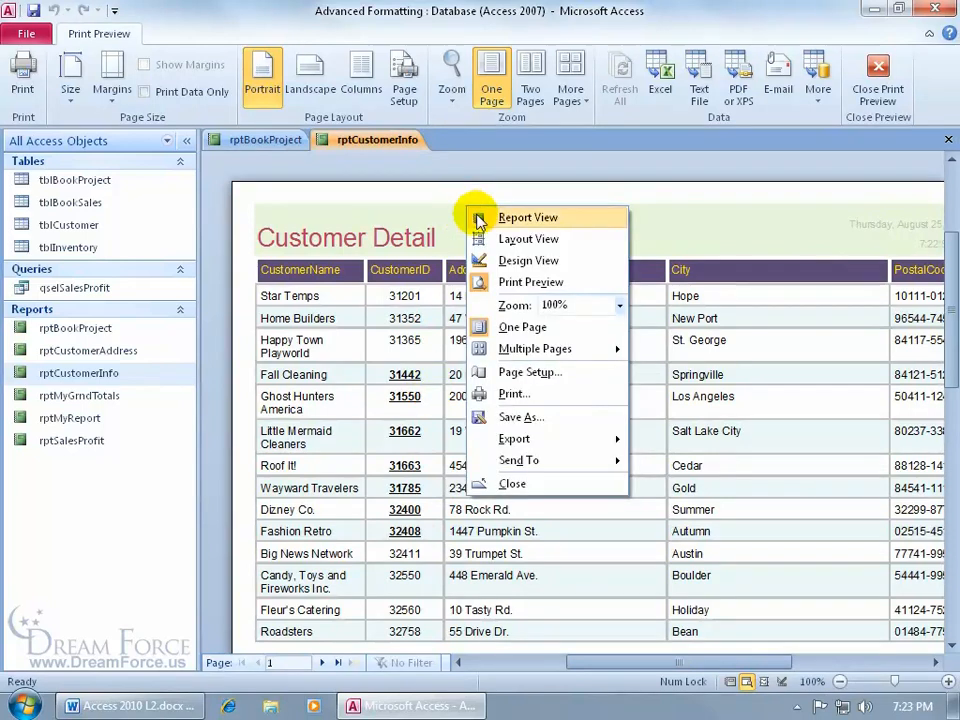
left_click(520, 218)
left_click(395, 339)
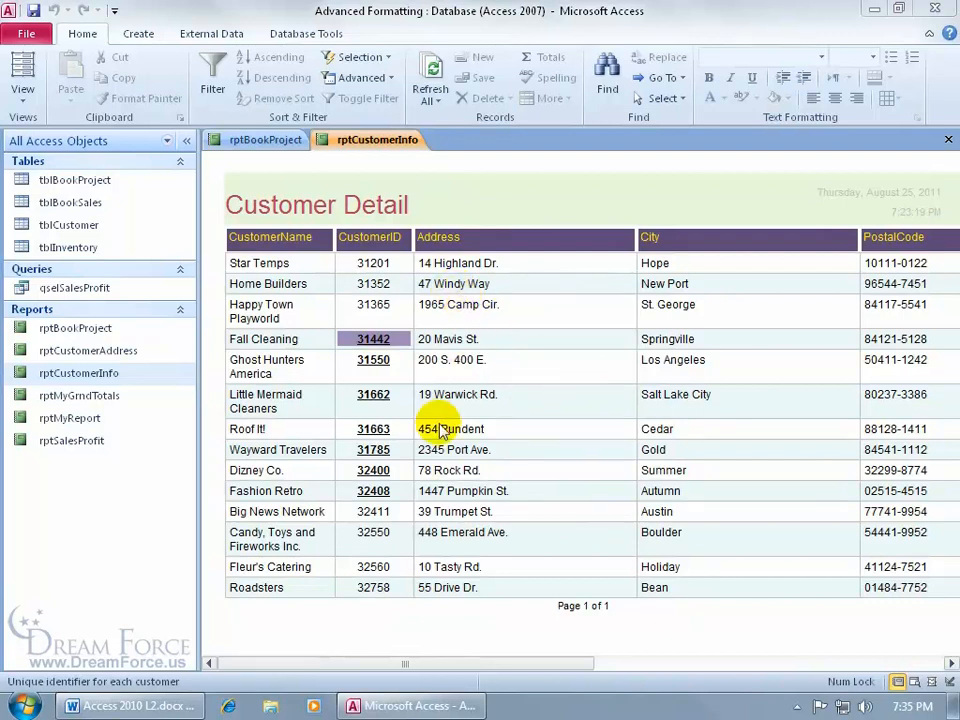
Step: In Layout view, add a Count Values total to the CustomerID column
right_click(379, 141)
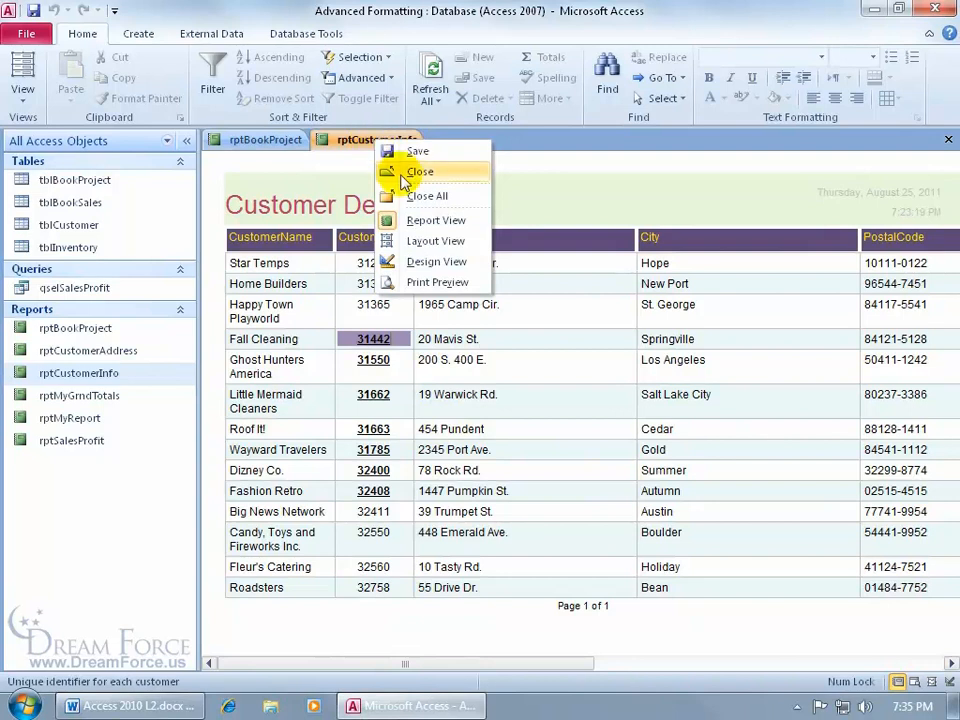
left_click(436, 241)
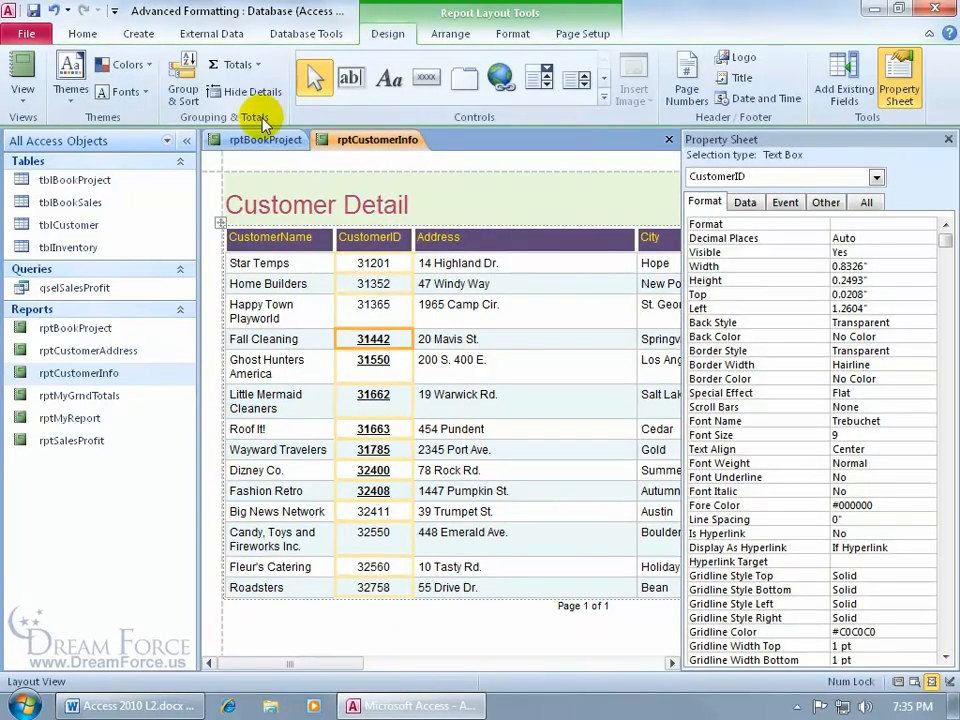
left_click(258, 65)
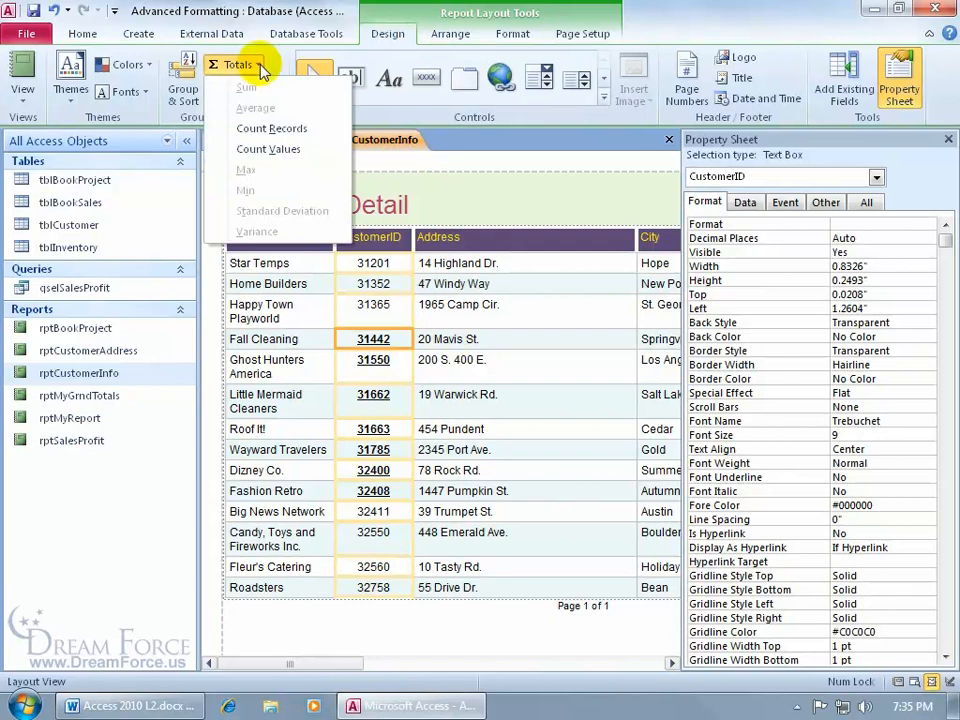
left_click(271, 151)
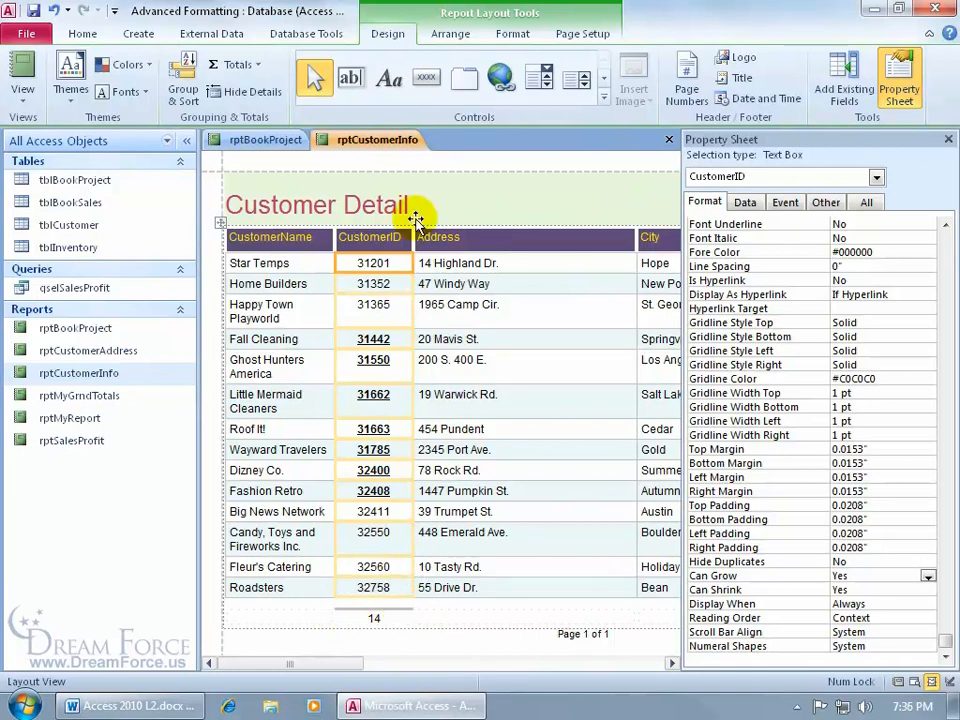
Step: In Design view, add a "Record Count" label to the Report Footer and align it beside the CustomerID count total
right_click(379, 143)
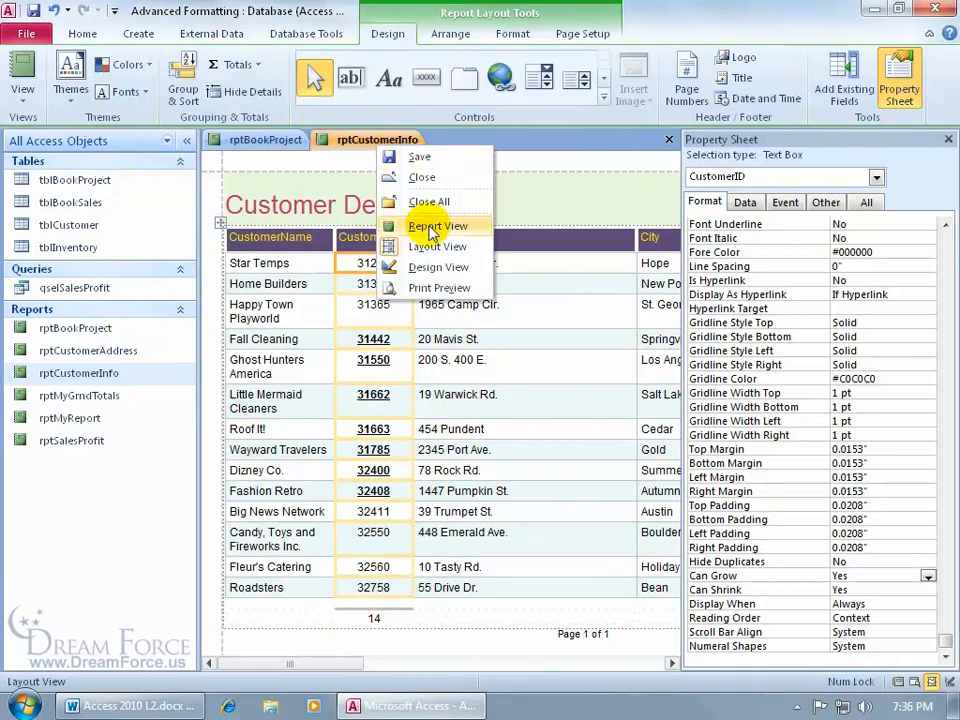
left_click(433, 268)
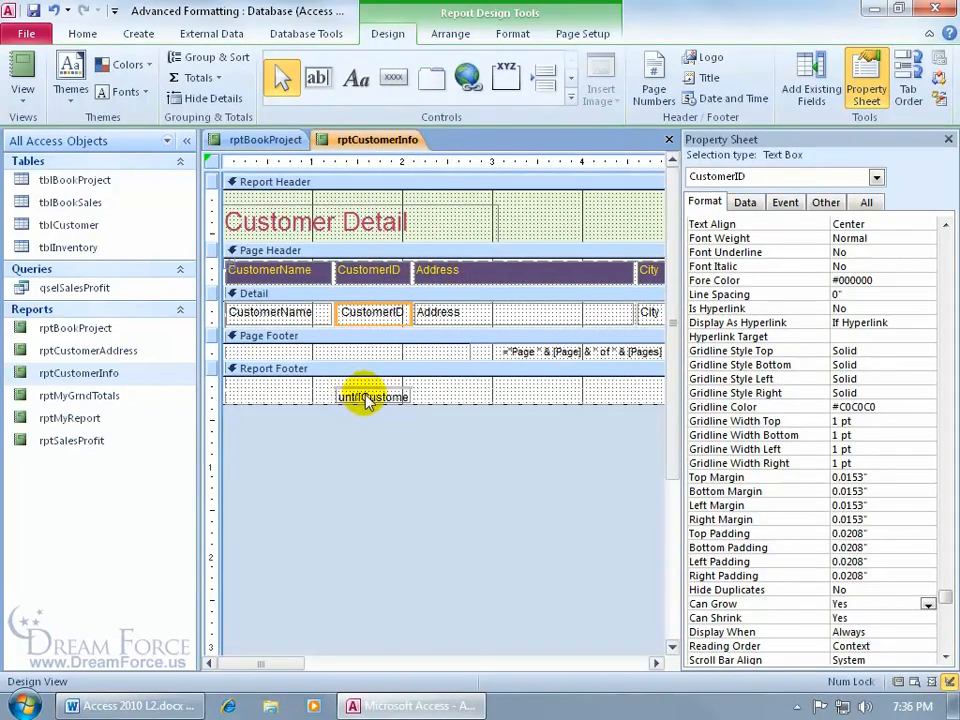
left_click(357, 84)
left_click(254, 388)
type("Record Count")
key("Return")
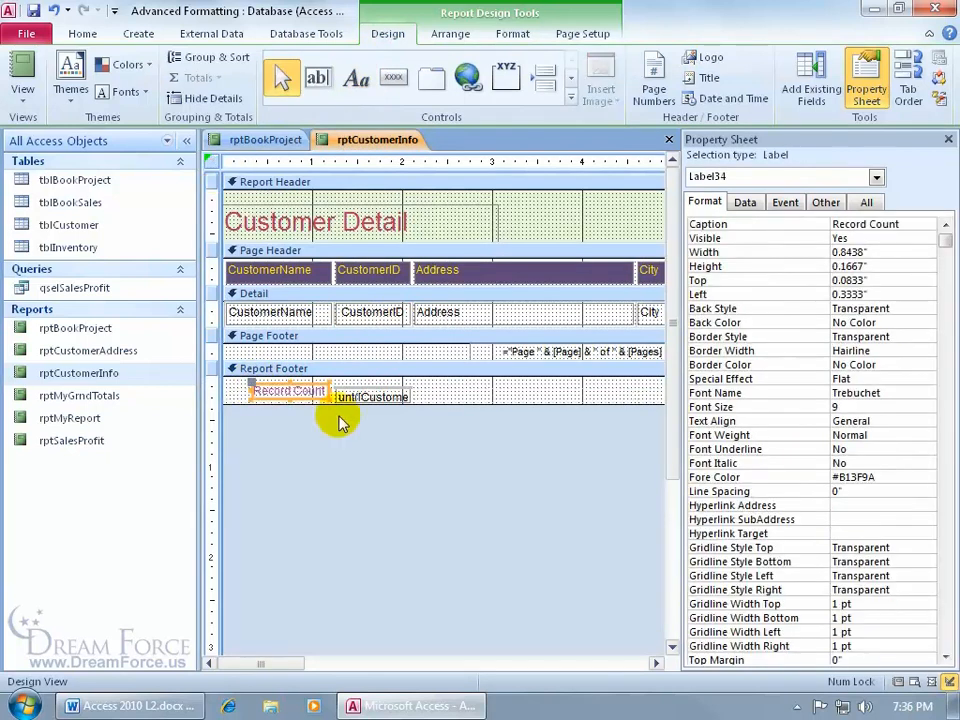
left_click_drag(300, 388, 302, 391)
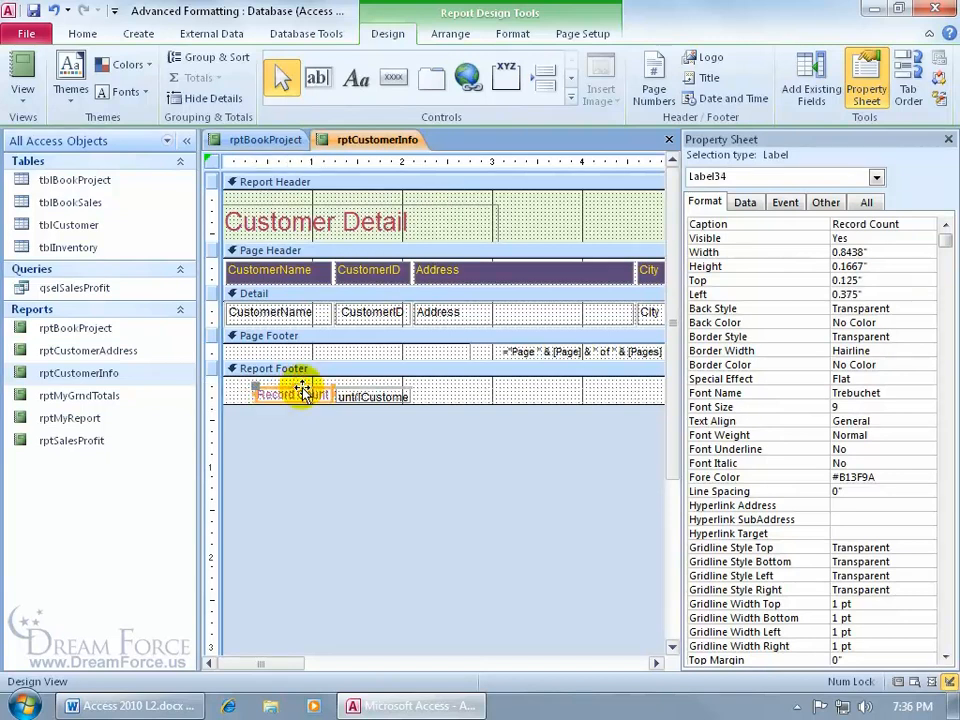
Step: Check the Record Count label and the count total below the records in Print Preview
right_click(376, 143)
left_click(430, 286)
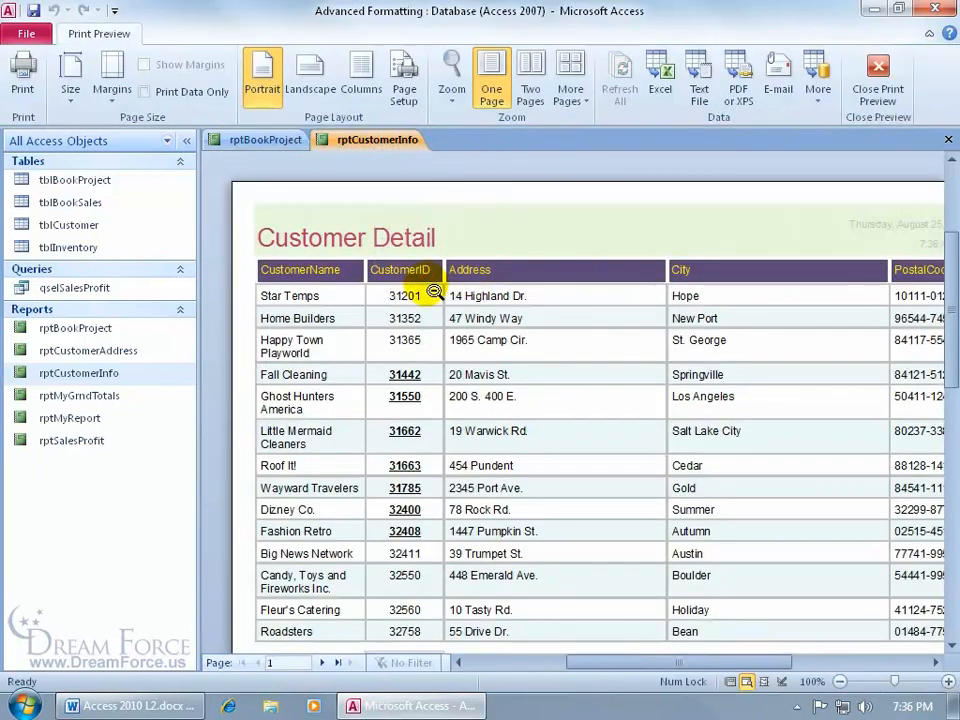
left_click_drag(943, 319, 950, 447)
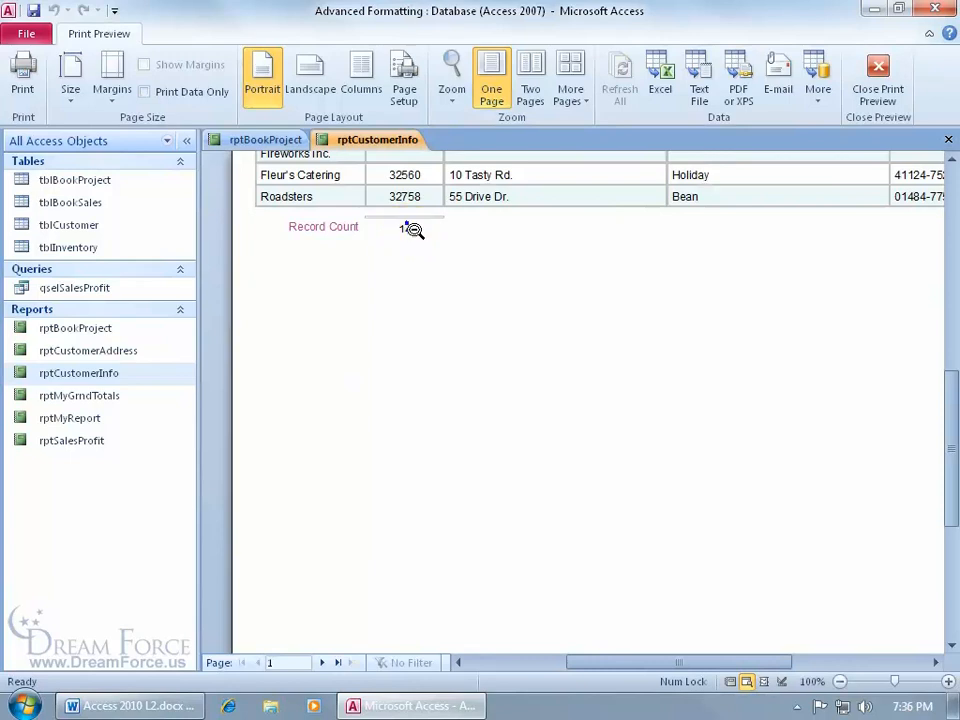
Step: In Design view, enlarge the Report Footer and the count text box in height, and check the total in Print Preview
right_click(409, 227)
left_click(438, 280)
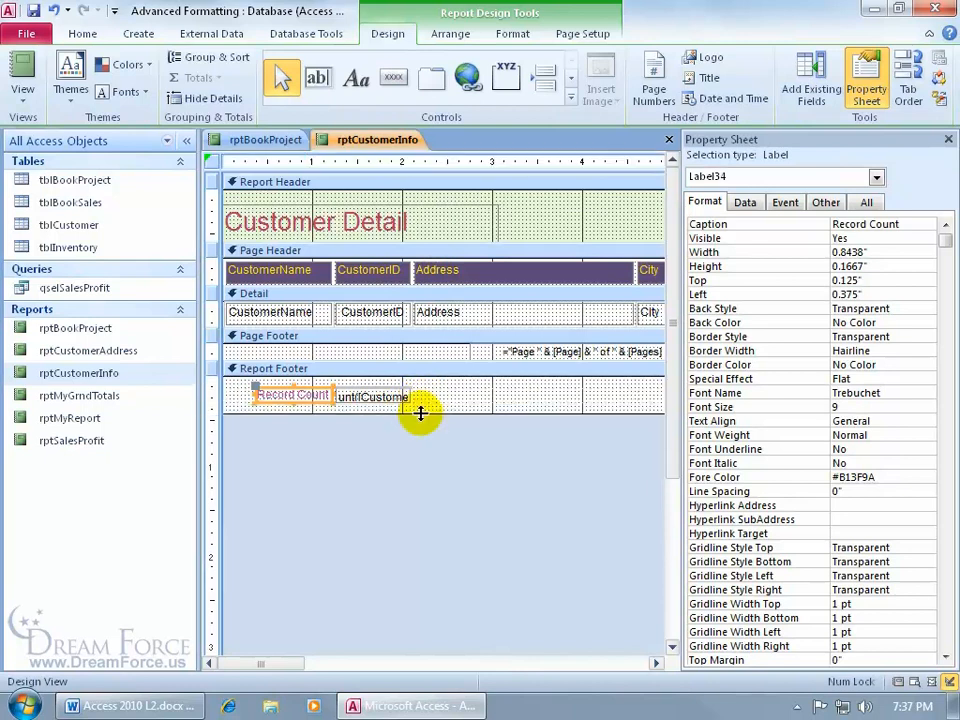
left_click(379, 405)
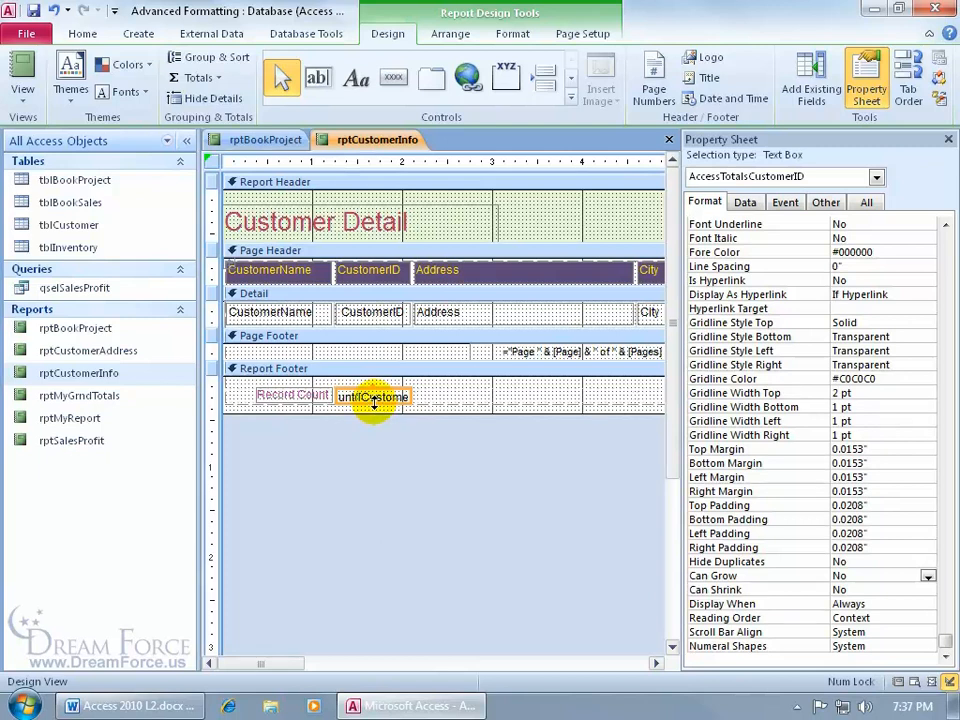
left_click_drag(374, 403, 373, 410)
right_click(366, 142)
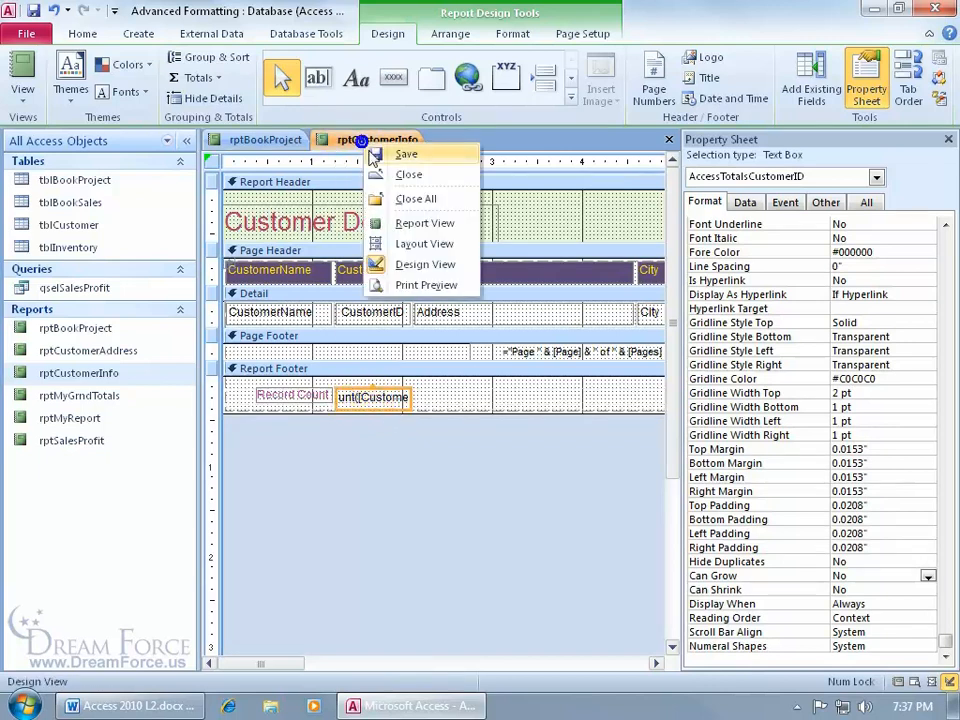
left_click(416, 288)
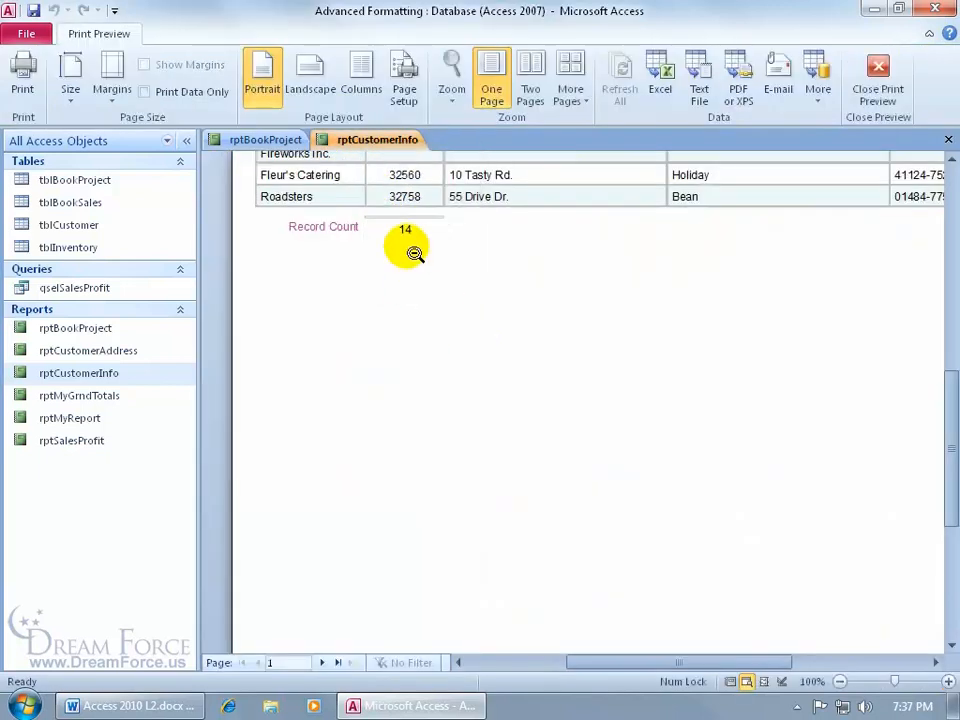
Step: Return rptCustomerInfo to Layout view and close the Property Sheet
right_click(376, 142)
left_click(418, 243)
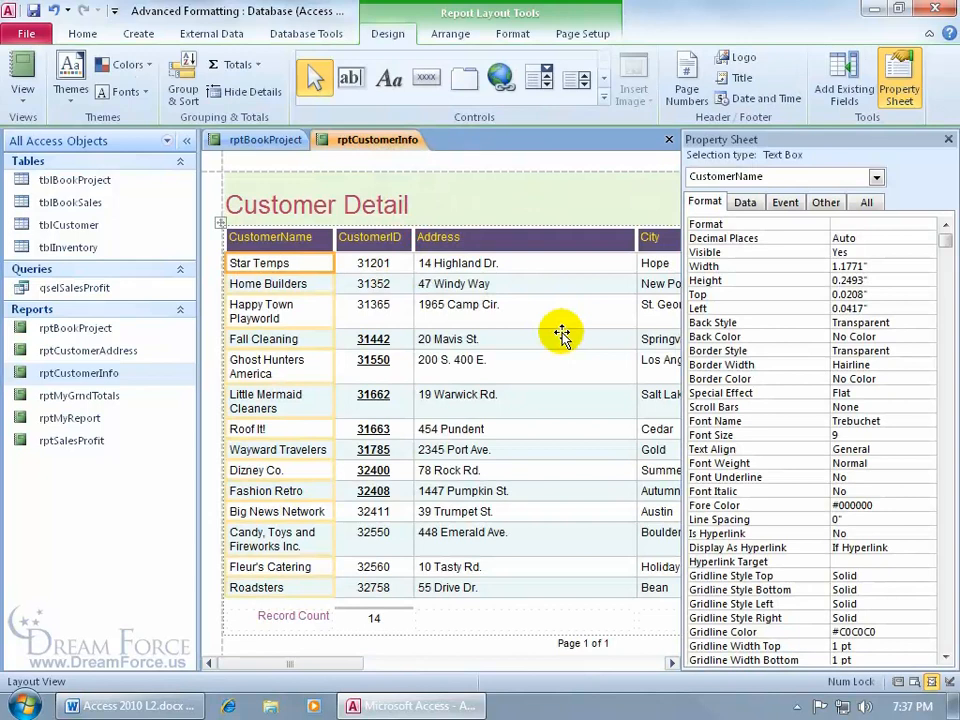
left_click(947, 140)
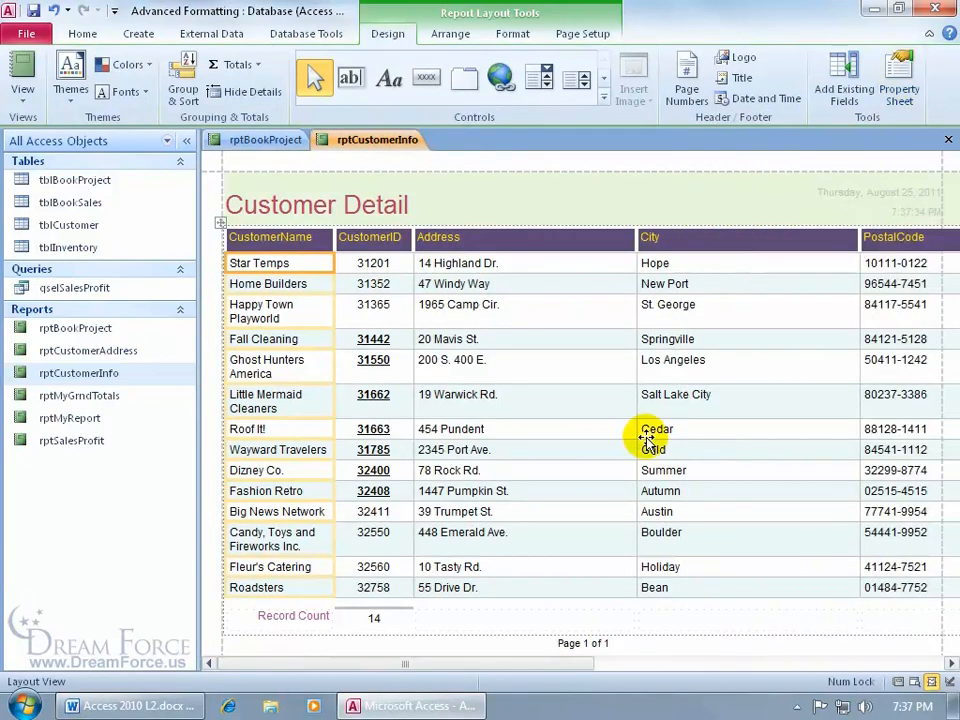
Step: Open the rptBookProject report and switch it to Layout view
double_click(105, 330)
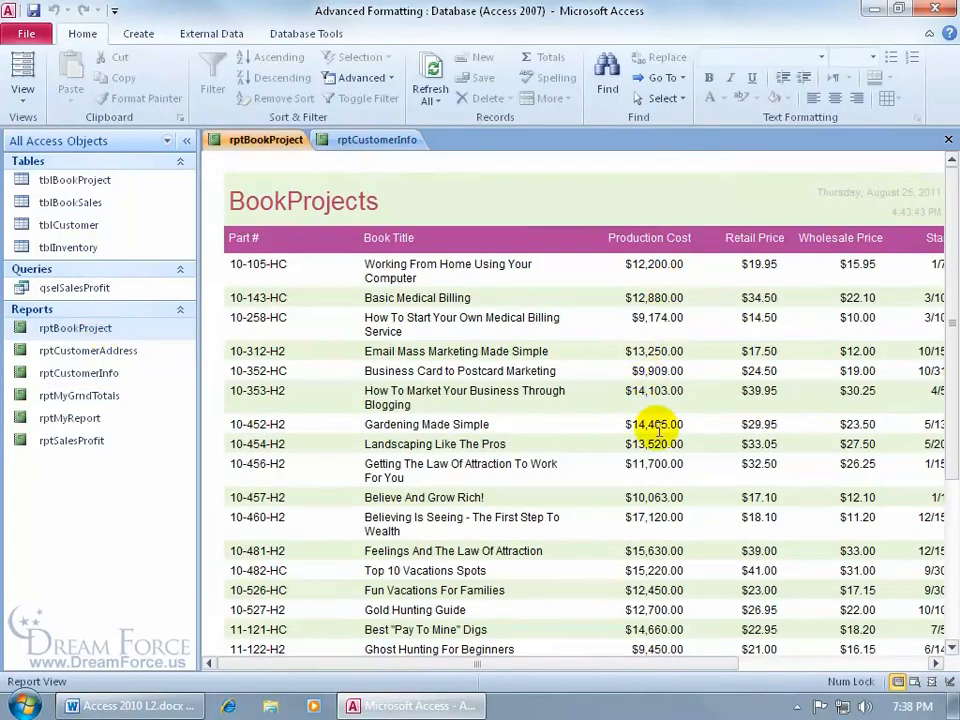
right_click(643, 196)
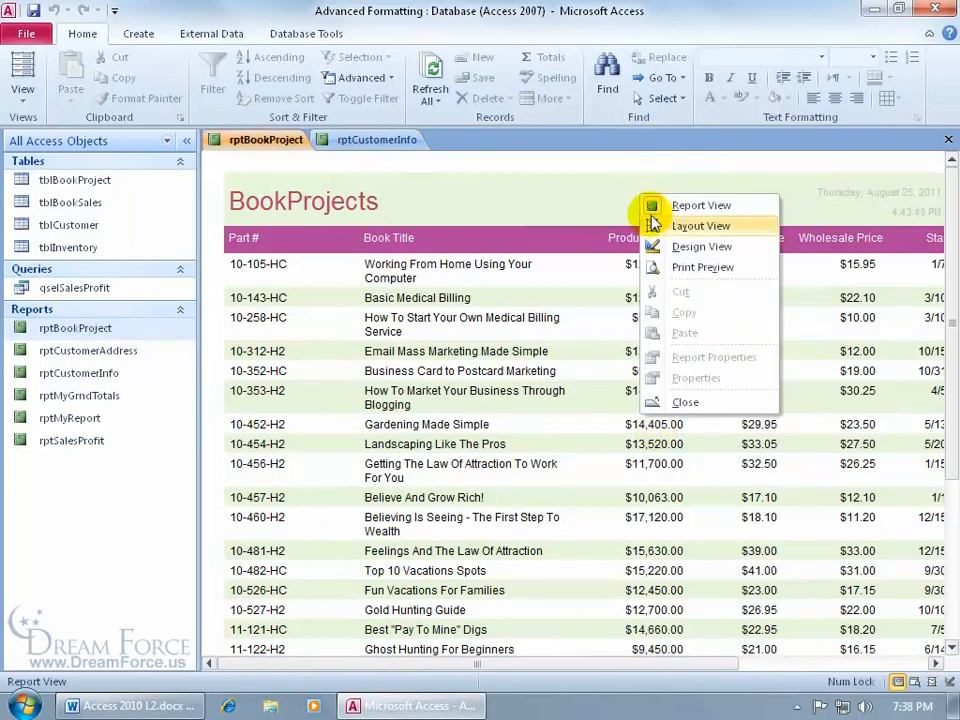
left_click(656, 227)
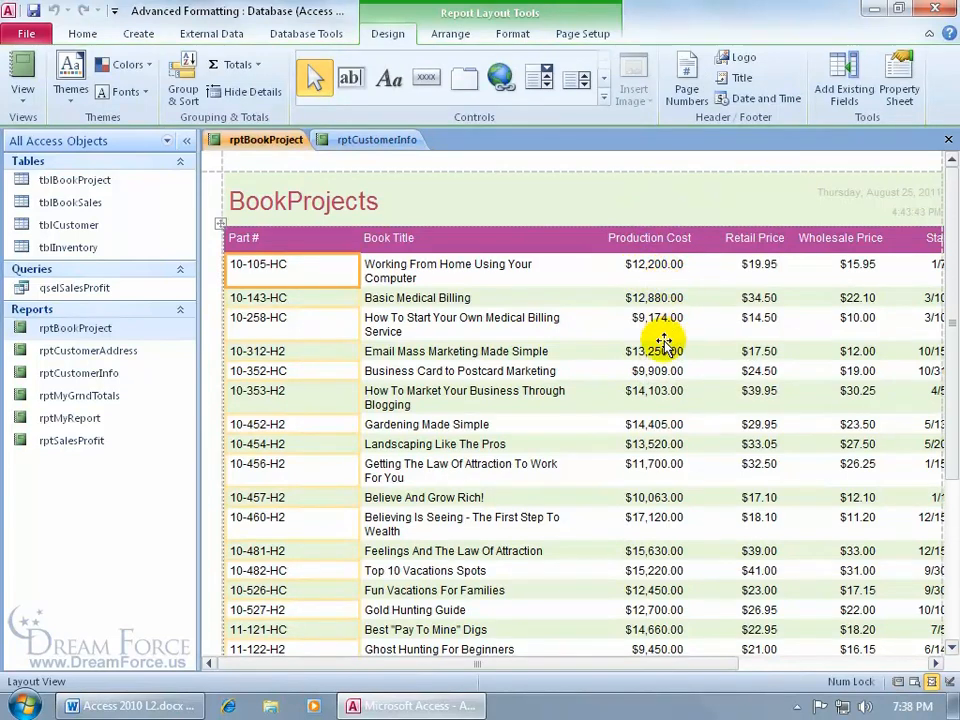
Step: Apply a conditional formatting rule to Production Cost that compares to other records with light red data bars, lowest to highest value
left_click(662, 272)
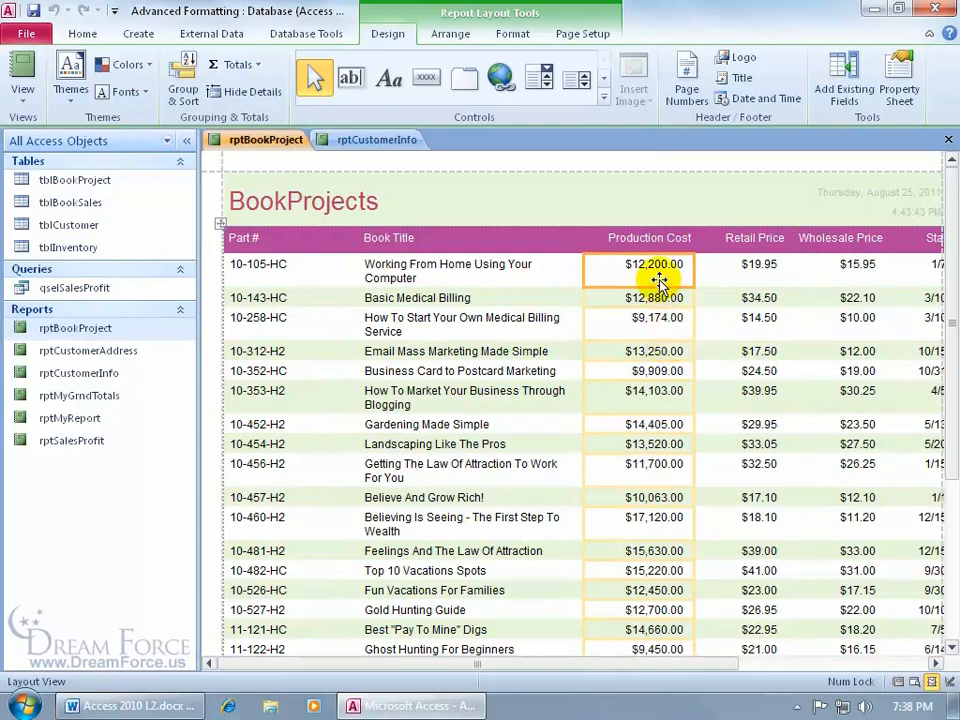
left_click(512, 36)
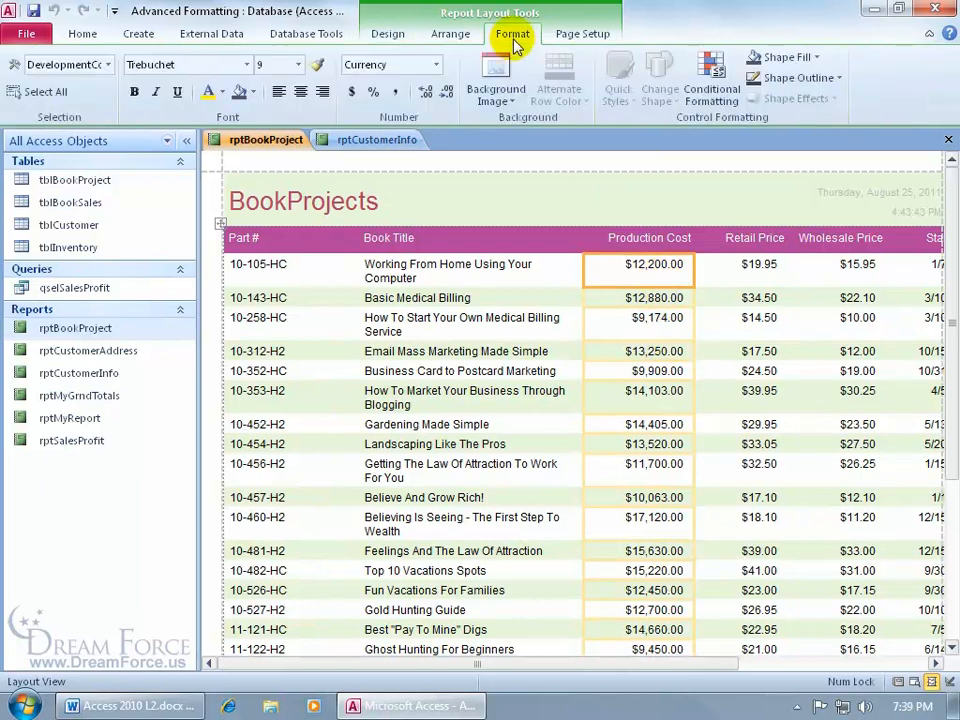
left_click(715, 90)
left_click(272, 272)
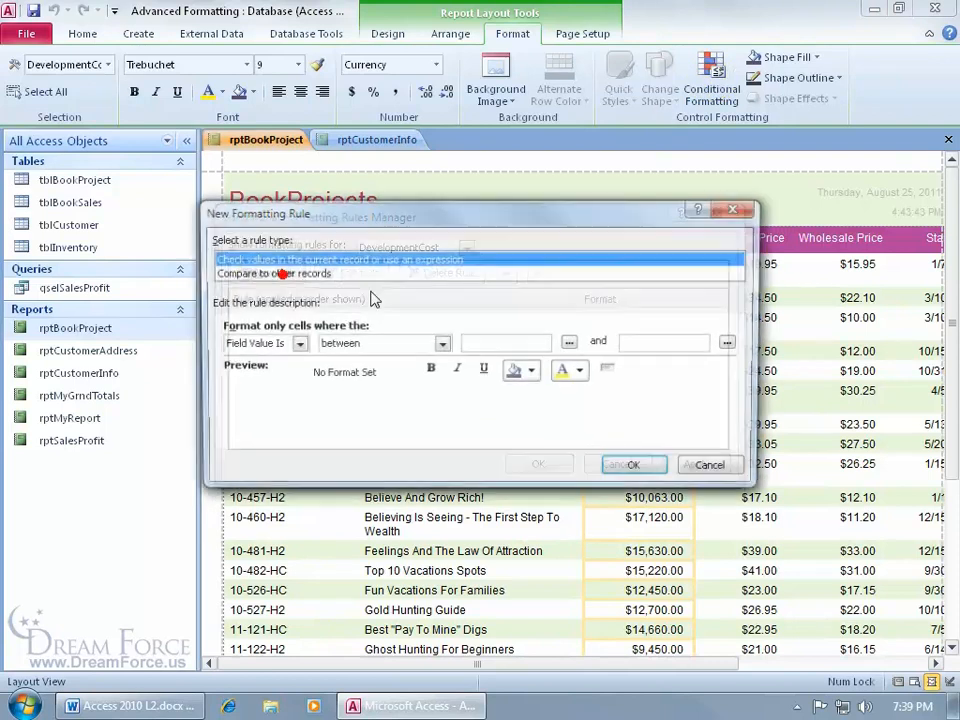
left_click(320, 274)
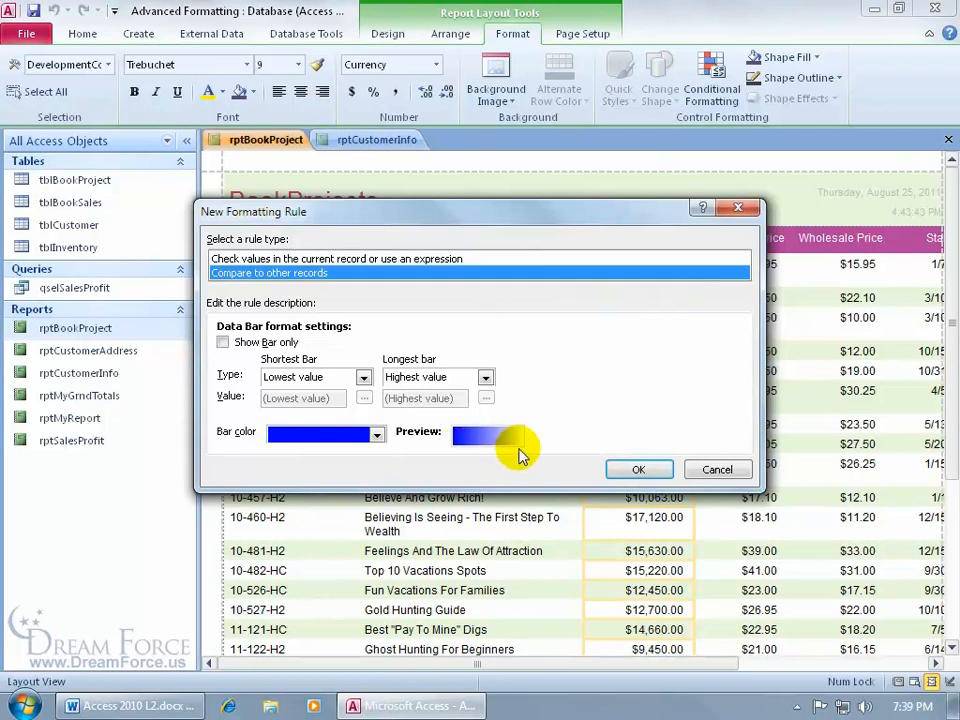
left_click(377, 434)
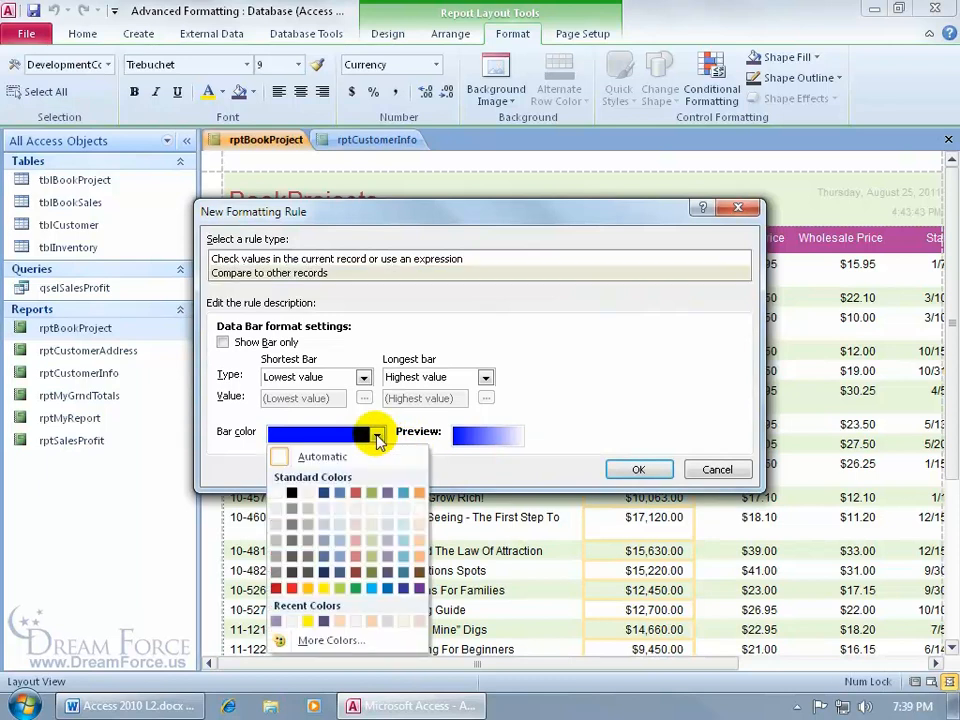
left_click(358, 557)
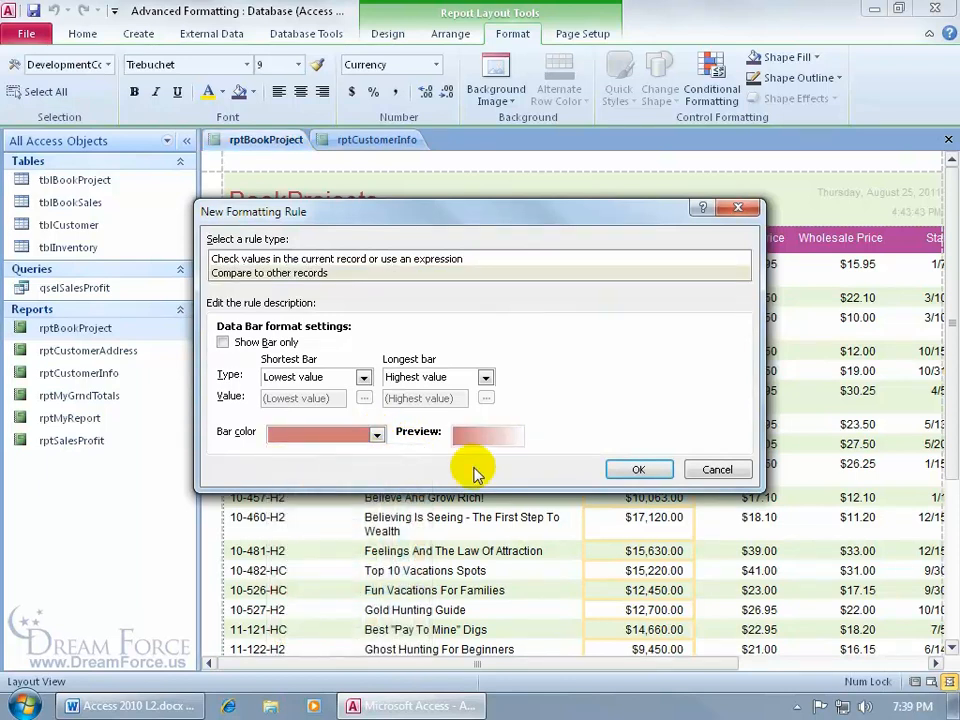
left_click(637, 468)
left_click(539, 465)
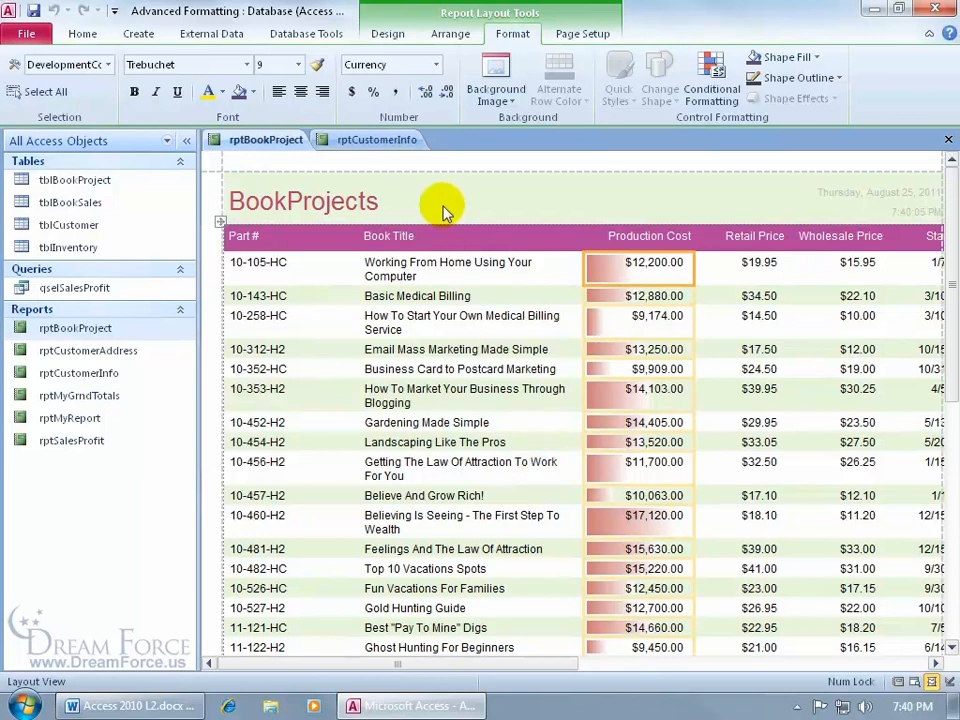
Step: Examine the Production Cost data bars in Print Preview
right_click(477, 186)
left_click(500, 251)
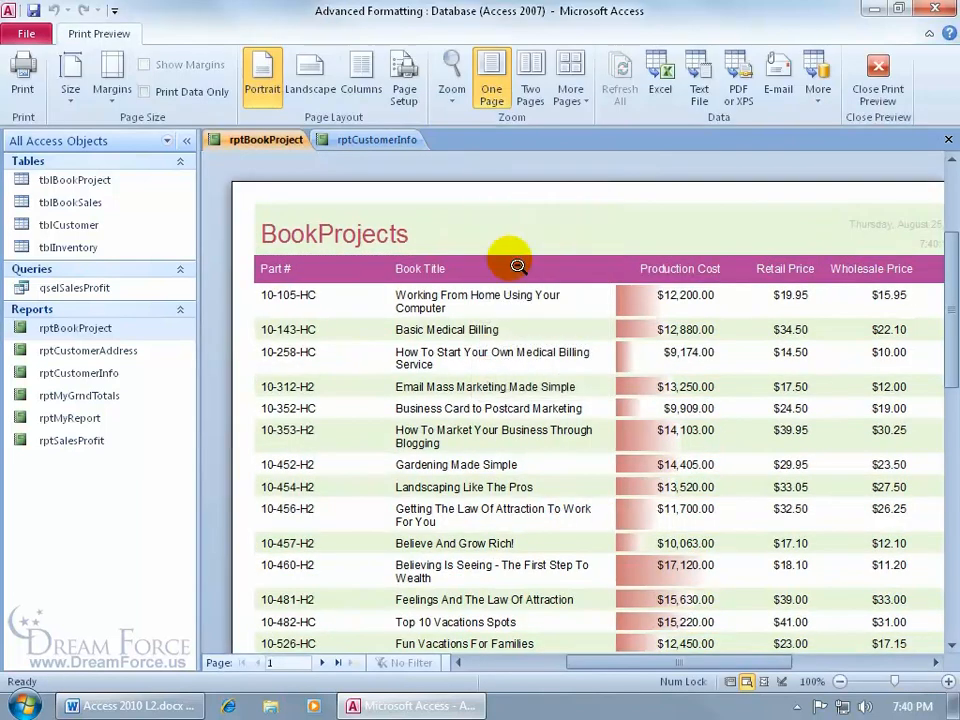
left_click(584, 335)
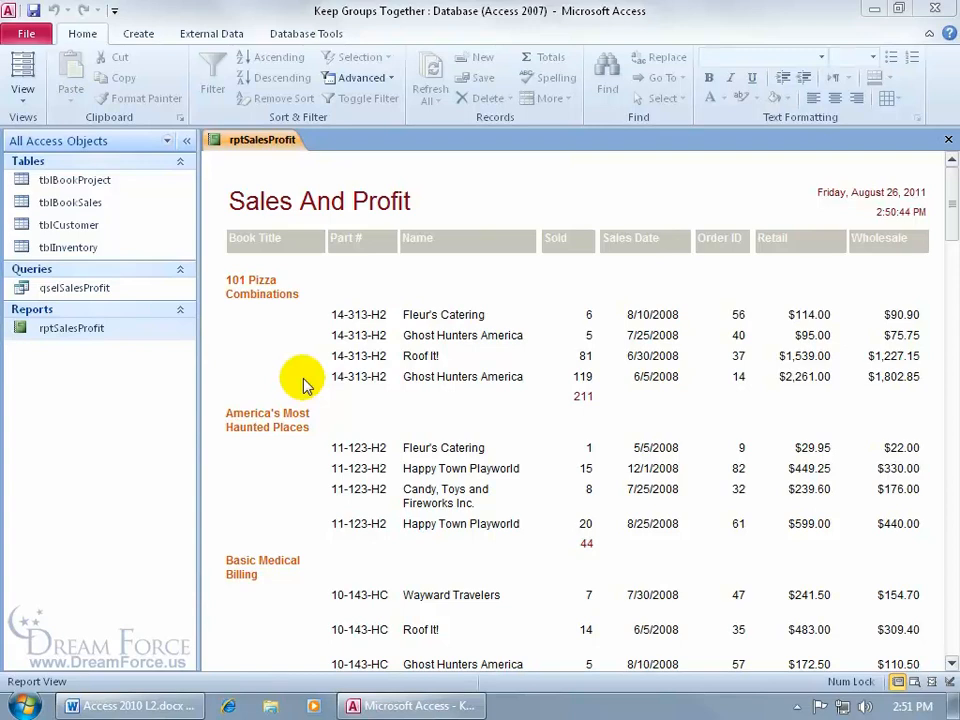
Step: In Print Preview of rptSalesProfit, examine how the book title groups break across pages 1 to 3
right_click(264, 337)
left_click(318, 411)
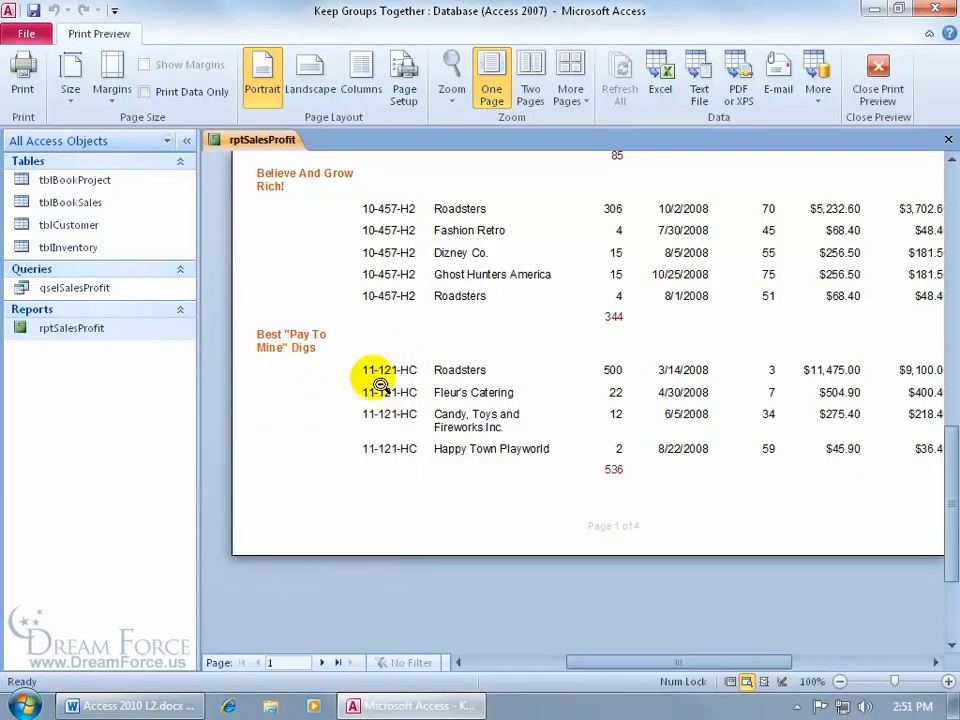
left_click(280, 664)
type("2")
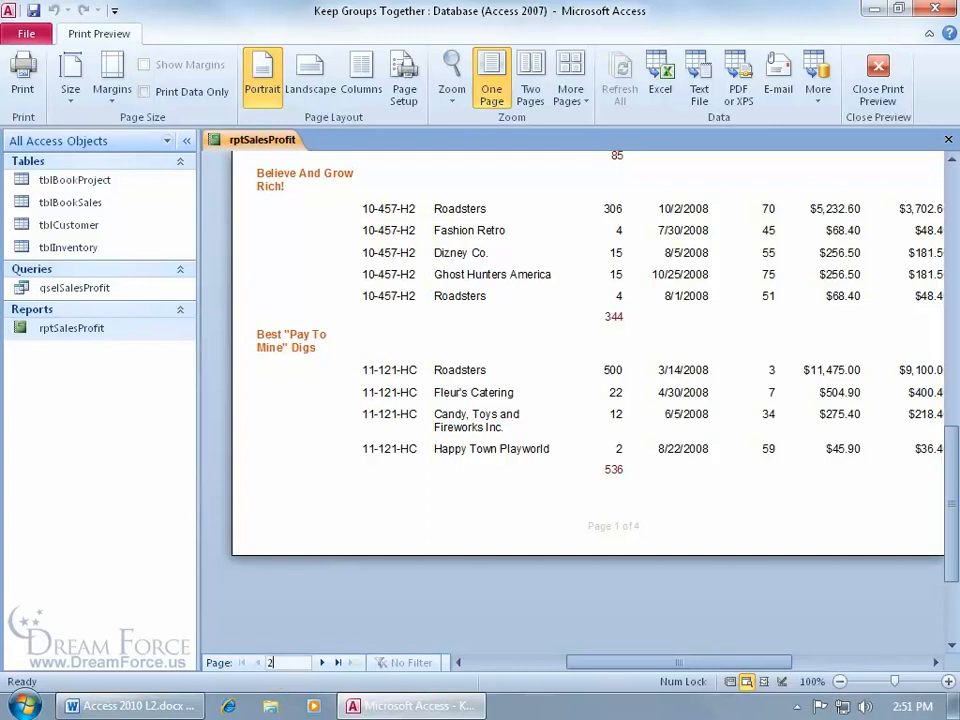
key("Return")
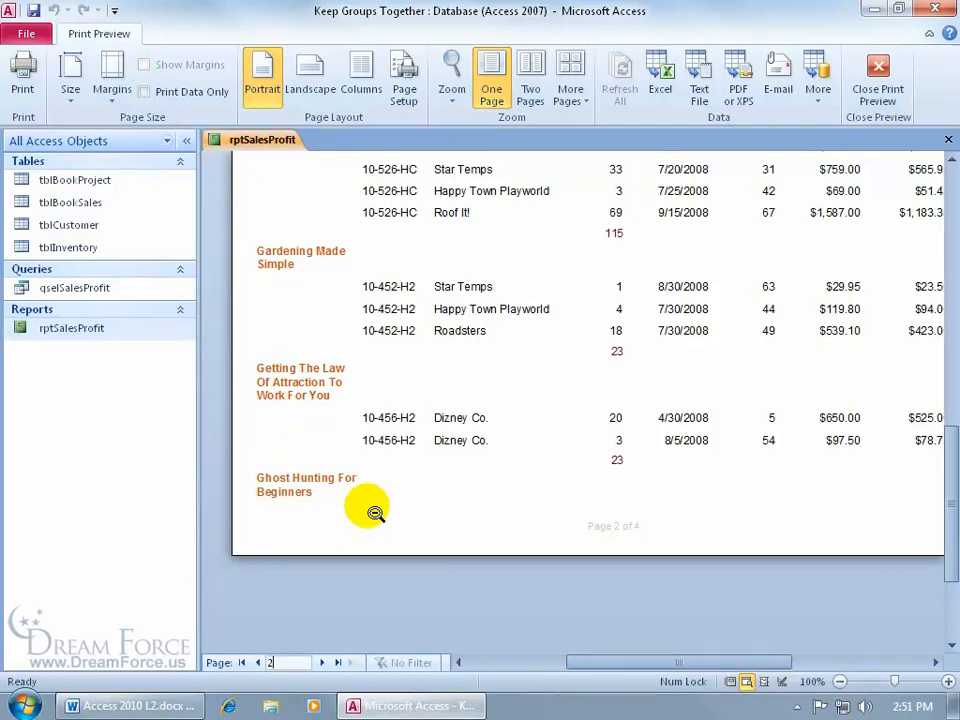
left_click(322, 664)
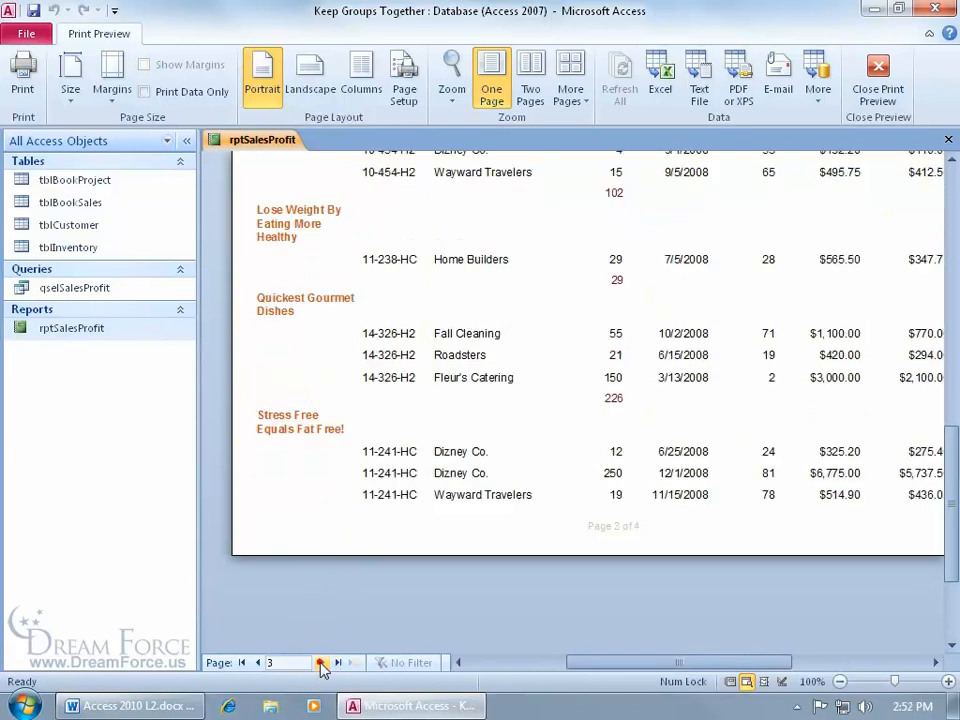
left_click_drag(952, 487, 936, 274)
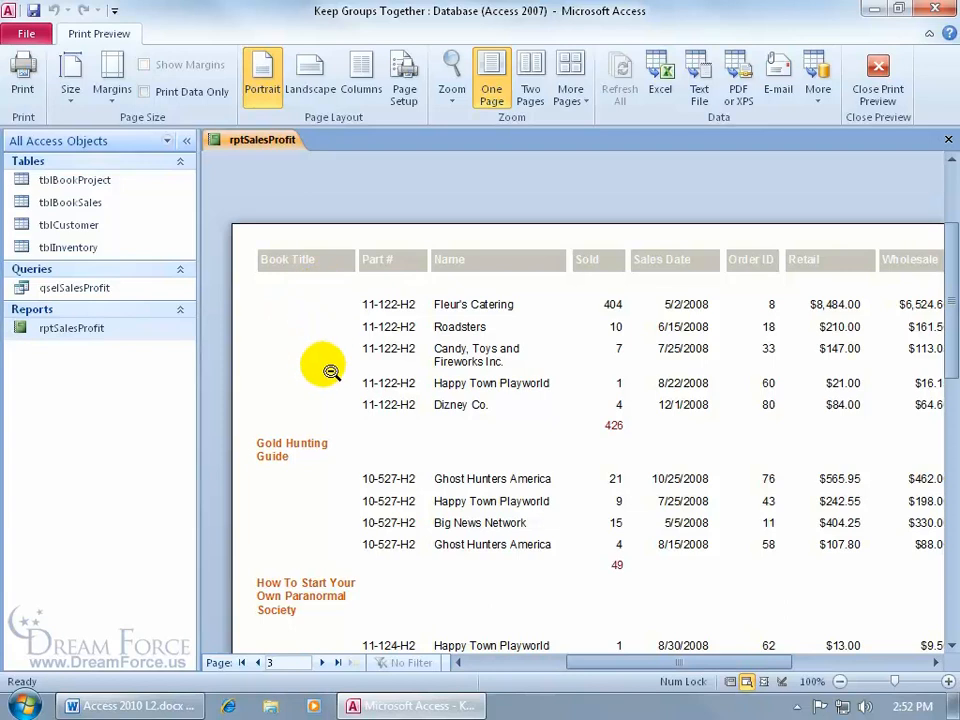
Step: In Design view of rptSalesProfit, nudge all Detail section controls up slightly and reduce the Detail section's height to fit them
right_click(315, 343)
left_click(345, 393)
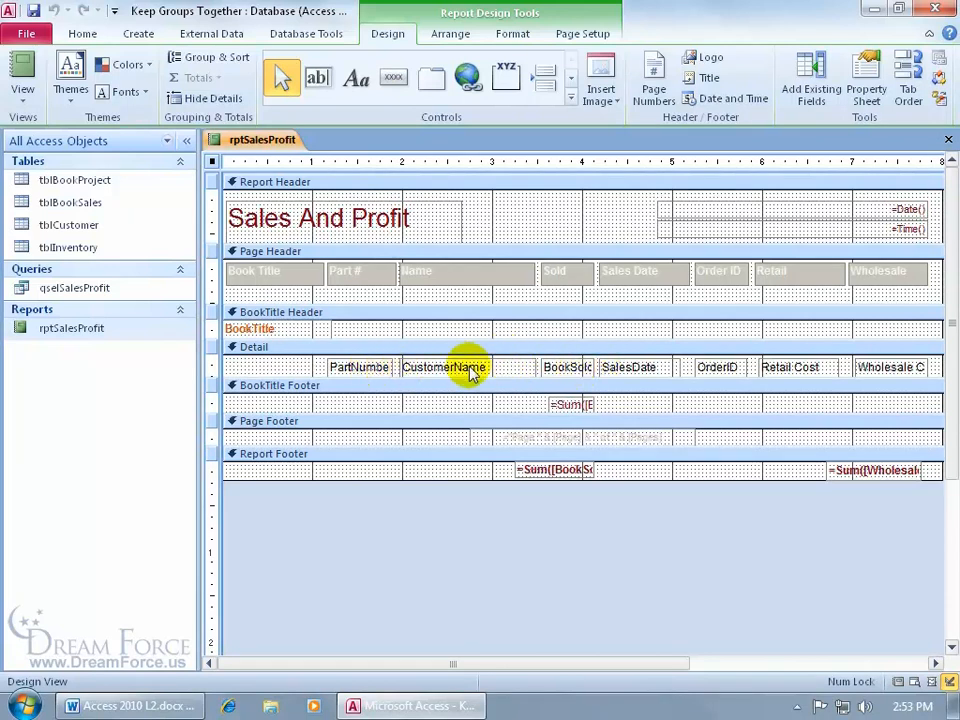
left_click(365, 368)
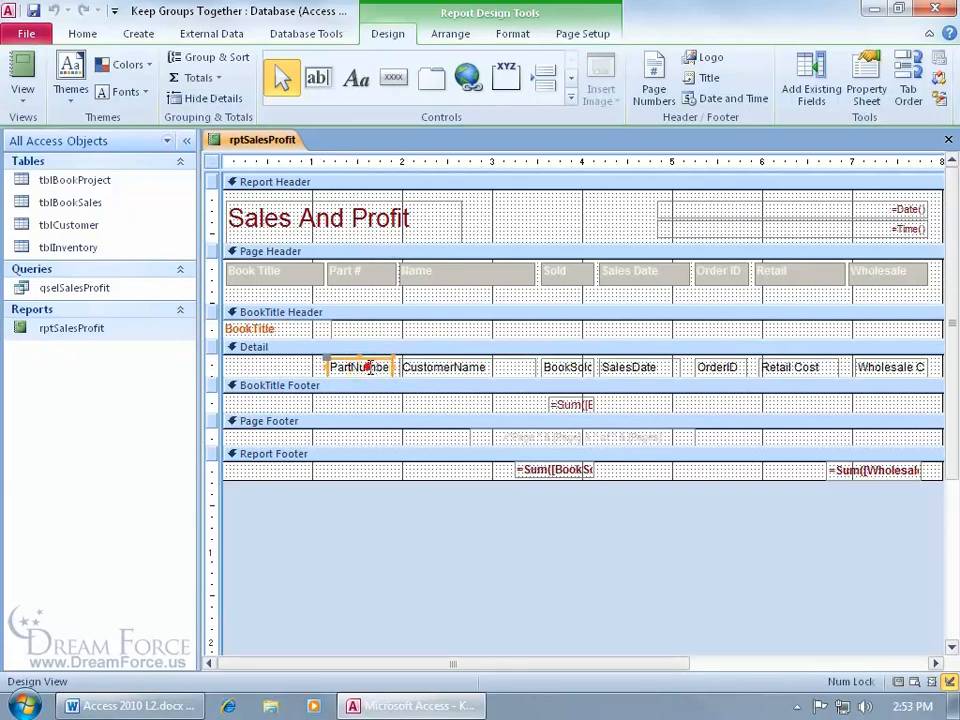
left_click(440, 367, "shift")
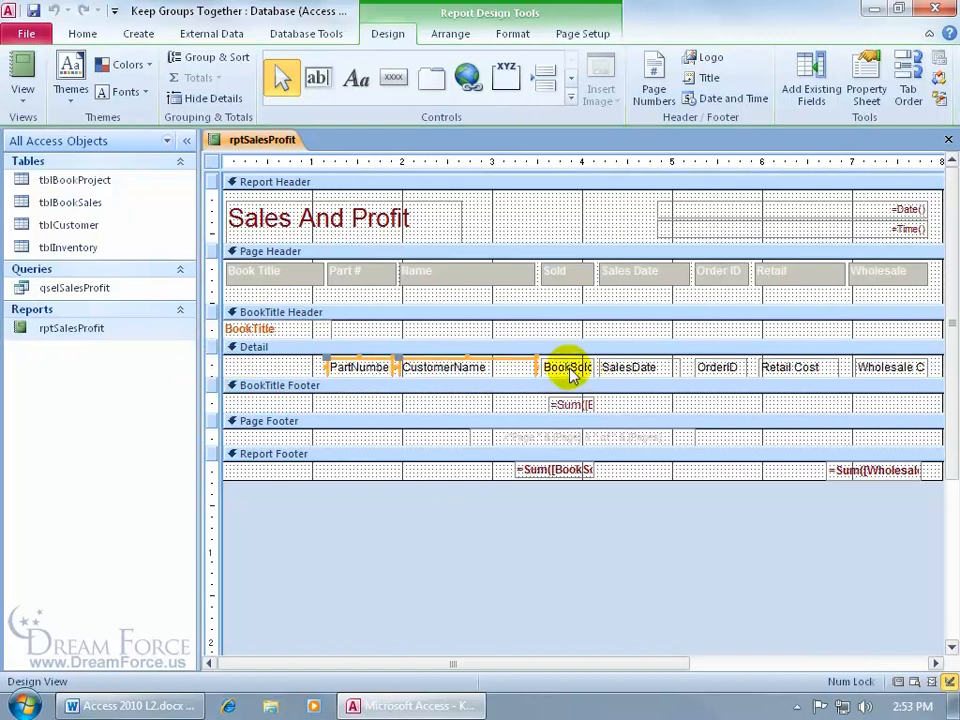
left_click(214, 366)
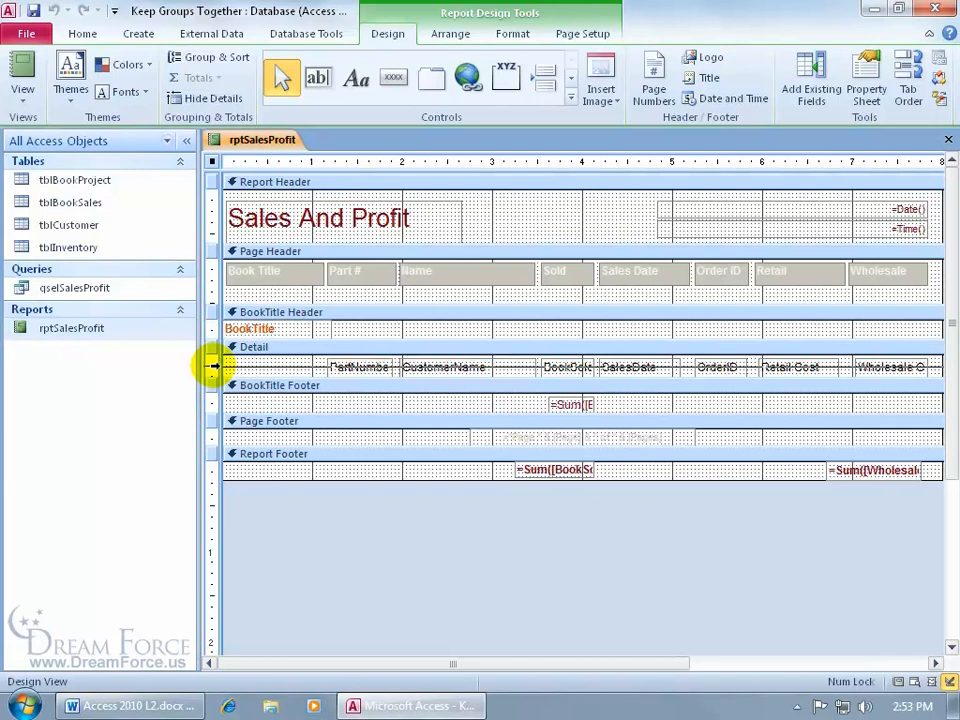
left_click(214, 366)
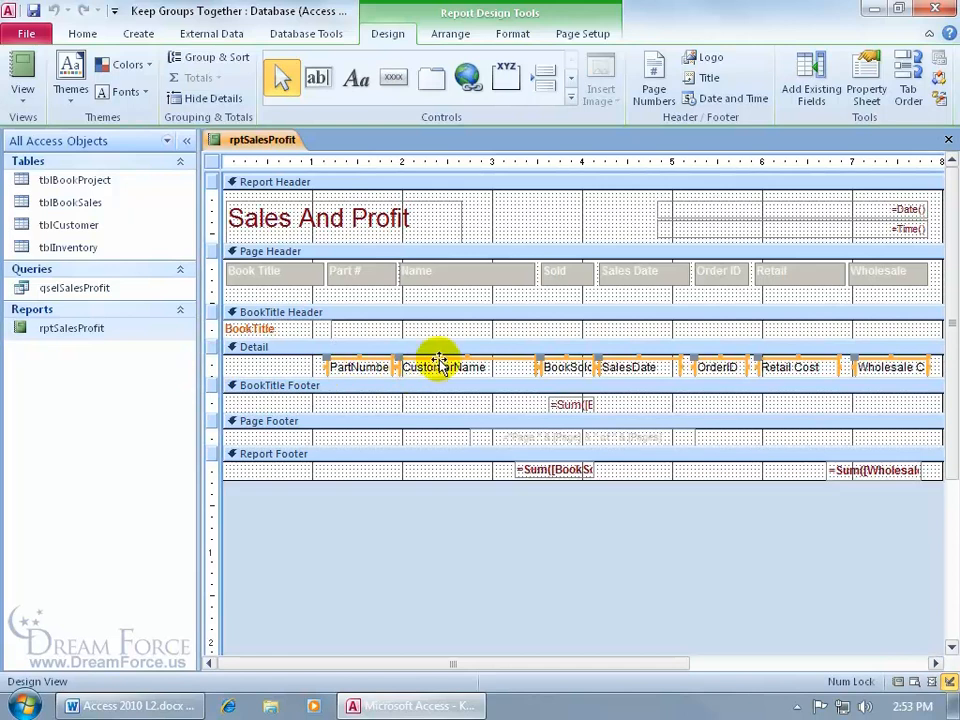
left_click_drag(440, 360, 440, 357)
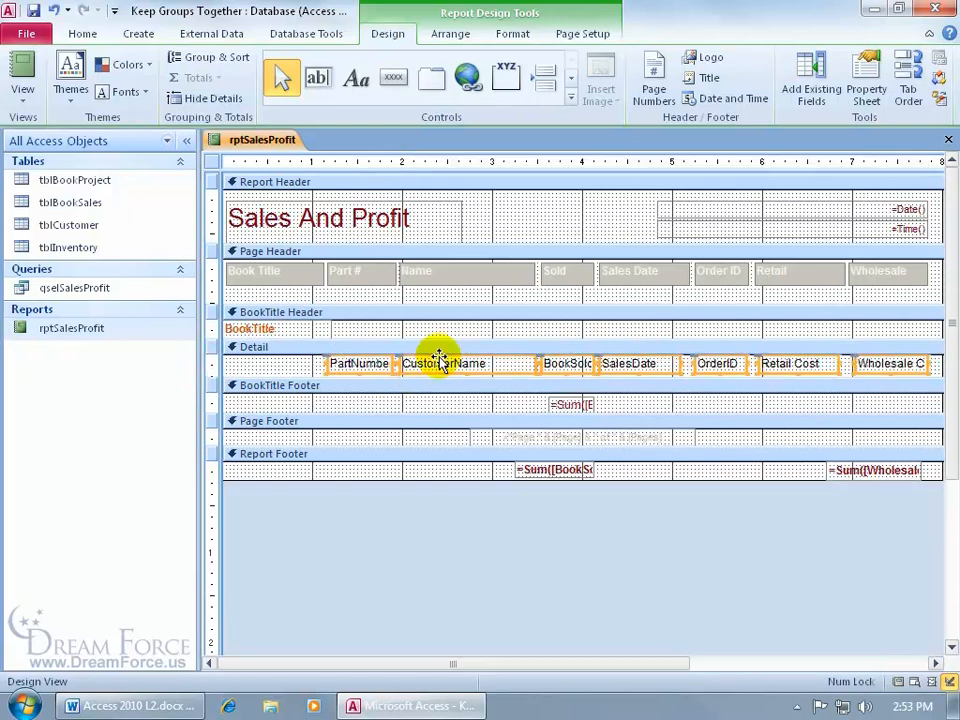
left_click(55, 10)
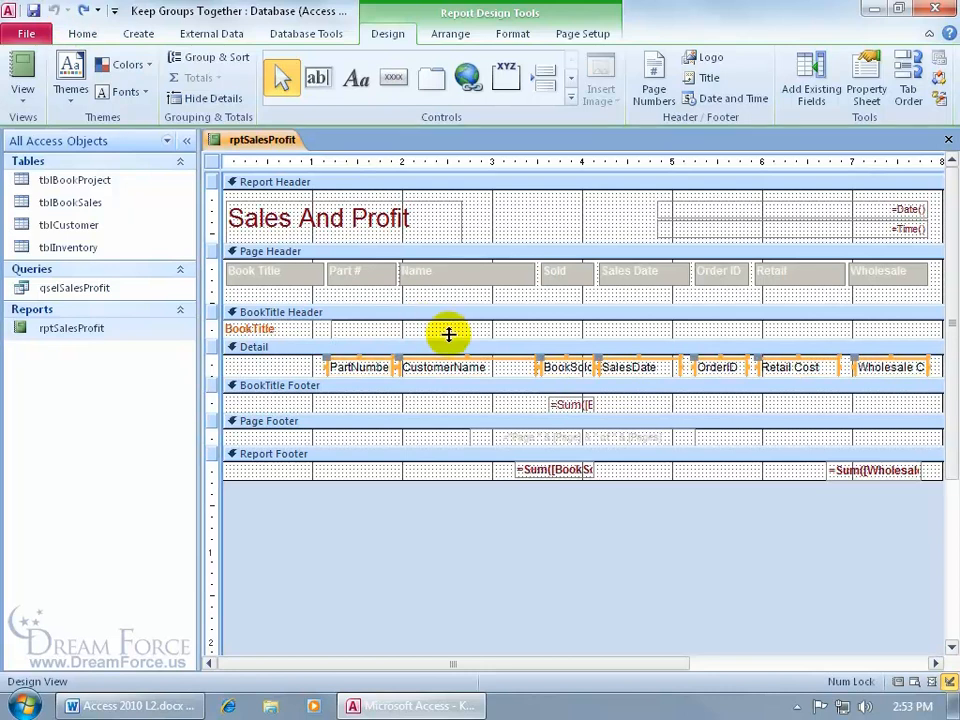
key("Up")
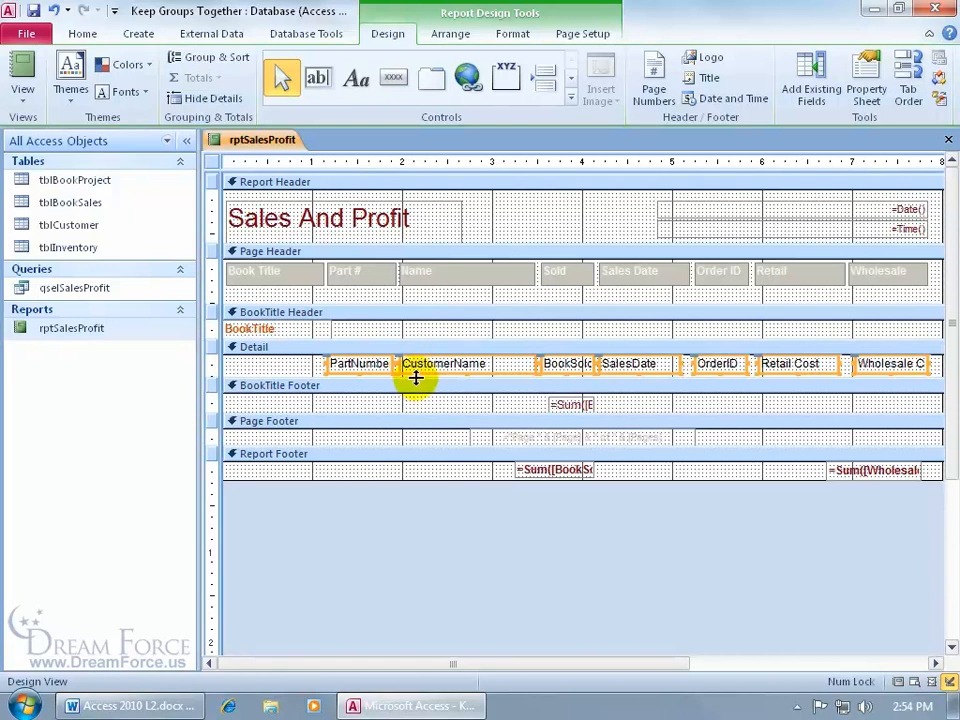
left_click_drag(416, 377, 416, 368)
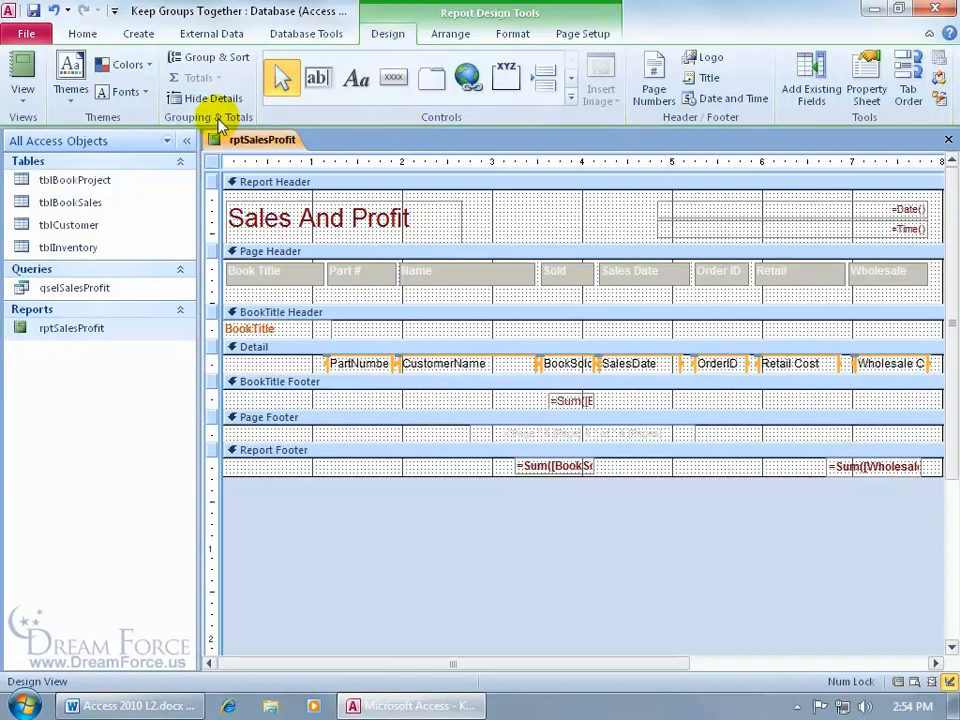
Step: In the report's grouping options, set the BookTitle group to keep whole group together on one page
left_click(215, 60)
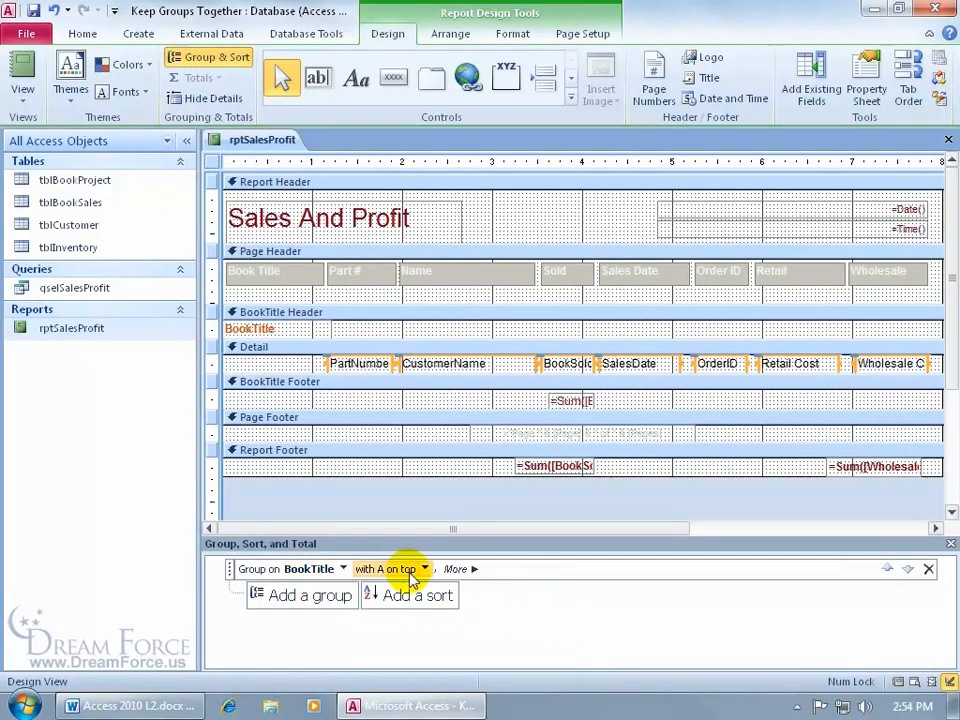
left_click(476, 570)
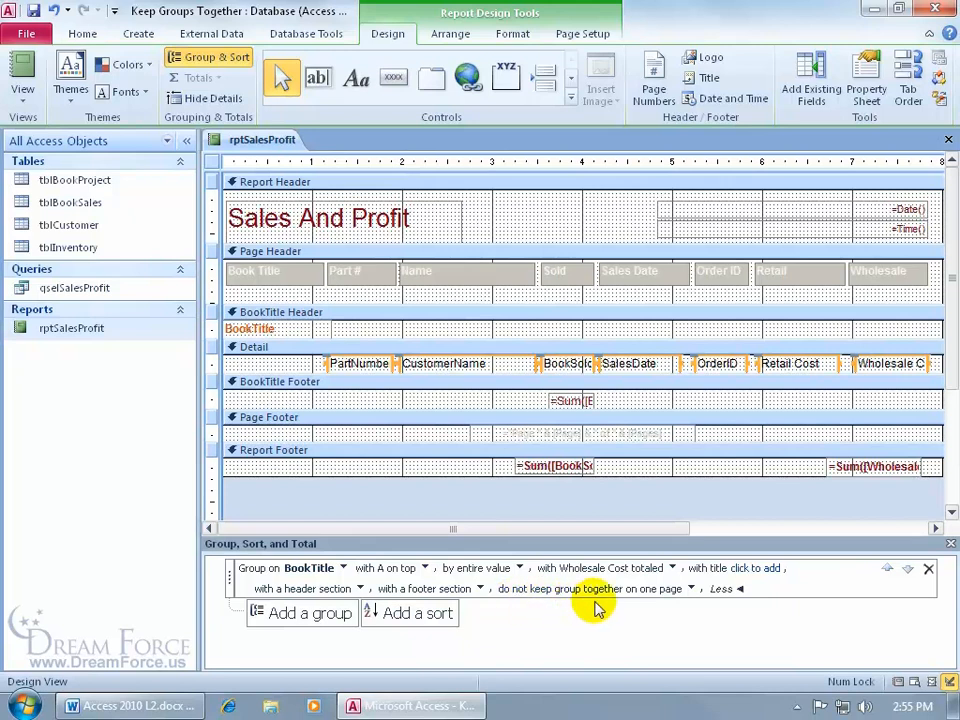
left_click(691, 589)
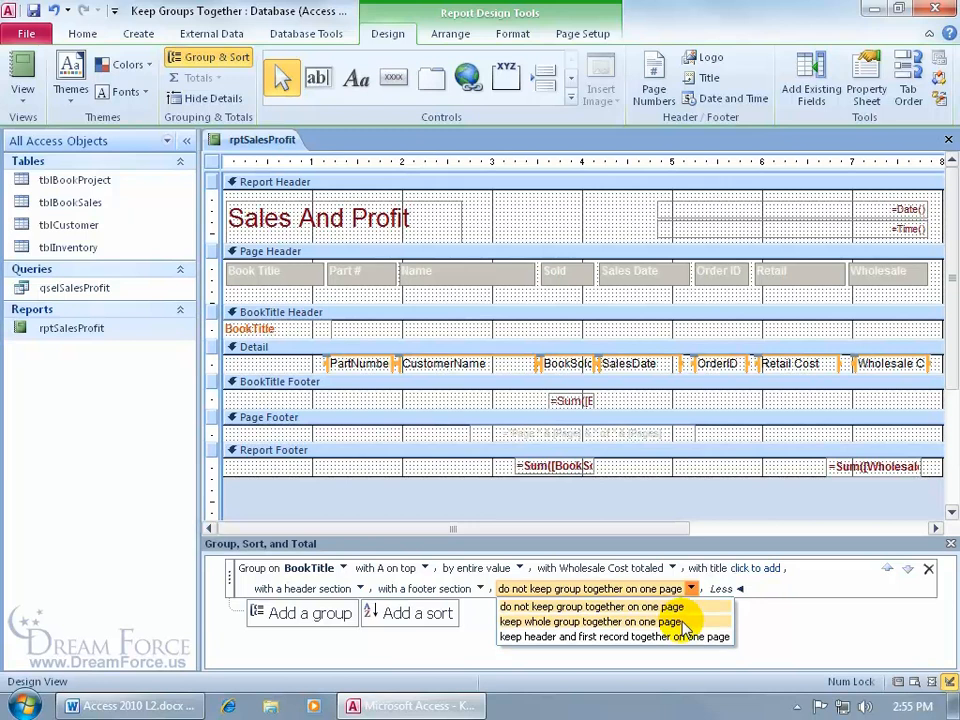
left_click(686, 623)
left_click(689, 589)
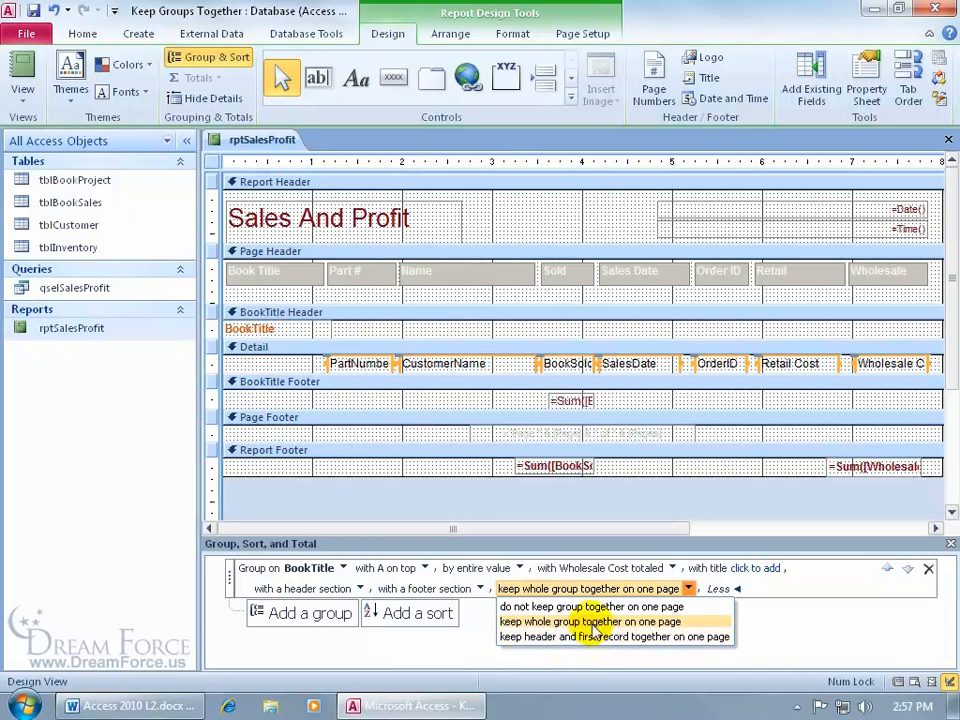
left_click(592, 623)
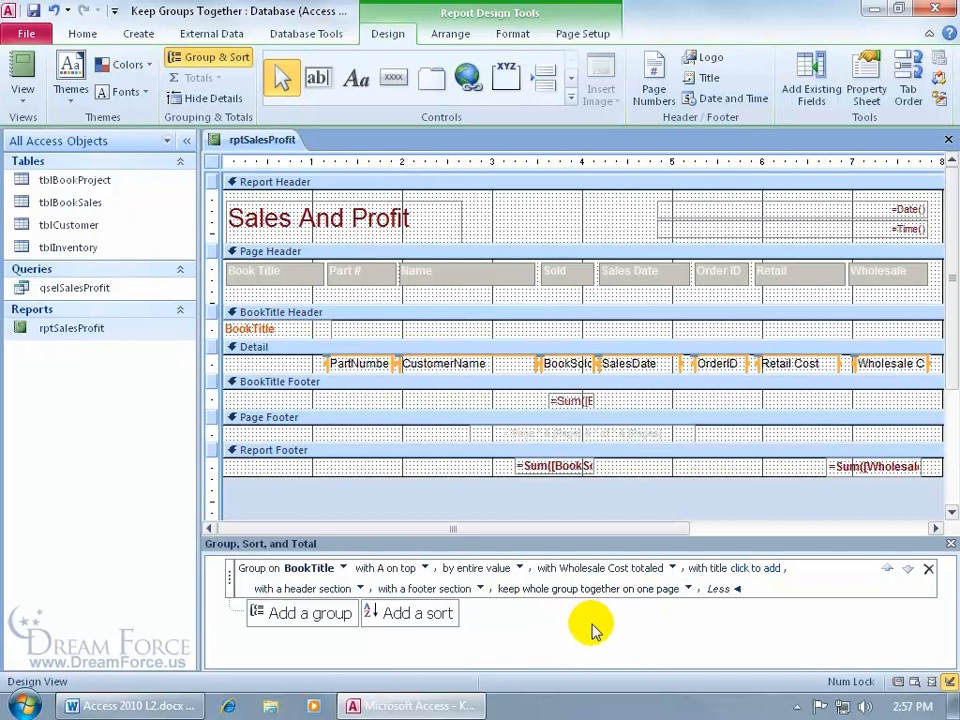
Step: In Print Preview, examine how the book title groups break between the end of page 2 and the start of page 3
right_click(262, 143)
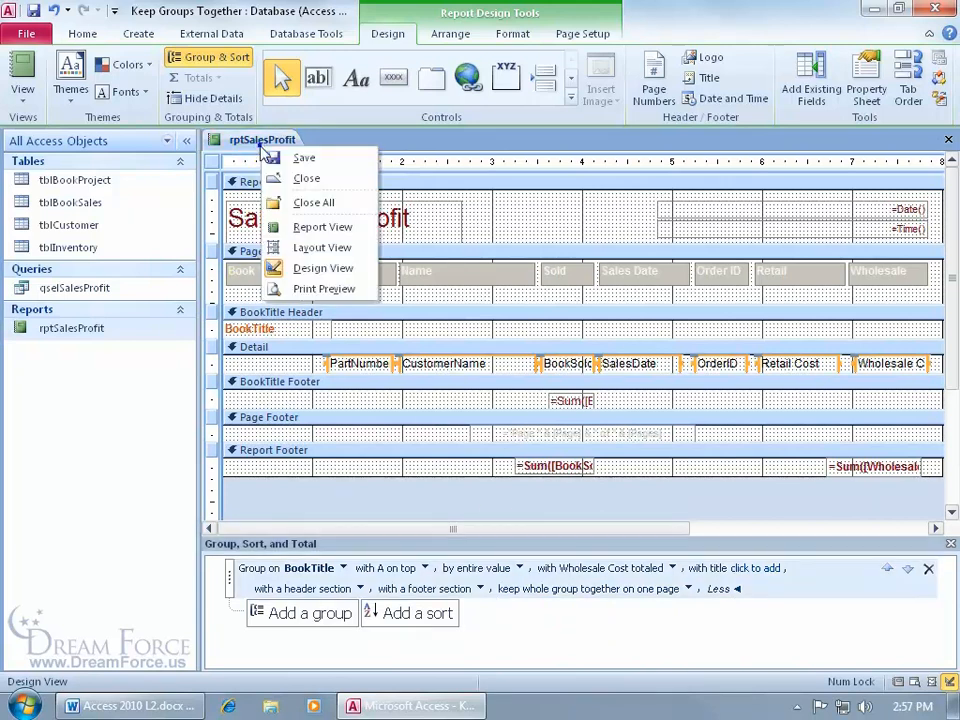
left_click(316, 289)
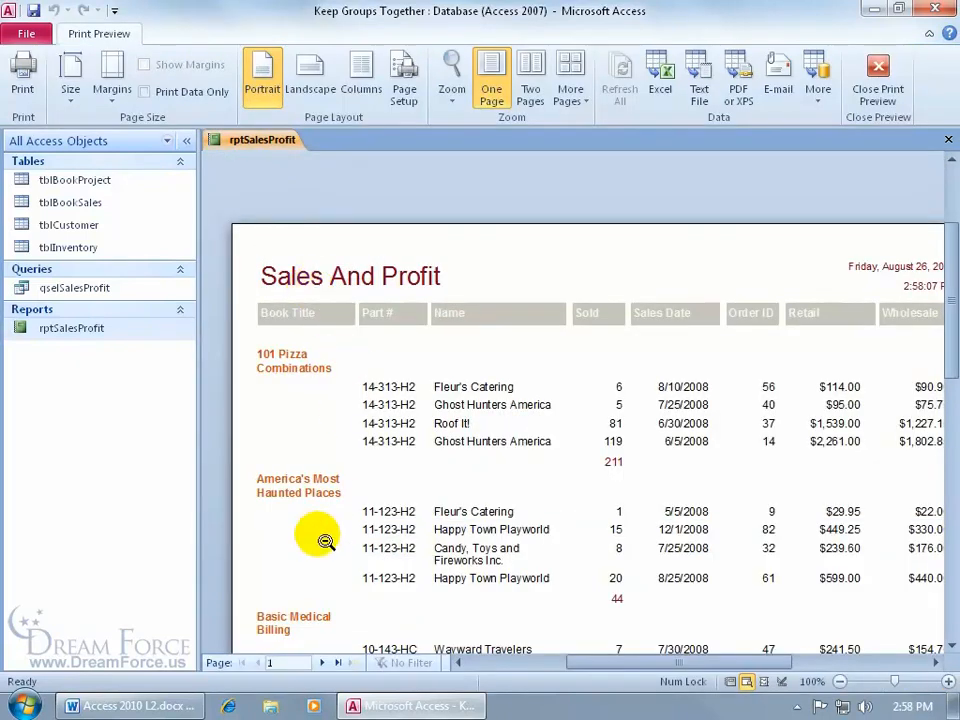
left_click(260, 660)
type("2")
key("Return")
left_click_drag(953, 298, 945, 495)
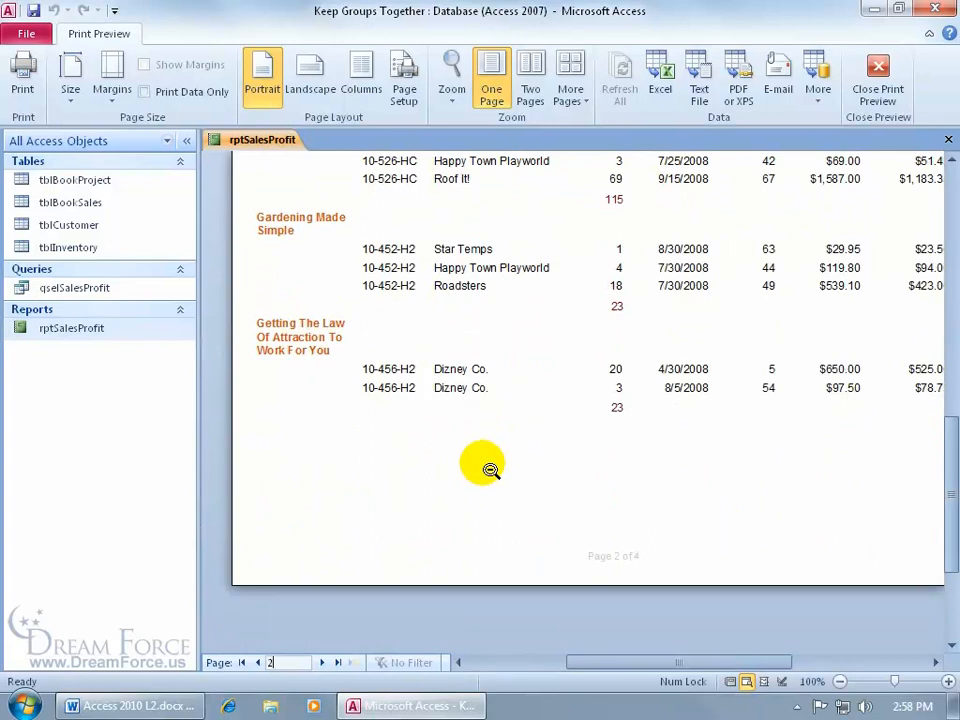
left_click(321, 662)
left_click_drag(947, 489, 946, 304)
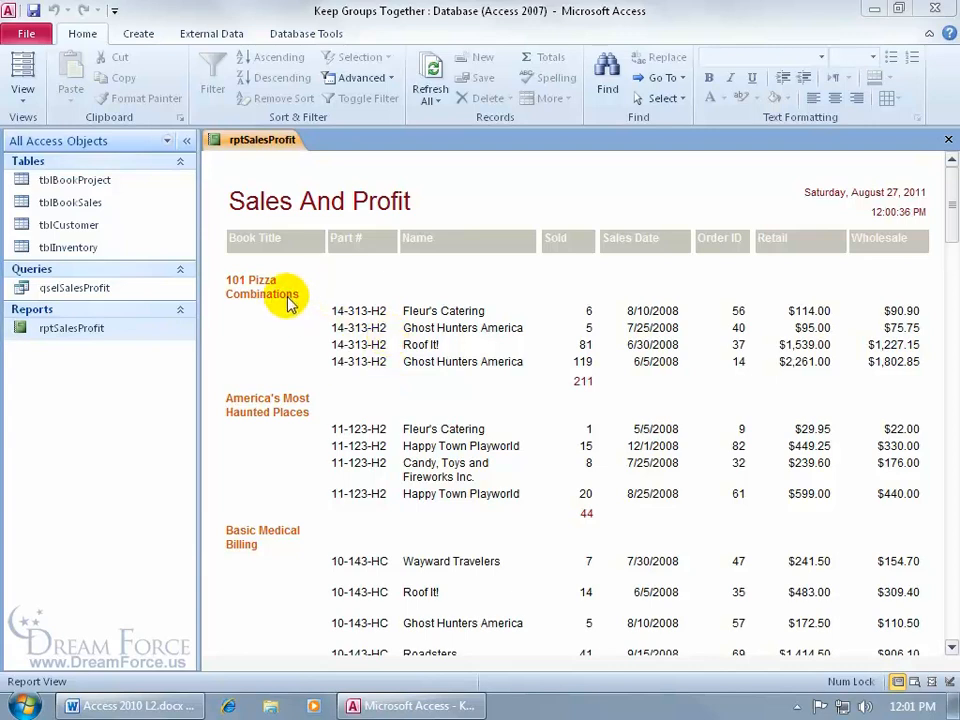
Step: In Design view of rptSalesProfit, set the BookTitle Header section's Force New Page property to Before Section
right_click(363, 274)
left_click(390, 325)
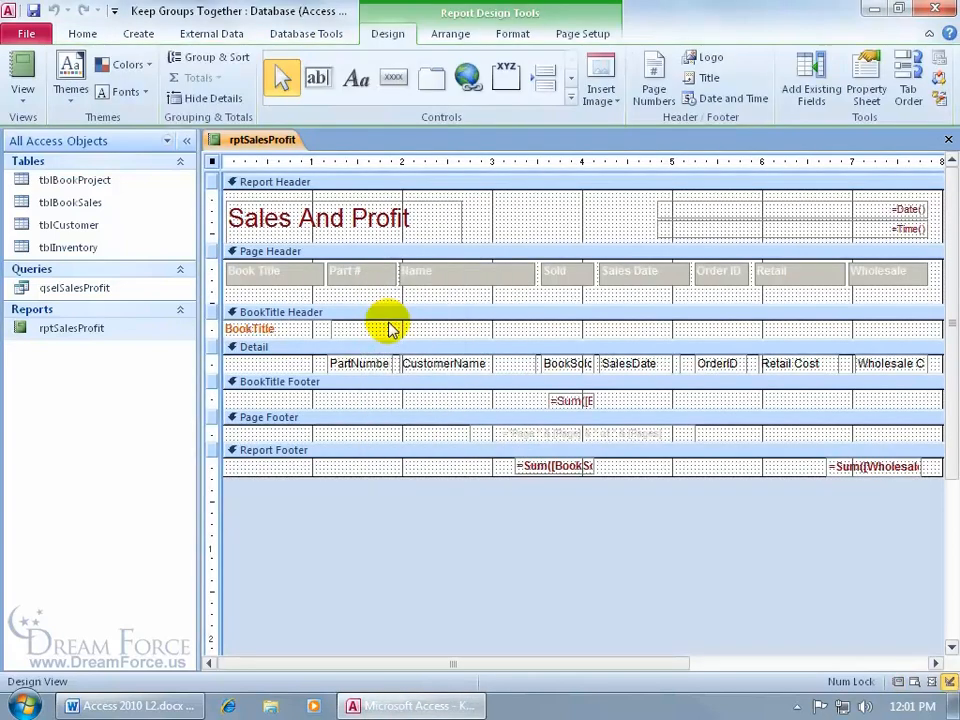
left_click(328, 316)
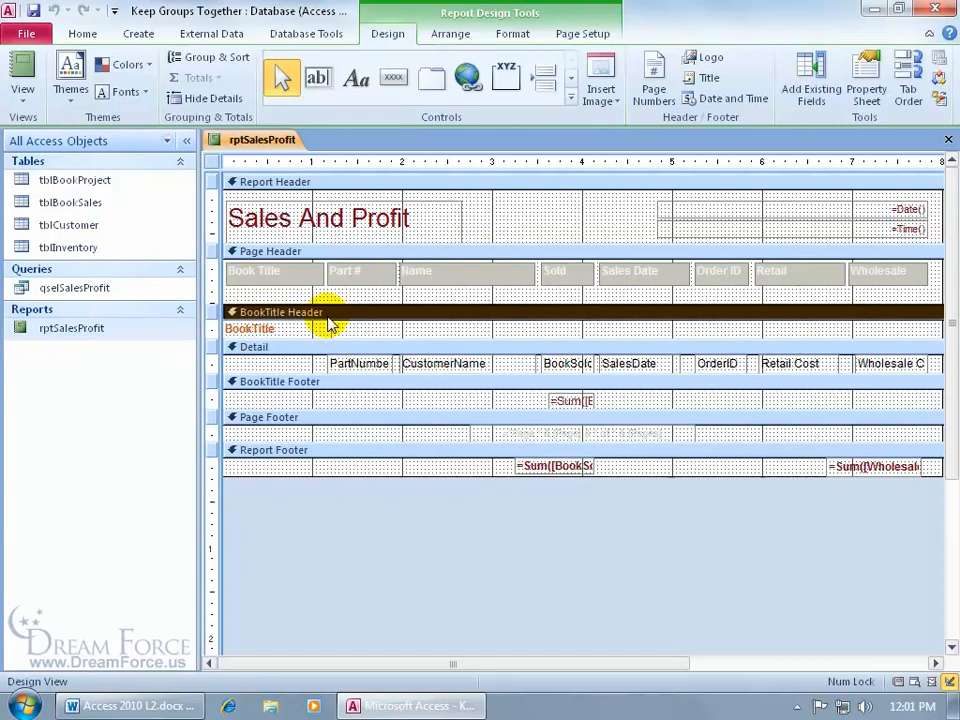
left_click(323, 348)
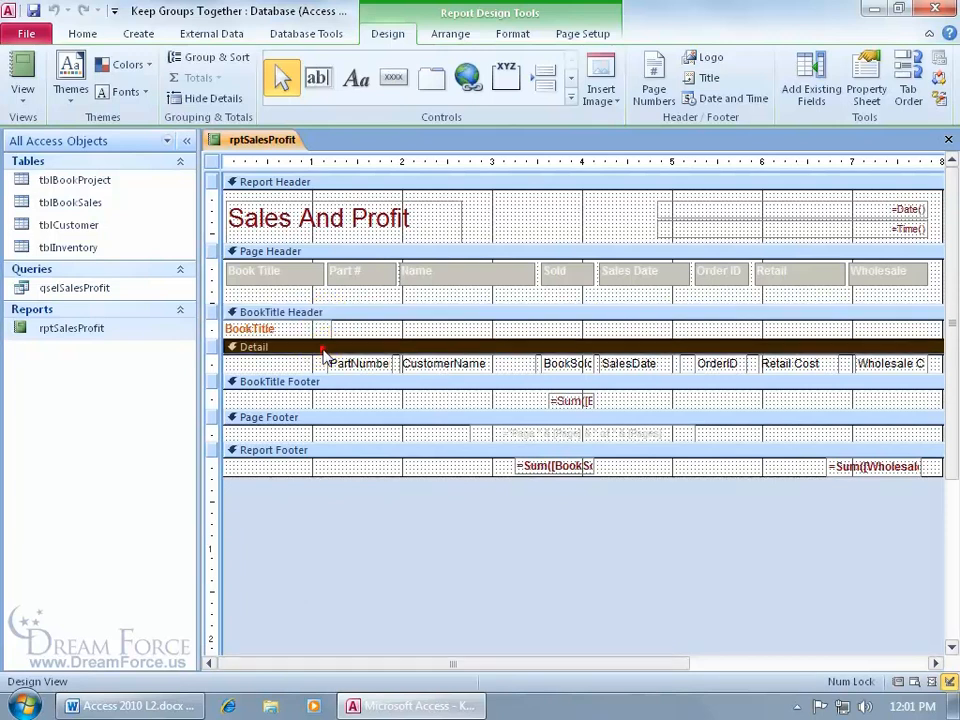
left_click(323, 313)
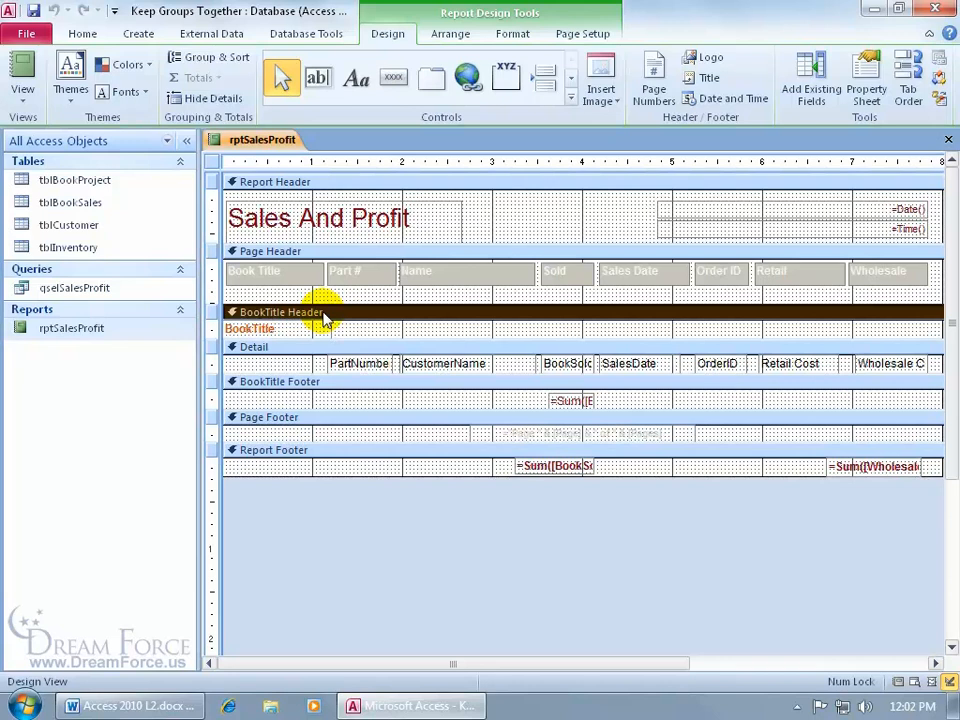
key("F4")
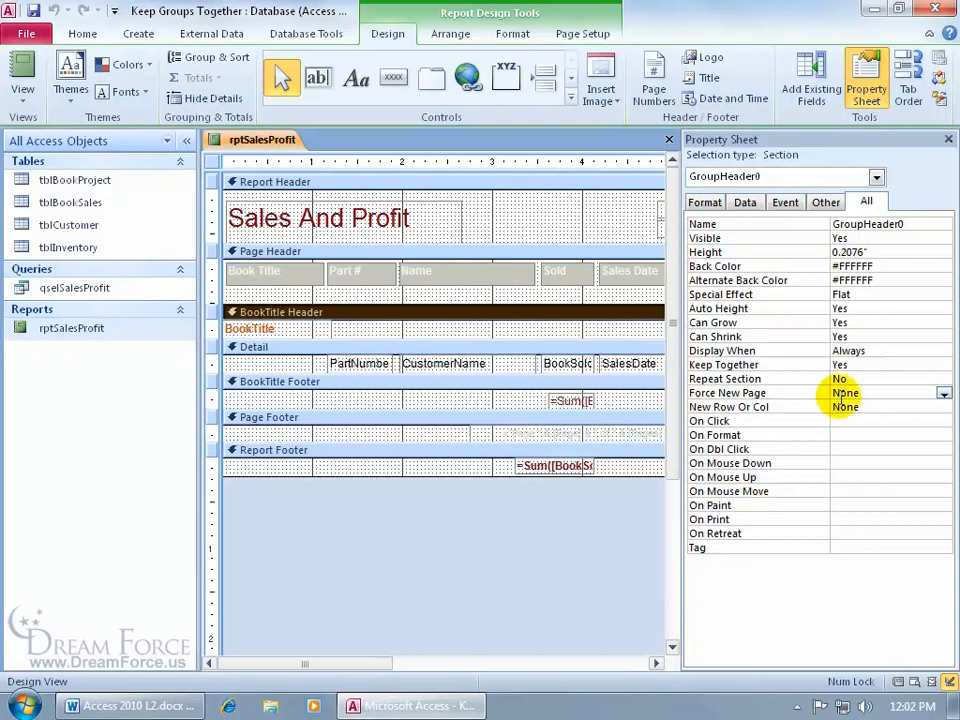
left_click(944, 394)
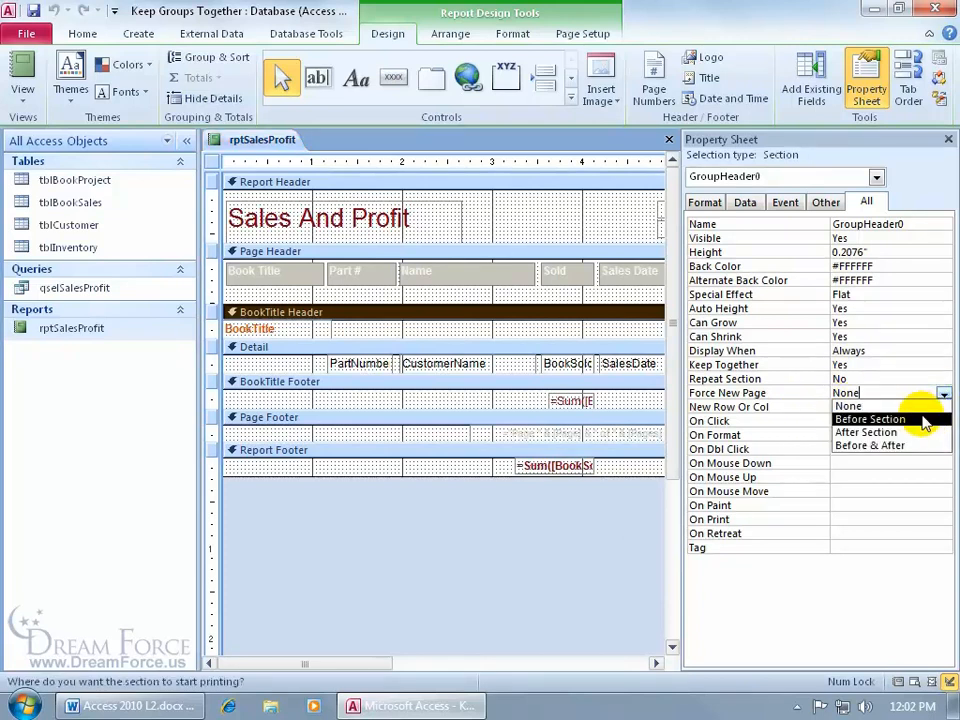
left_click(924, 420)
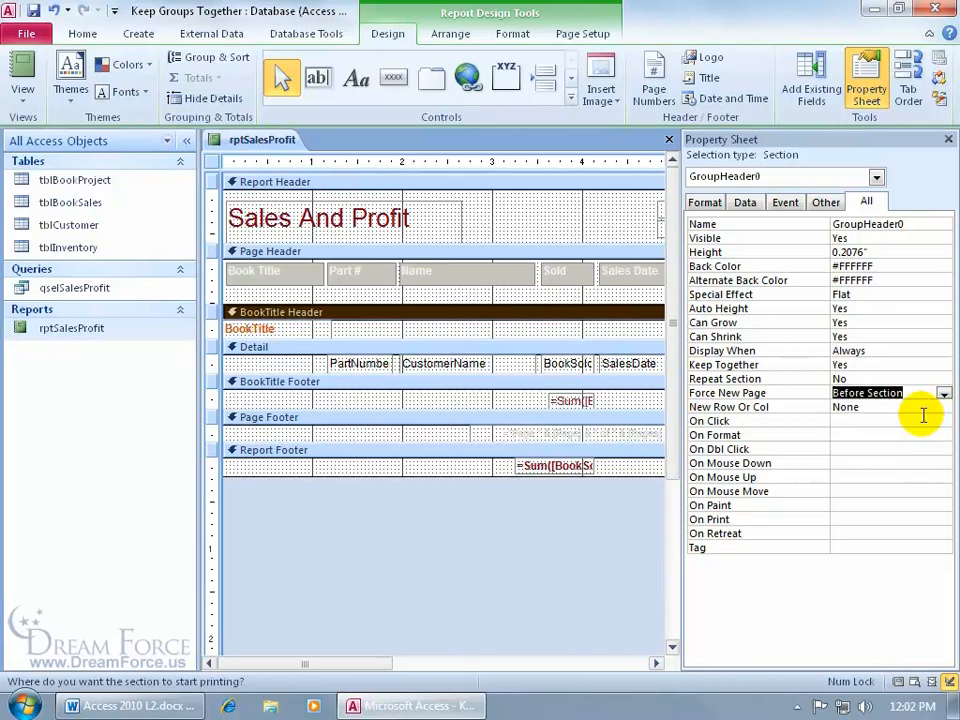
Step: Examine pages 1 to 4 in Print Preview to check where each book title group starts
right_click(257, 146)
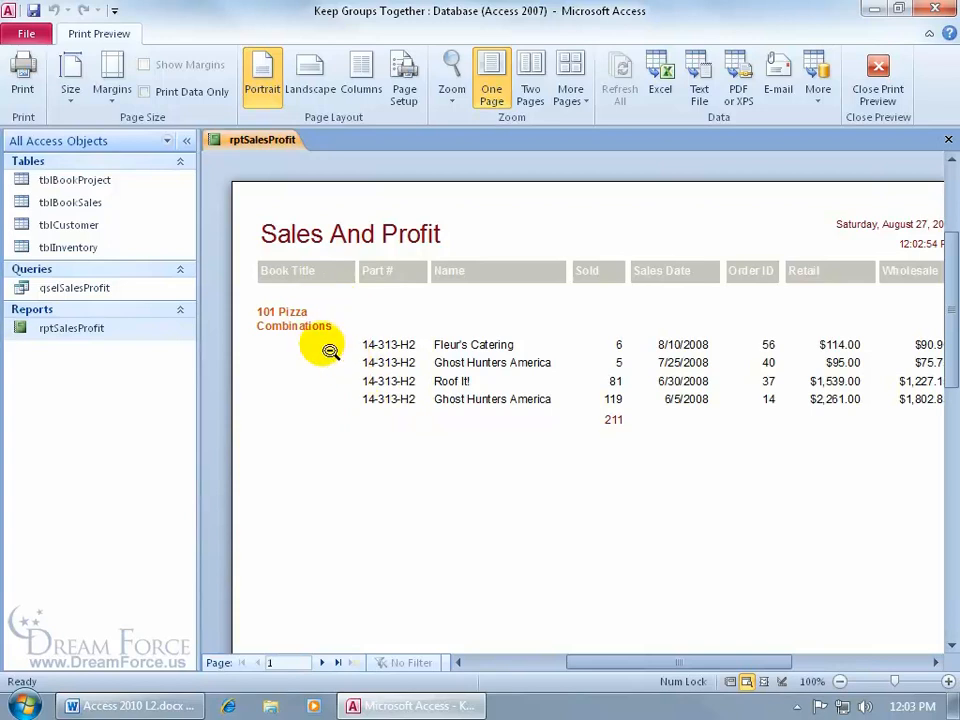
left_click(321, 662)
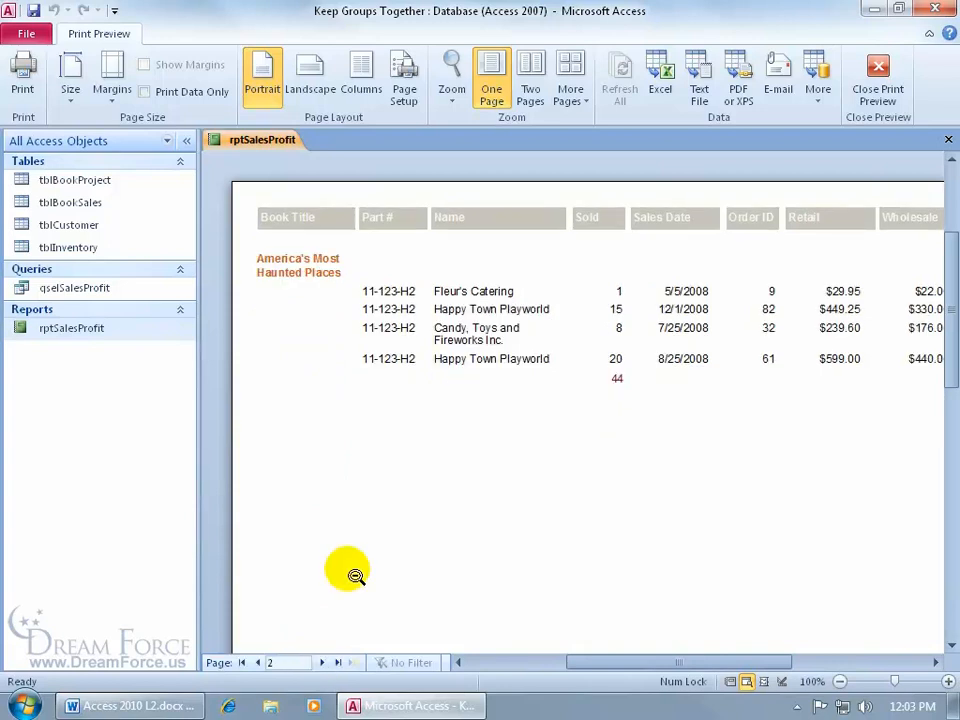
left_click(321, 662)
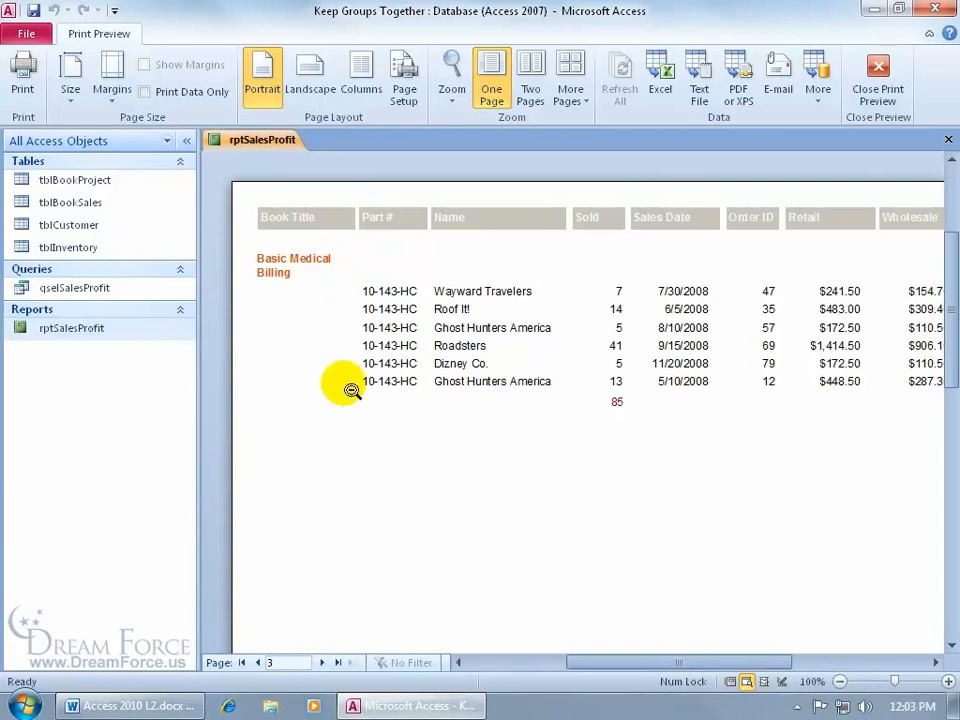
left_click(323, 663)
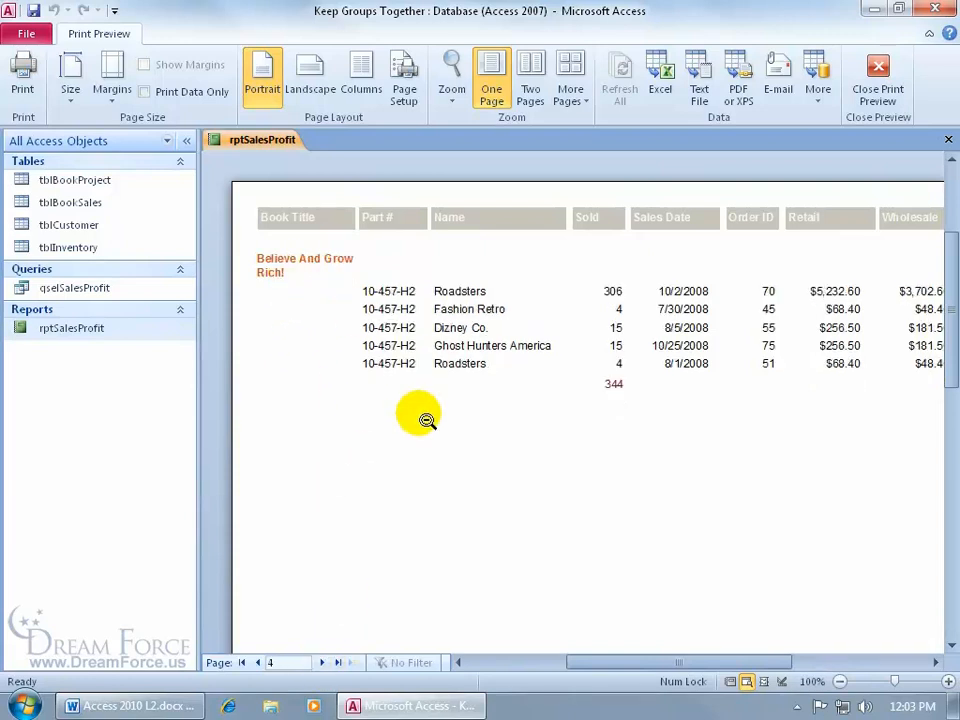
Step: Return to Design view and change the BookTitle Header's Force New Page property to After Section
right_click(427, 297)
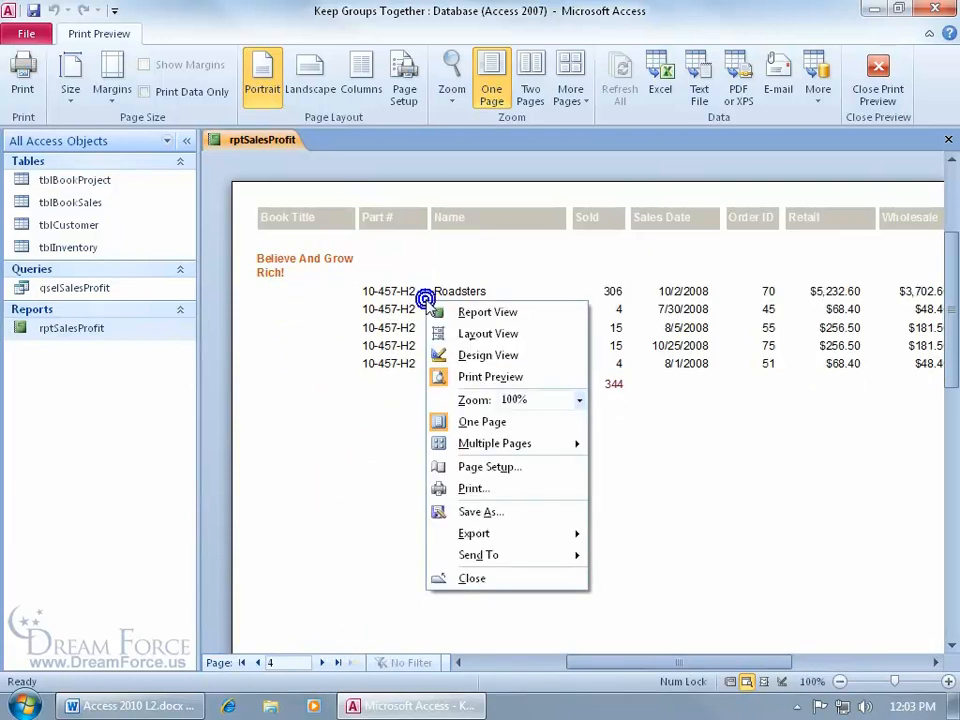
left_click(466, 356)
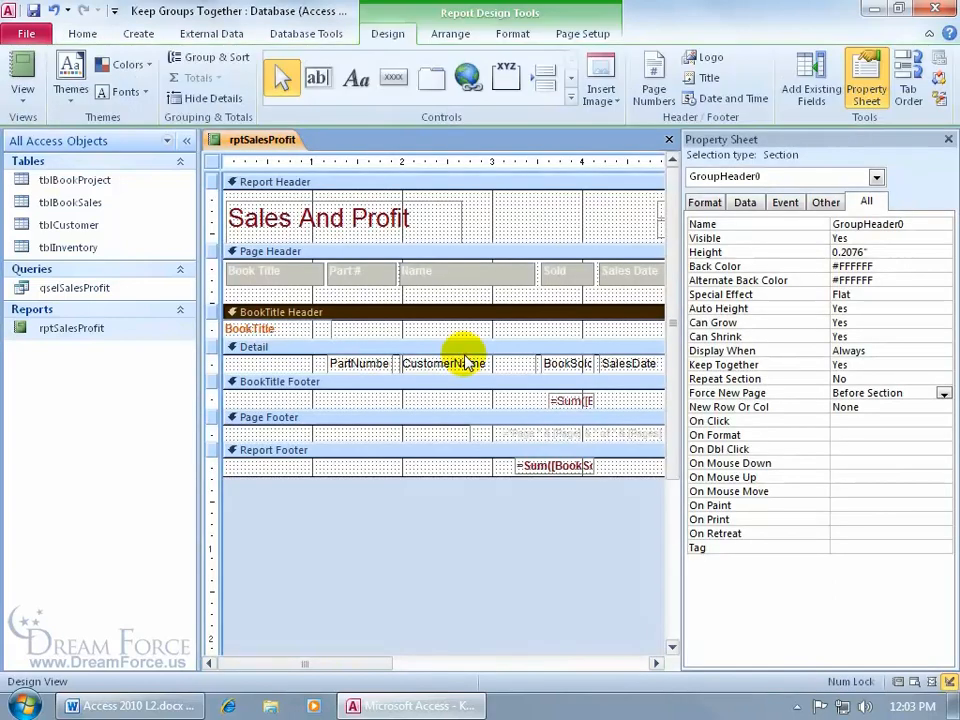
left_click(943, 394)
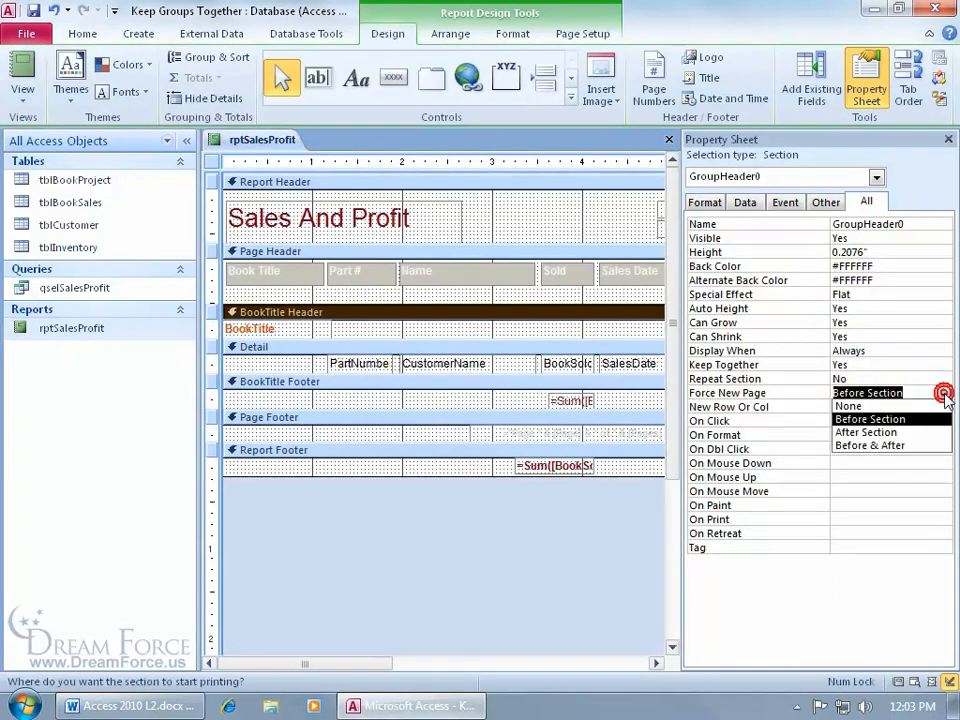
left_click(938, 433)
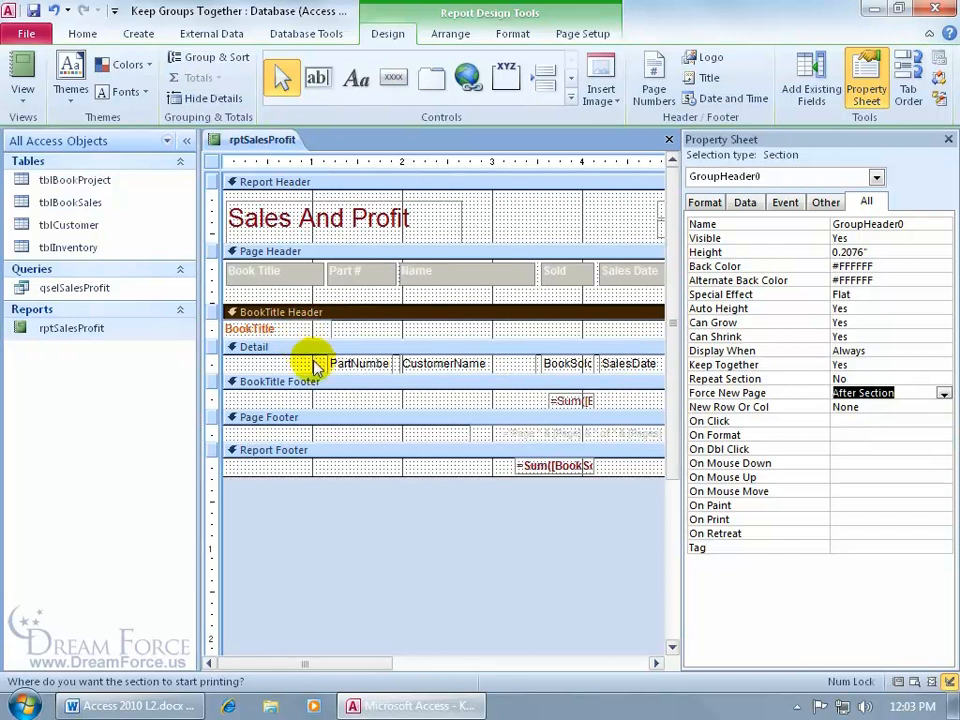
Step: Examine pages 1 and 2 in Print Preview to check how the book title header and its records are separated
right_click(254, 142)
left_click(292, 283)
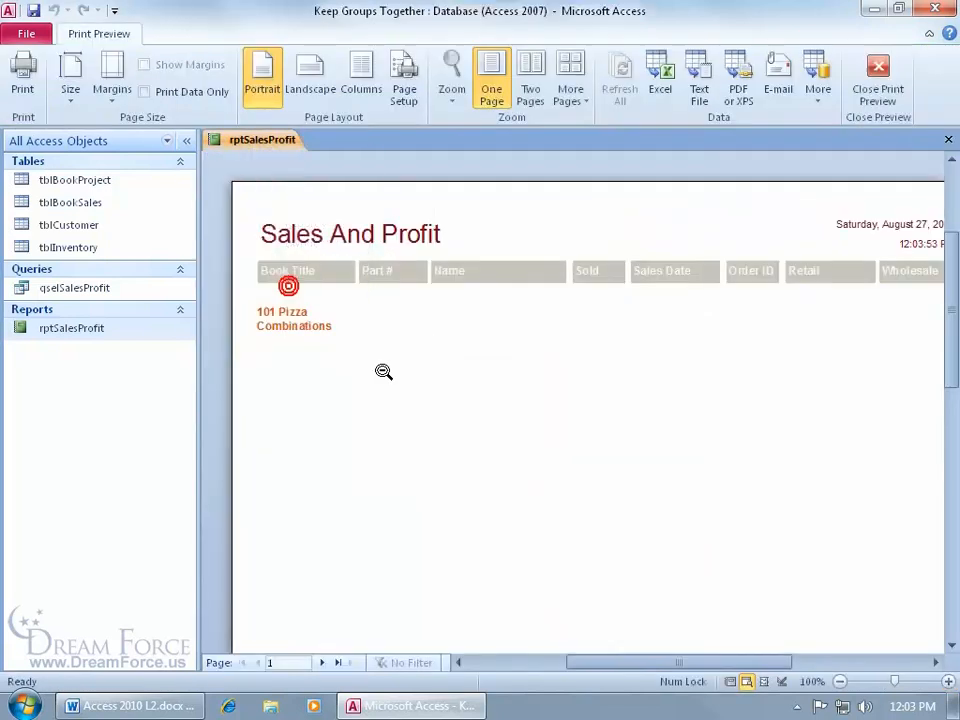
left_click(321, 662)
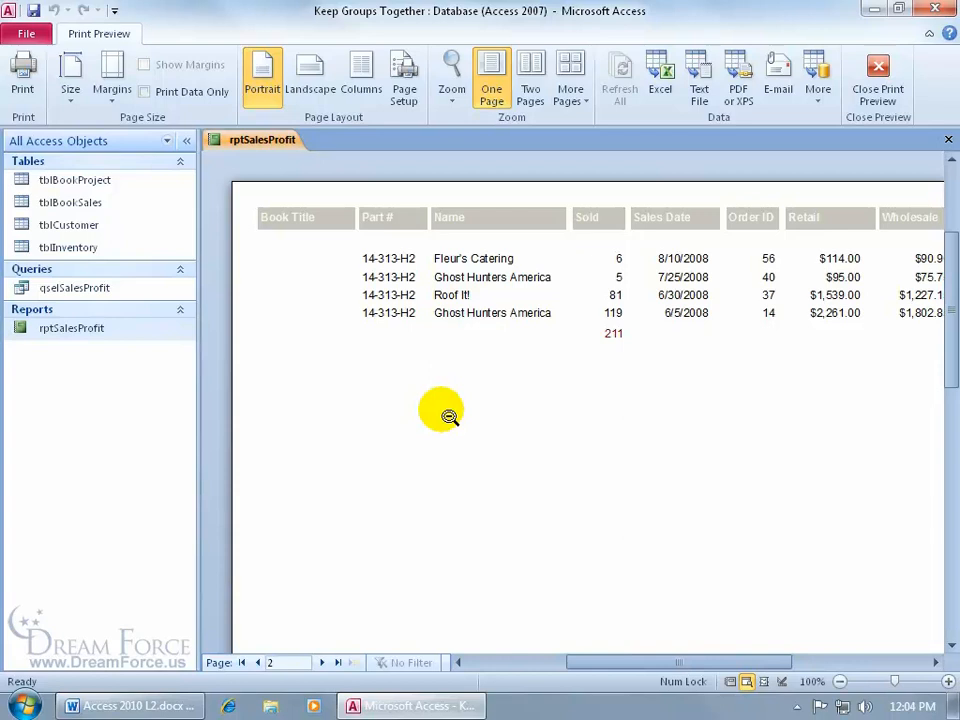
Step: Return to Design view, review the BookTitle Header's Force New Page options, and open the help topic on that property in a maximized window
right_click(420, 367)
left_click(460, 420)
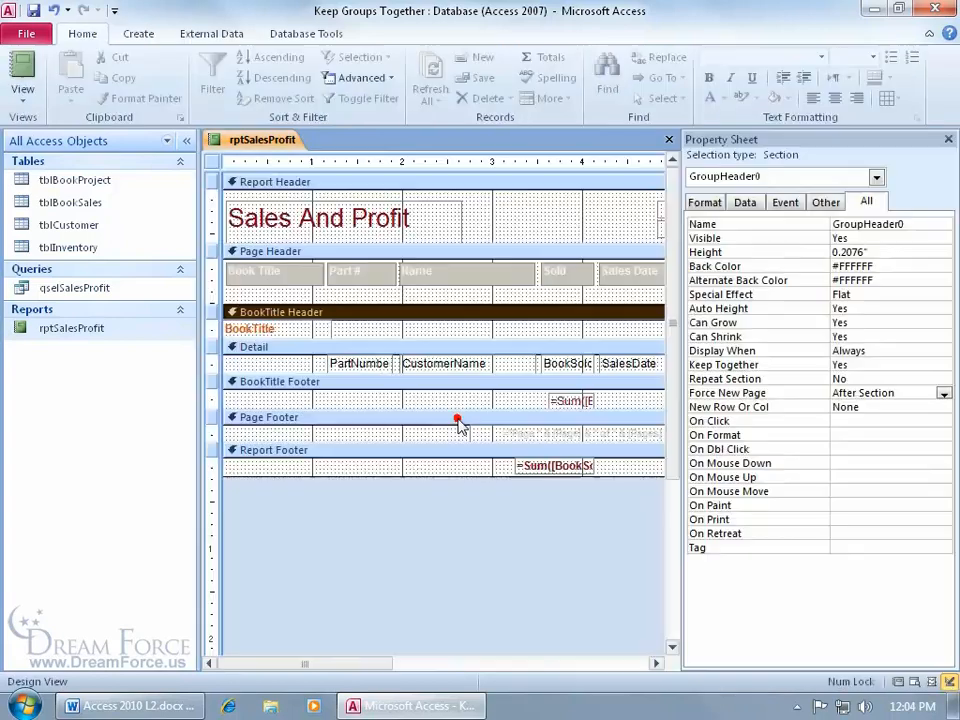
left_click(909, 393)
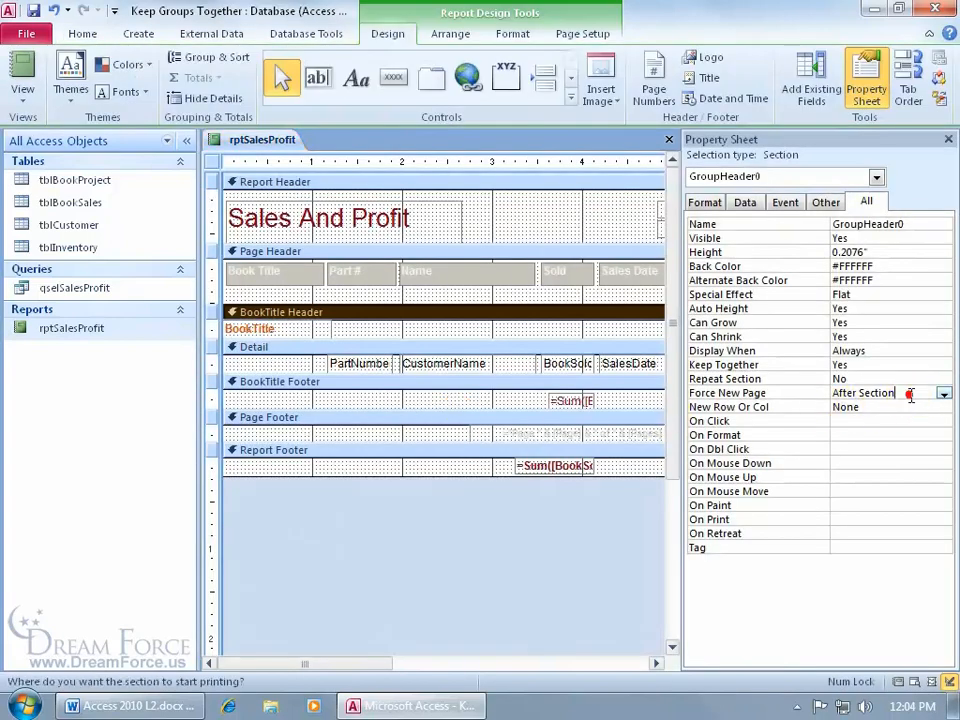
left_click(943, 394)
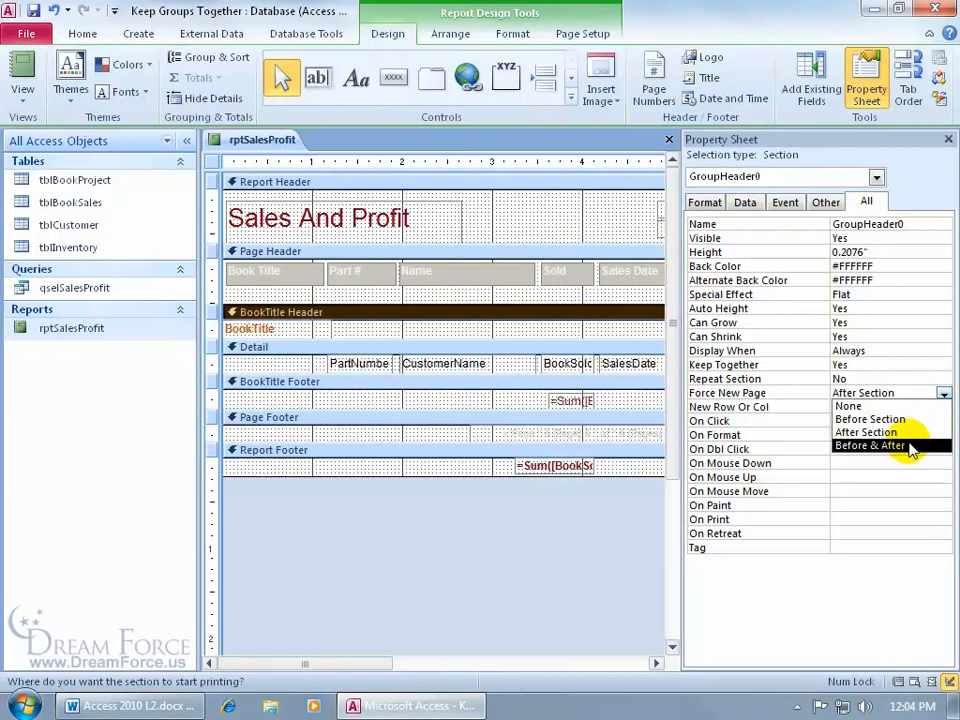
left_click(907, 393)
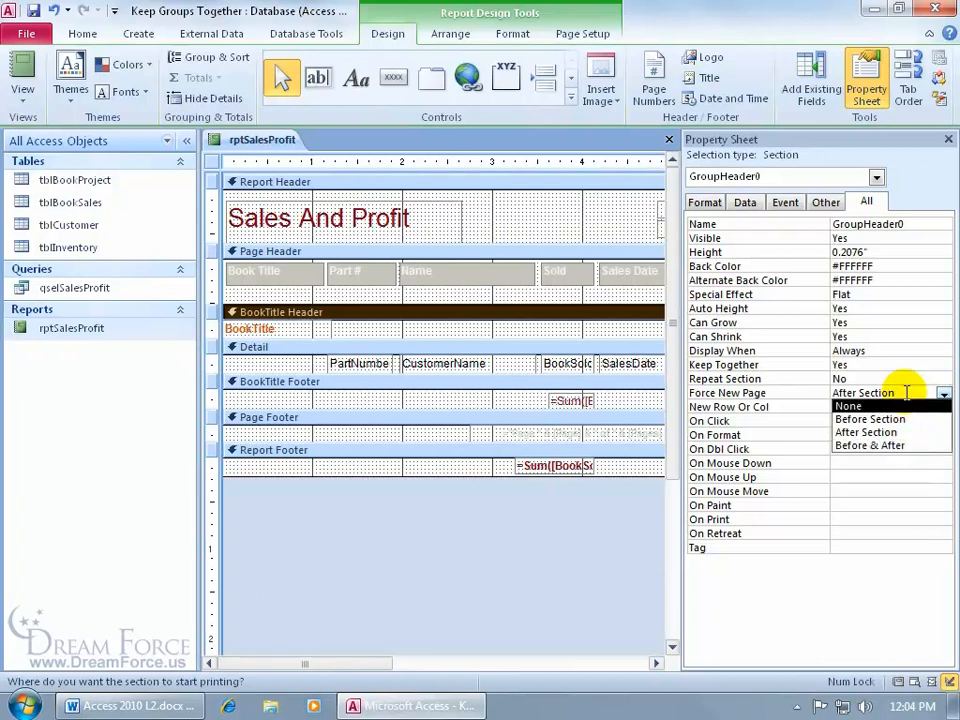
key("F1")
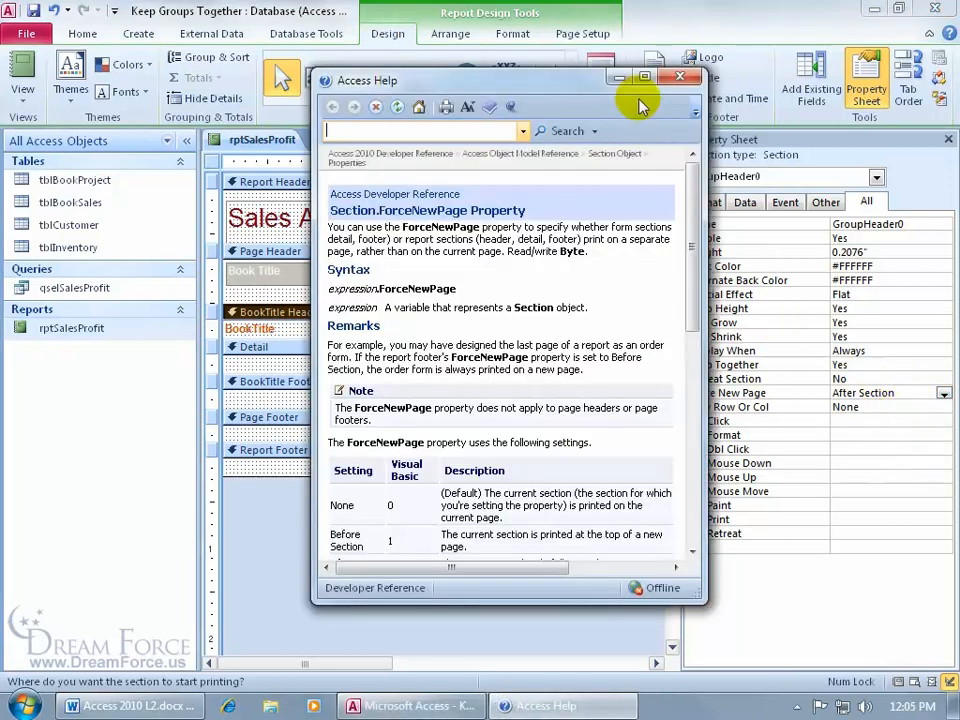
left_click(645, 76)
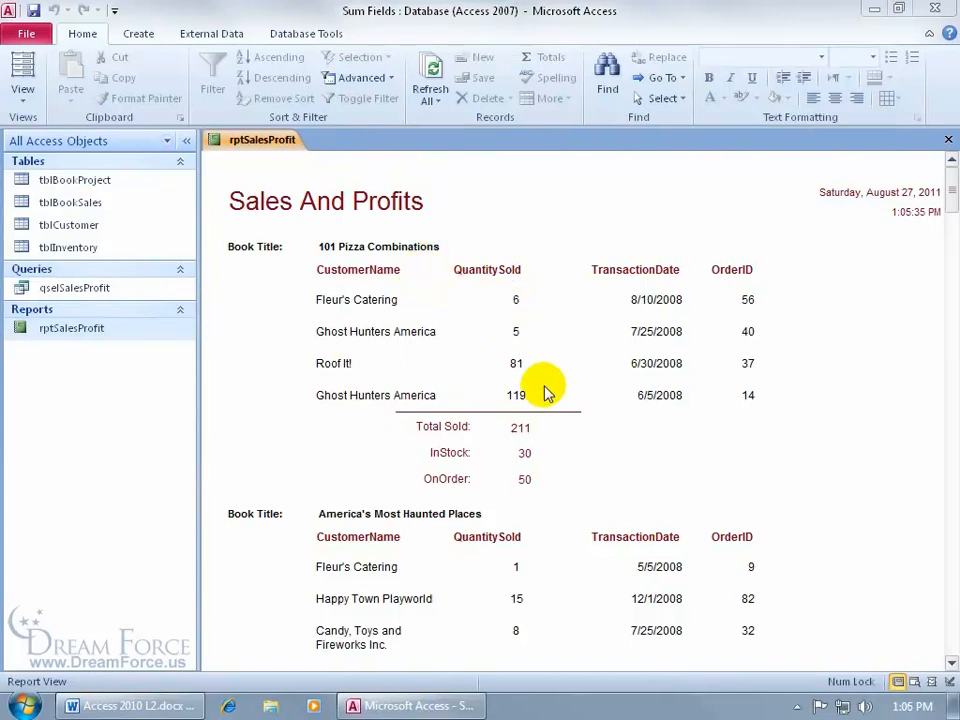
Step: Switch the Sum Fields database's rptSalesProfit to Design view and add a text box at the 5-inch mark in the BookTitle Footer
right_click(596, 459)
left_click(624, 514)
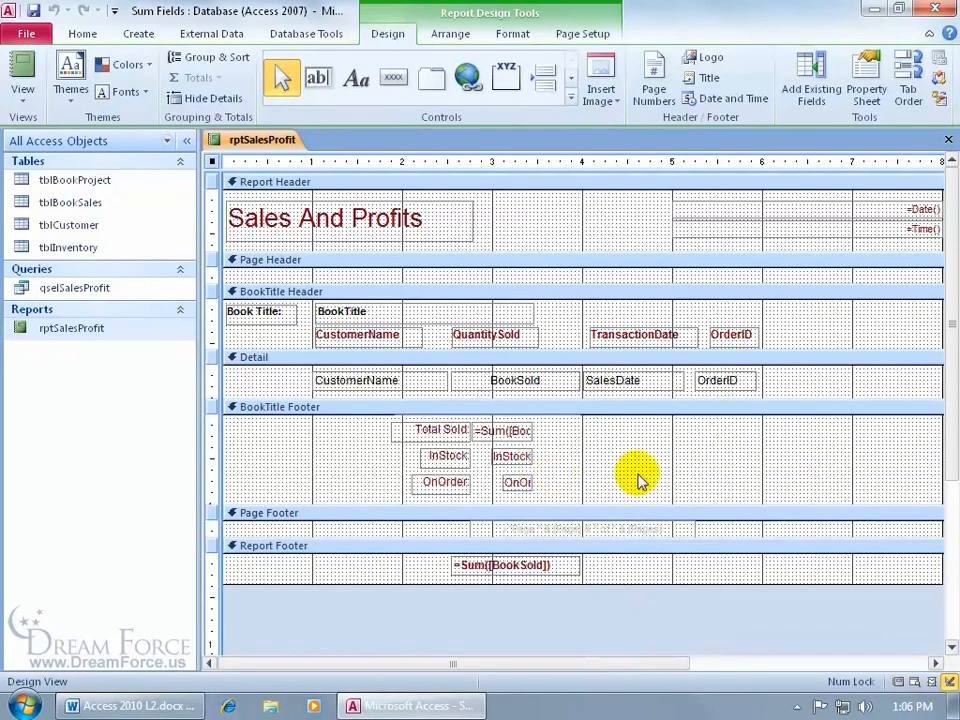
left_click(320, 80)
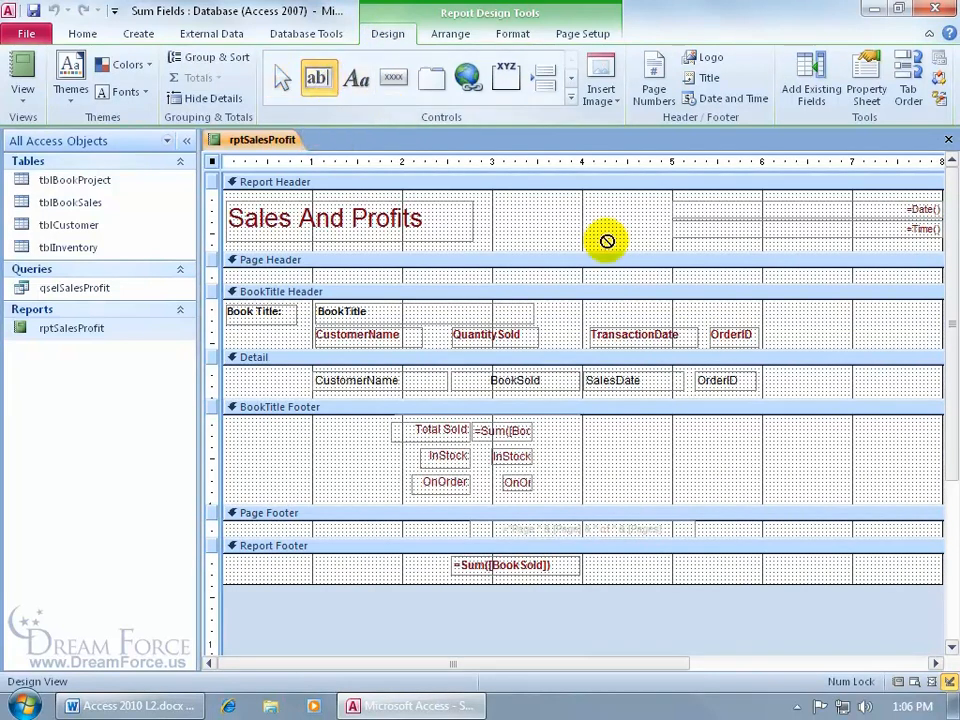
left_click(670, 438)
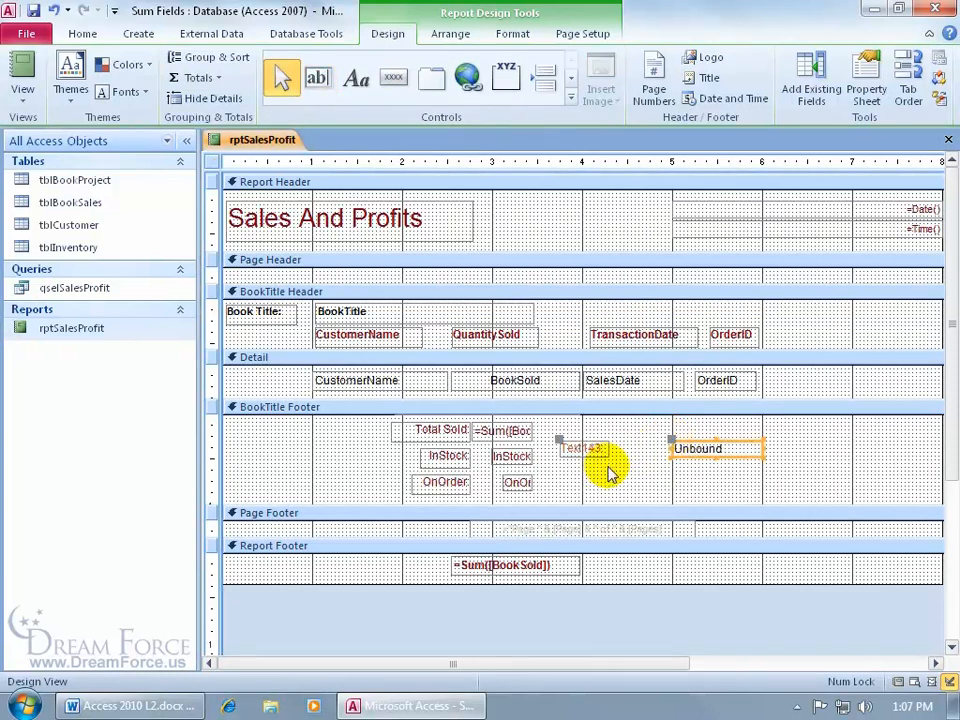
Step: Open the new unbound text box's properties and name it TBttlInvtory
double_click(690, 443)
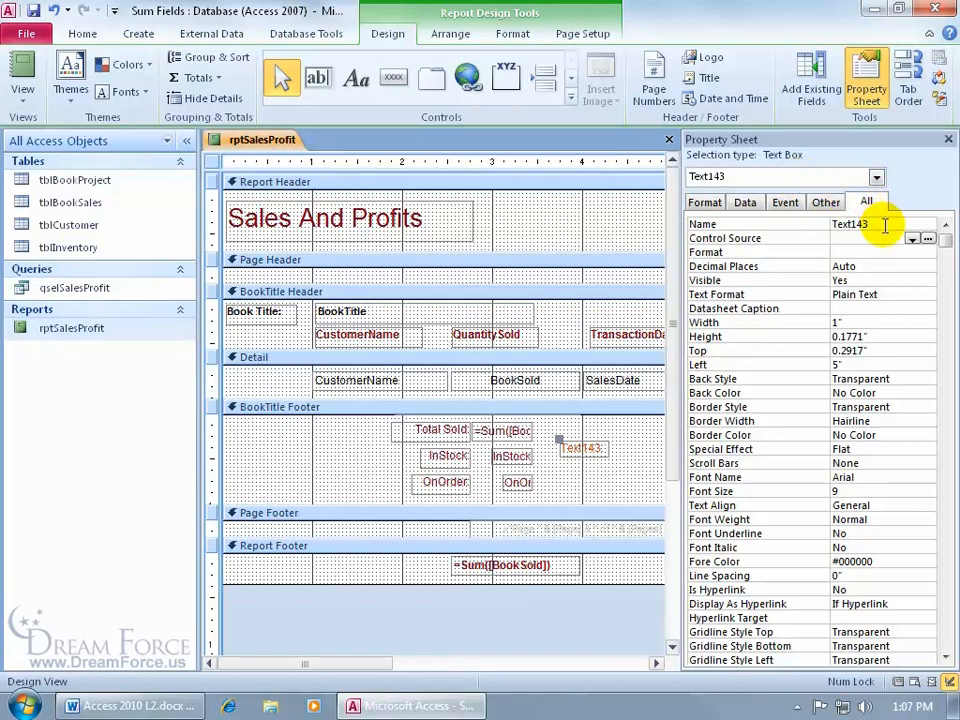
left_click(823, 224)
type("TB")
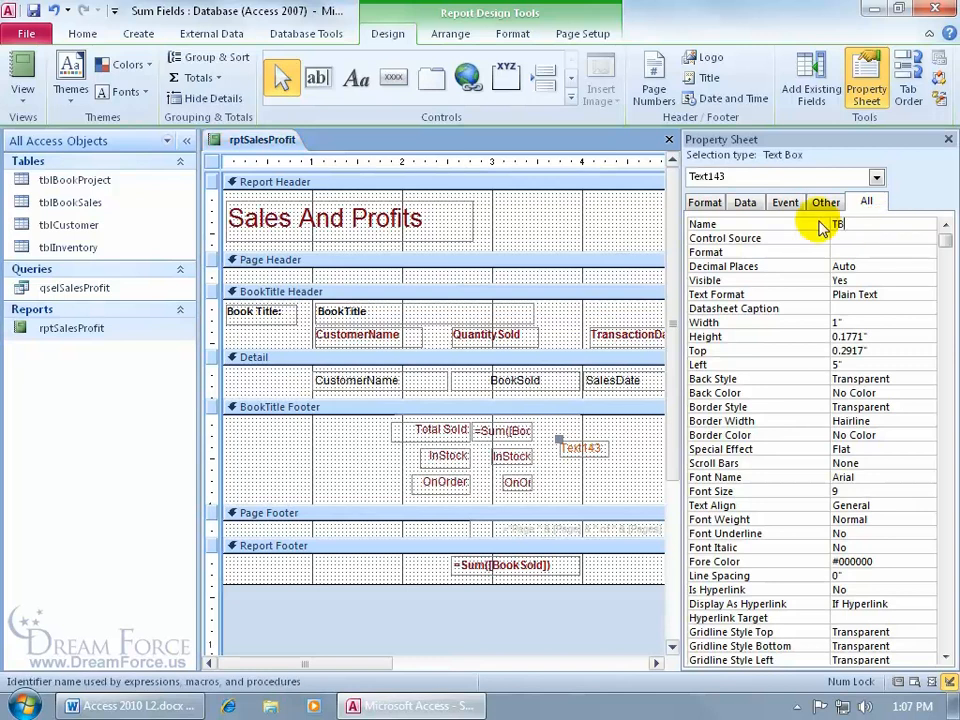
type("ttlInventory")
Step: Set the text box's Control Source to =[instock]+[onorder] using the Zoom window, and close the Property Sheet
left_click(828, 238)
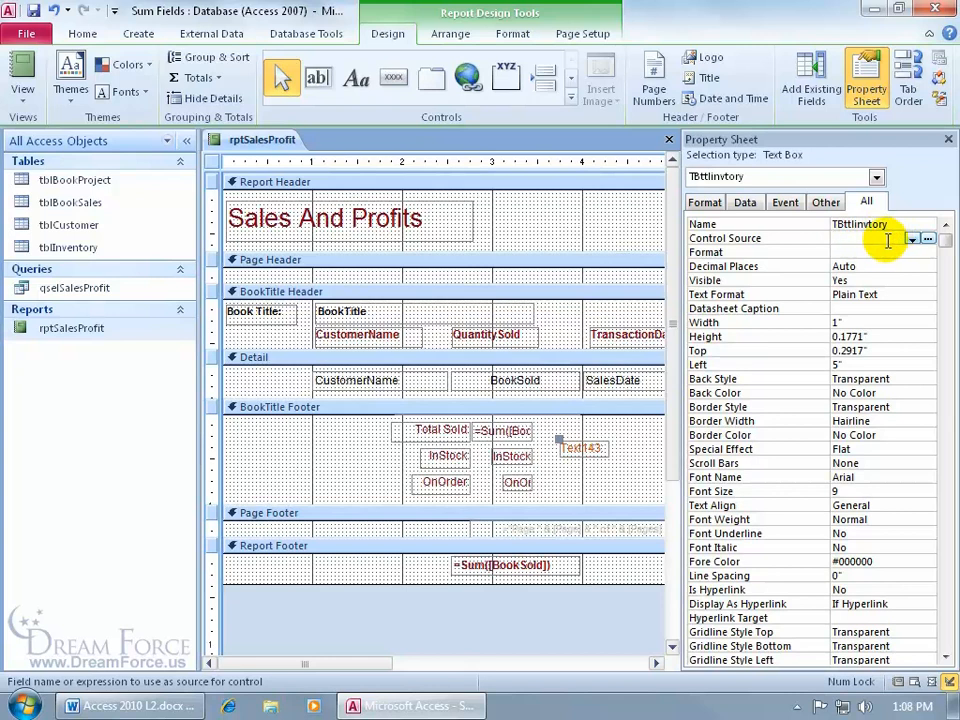
key("shift+F2")
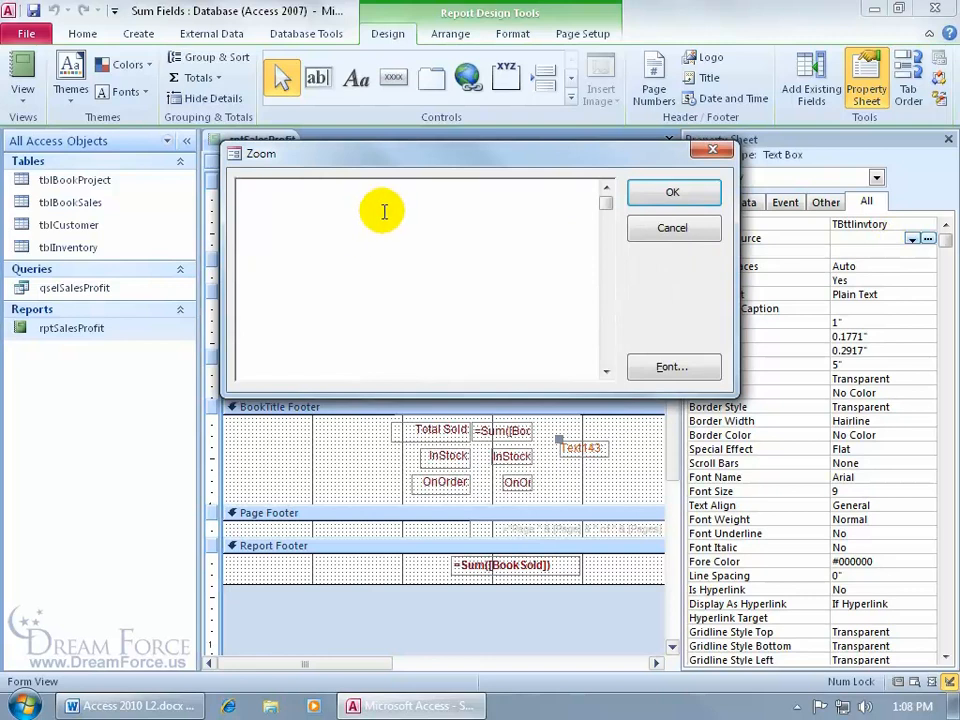
type("=[instock] +")
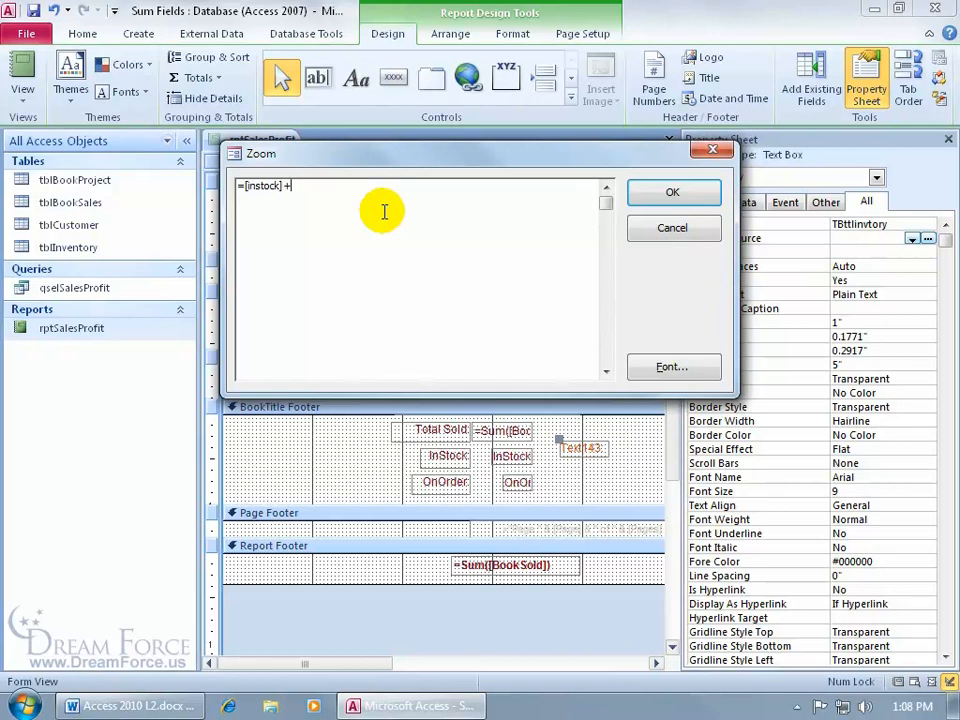
type("[onorder]")
left_click(645, 194)
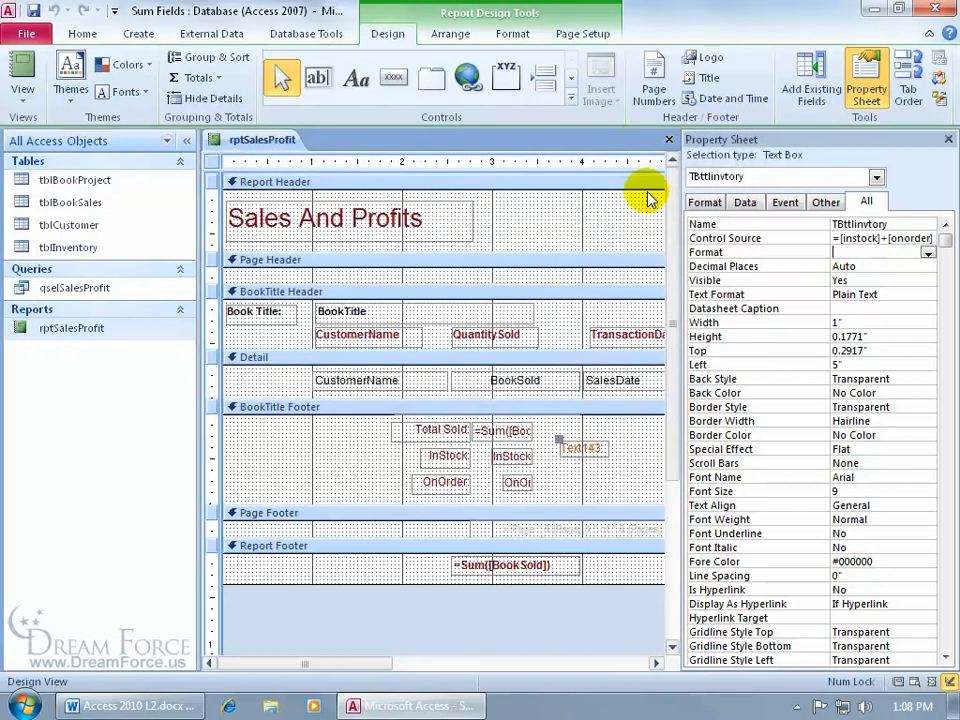
left_click(840, 247)
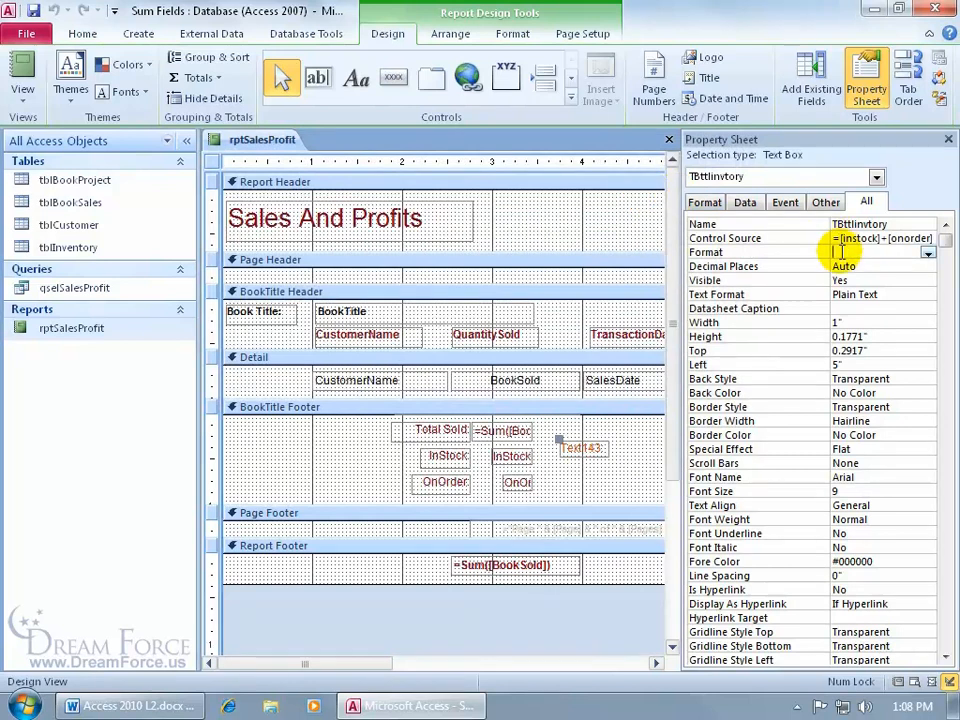
double_click(857, 240)
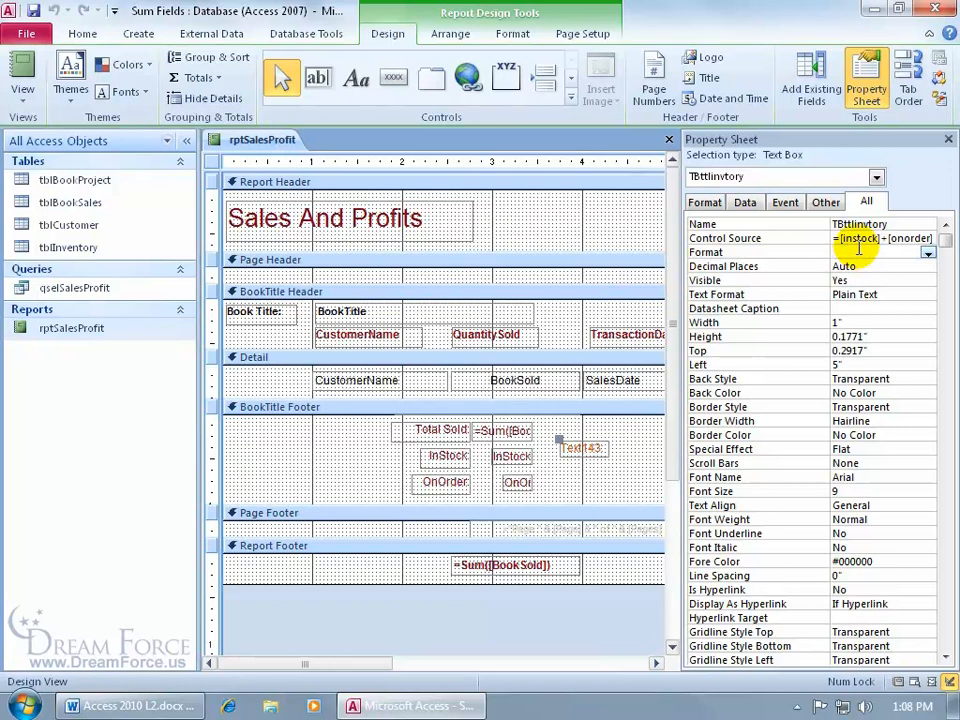
left_click(947, 139)
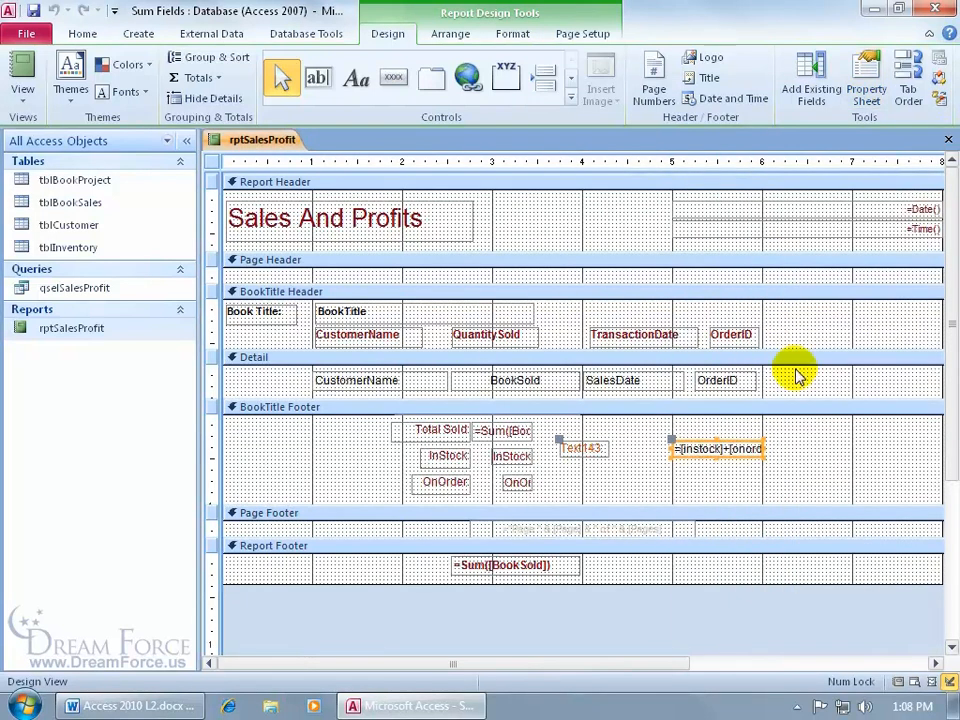
Step: Change the caption of the new text box's label to "Total Inventory:"
left_click(588, 450)
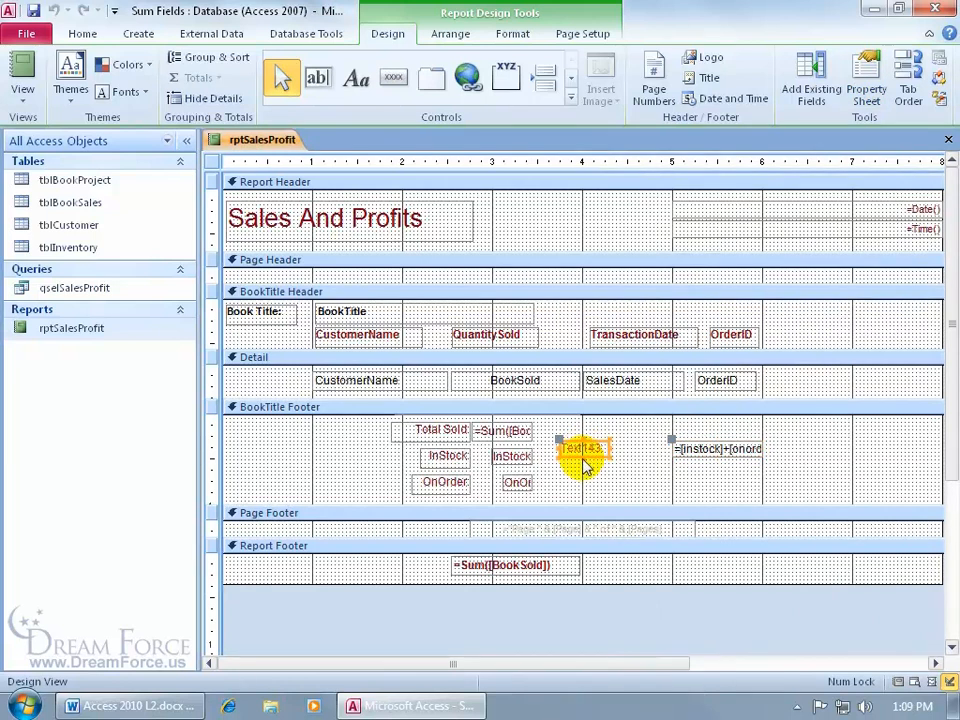
left_click(589, 448)
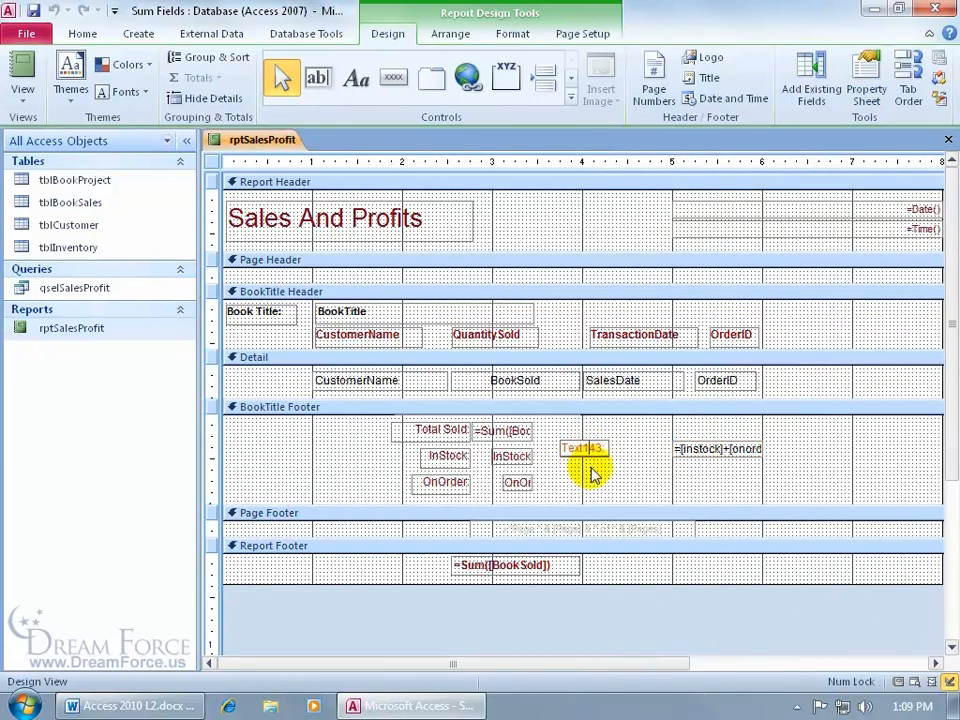
left_click_drag(602, 448, 545, 450)
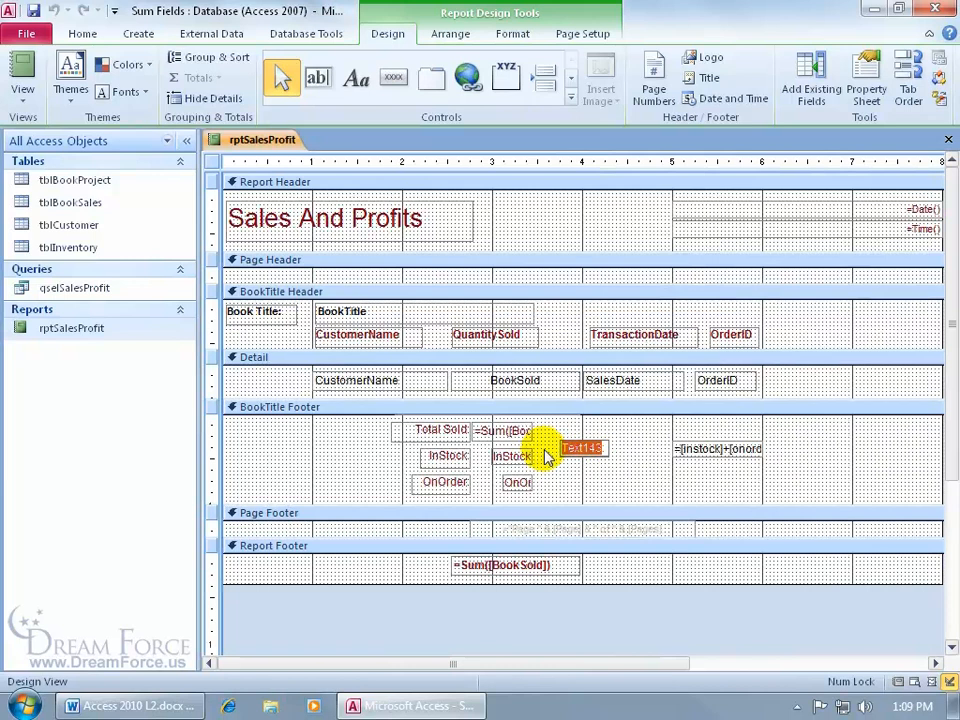
type("Total Inventory:")
key("Return")
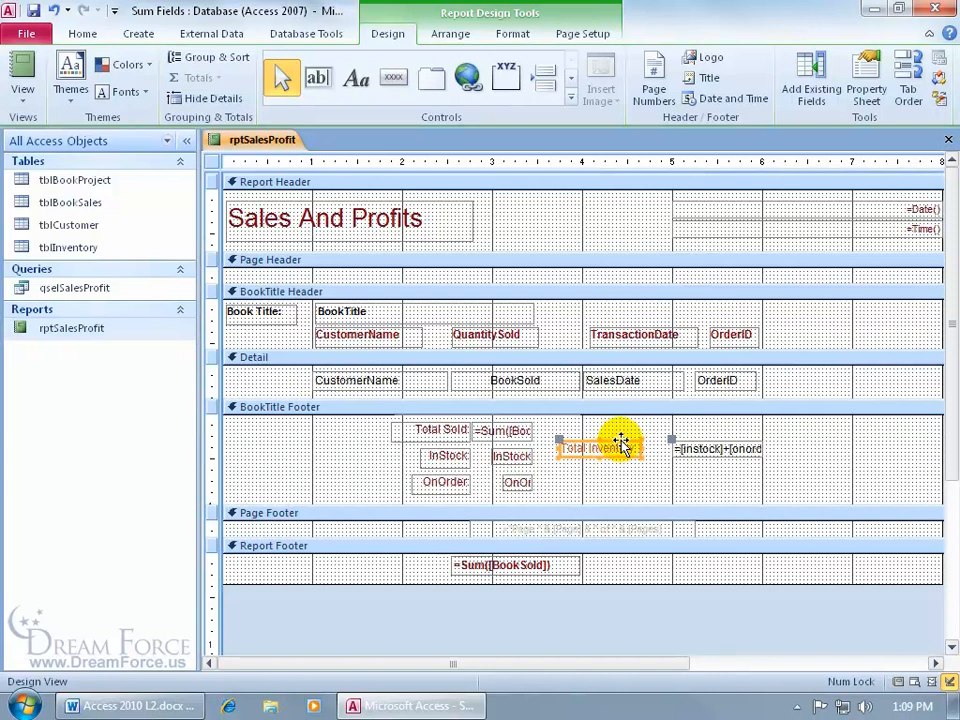
Step: Move the Total Inventory label and text box down beside OnOrder and align all four controls in that row by their top edges
left_click_drag(621, 443, 621, 484)
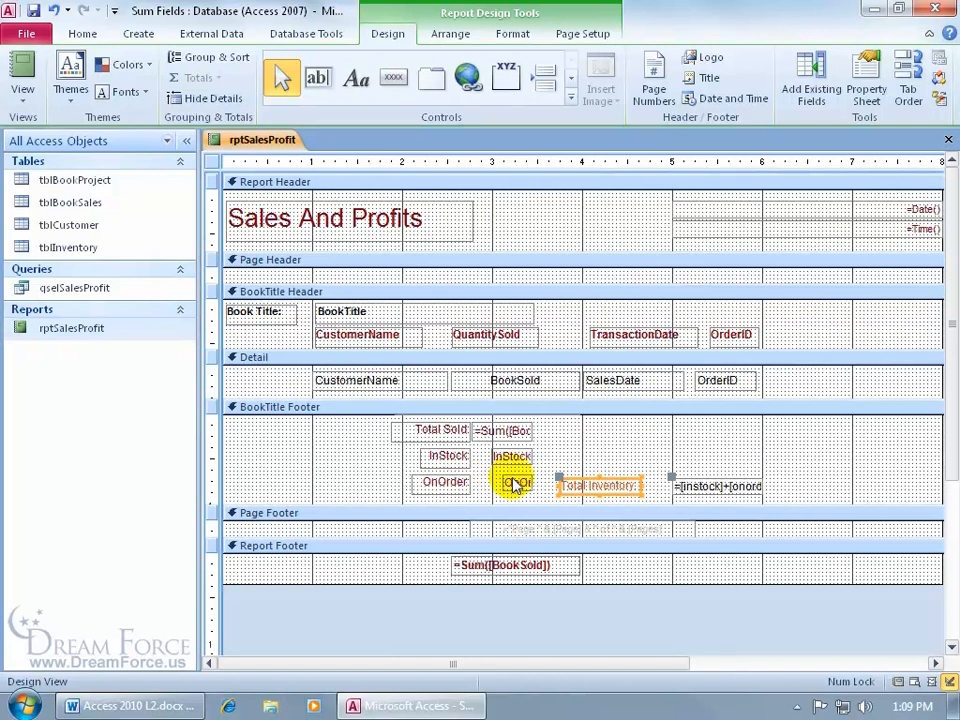
left_click(447, 482)
left_click(515, 483, "shift")
left_click(597, 486, "shift")
left_click(703, 487, "shift")
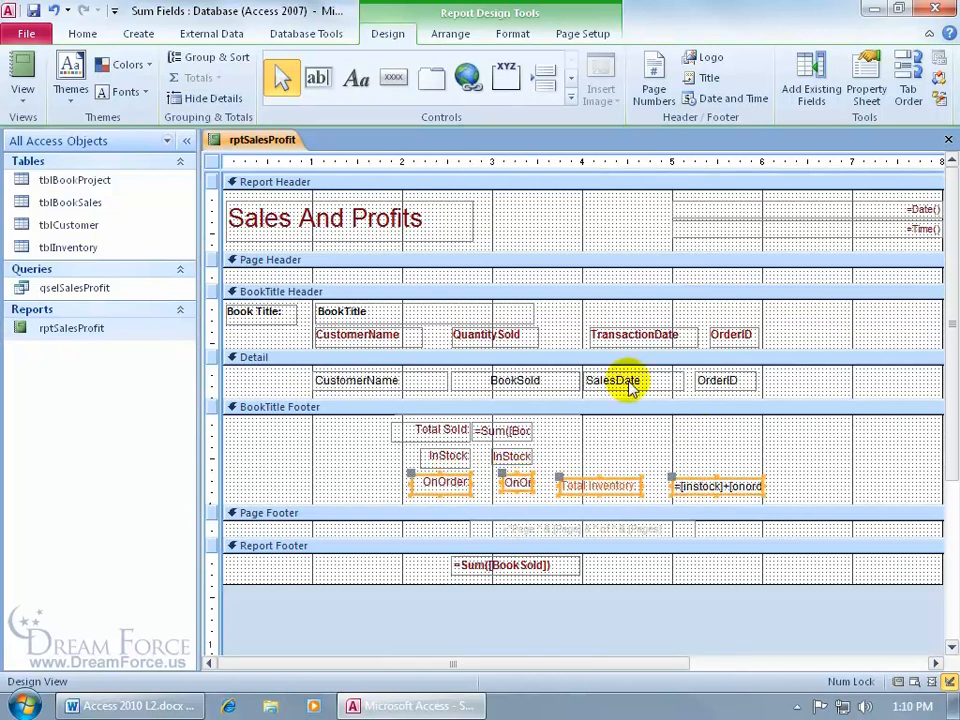
left_click(450, 34)
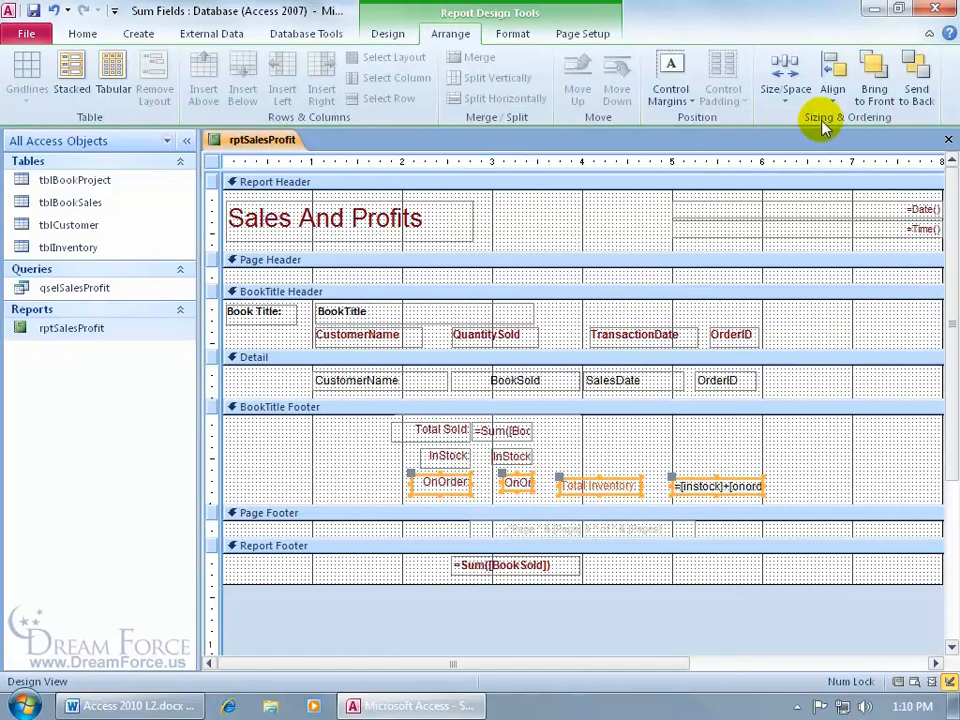
left_click(835, 95)
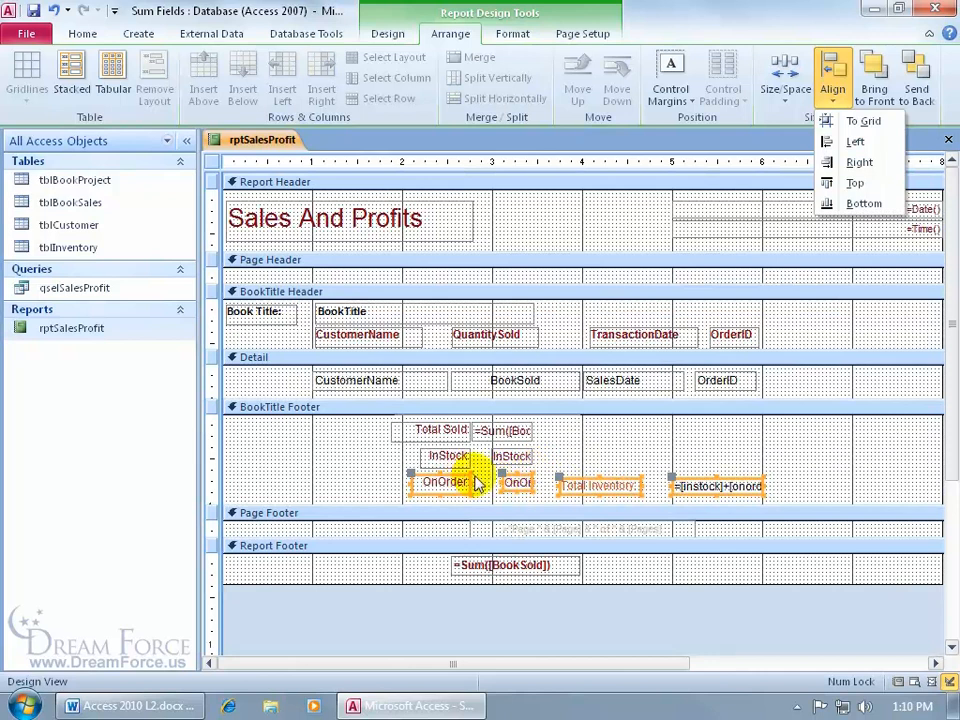
left_click(857, 188)
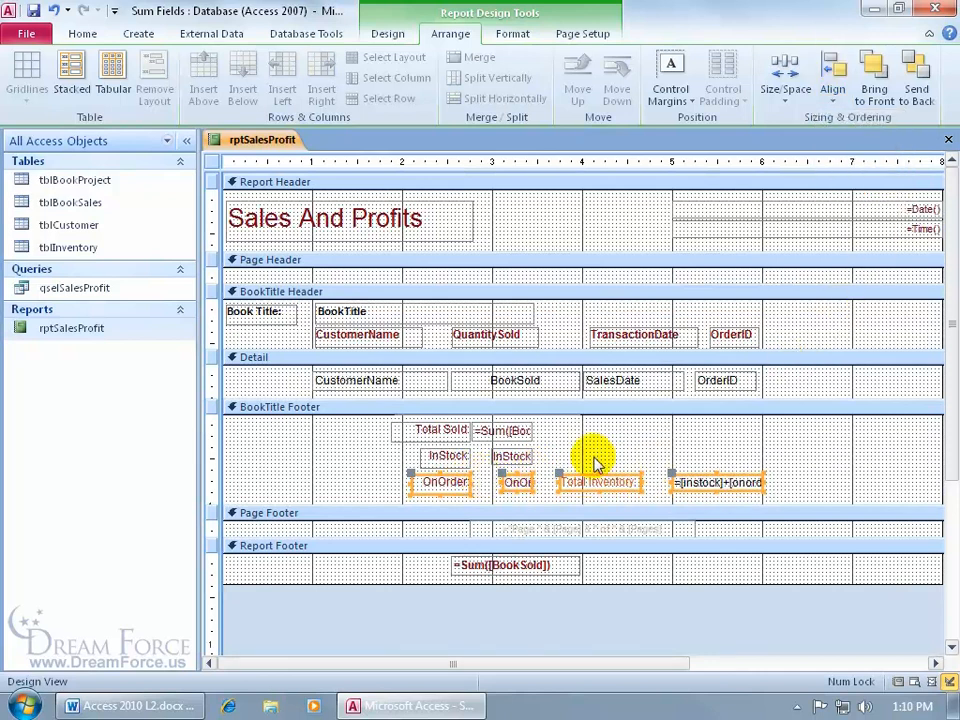
left_click(664, 448)
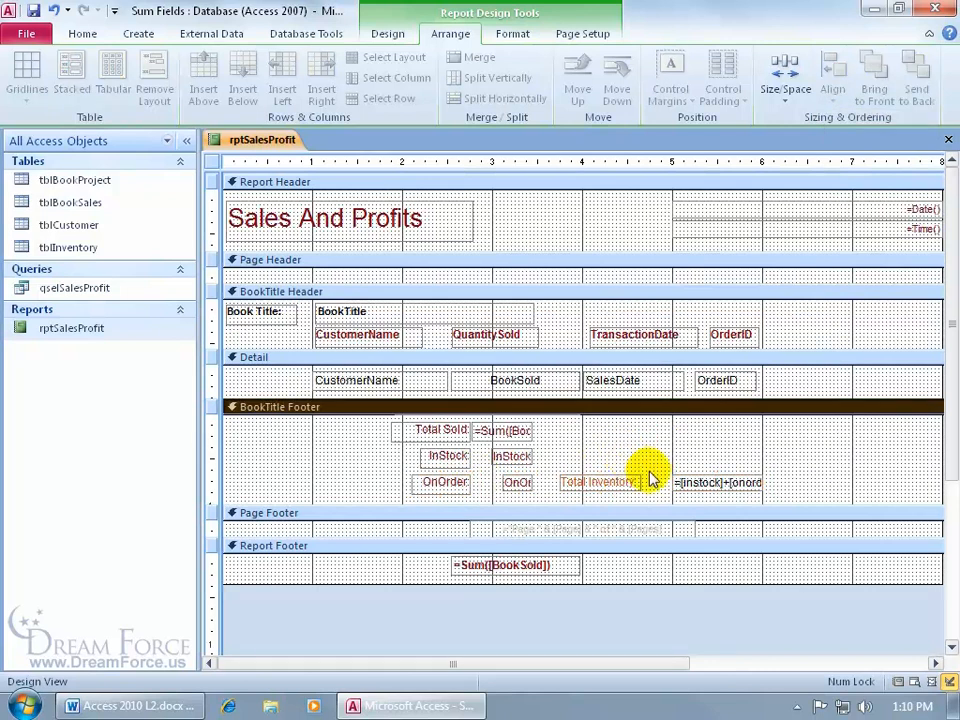
Step: Move only the [instock]+[onorder] text box closer to its Total Inventory label, leaving a small gap
left_click(700, 482)
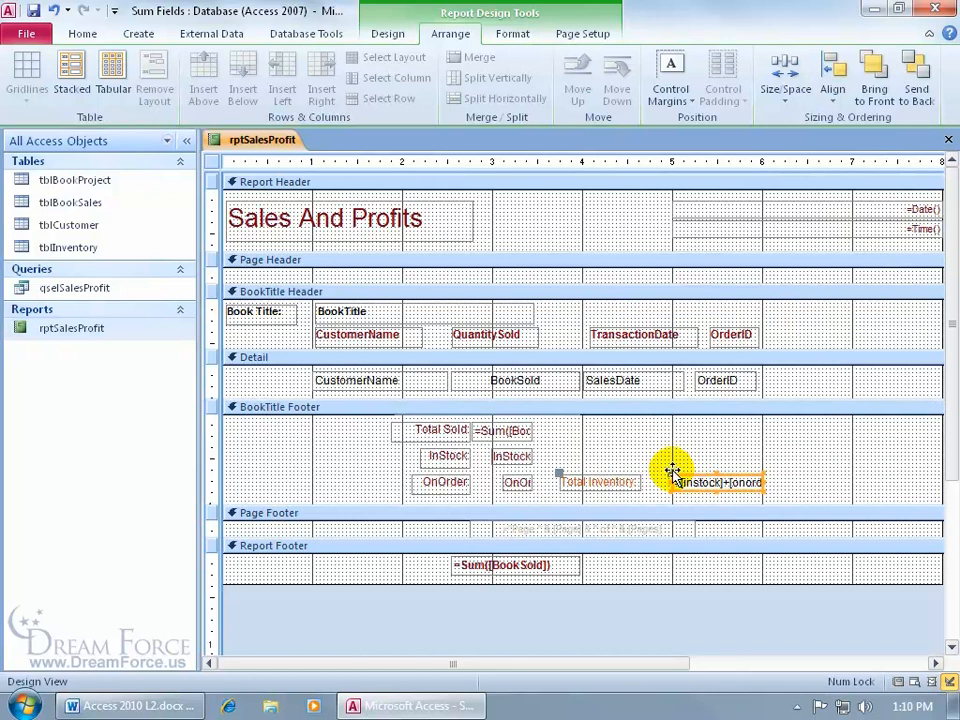
left_click_drag(673, 475, 649, 474)
left_click(692, 437)
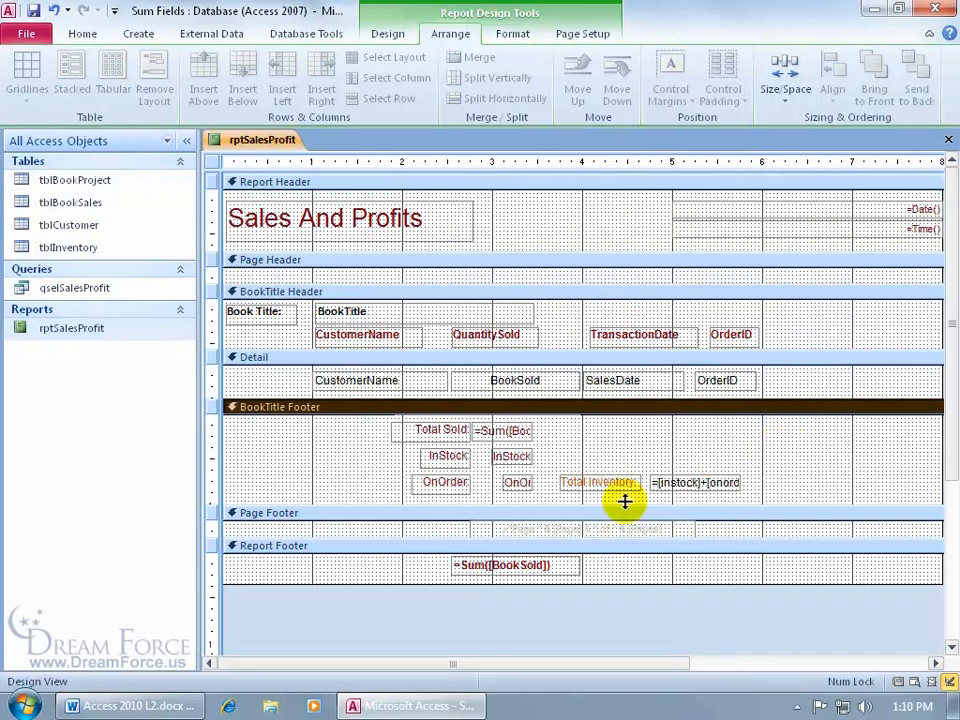
Step: Compare the Fore Color and Text Align properties of the OnOrder and Total Inventory labels in the Property Sheet
left_click(460, 485)
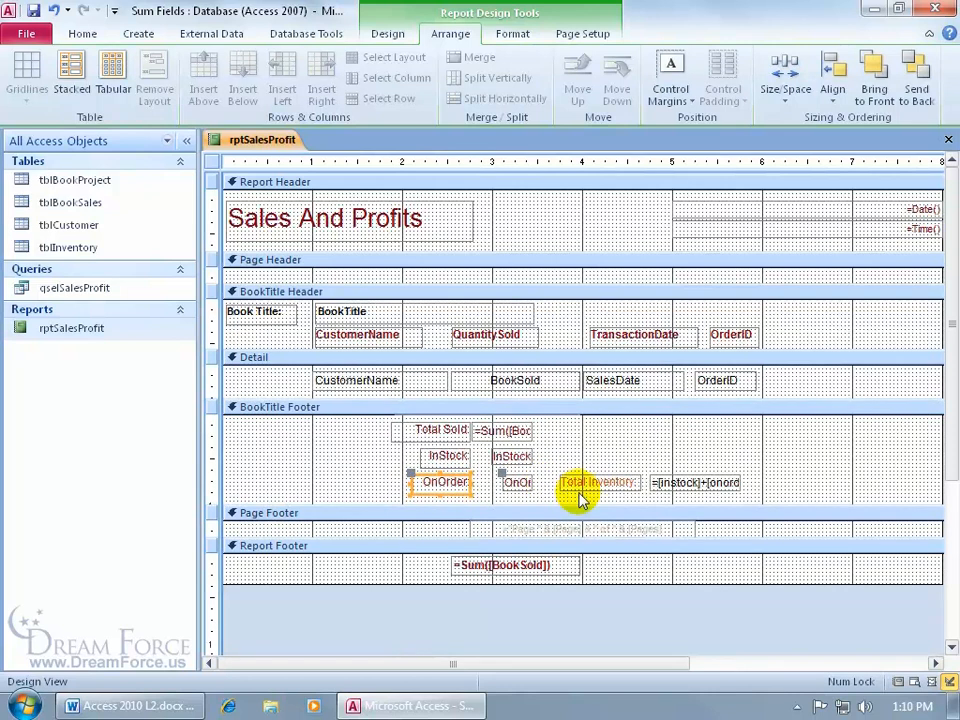
double_click(455, 476)
left_click(456, 478)
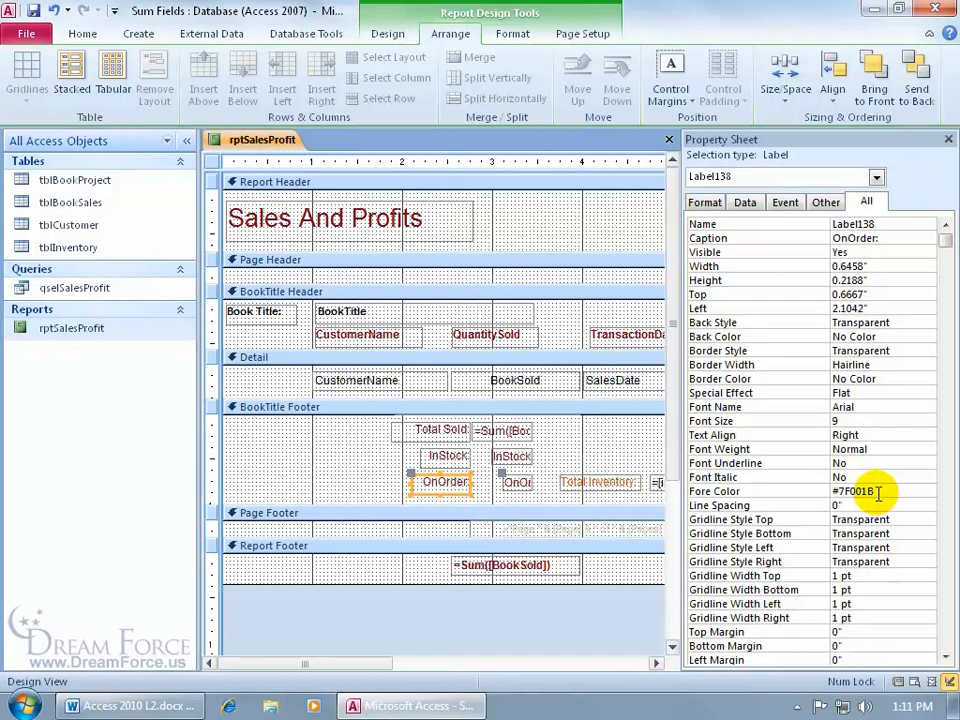
left_click(625, 481)
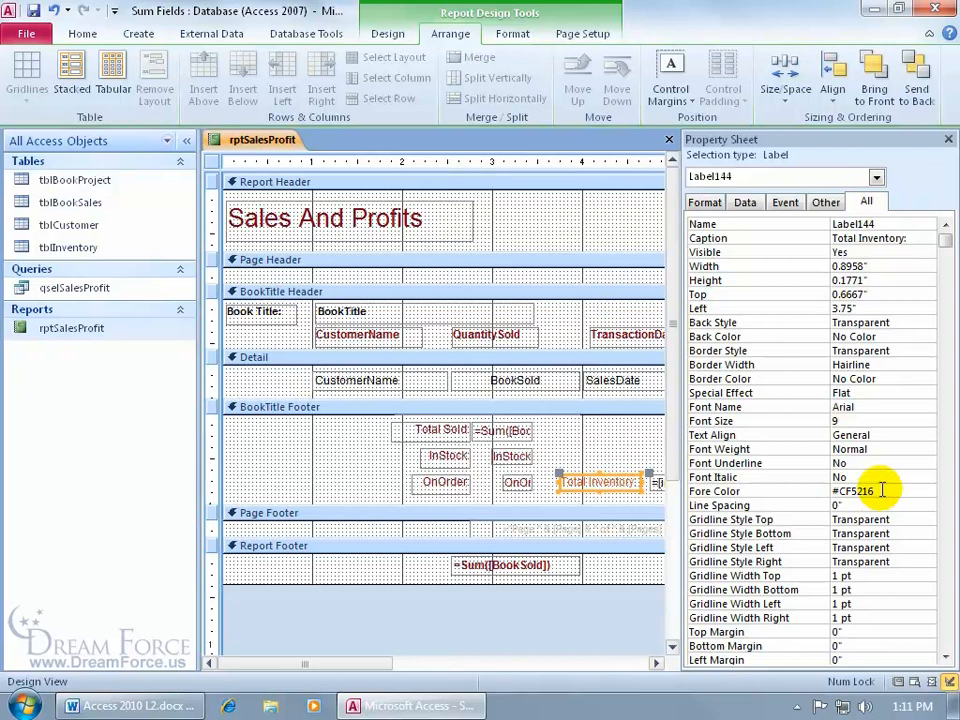
left_click(947, 139)
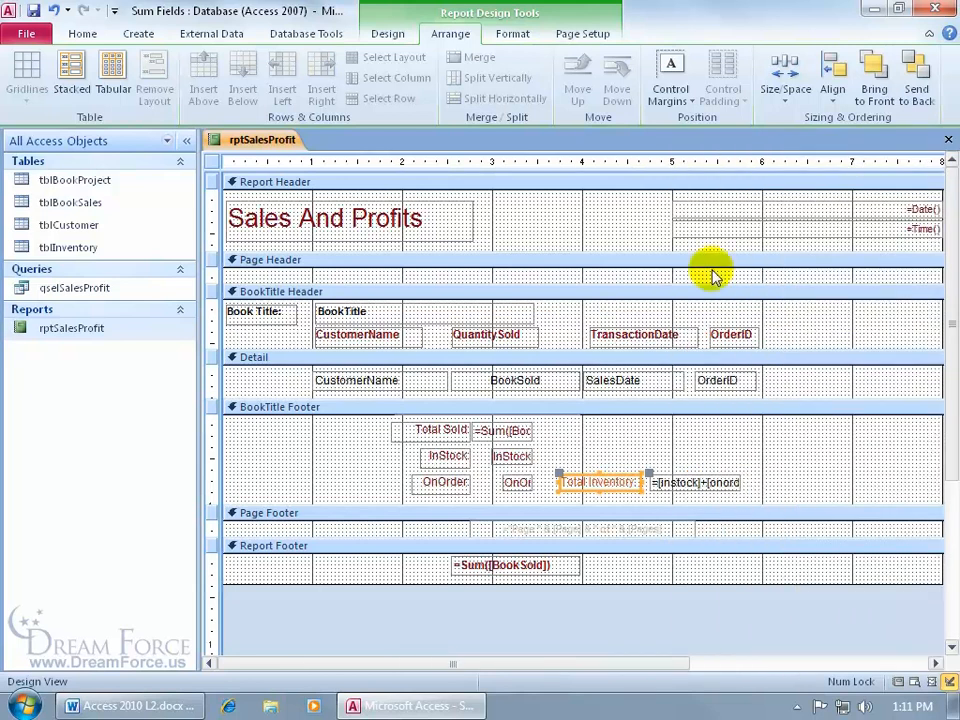
Step: Copy the OnOrder label's formatting to the Total Inventory label with the Format Painter
left_click(512, 33)
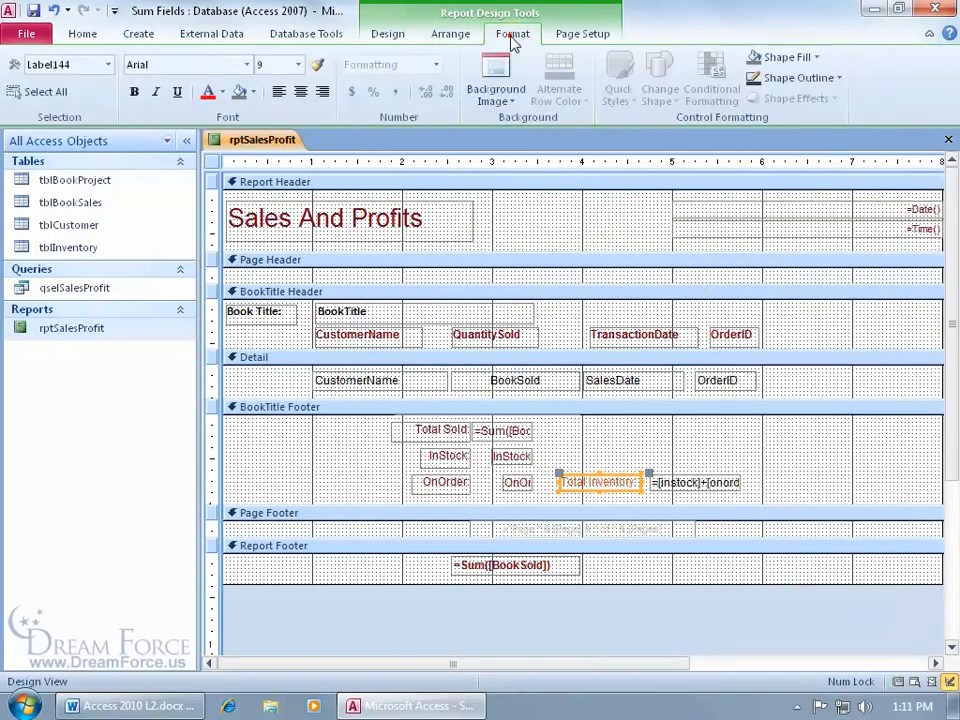
left_click(320, 66)
left_click(455, 480)
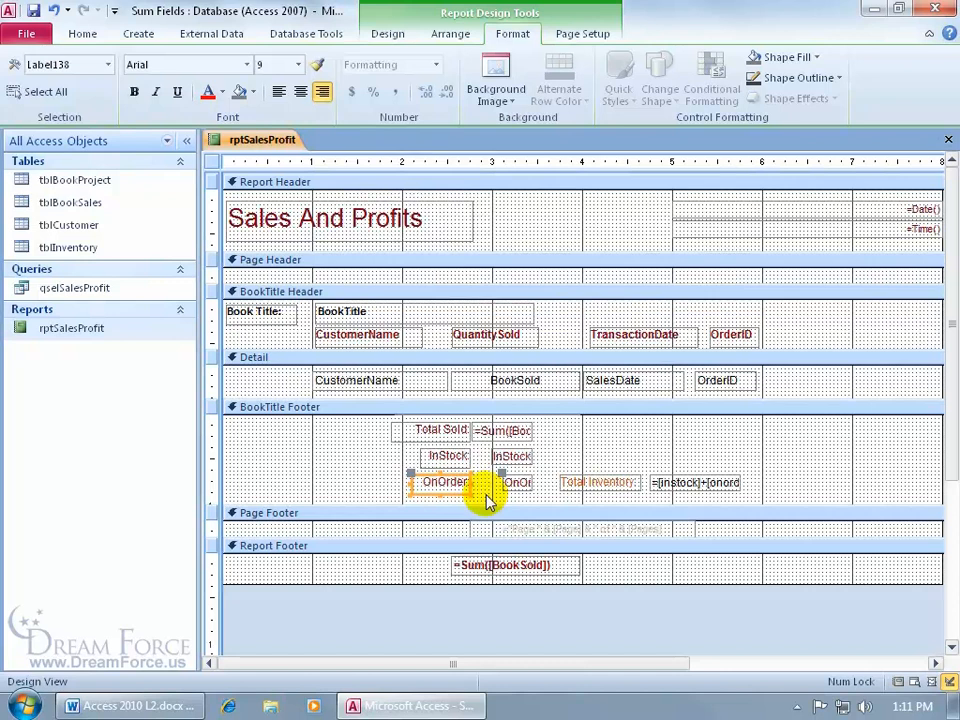
left_click(317, 64)
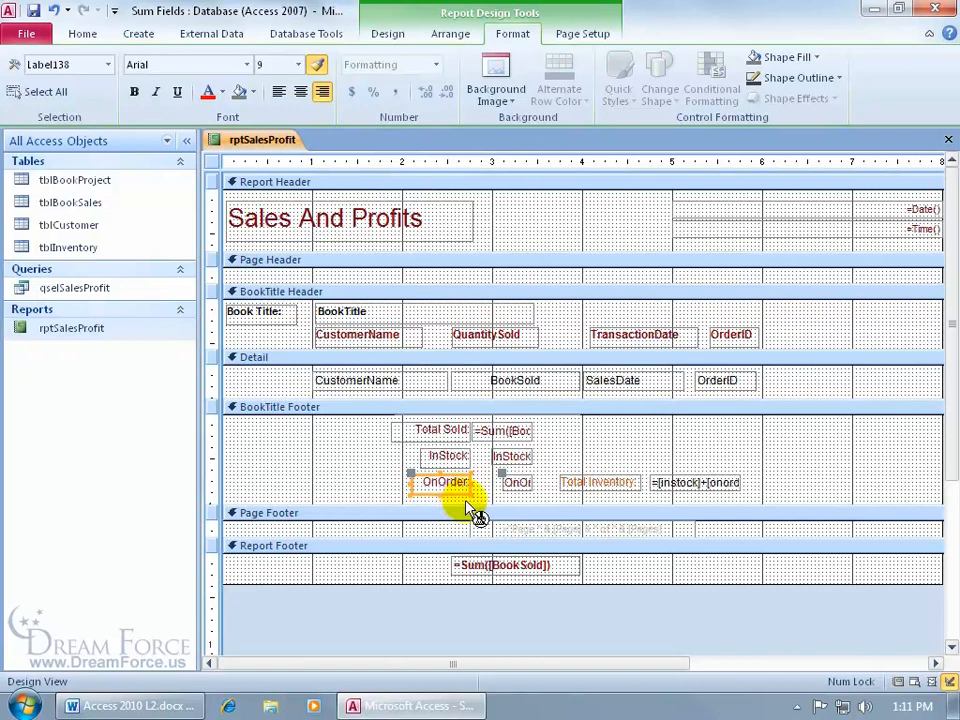
left_click(599, 487)
Step: Try to paint the OnOrder text box's formatting onto the [instock]+[onorder] text box, and undo that formatting
left_click(658, 486)
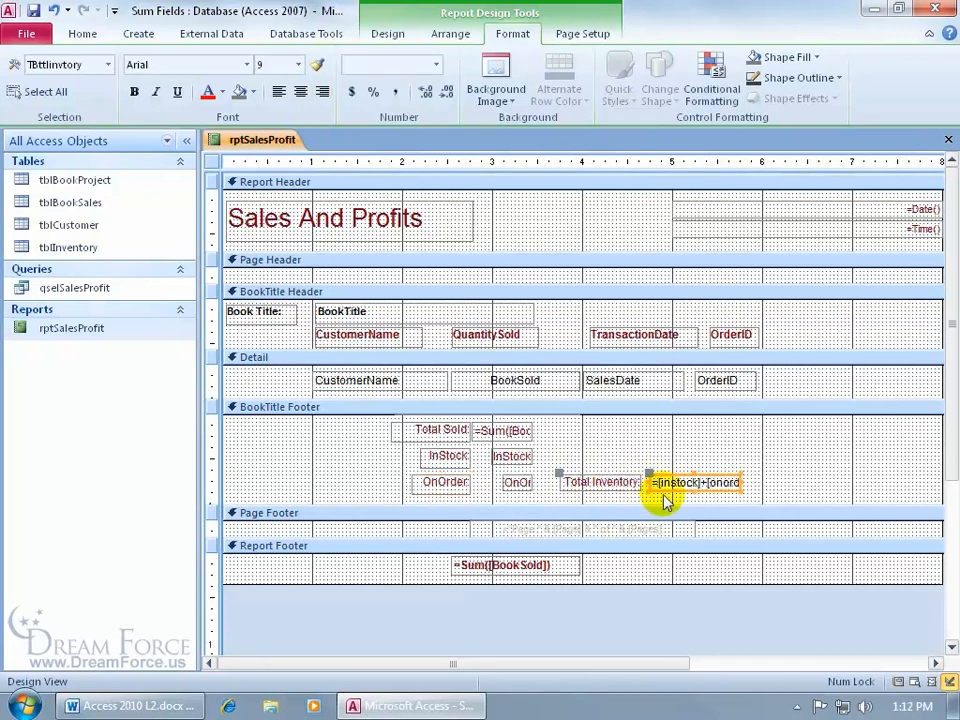
left_click(518, 495)
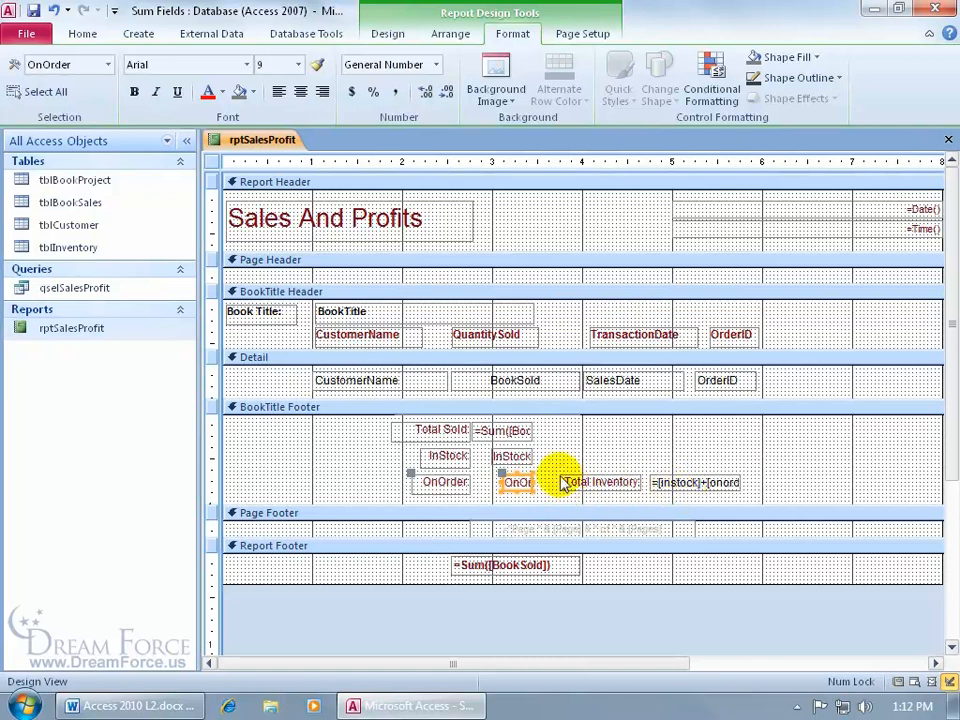
left_click(317, 64)
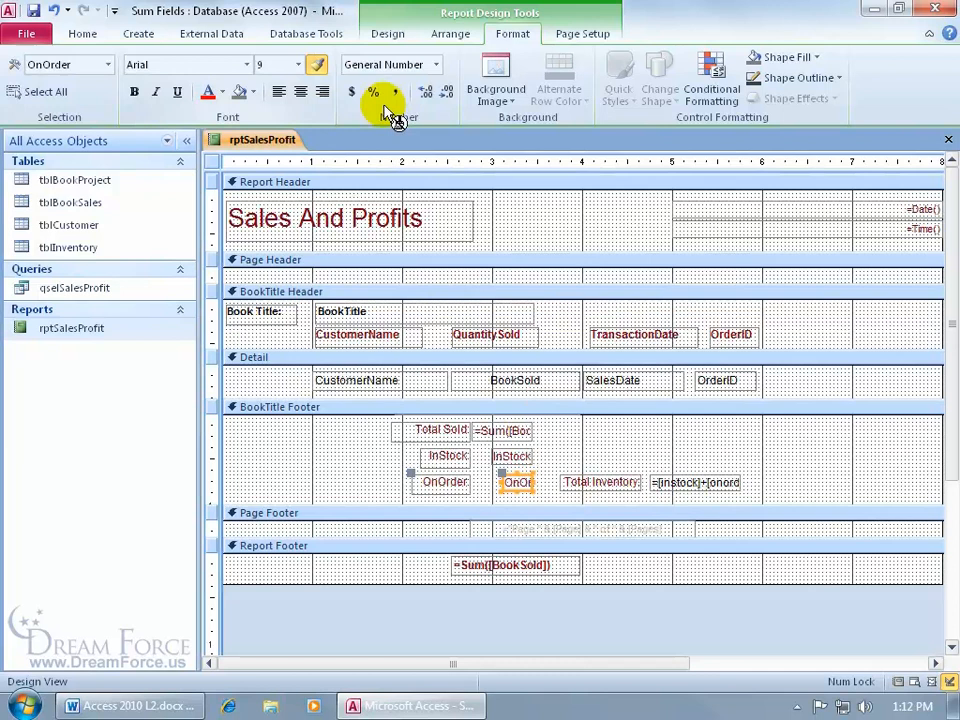
left_click(712, 481)
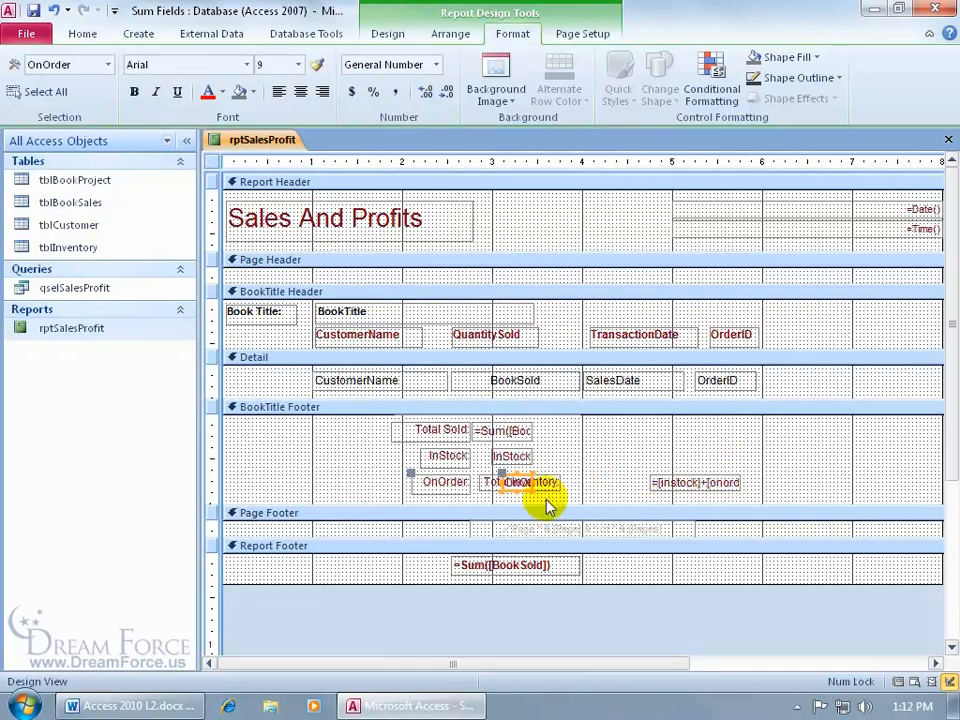
left_click(62, 10)
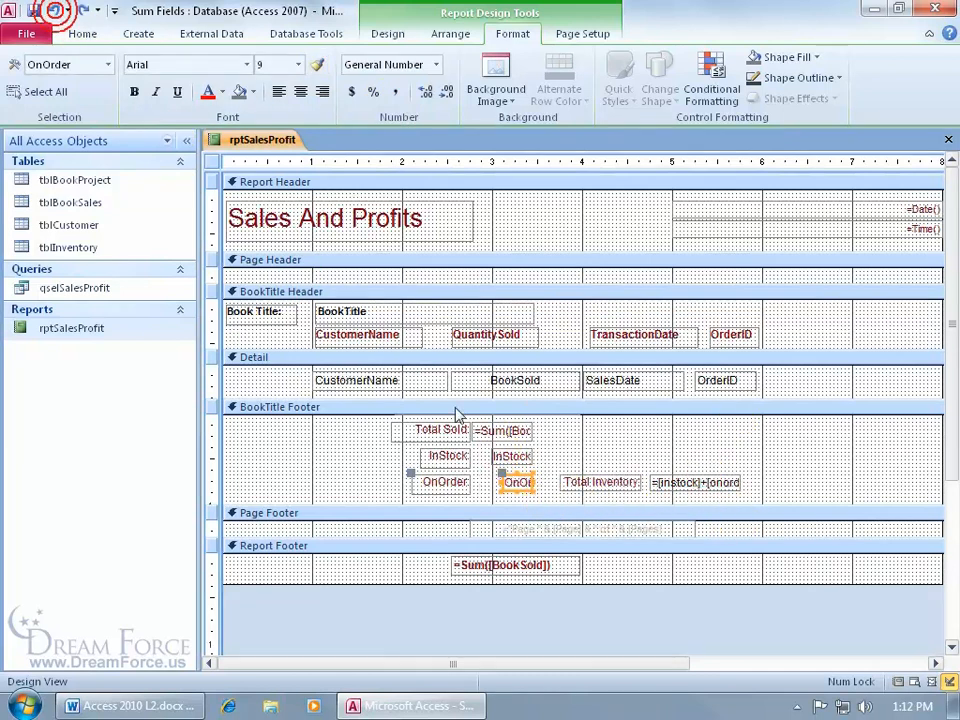
Step: Copy the OnOrder label's formatting to the [instock]+[onorder] text box with the Format Painter
left_click(441, 482)
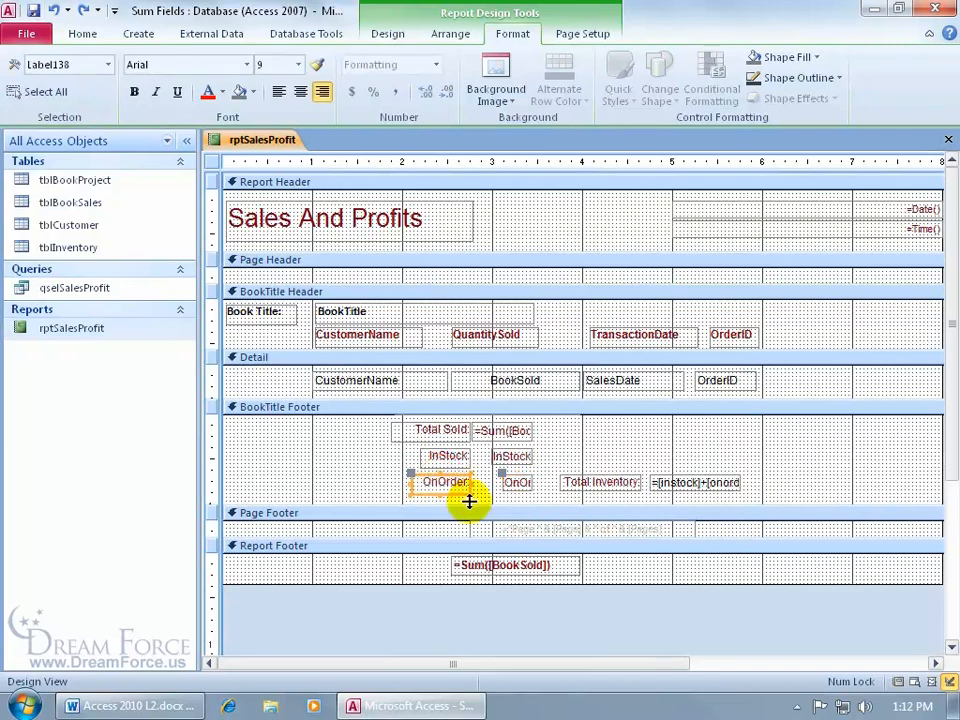
left_click(317, 64)
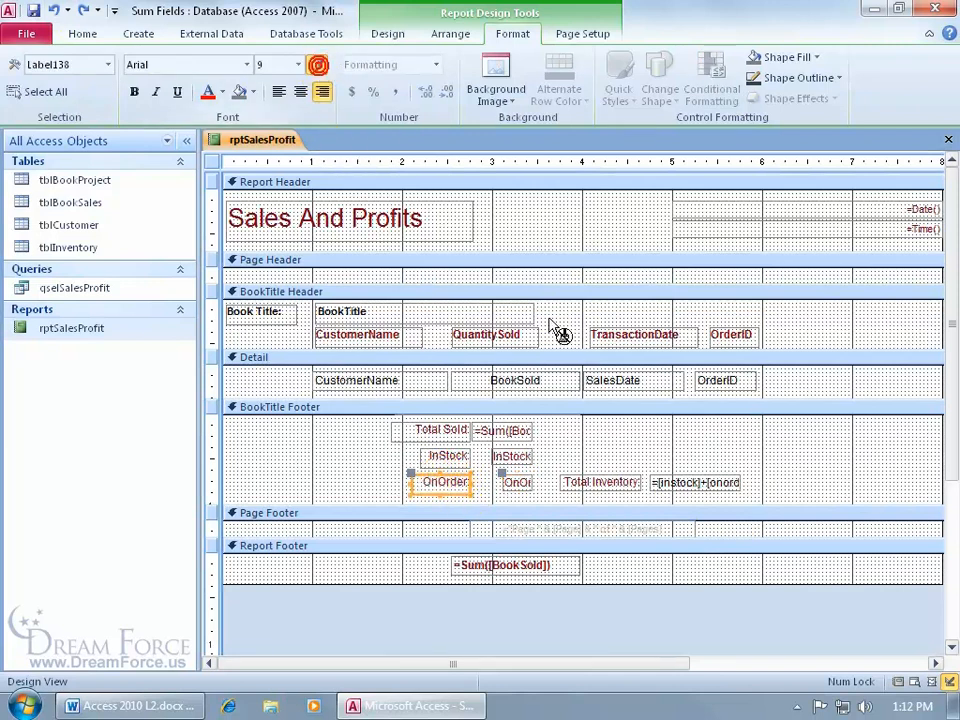
left_click(684, 481)
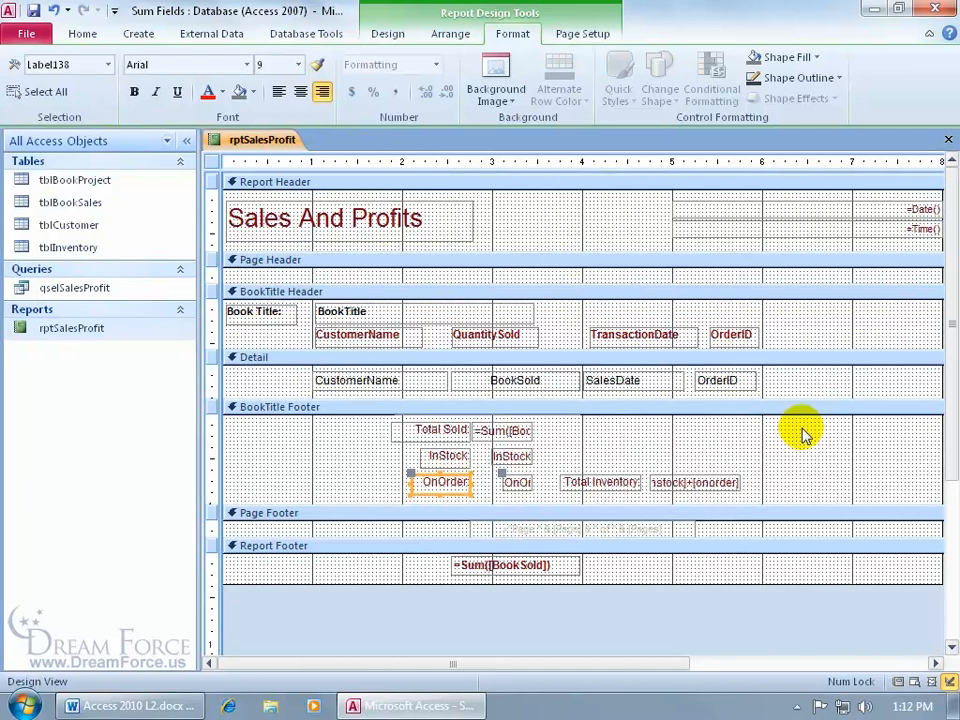
Step: Check the Total Inventory figures and their alignment in Print Preview, and return the report to Design View
right_click(255, 141)
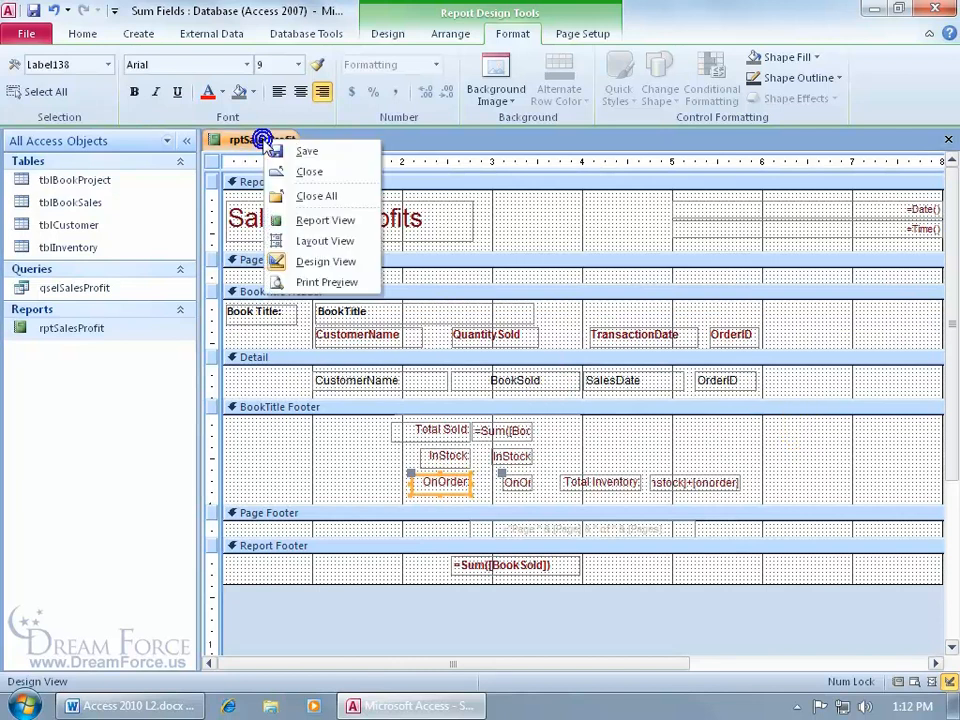
left_click(312, 281)
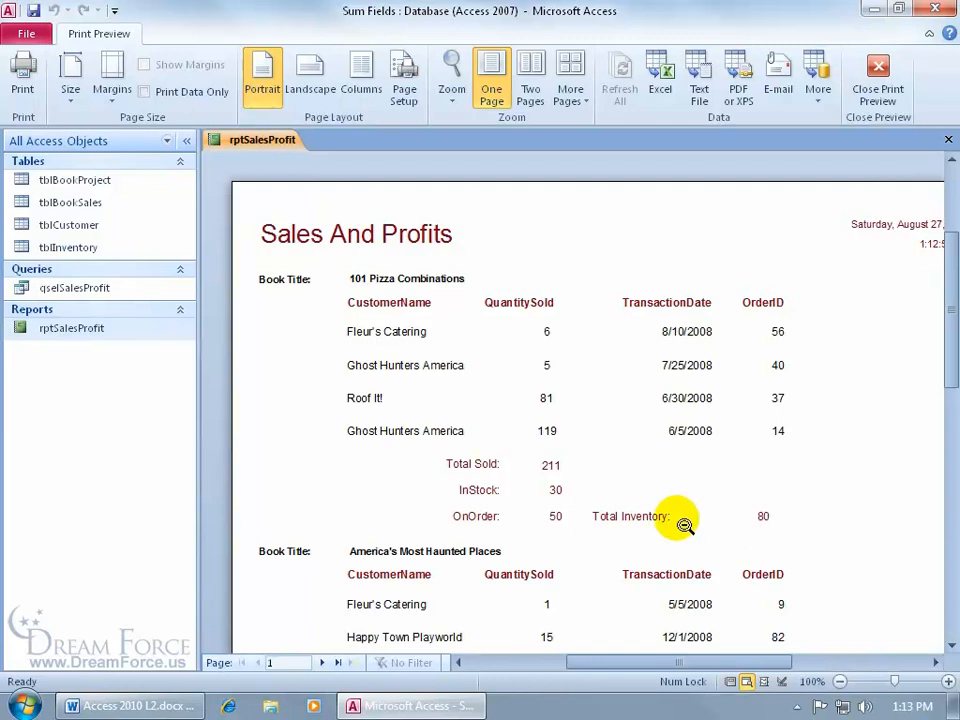
right_click(596, 340)
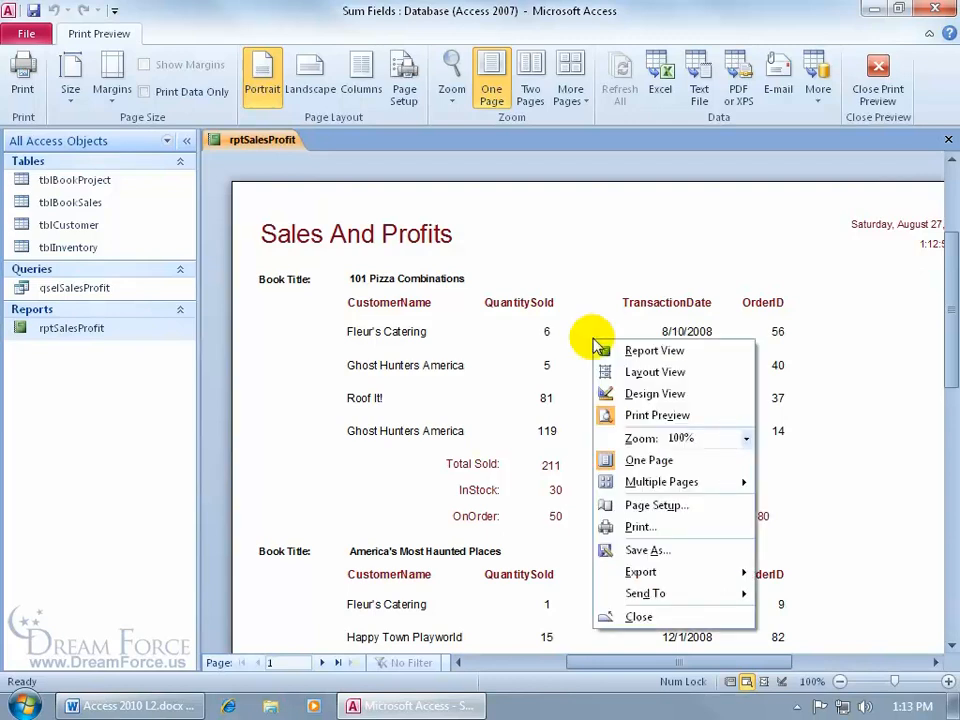
left_click(593, 251)
left_click(593, 251)
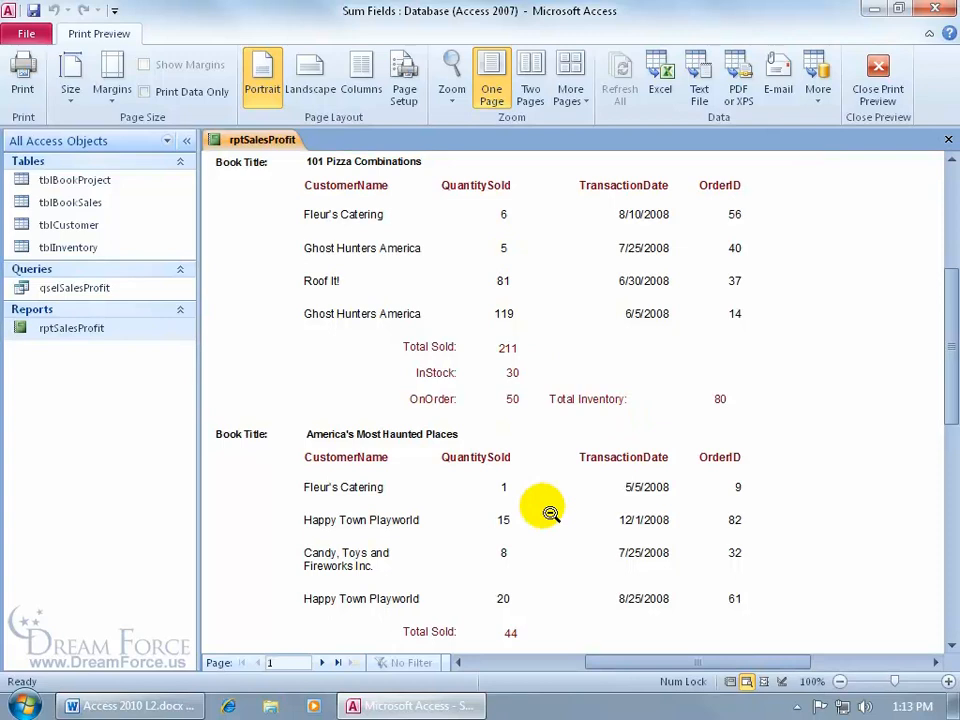
right_click(508, 372)
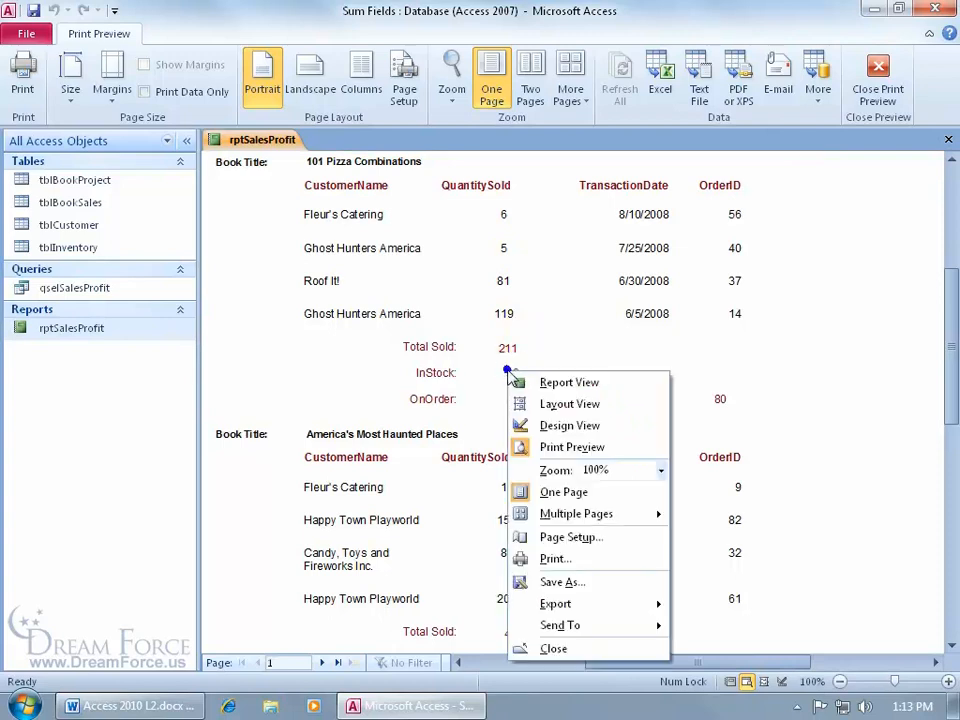
left_click(545, 425)
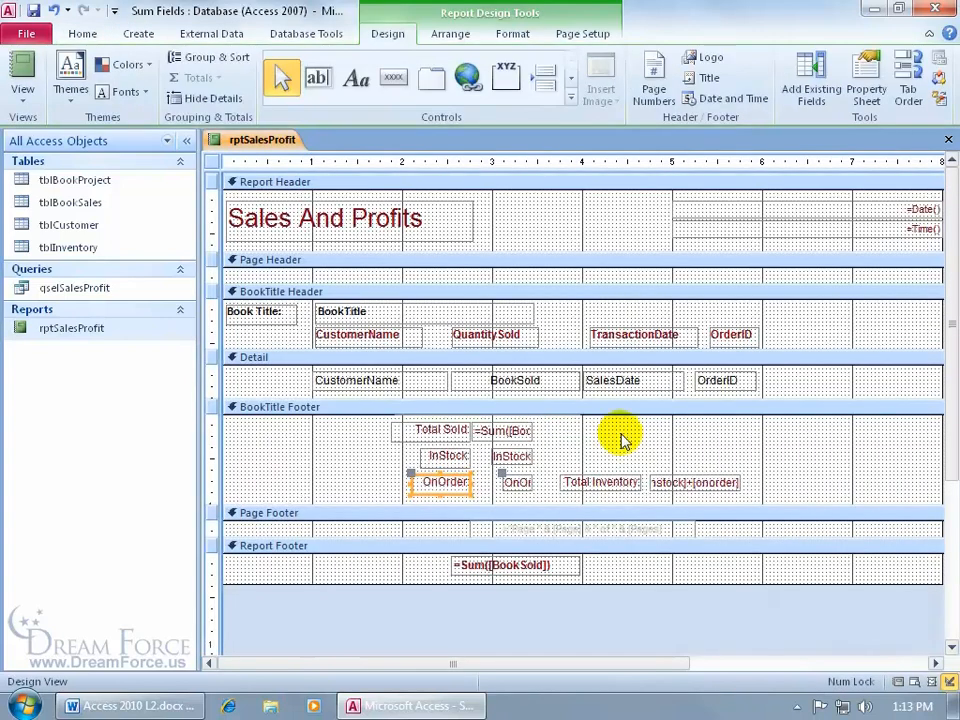
Step: Left-align the contents of the [instock]+[onorder] text box in the BookTitle Footer
left_click(671, 476)
left_click(673, 474)
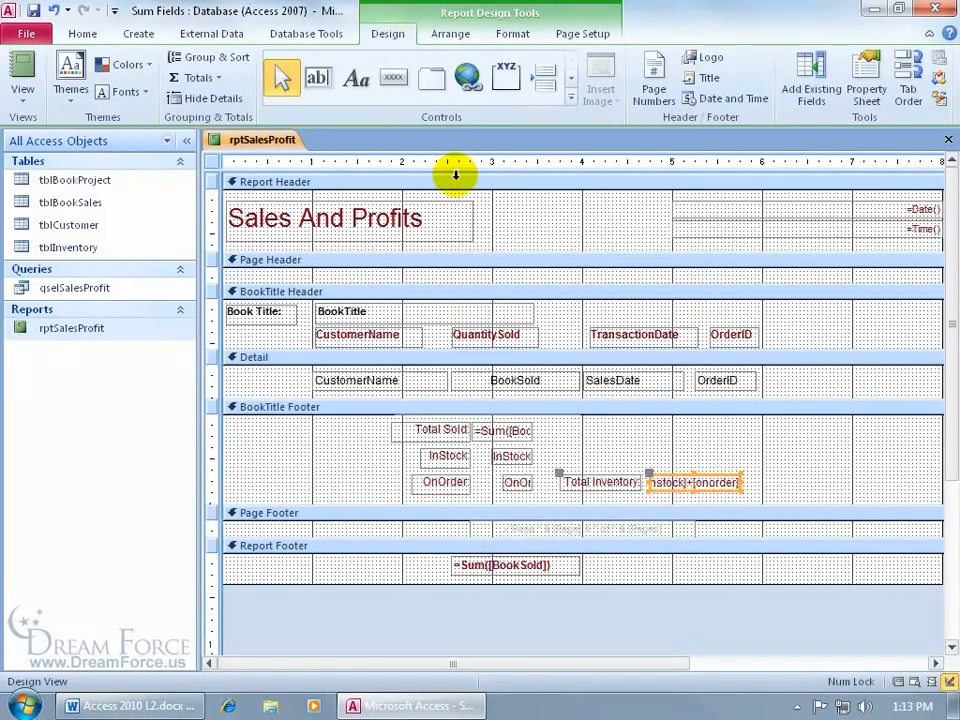
left_click(514, 36)
left_click(323, 103)
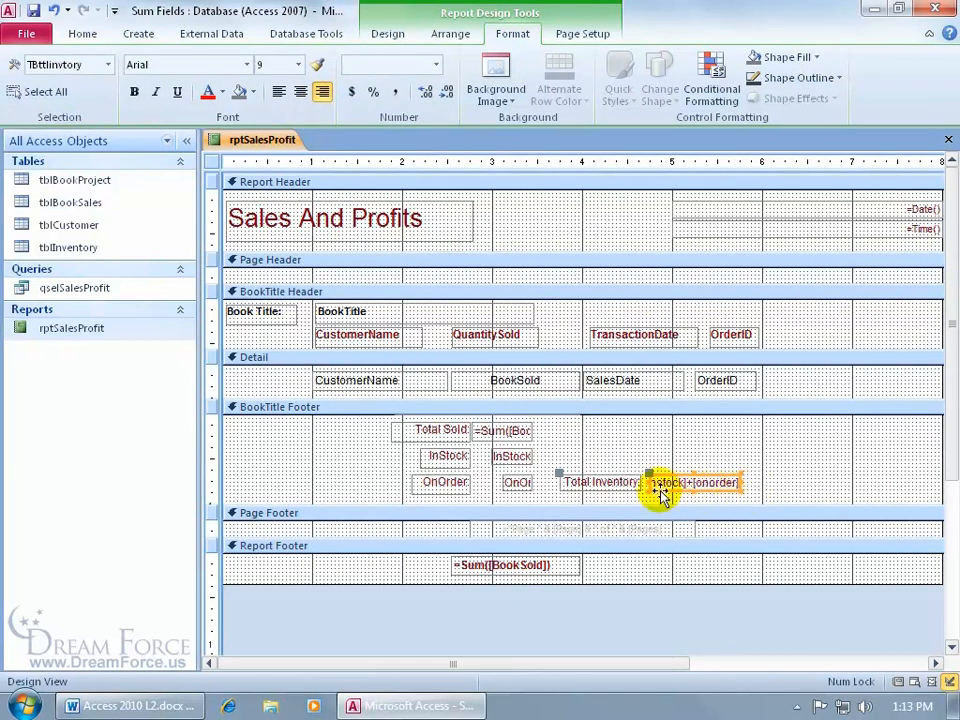
left_click(279, 93)
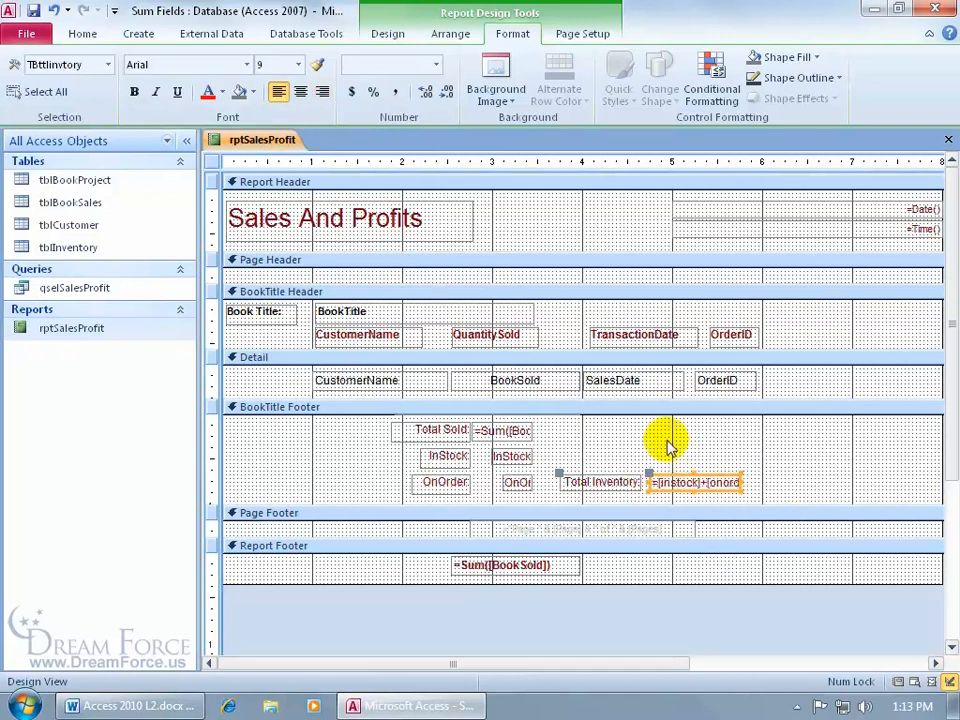
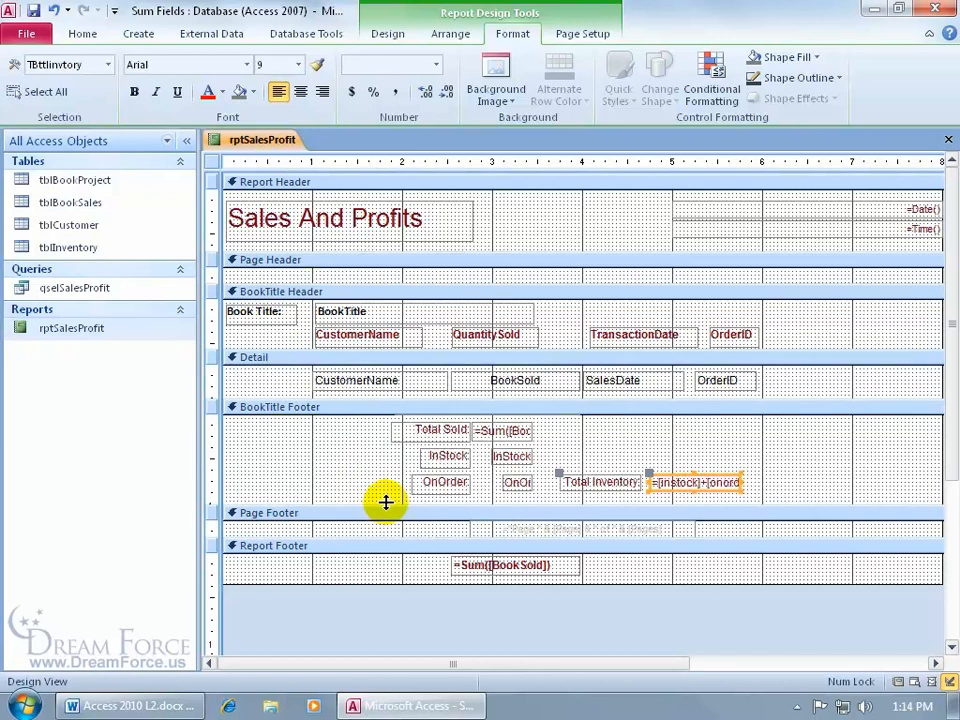
Step: Draw a straight horizontal line about 4.7 inches long beneath the OnOrder and Total Inventory row in the BookTitle Footer
left_click(401, 35)
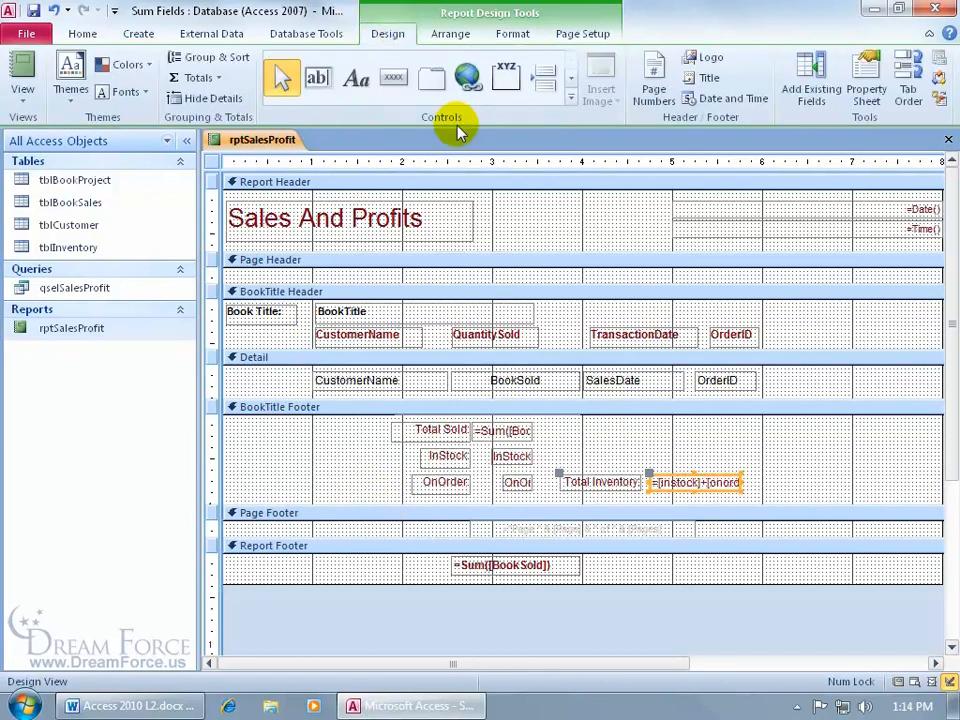
left_click(570, 97)
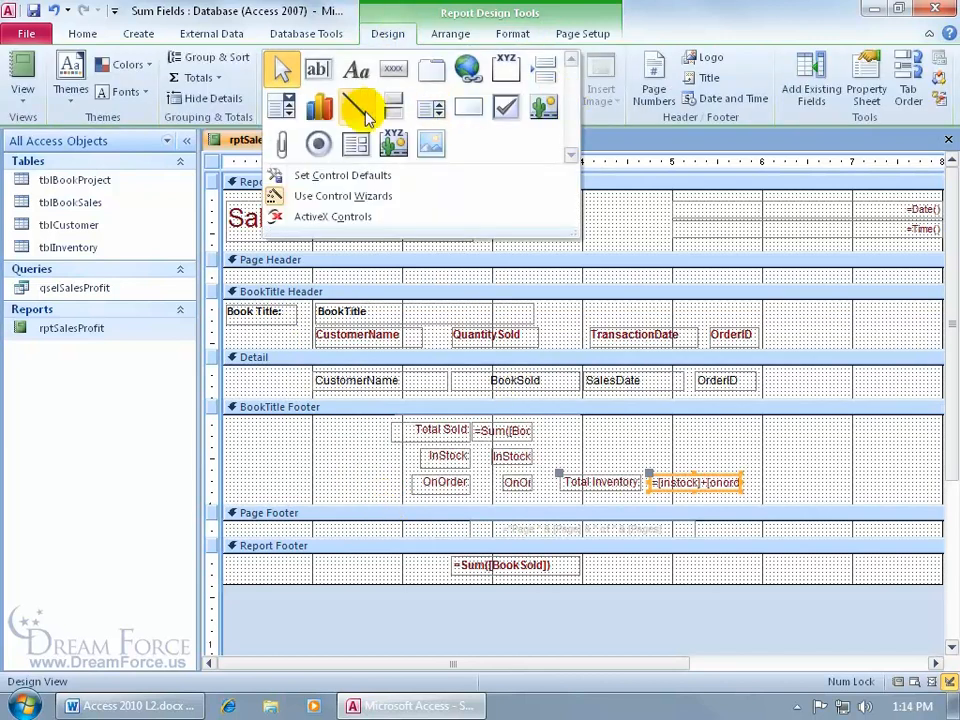
left_click(356, 103)
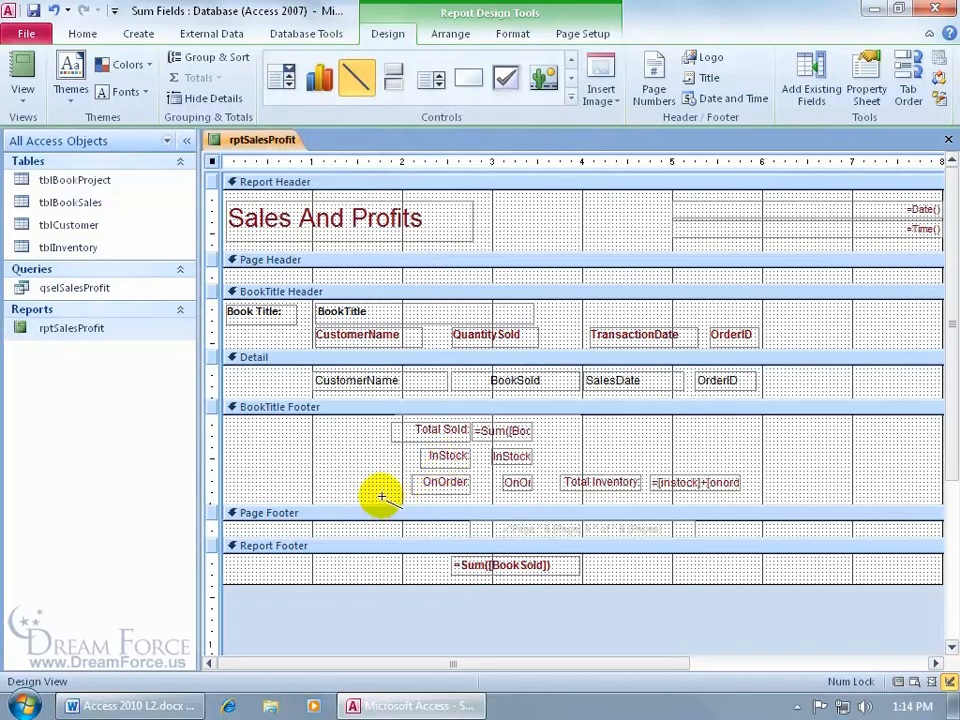
mouse_move(363, 497)
left_mouse_down()
mouse_move(660, 498)
mouse_move(776, 461)
mouse_move(786, 426)
left_mouse_up()
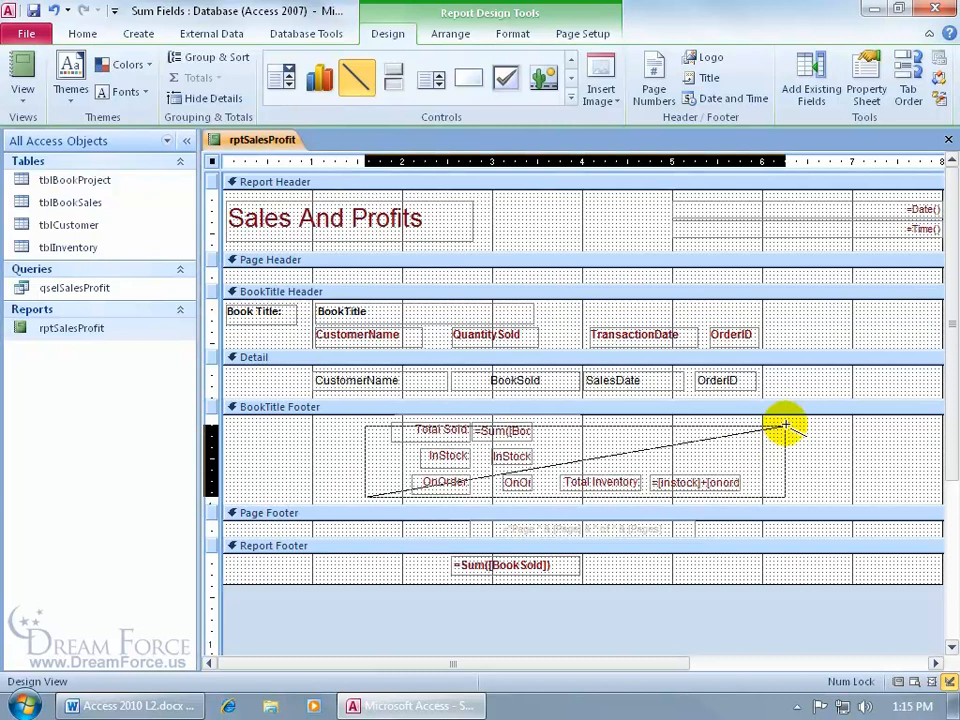
left_click_drag(786, 426, 787, 494)
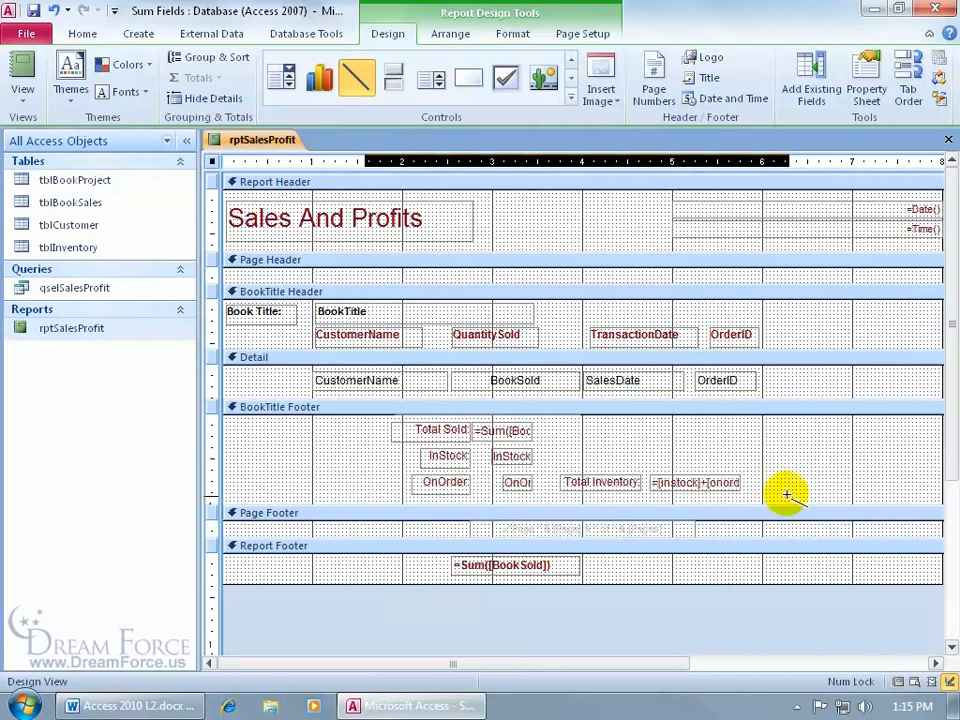
left_click_drag(787, 494, 789, 494)
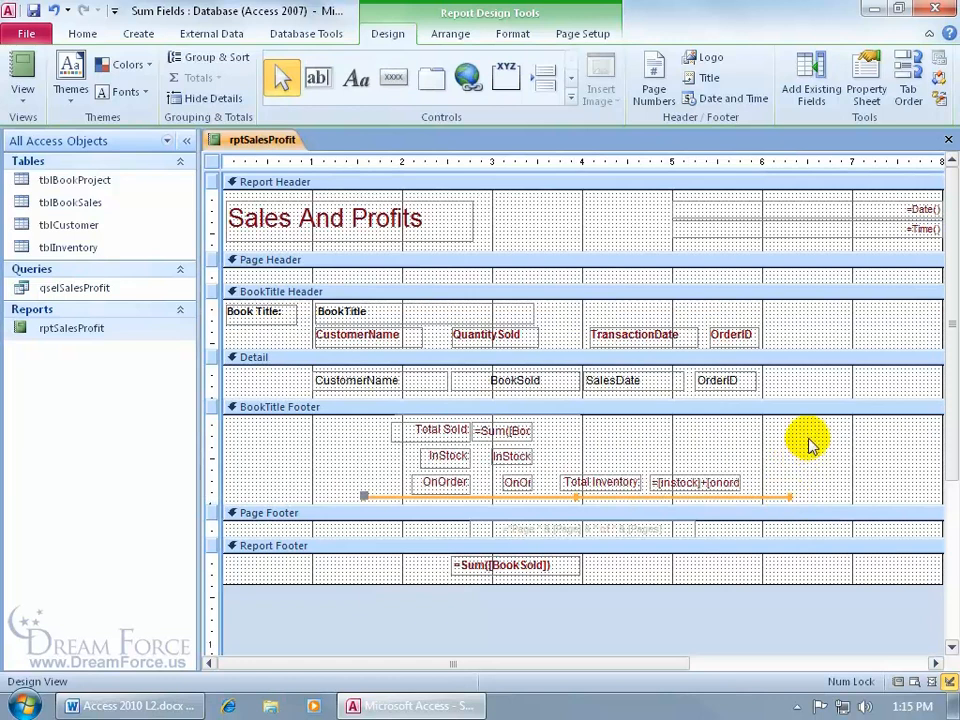
Step: Nudge the new line slightly left and down in the BookTitle Footer, and leave it selected
key("Left")
key("Left")
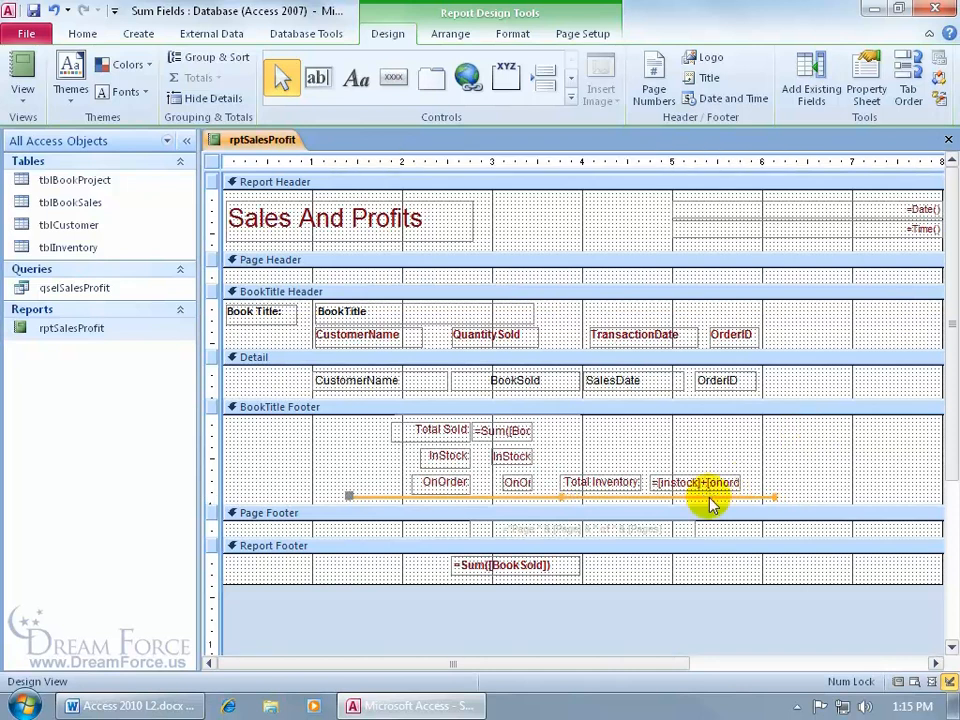
key("Down")
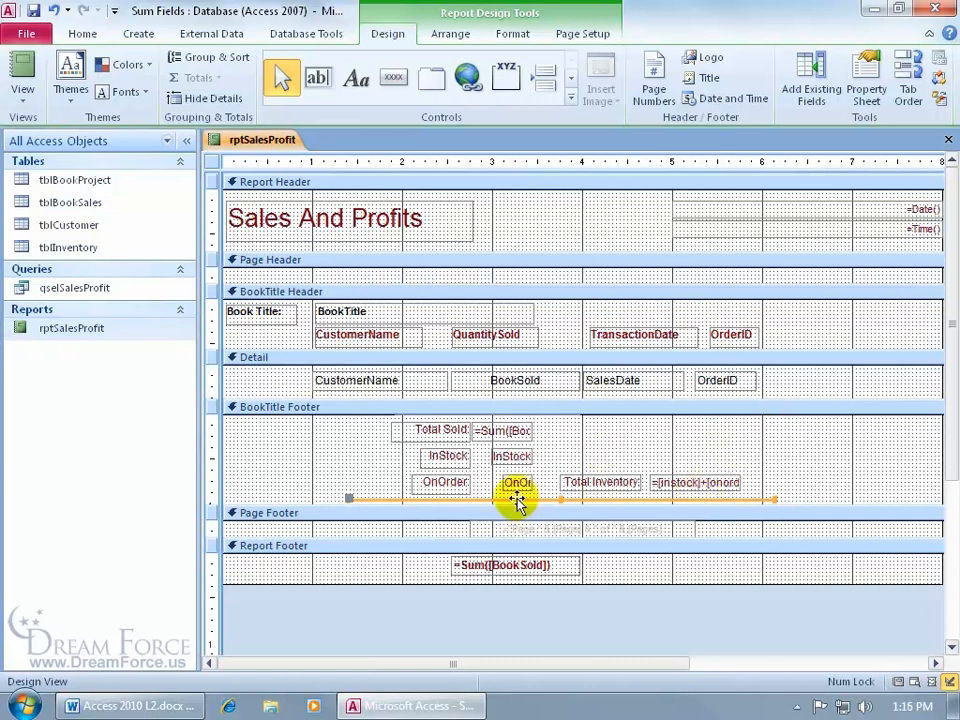
left_click(572, 452)
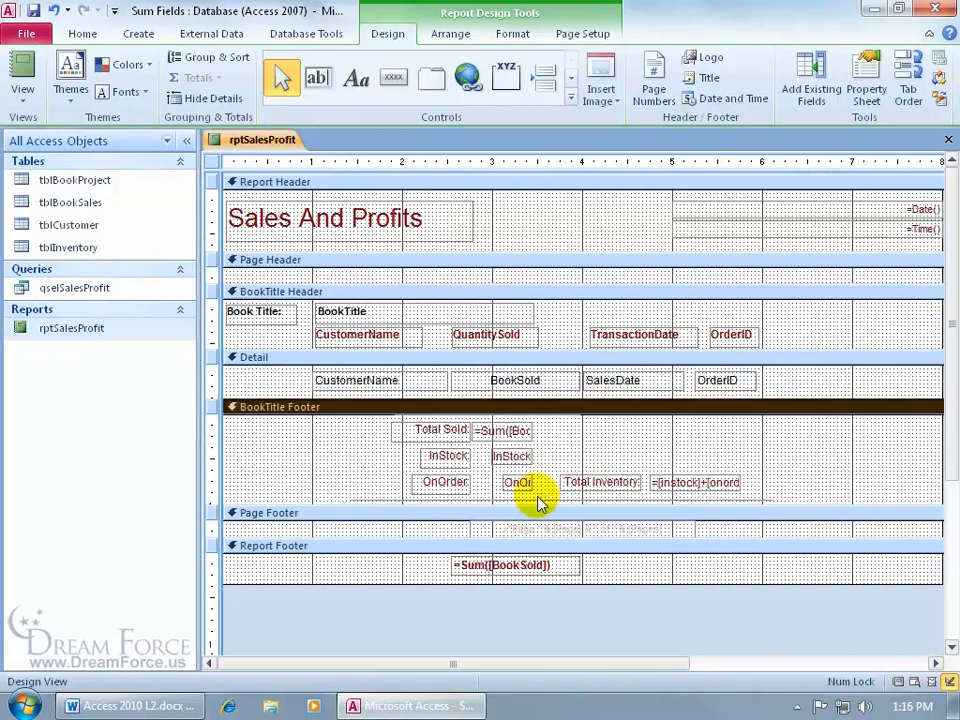
left_click(537, 500)
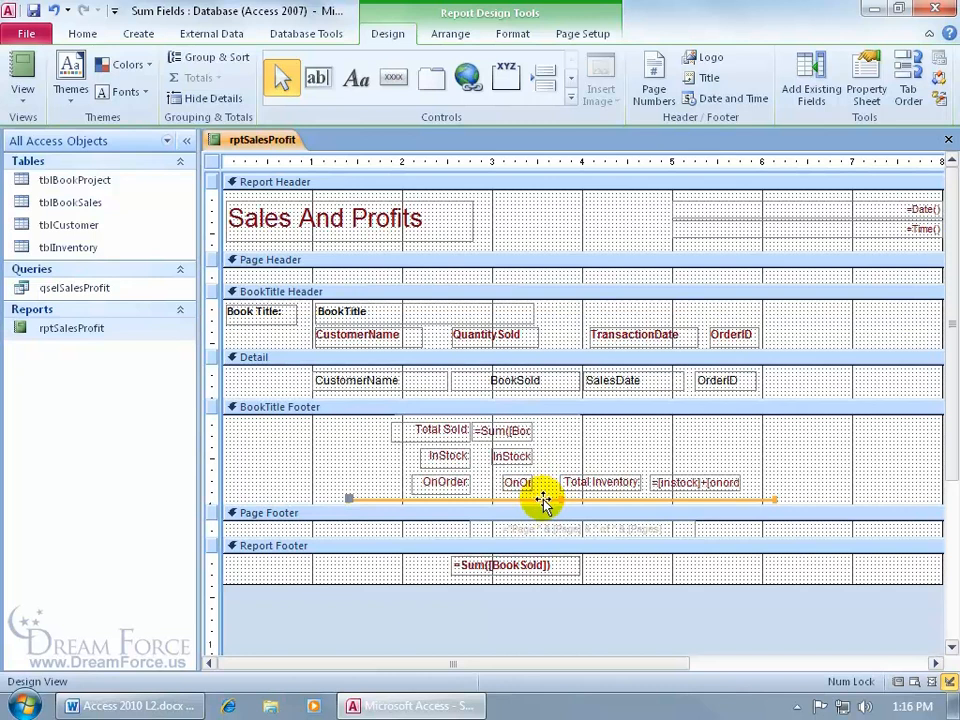
Step: Set the border style of the separator line Line145 in the BookTitle Footer to Dashes
left_click(544, 476)
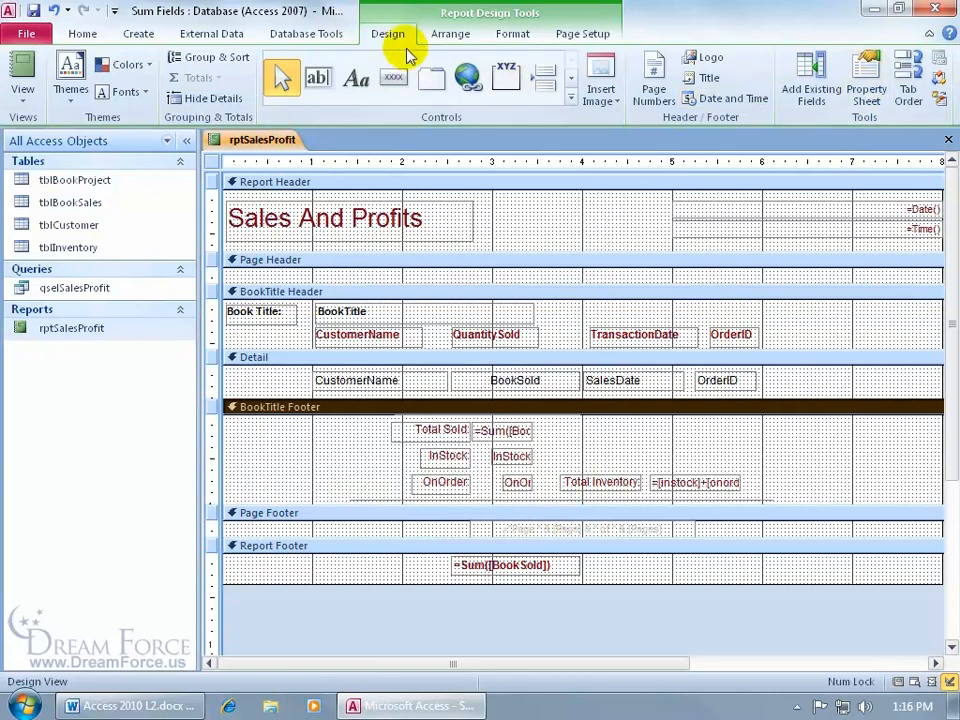
left_click(866, 88)
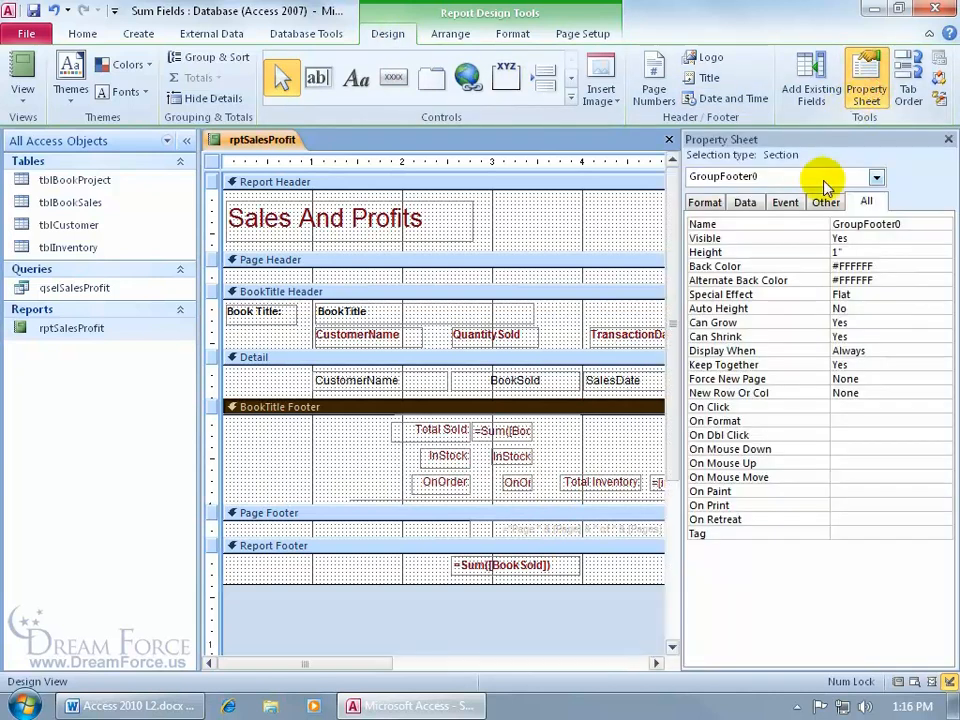
left_click(876, 177)
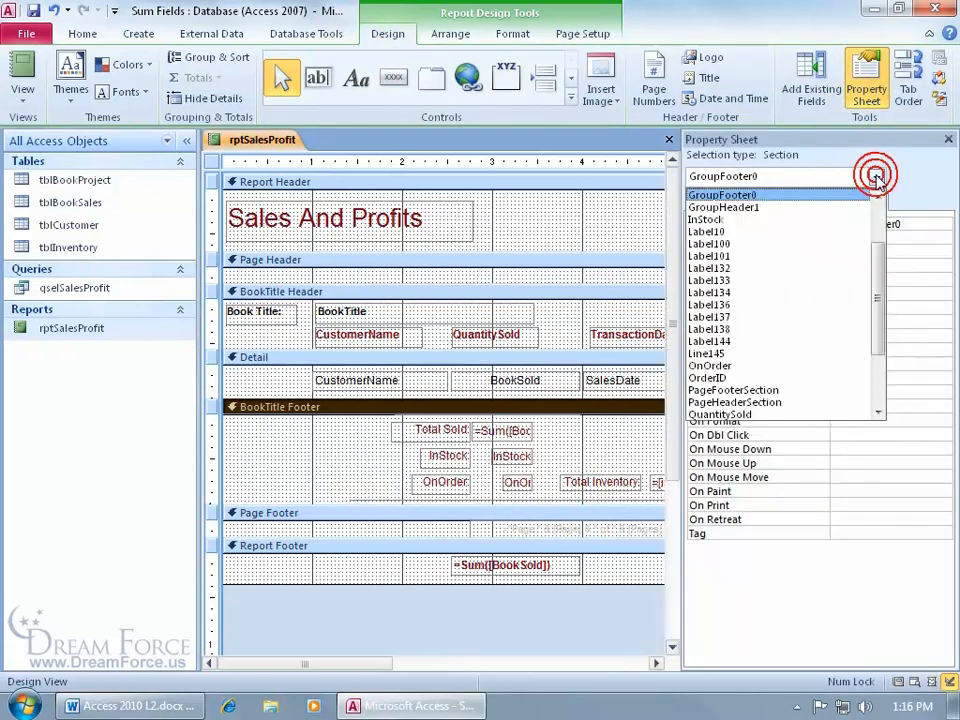
left_click_drag(877, 247, 876, 291)
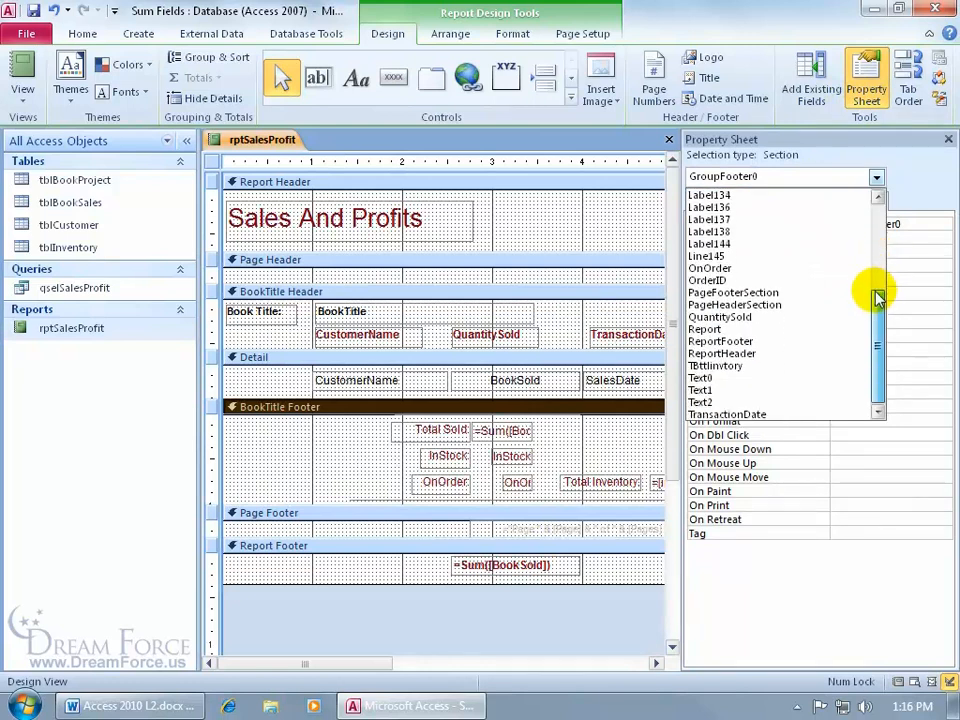
left_click(728, 258)
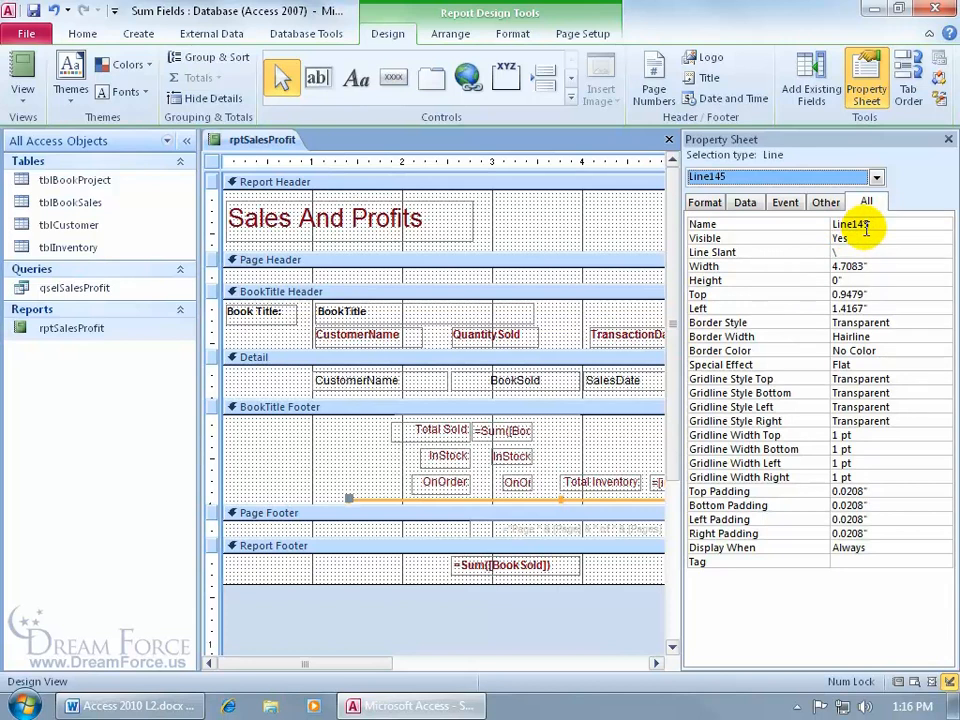
left_click(860, 323)
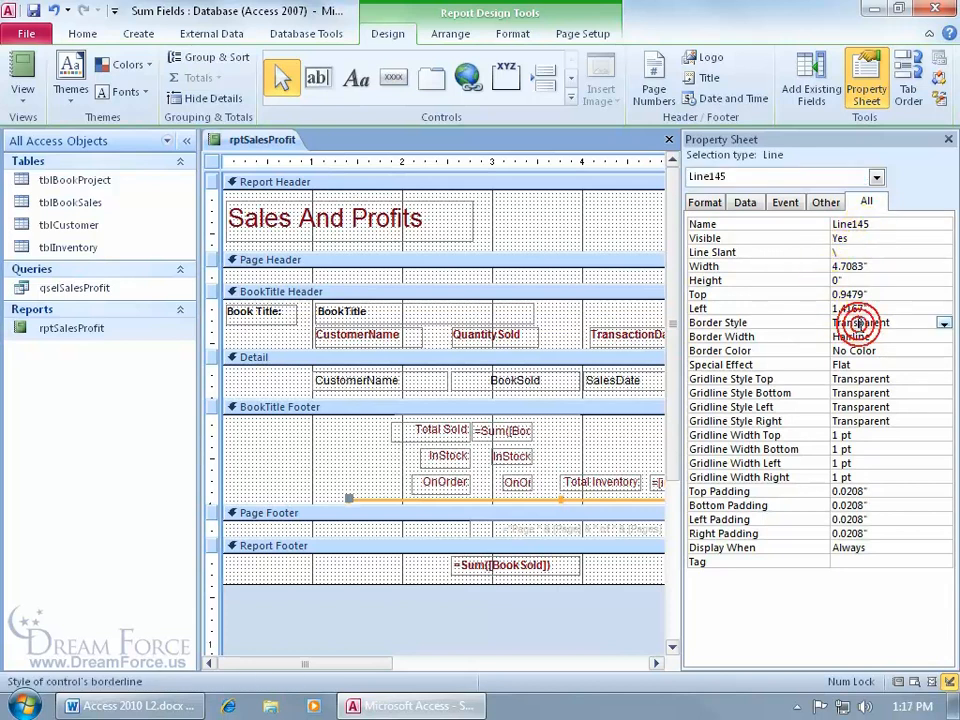
left_click(942, 322)
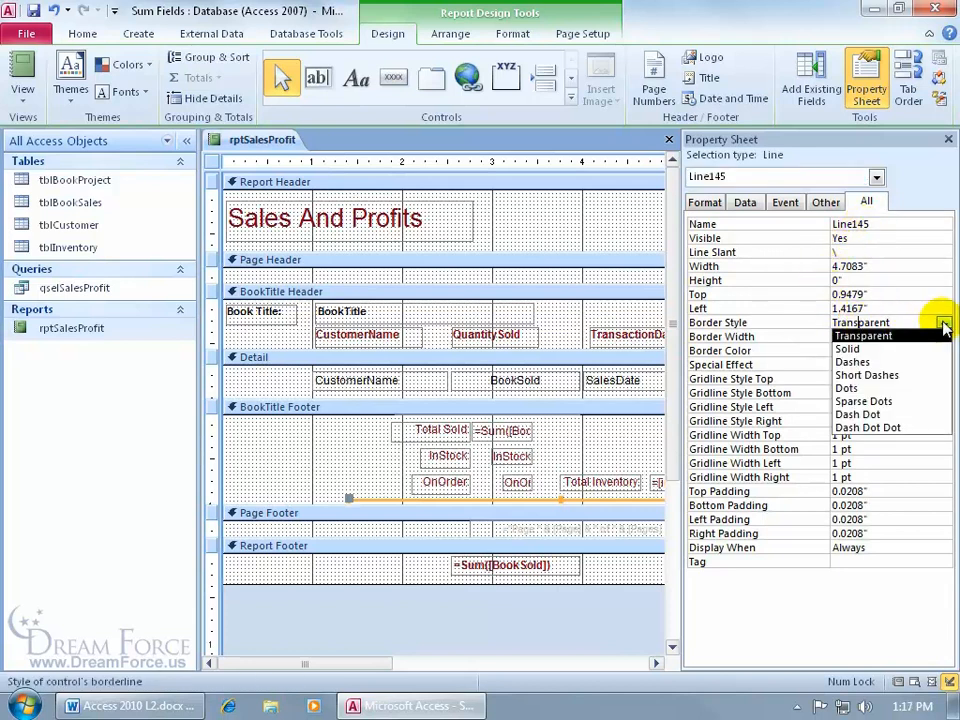
left_click(916, 362)
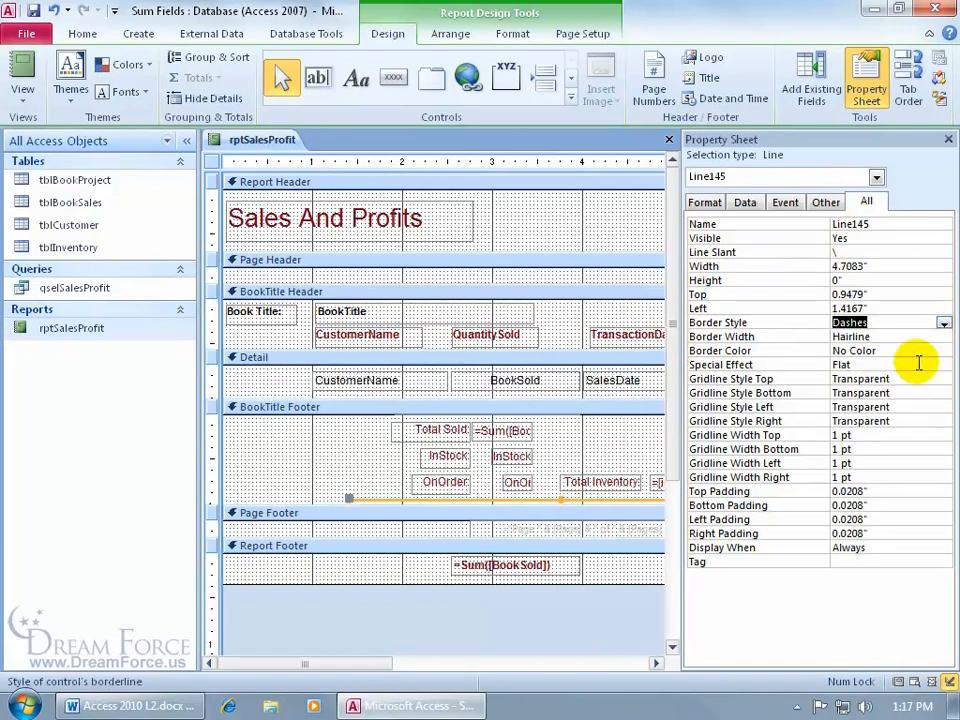
left_click(875, 351)
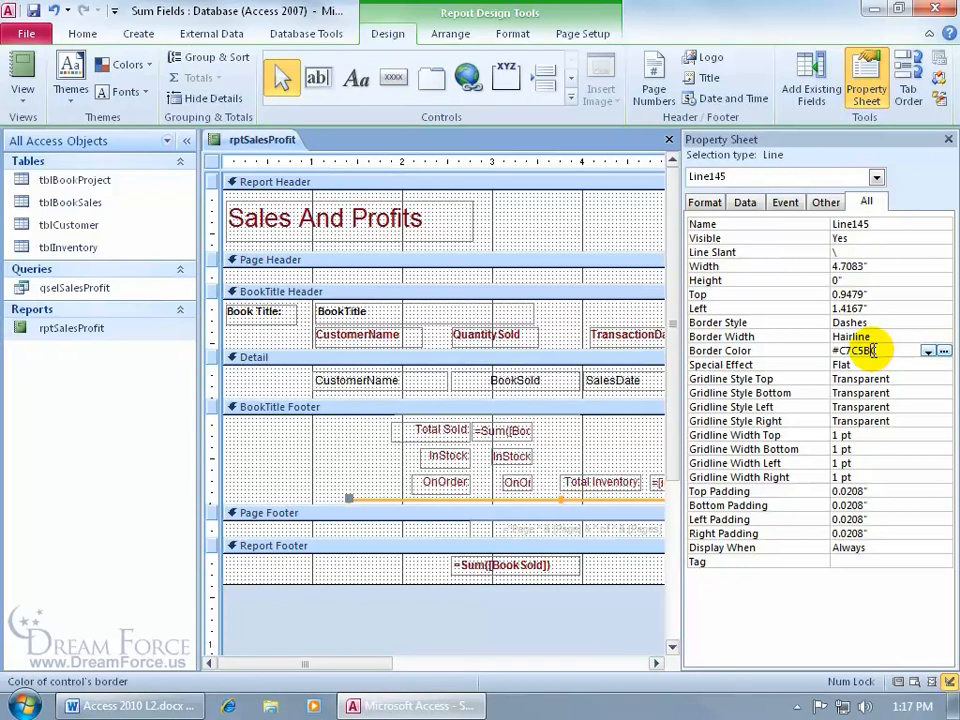
left_click(930, 351)
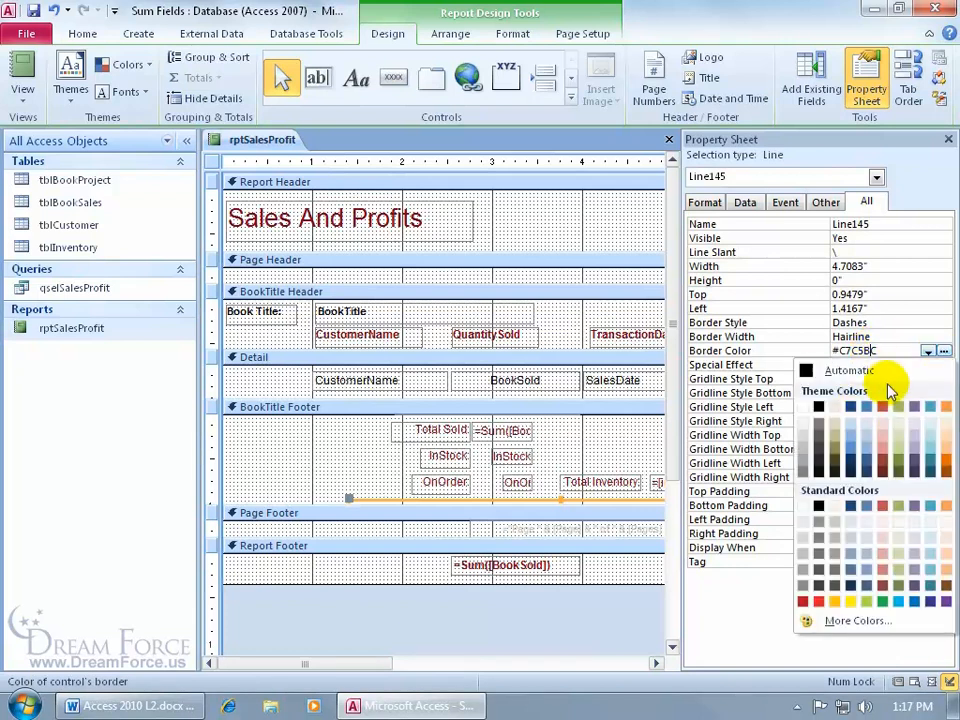
left_click(926, 350)
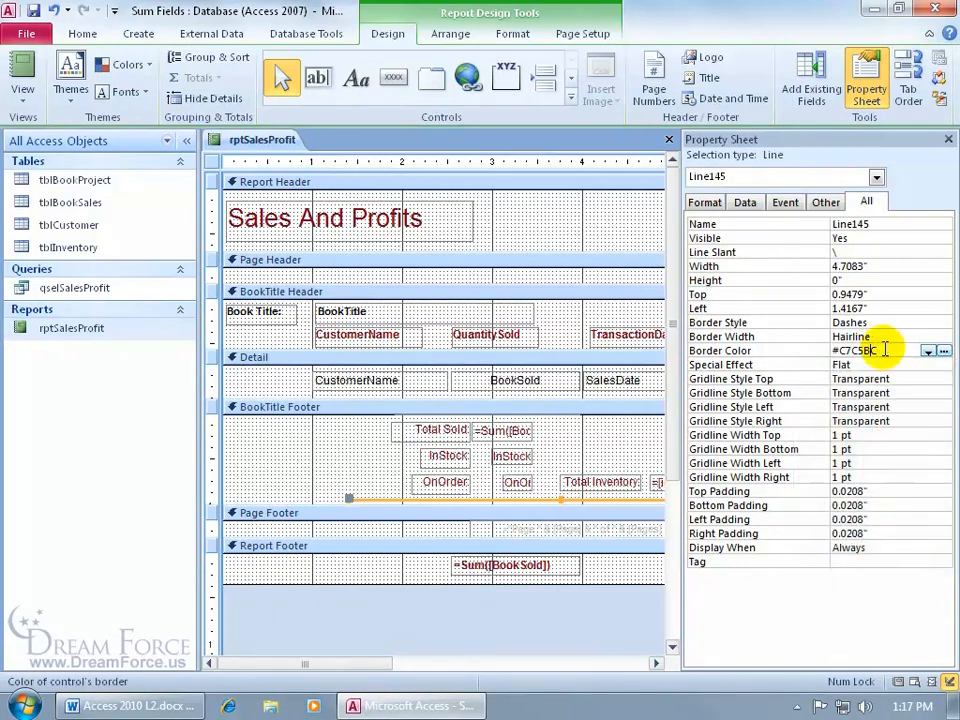
Step: Copy the OnOrder label's fore color #7F001B and apply it as the border color of the separator line Line145
left_click(446, 482)
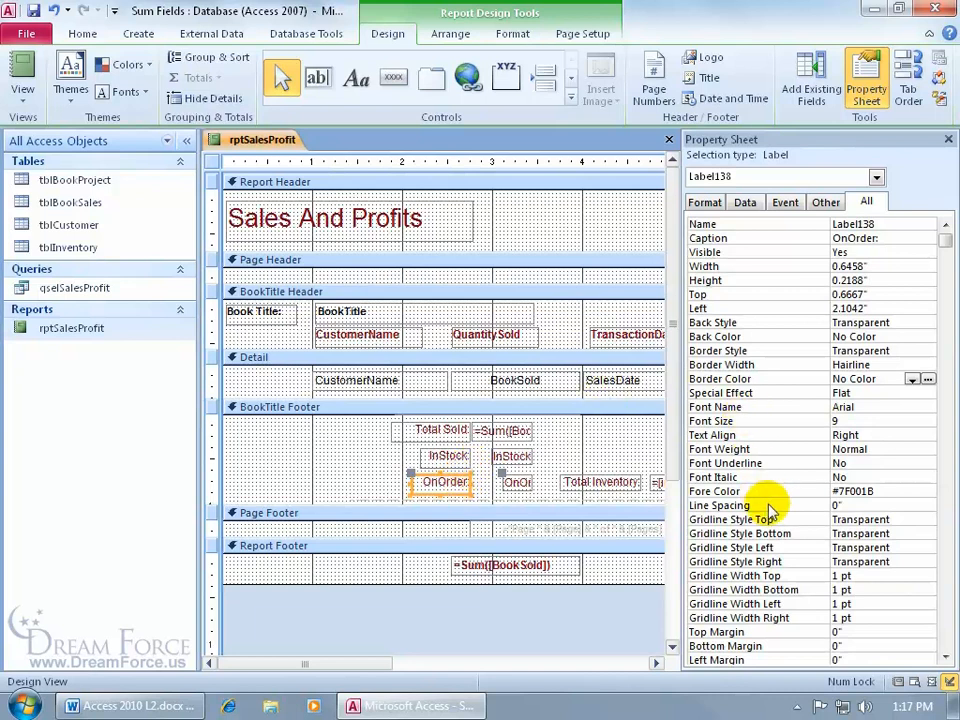
left_click(857, 491)
key("ctrl+c")
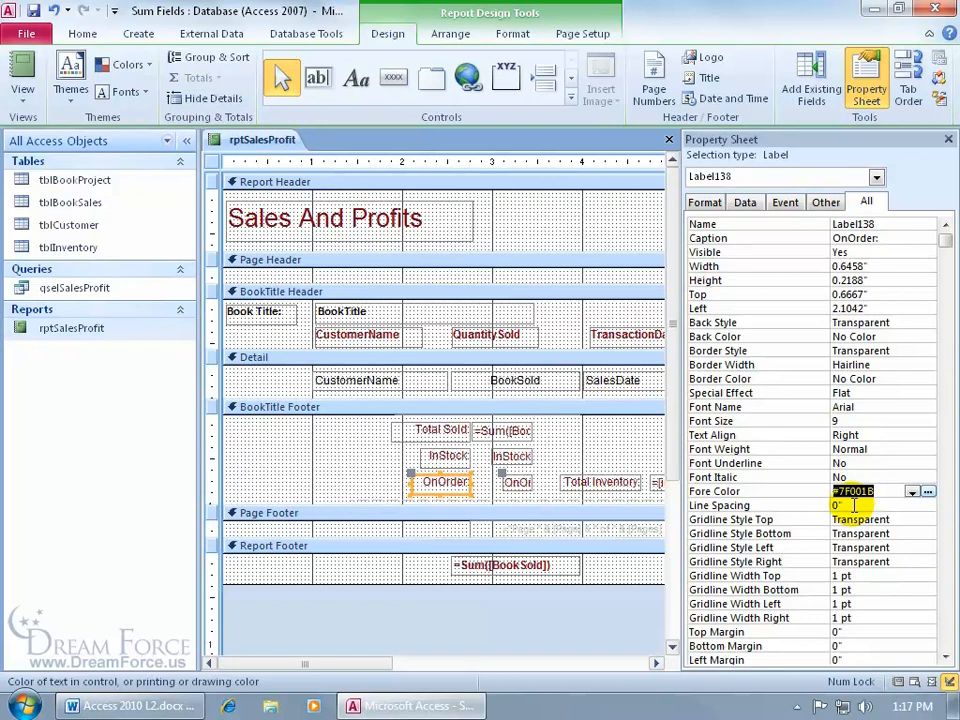
left_click(569, 500)
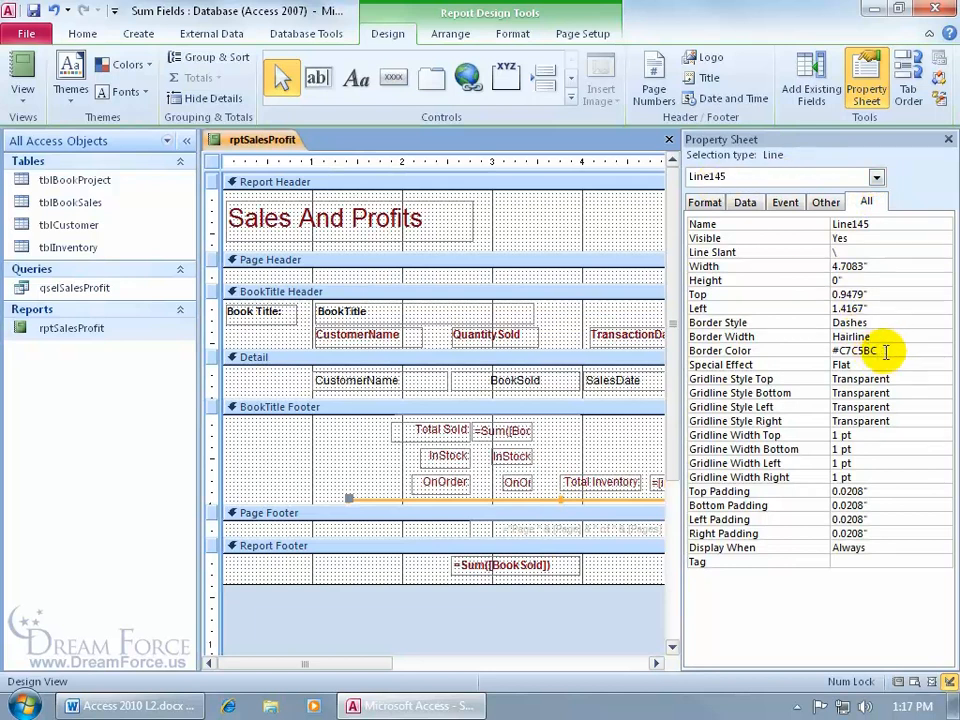
left_click(845, 351)
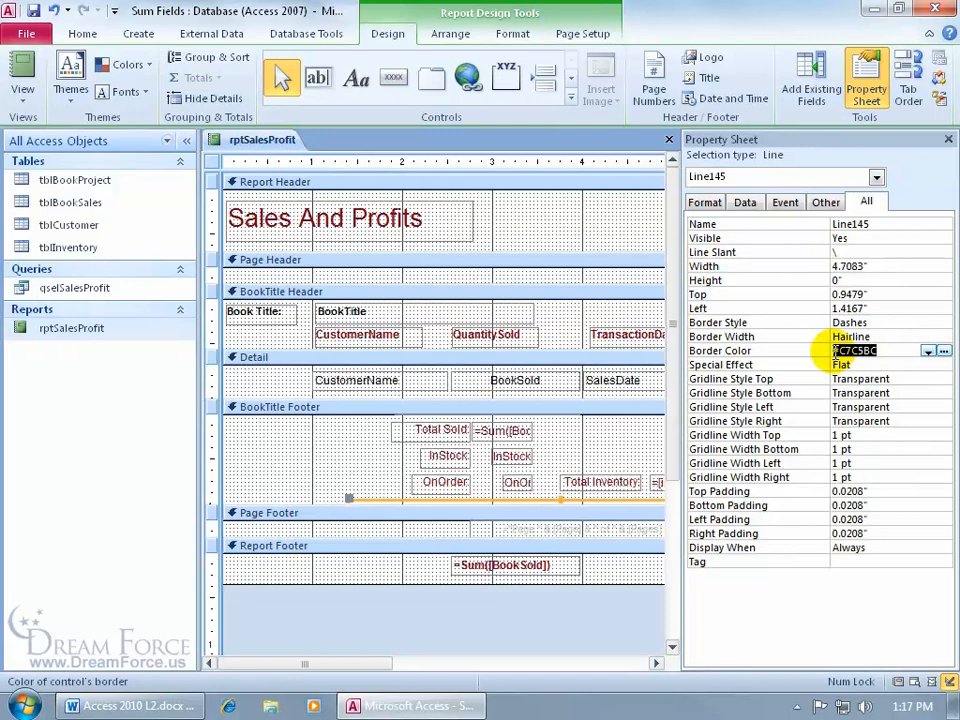
key("ctrl+v")
key("Return")
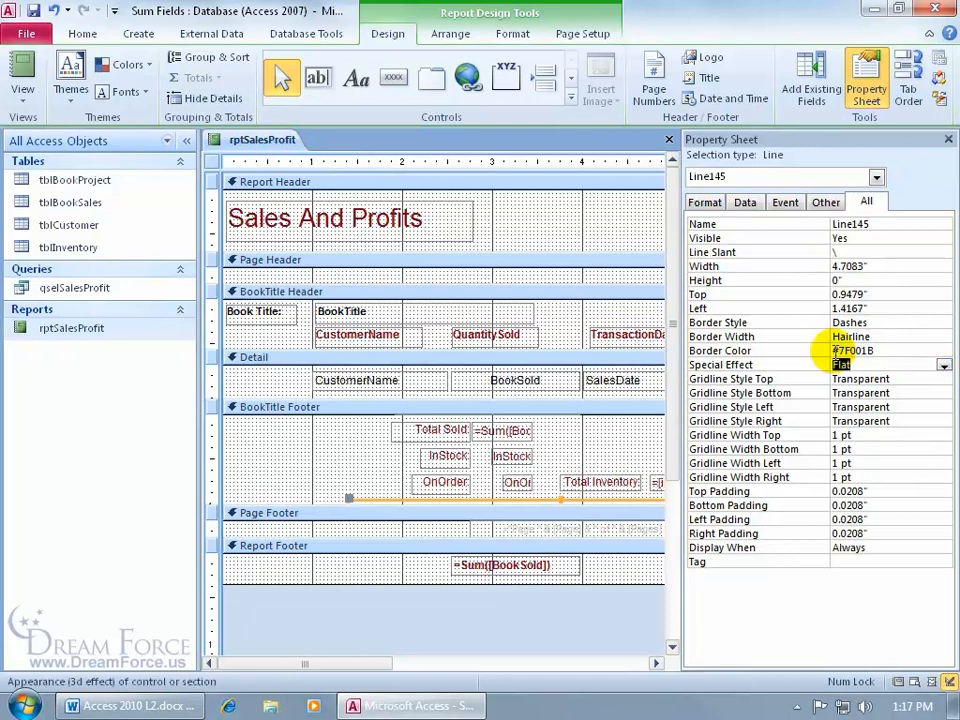
Step: Check the dashed separator line between book groups in Report View, and return the report to Design View
right_click(265, 141)
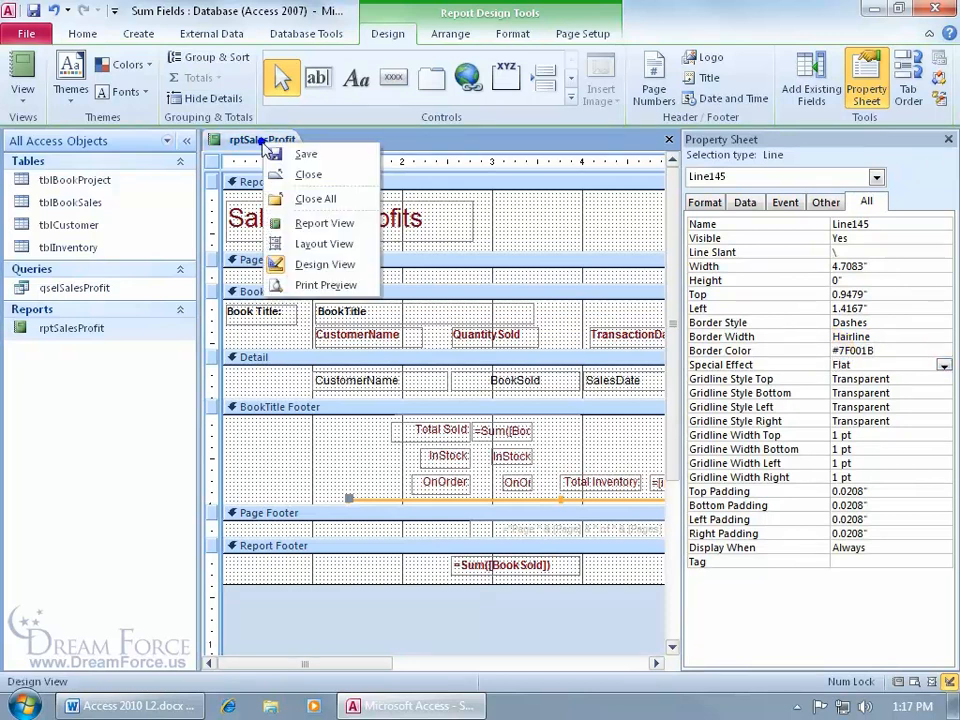
left_click(322, 224)
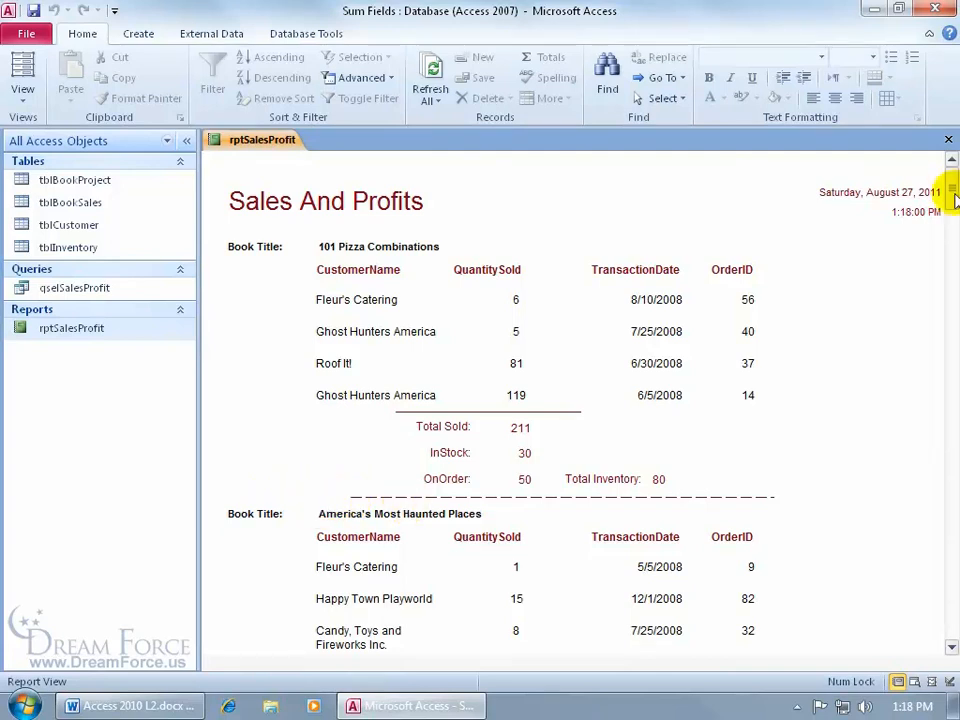
left_click_drag(951, 178, 949, 223)
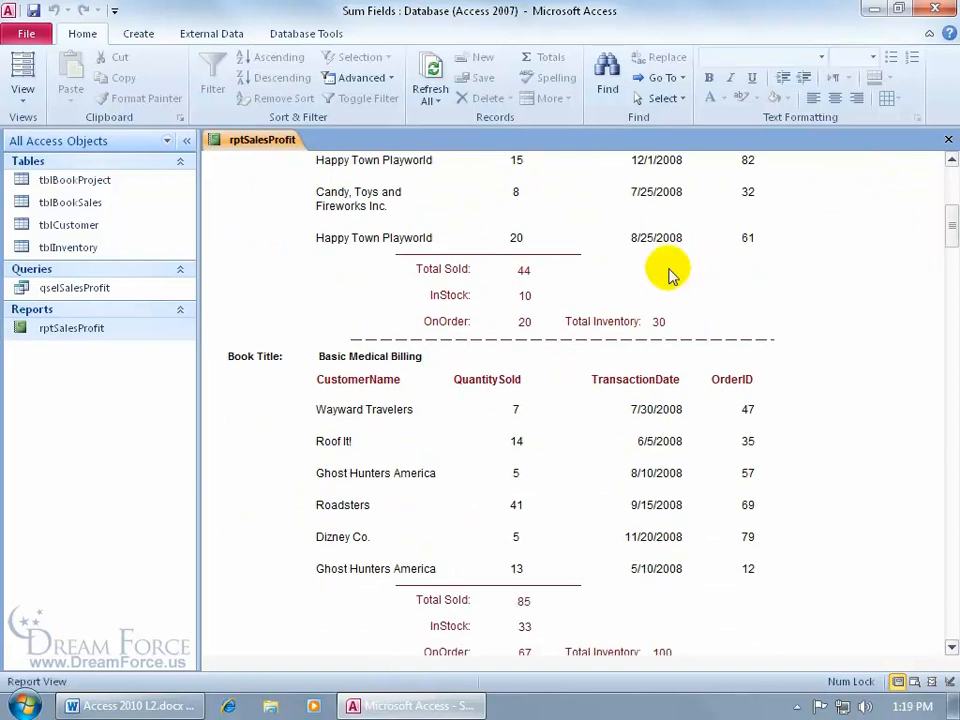
right_click(243, 418)
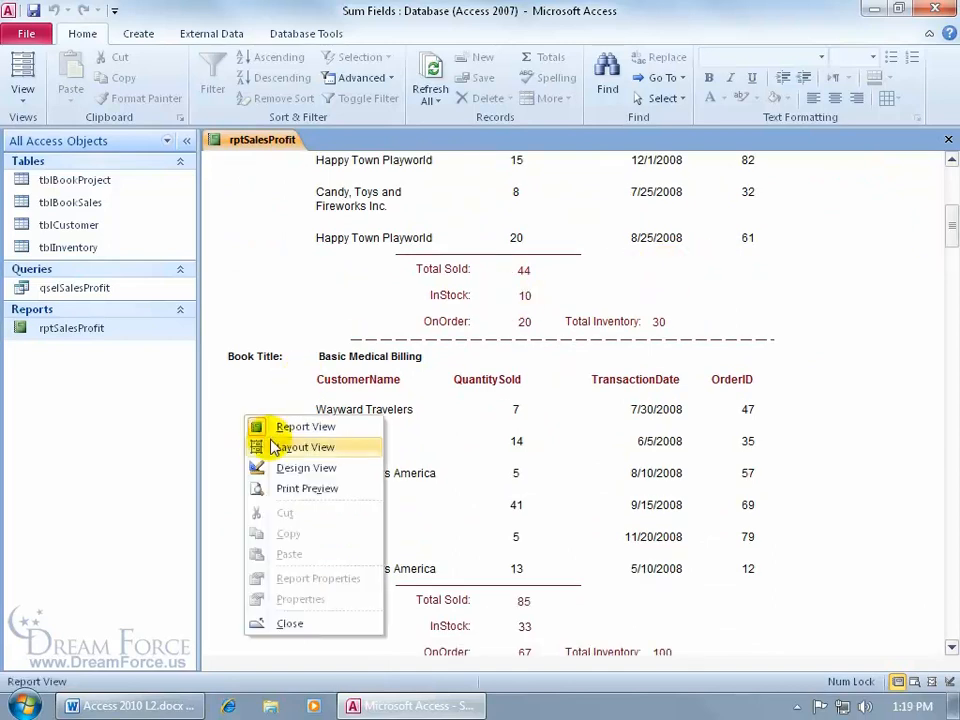
left_click(265, 467)
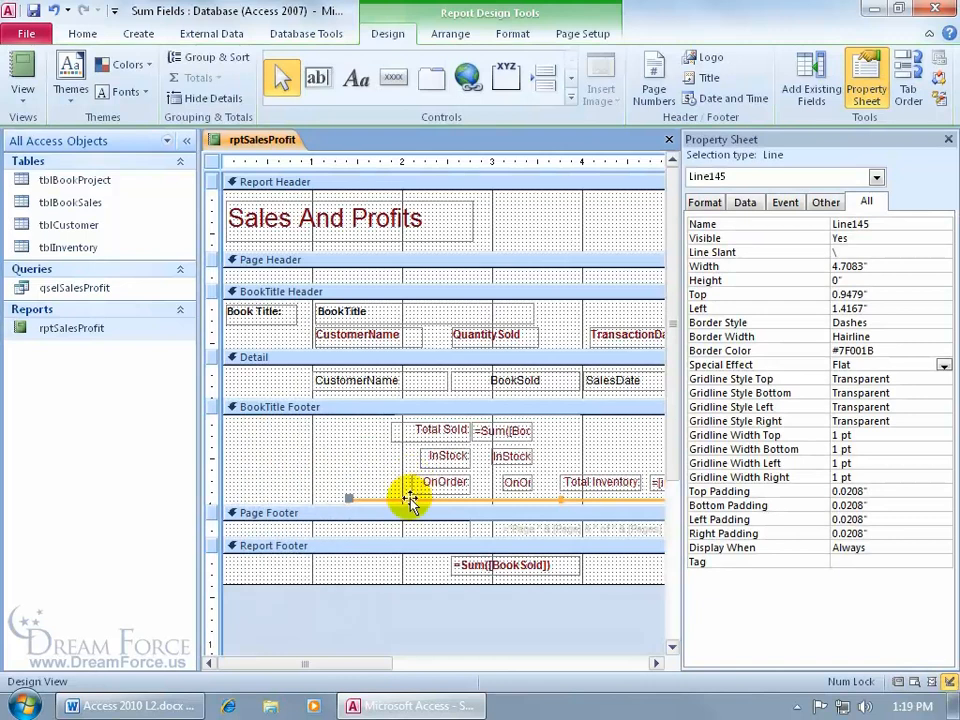
Step: Move the dashed line in the BookTitle Footer to about 1.04 inches from the left and 0.96 inches from the section's top
left_click_drag(410, 497, 407, 498)
key("Left")
key("Left")
key("Left")
key("Left")
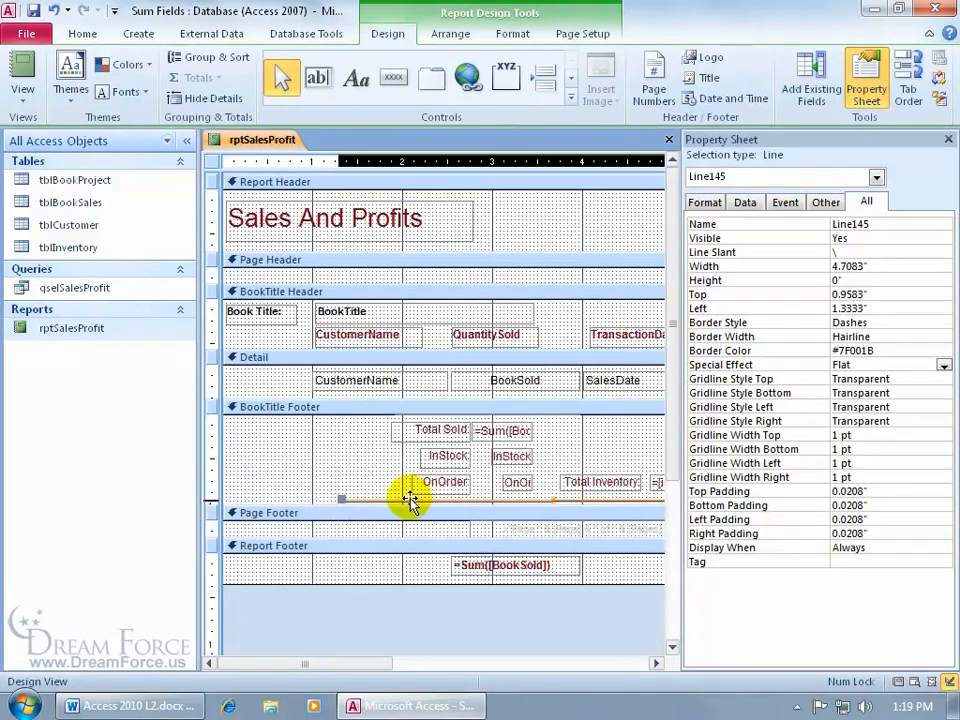
key("ctrl+Left")
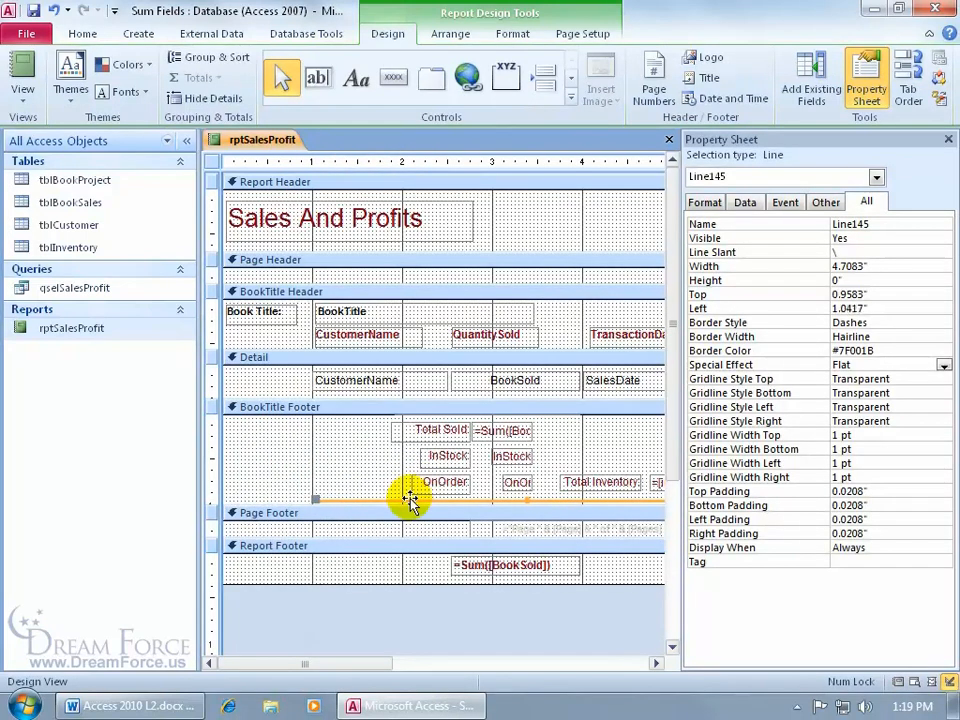
Step: Nudge the dashed line in the BookTitle Footer left to 1" and lengthen it to about 5.2"
key("ctrl+Left")
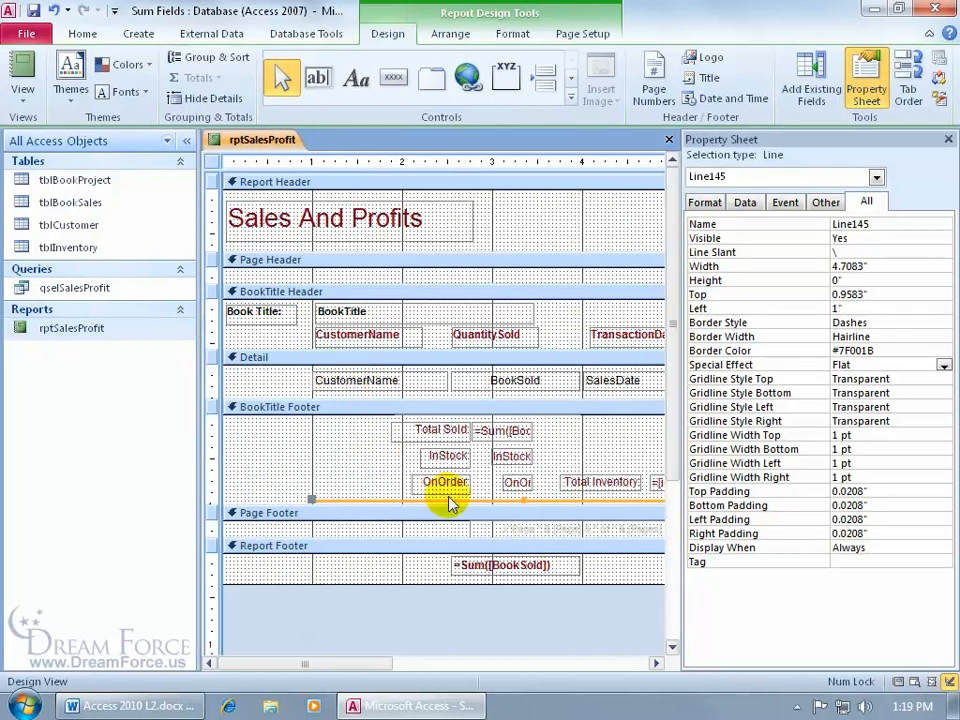
left_click(947, 139)
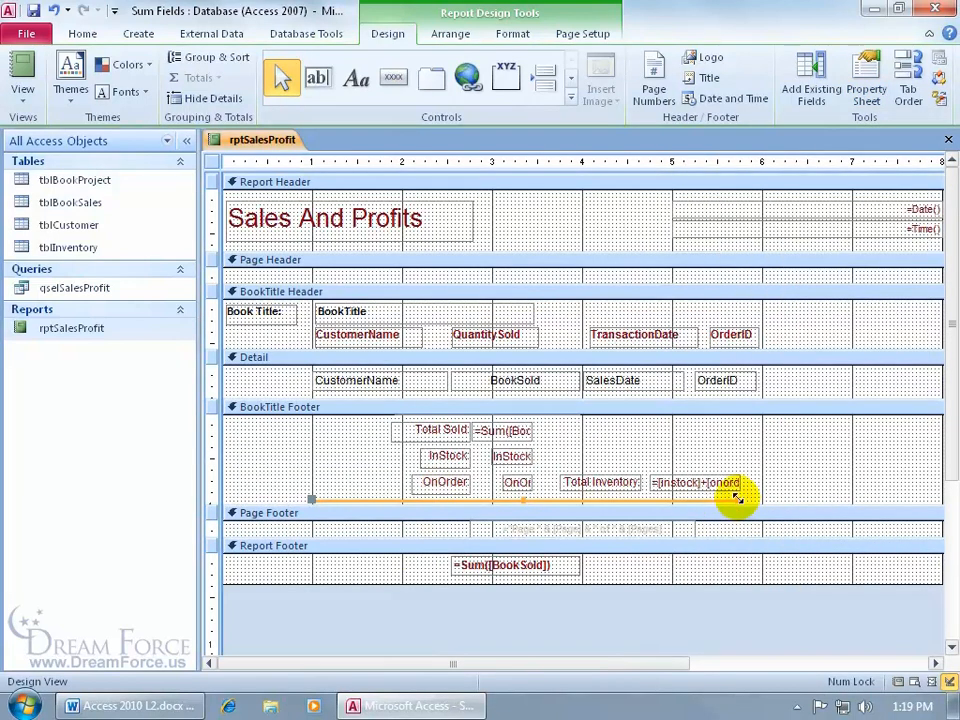
left_click_drag(737, 497, 784, 496)
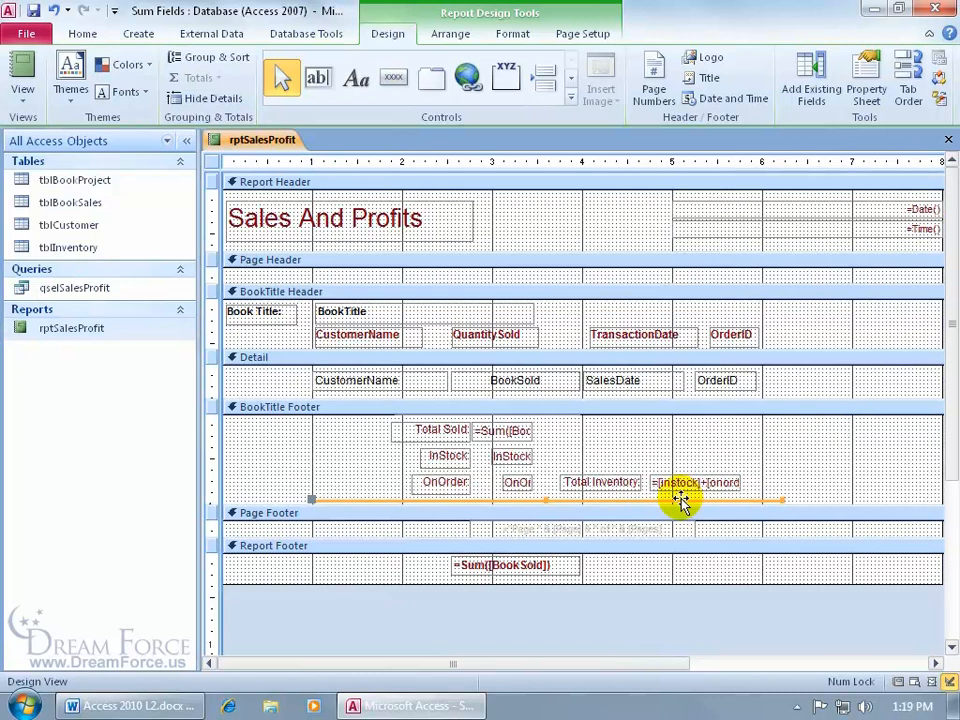
left_click_drag(782, 497, 793, 499)
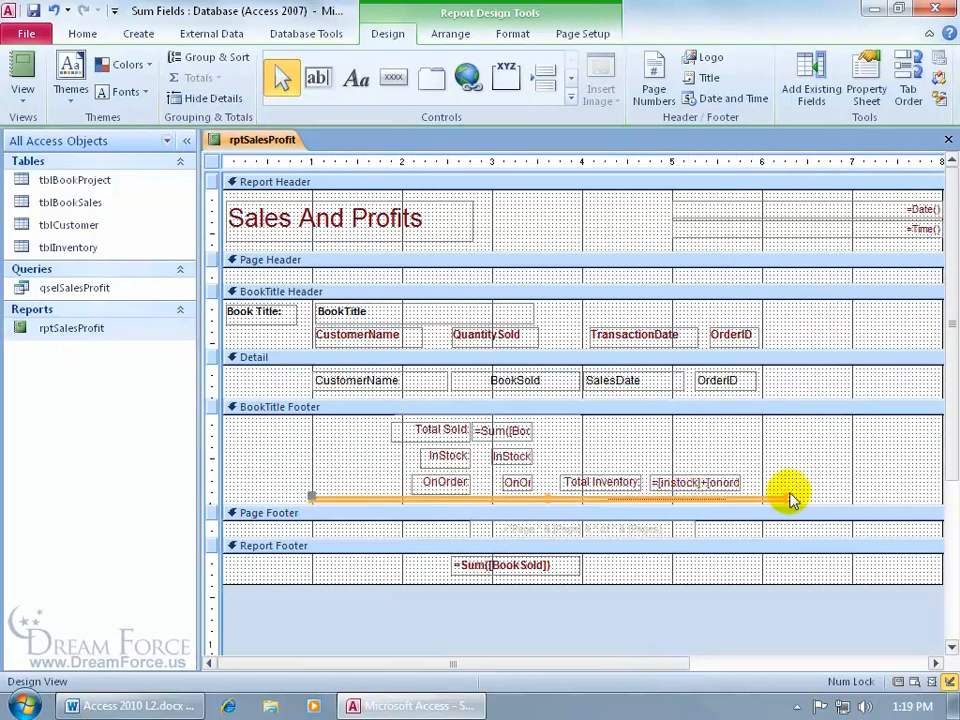
left_click(55, 10)
Step: Set the width of the BookTitle Footer's dashed line to 6" in its properties
double_click(522, 500)
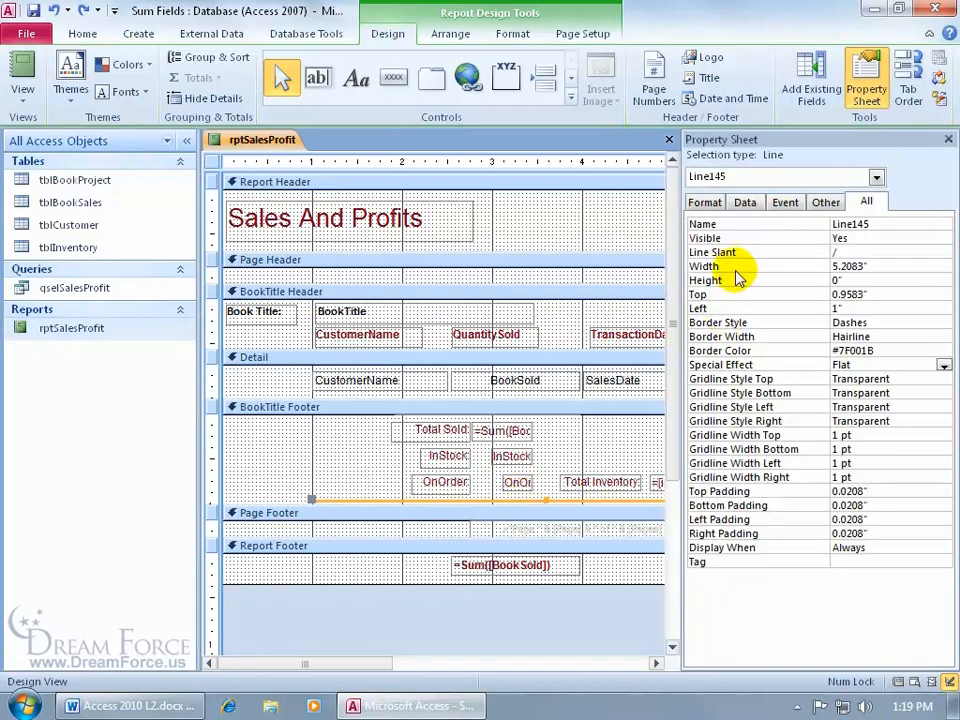
double_click(838, 265)
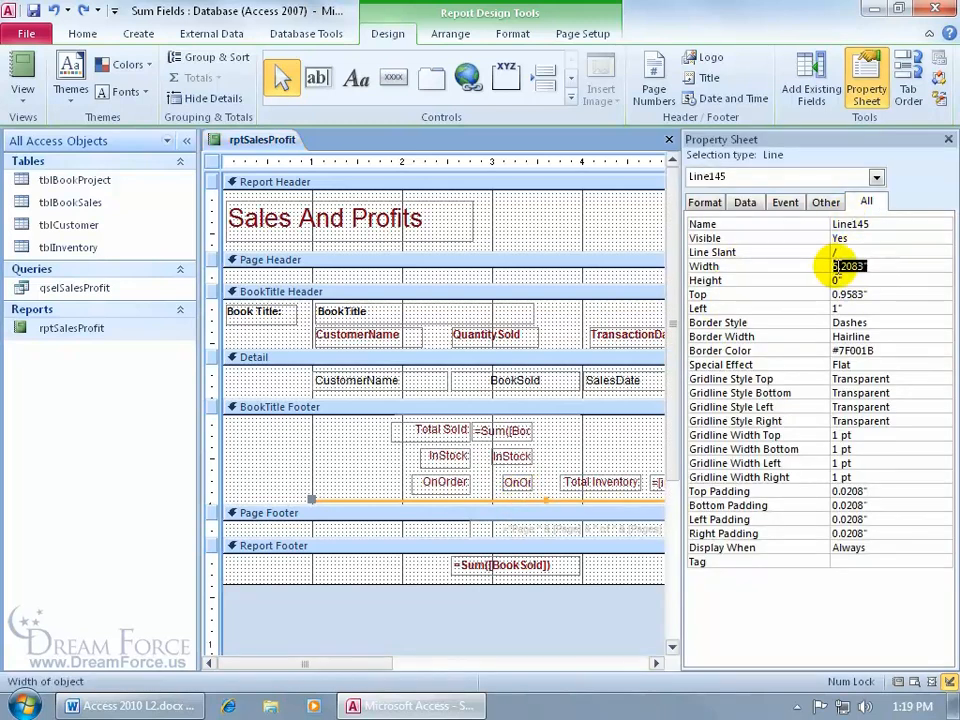
type("6")
key("Return")
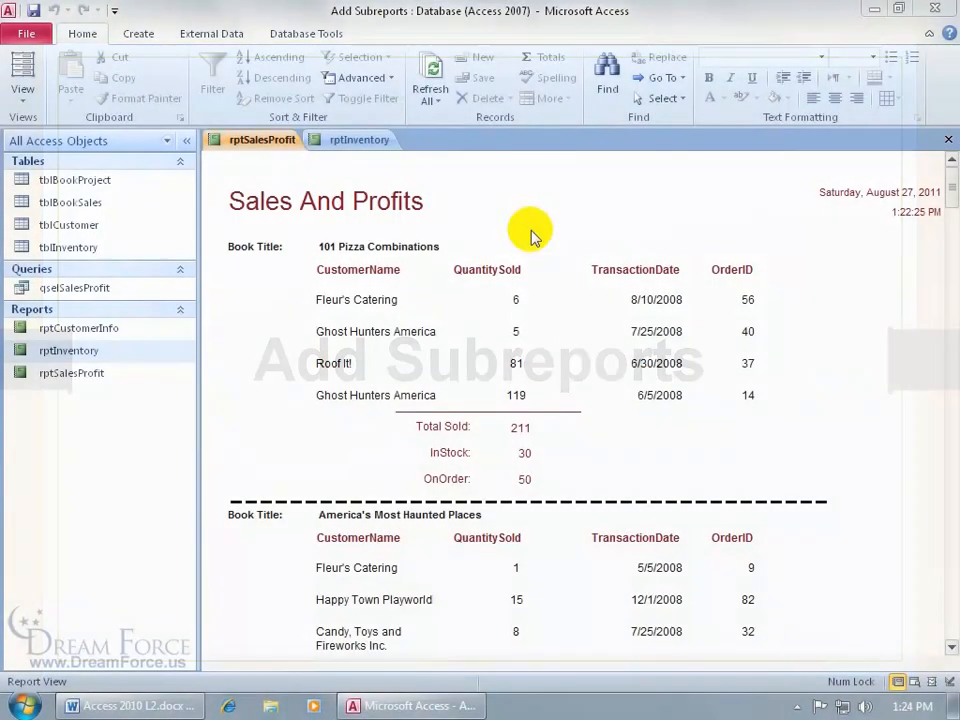
Step: Look over the rptInventory report and open rptSalesProfit in Design View
left_click(349, 143)
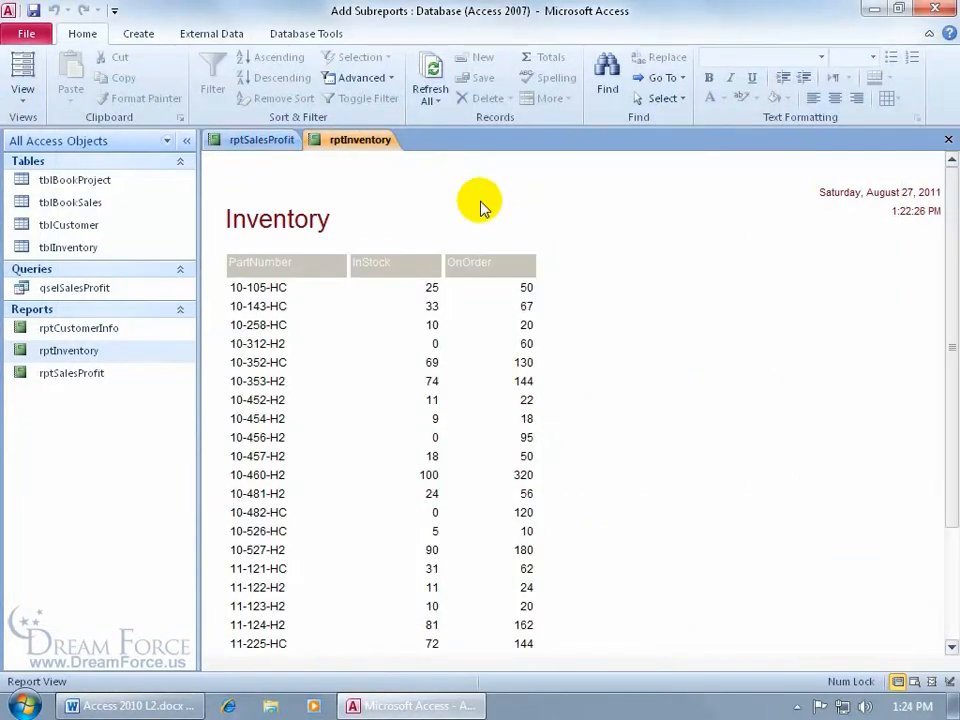
left_click(272, 148)
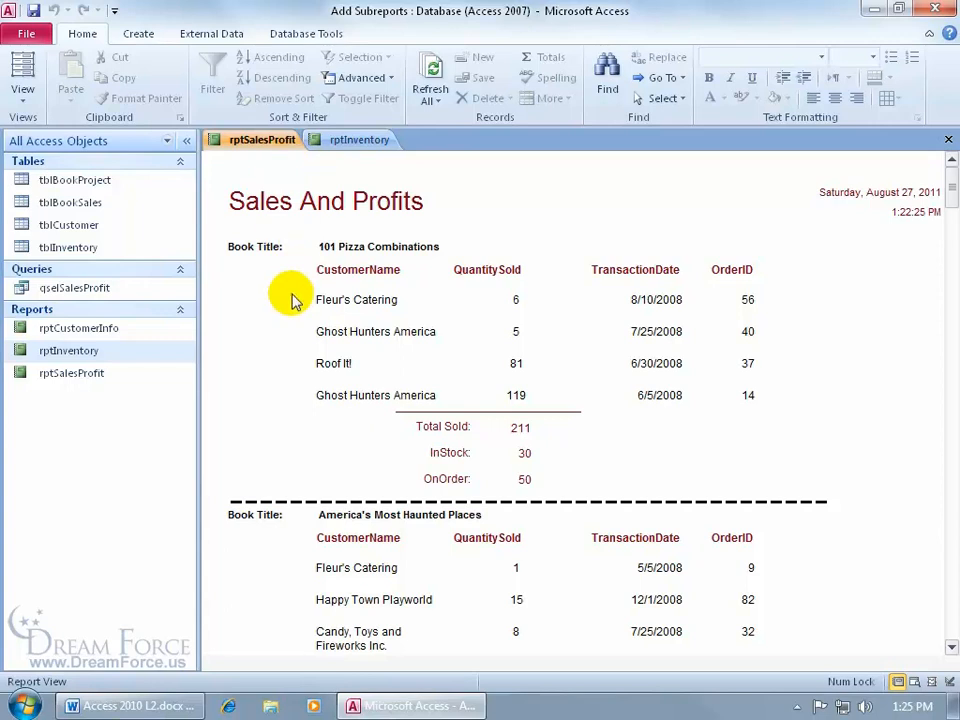
right_click(308, 174)
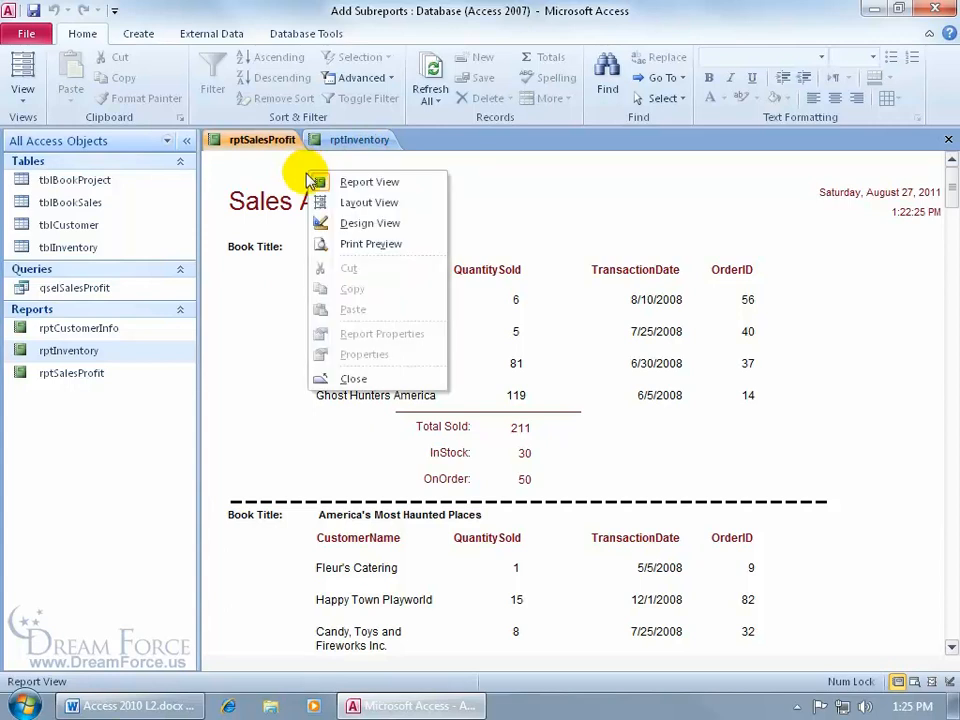
left_click(318, 223)
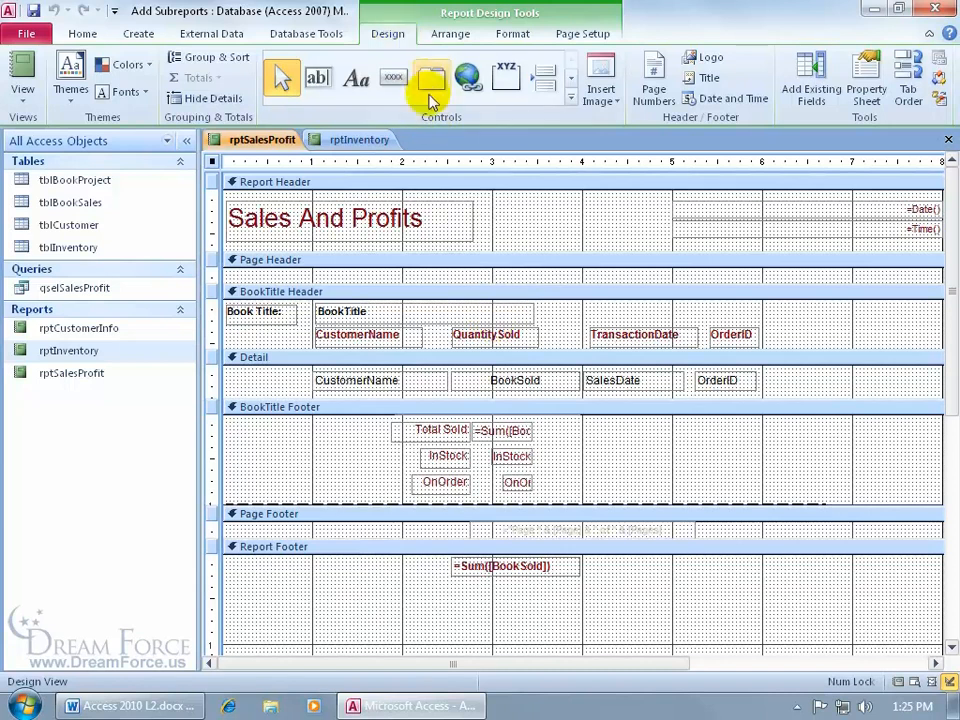
Step: Insert a Subform/Subreport control in the Report Footer, just below the Sum of BookSold text box
left_click(571, 98)
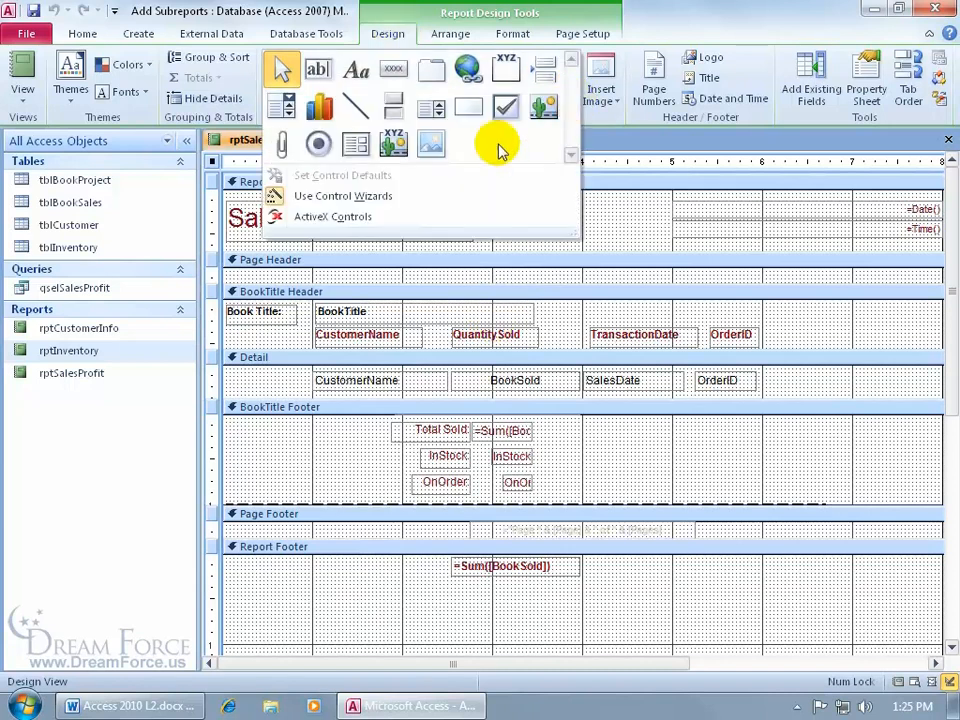
left_click(357, 145)
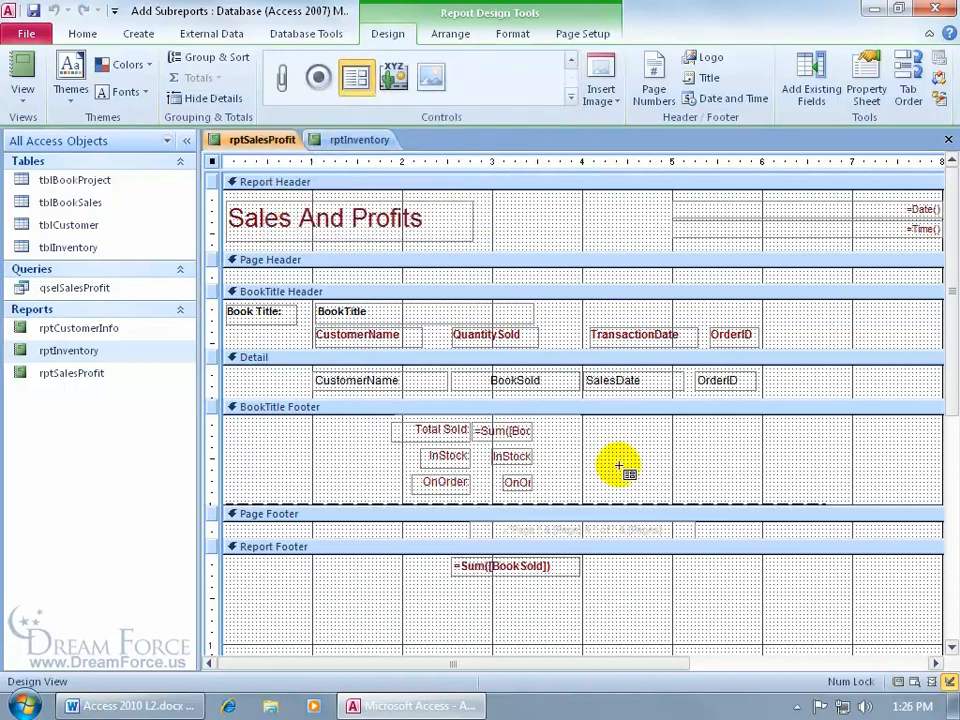
left_click_drag(953, 302, 953, 476)
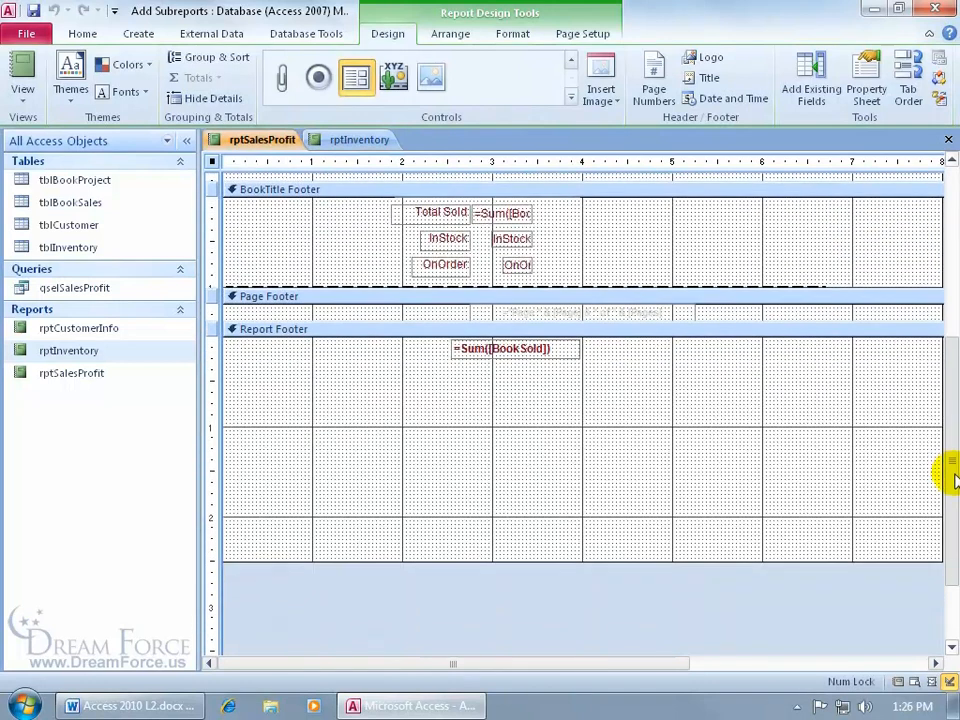
left_click(451, 380)
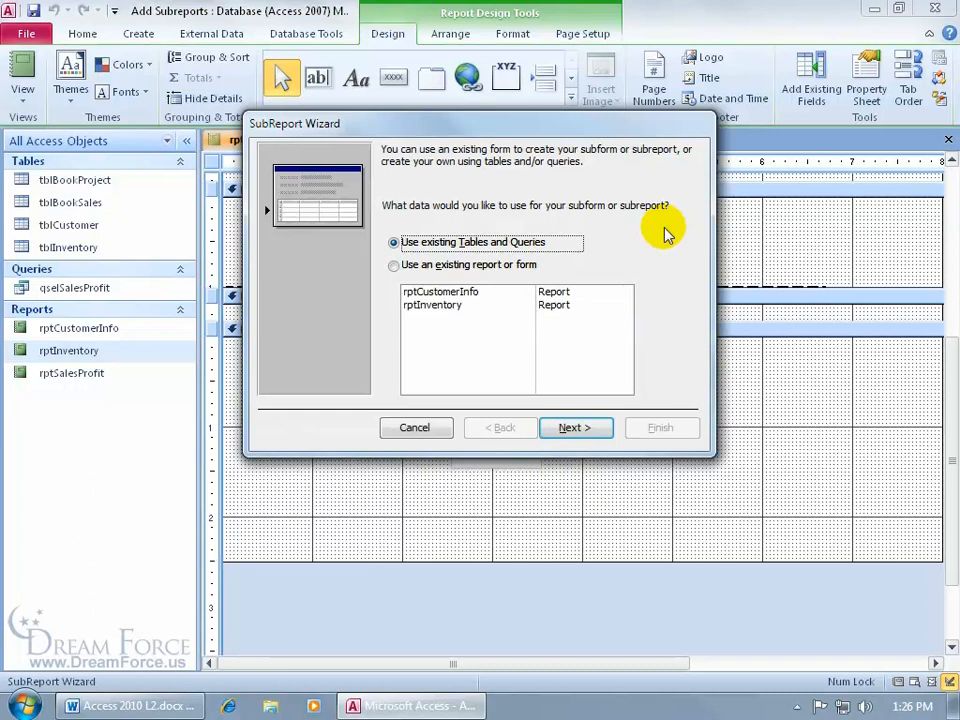
Step: Base the subreport on the existing report rptInventory and choose None for the fields linking it to the main report
left_click(395, 266)
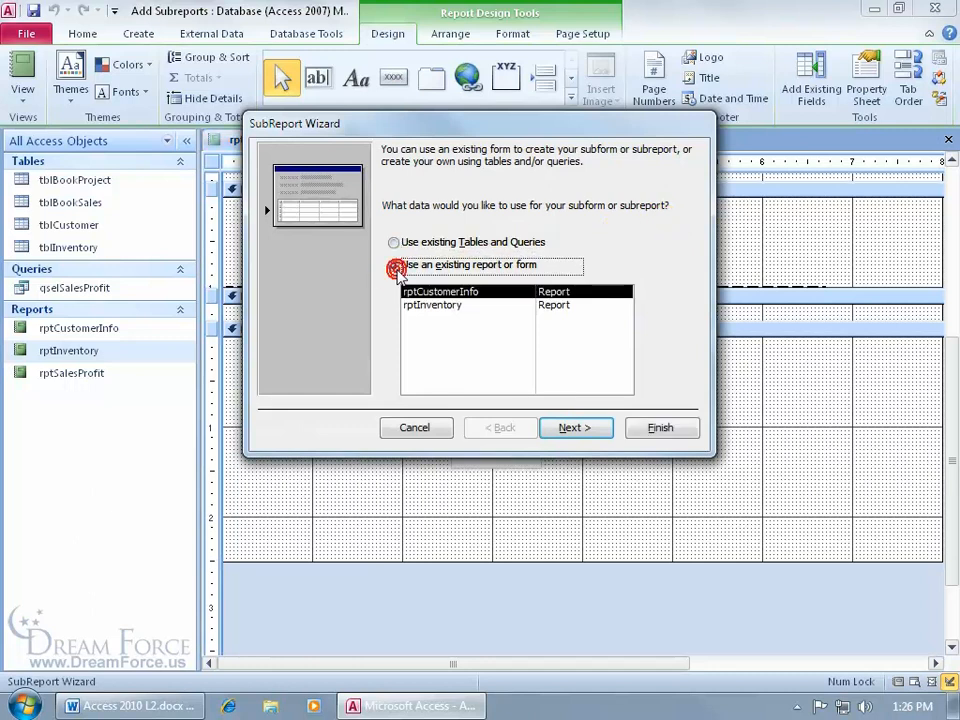
left_click(432, 306)
left_click(574, 428)
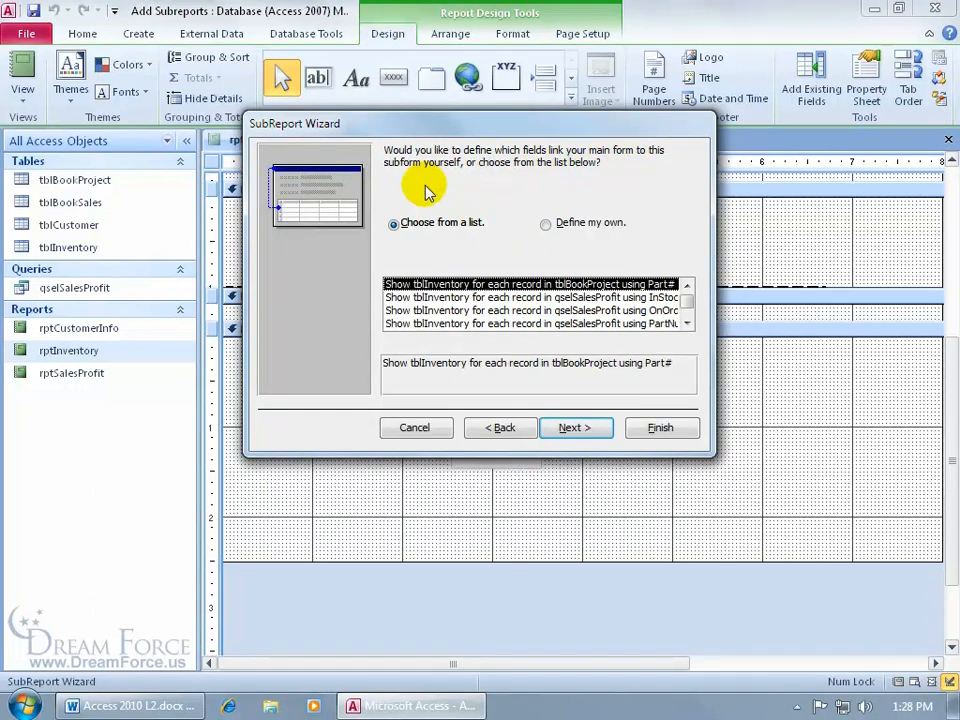
left_click(687, 322)
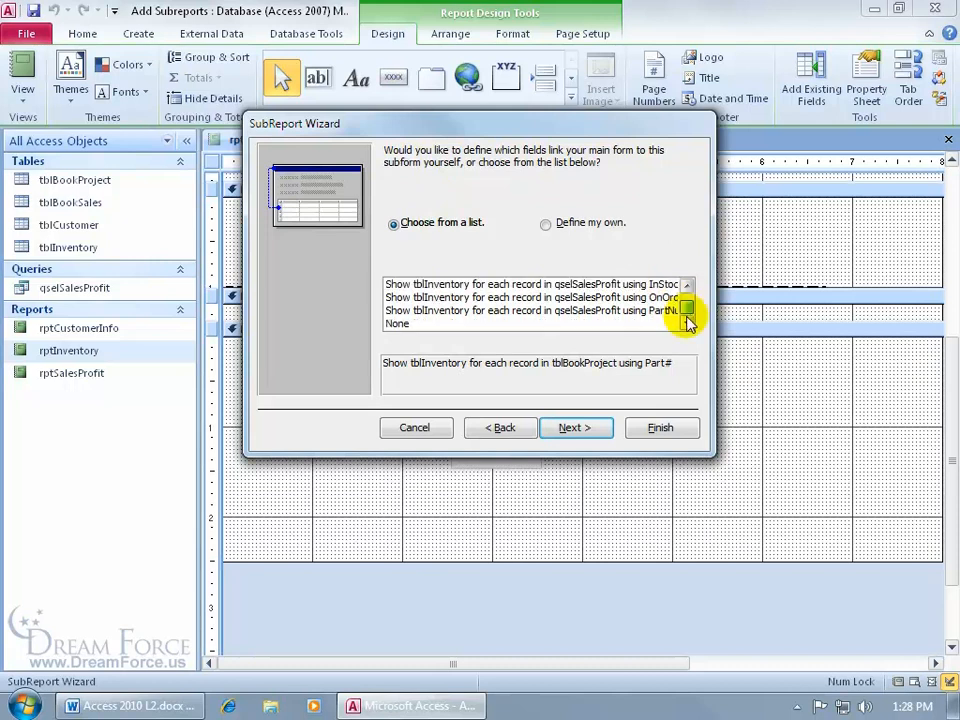
left_click(497, 324)
left_click(574, 427)
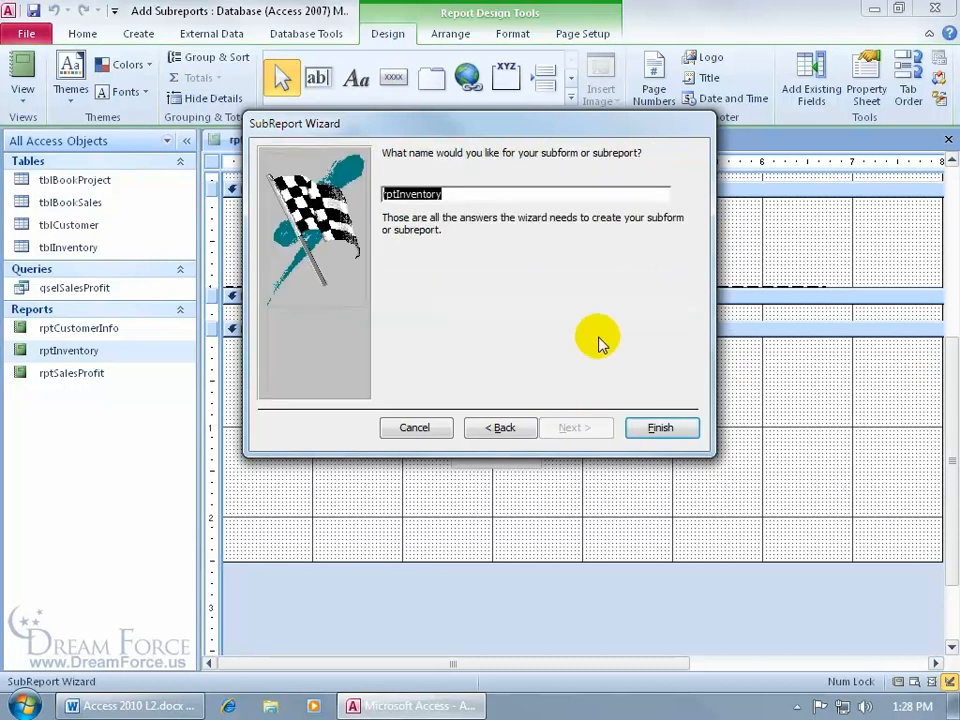
Step: Name the subreport subInventory and finish the wizard
left_click(388, 195)
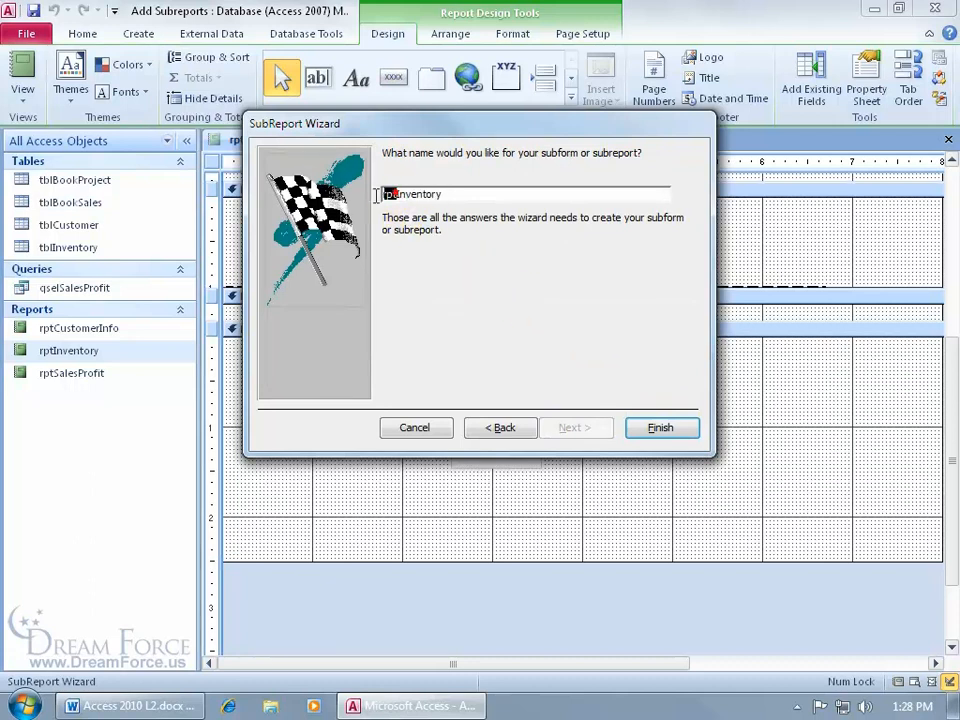
key("Delete")
type("sub")
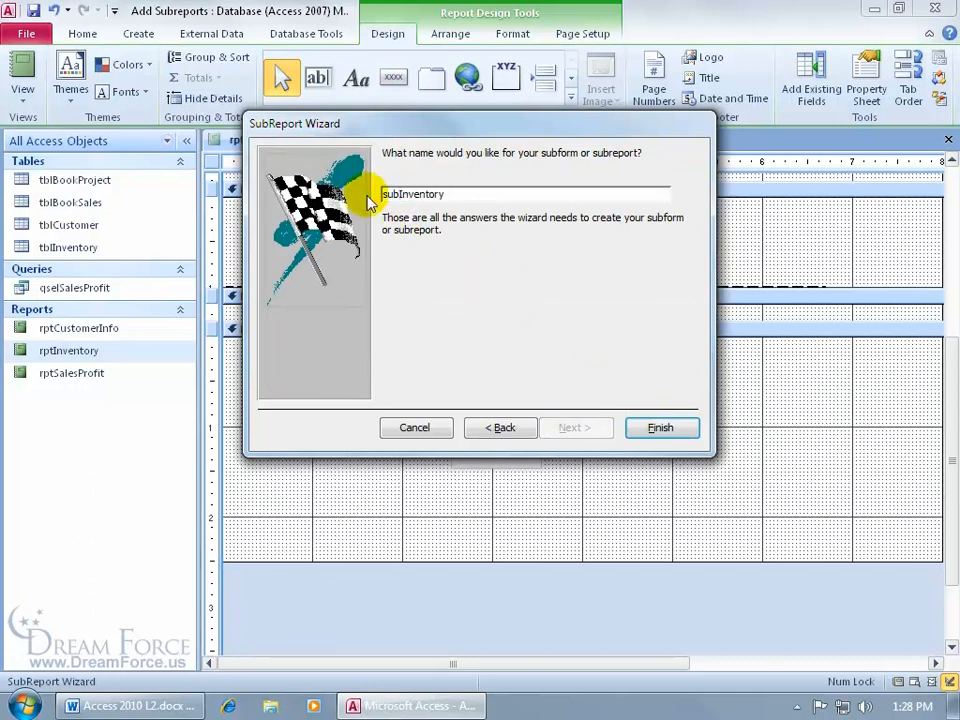
left_click(662, 425)
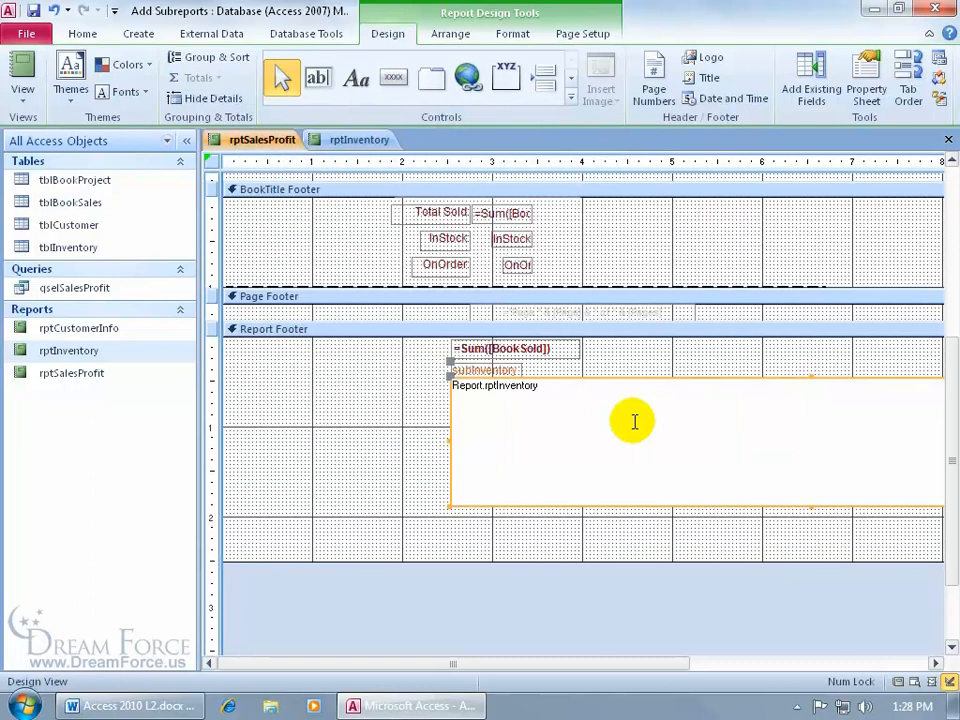
Step: Shorten the subreport so it ends at about 6.8" on the ruler, and narrow the report to 8"
left_click_drag(453, 663, 706, 663)
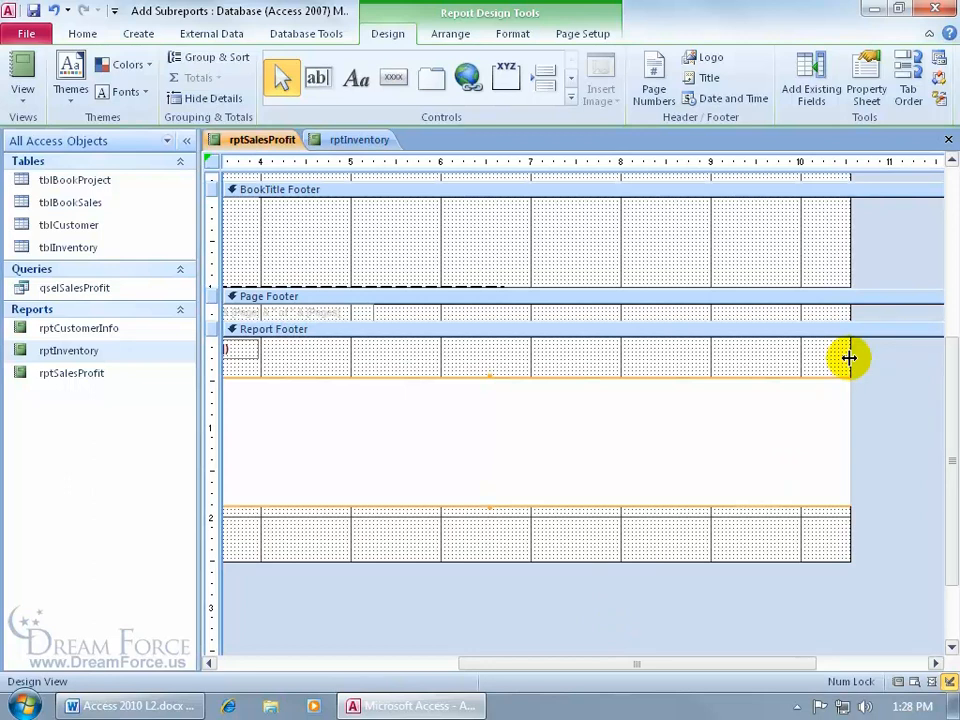
left_click_drag(848, 357, 868, 351)
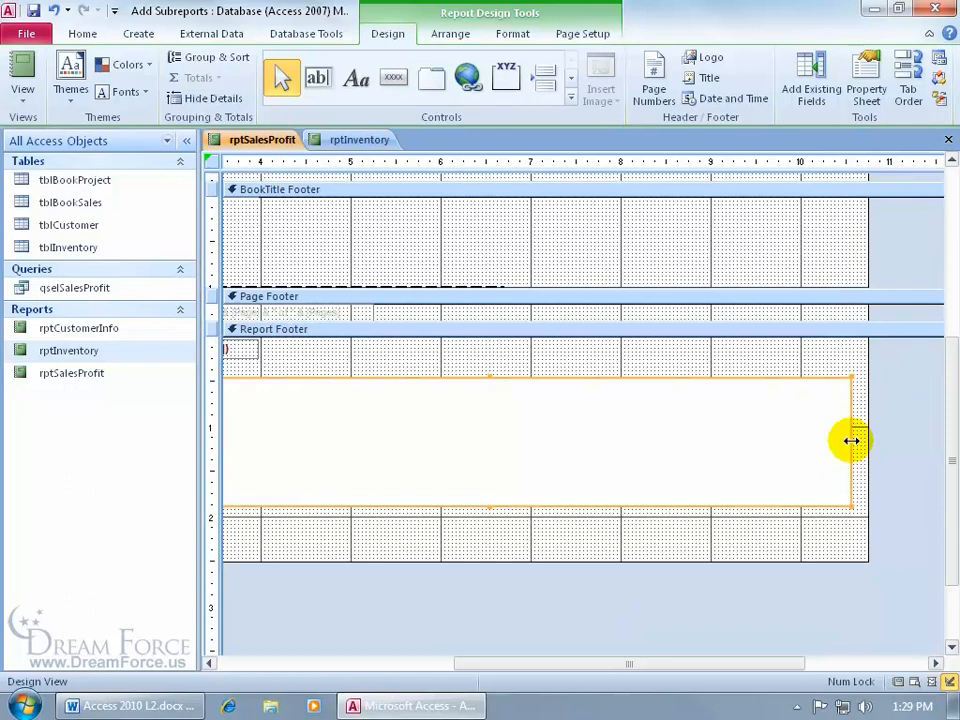
left_click_drag(851, 440, 508, 448)
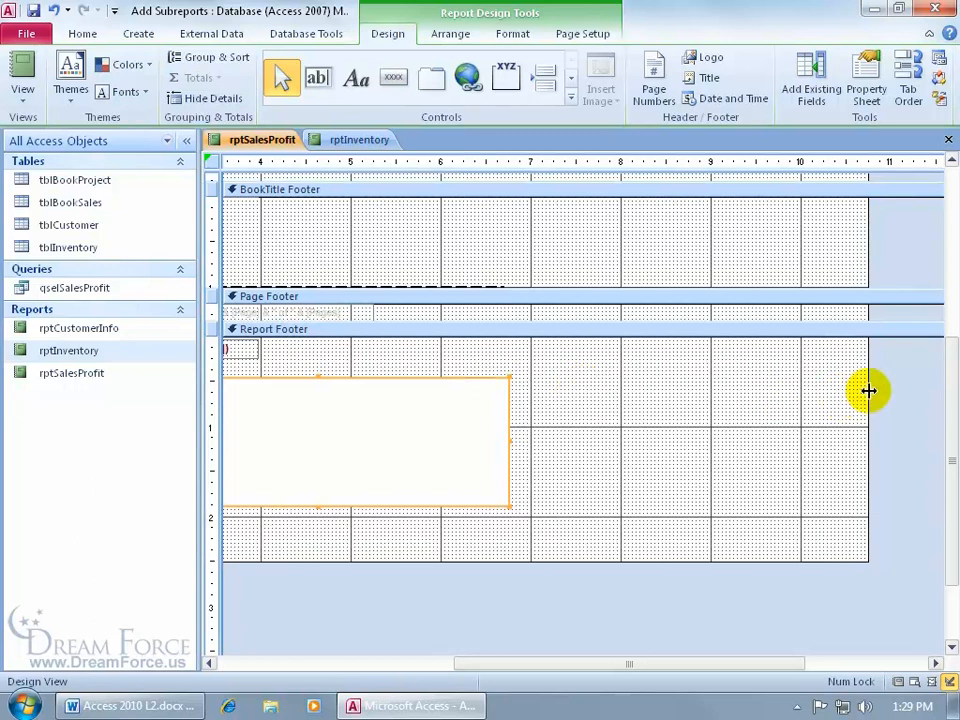
left_click_drag(869, 390, 622, 411)
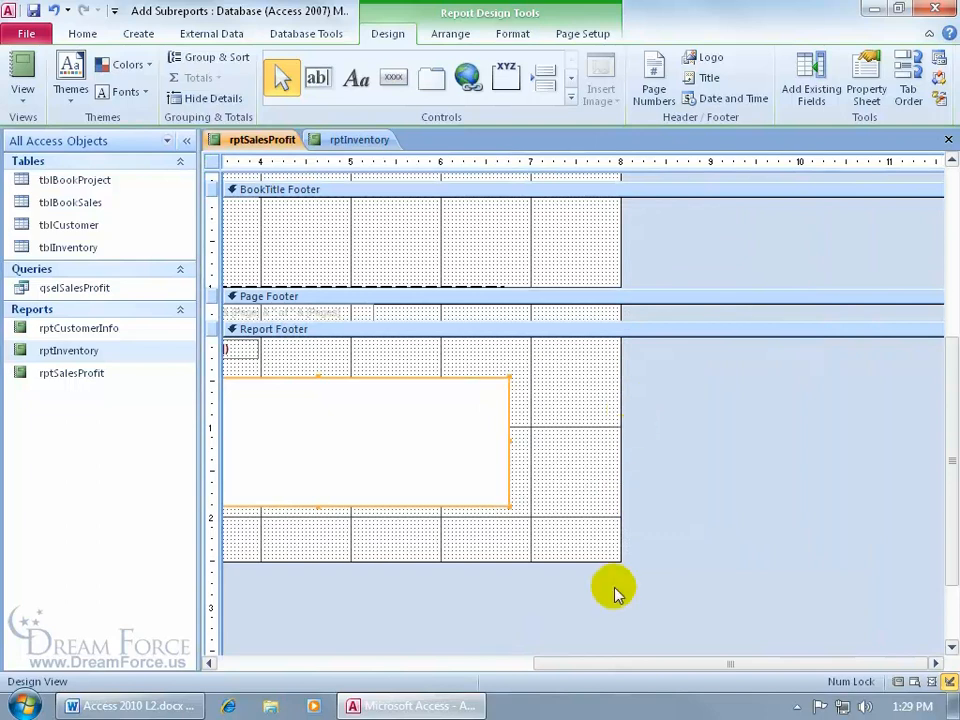
Step: Show rptSalesProfit in Report View and check the inventory subreport at the end of the report
right_click(279, 145)
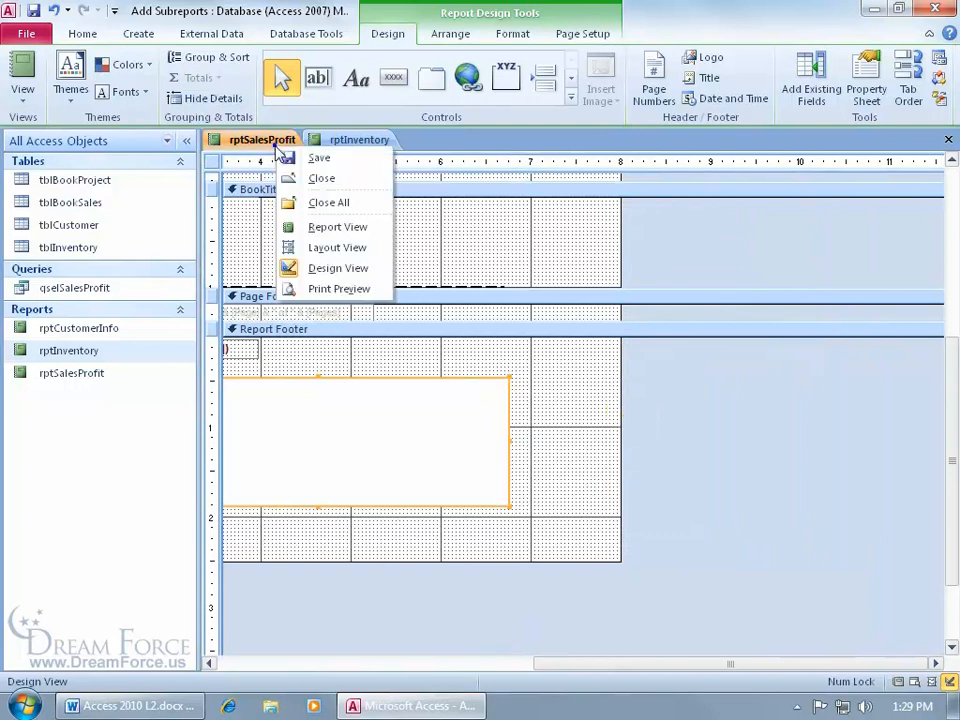
left_click(318, 227)
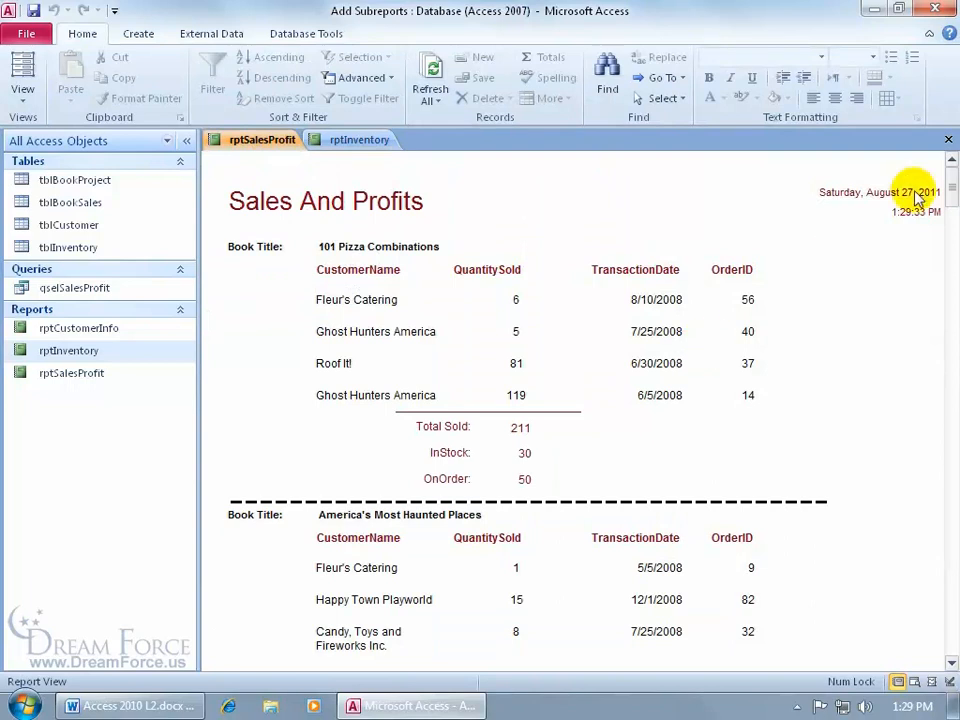
left_click_drag(951, 188, 949, 611)
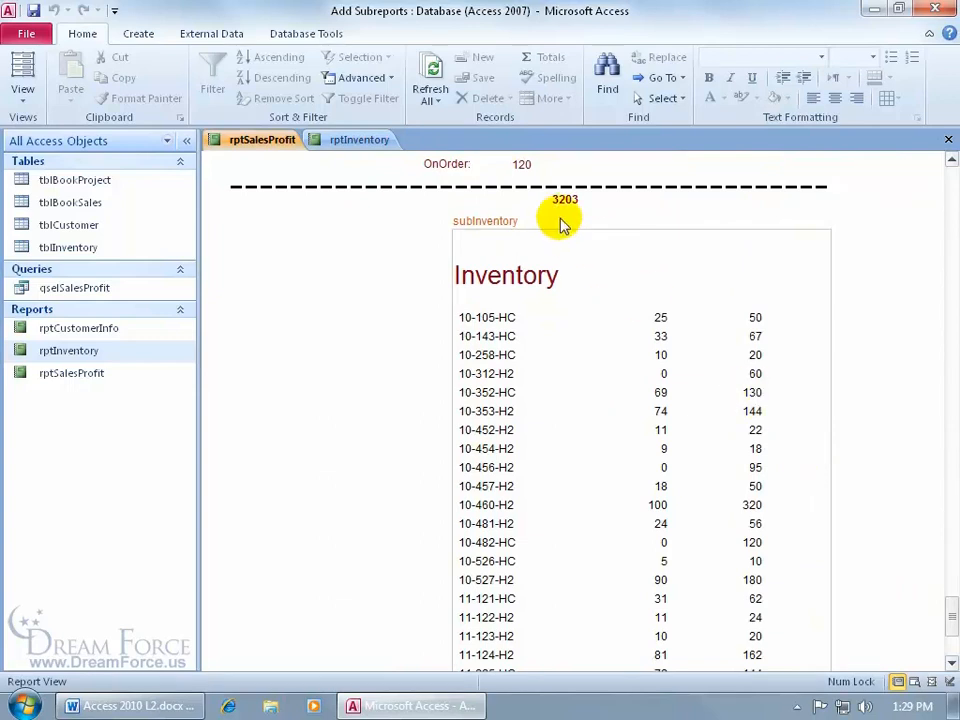
Step: Open rptSalesProfit in Print Preview and examine its last two pages, including the inventory subreport
right_click(238, 147)
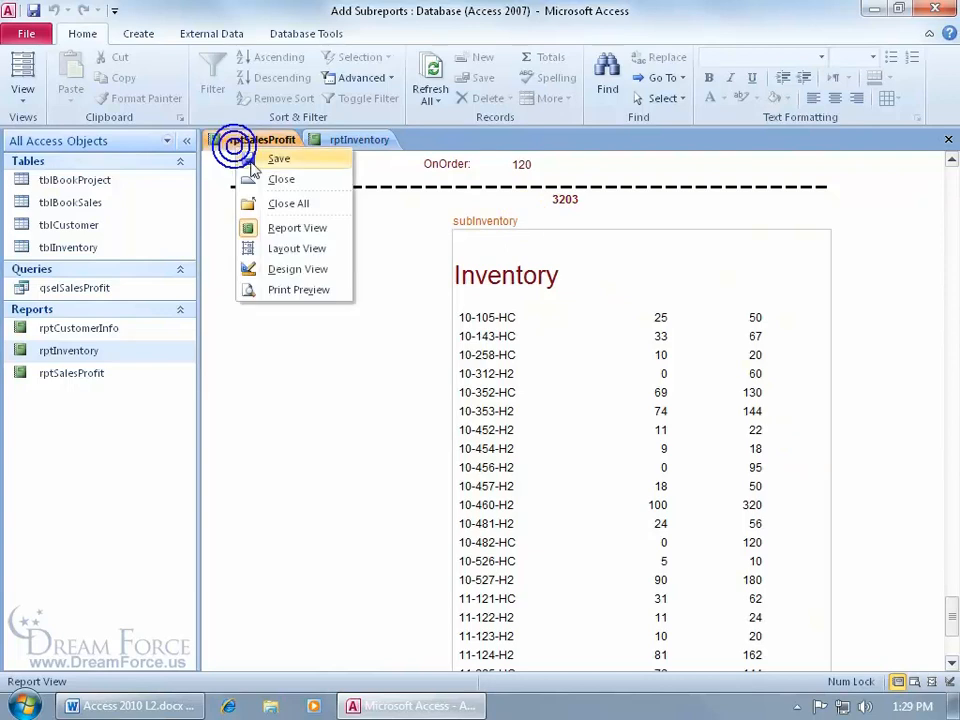
left_click(276, 290)
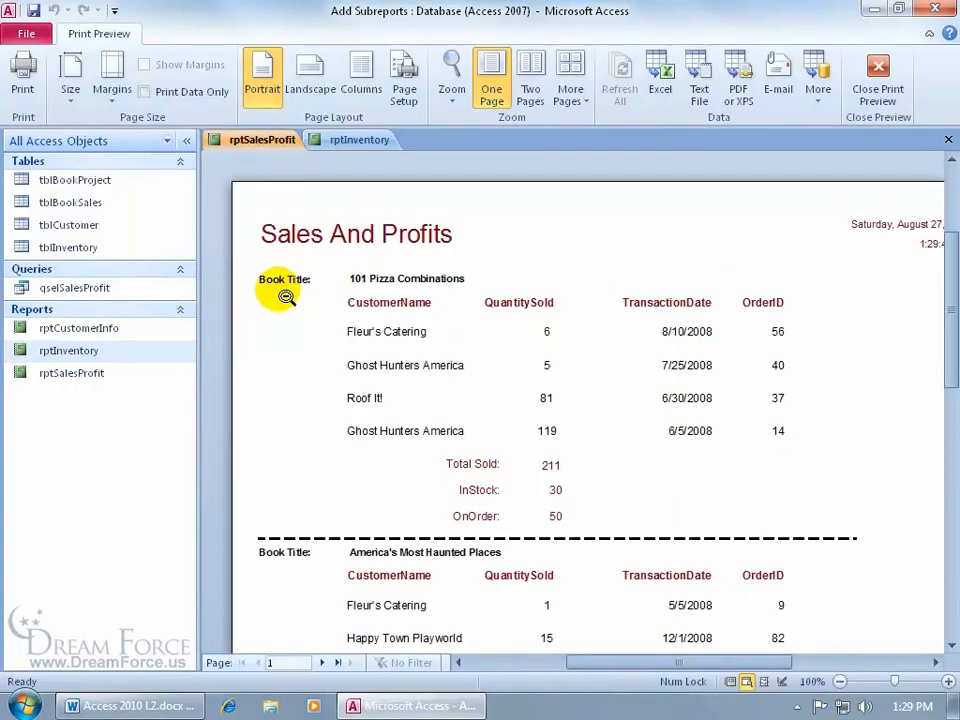
left_click(338, 664)
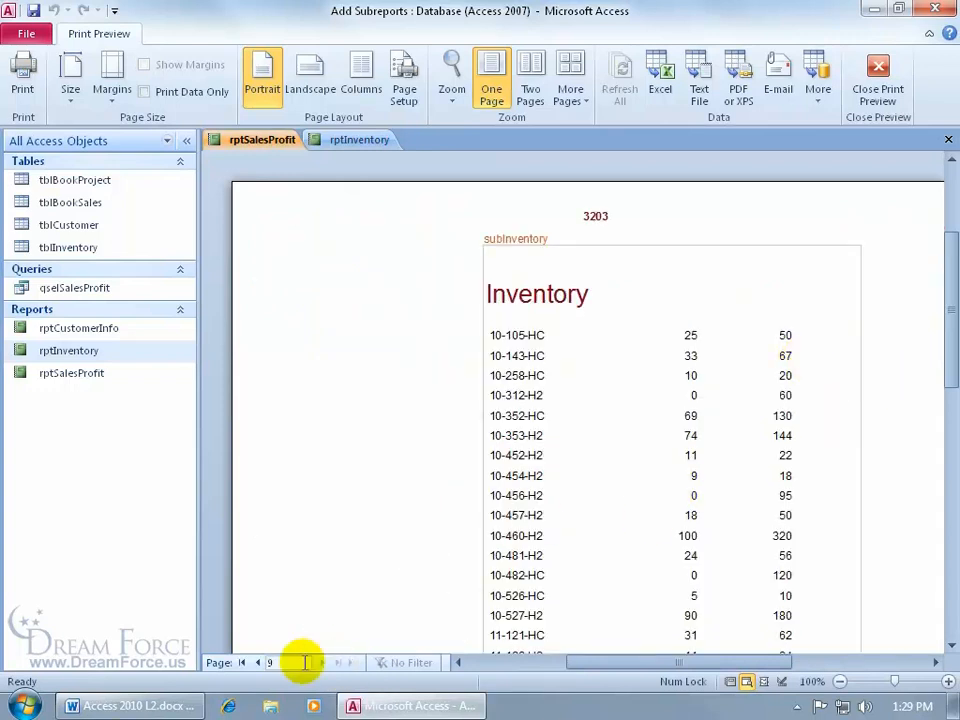
left_click(257, 663)
left_click_drag(954, 326, 951, 528)
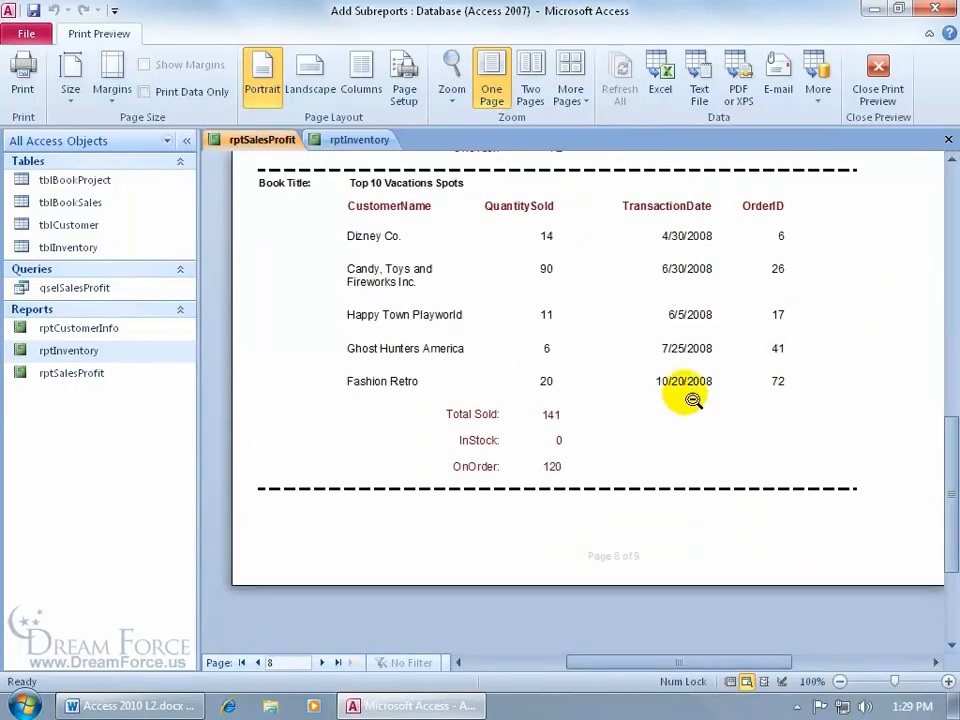
left_click(333, 662)
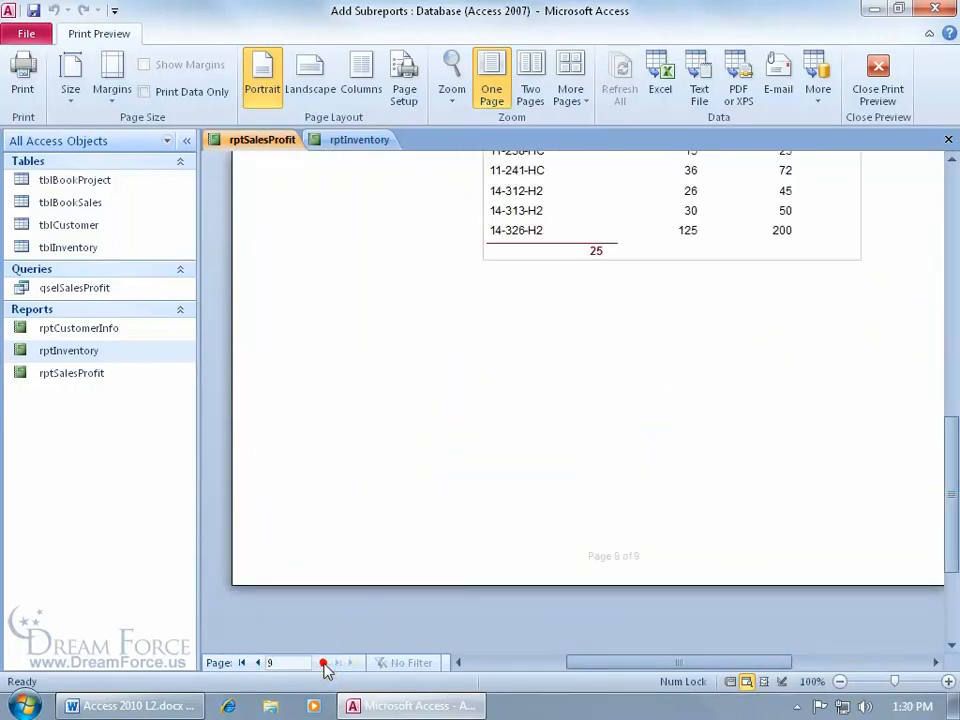
left_click_drag(948, 482, 939, 315)
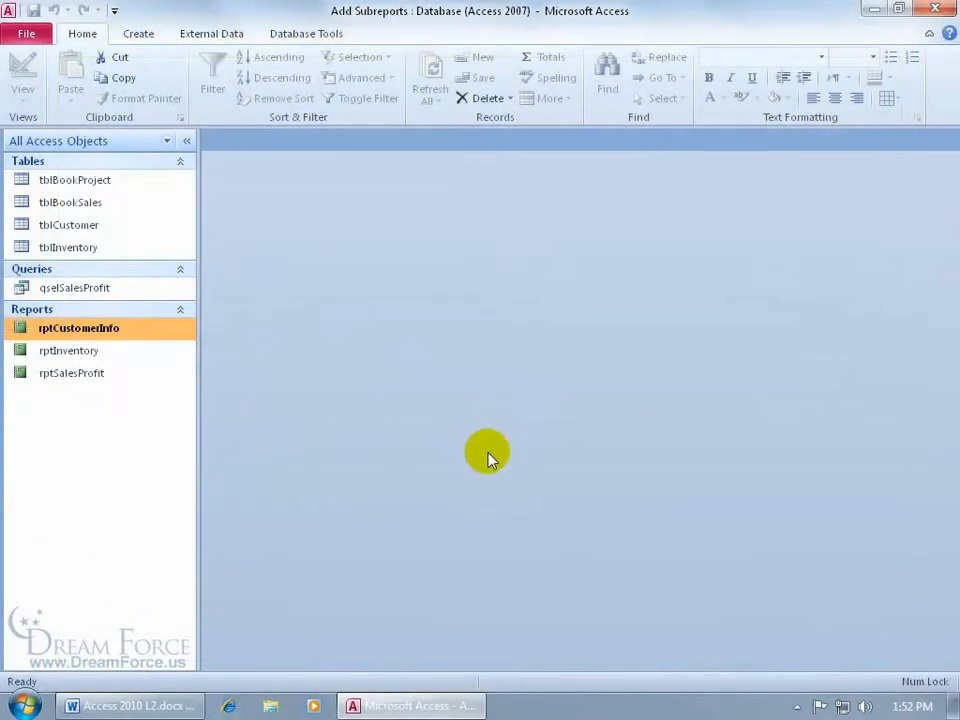
Step: Open rptCustomerInfo and tblCustomer to review the customer address fields, and close both
double_click(125, 336)
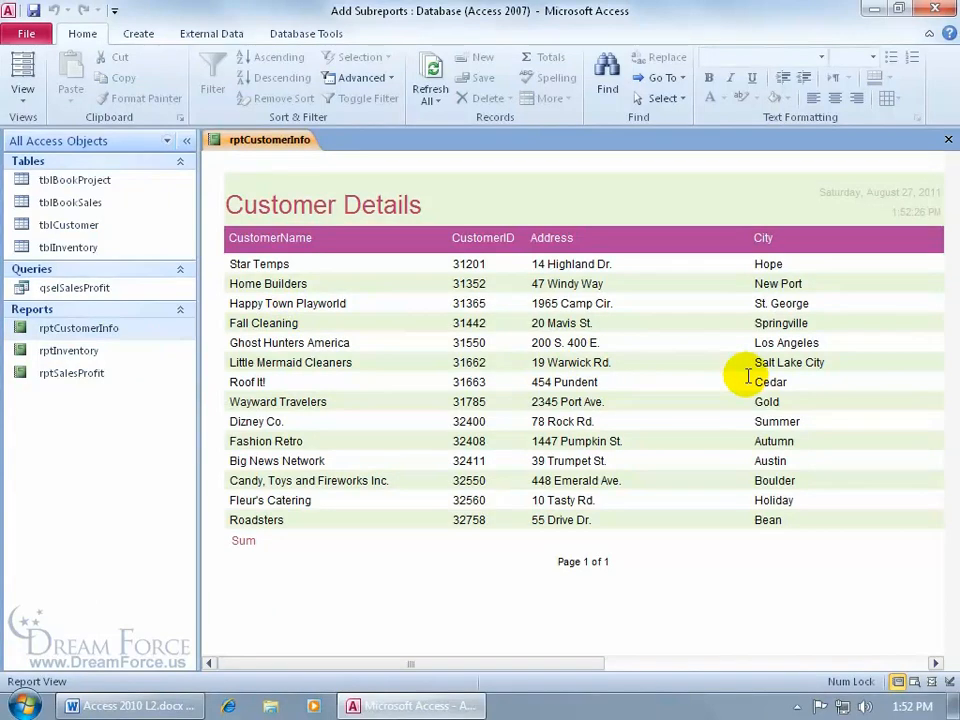
left_click_drag(545, 663, 686, 663)
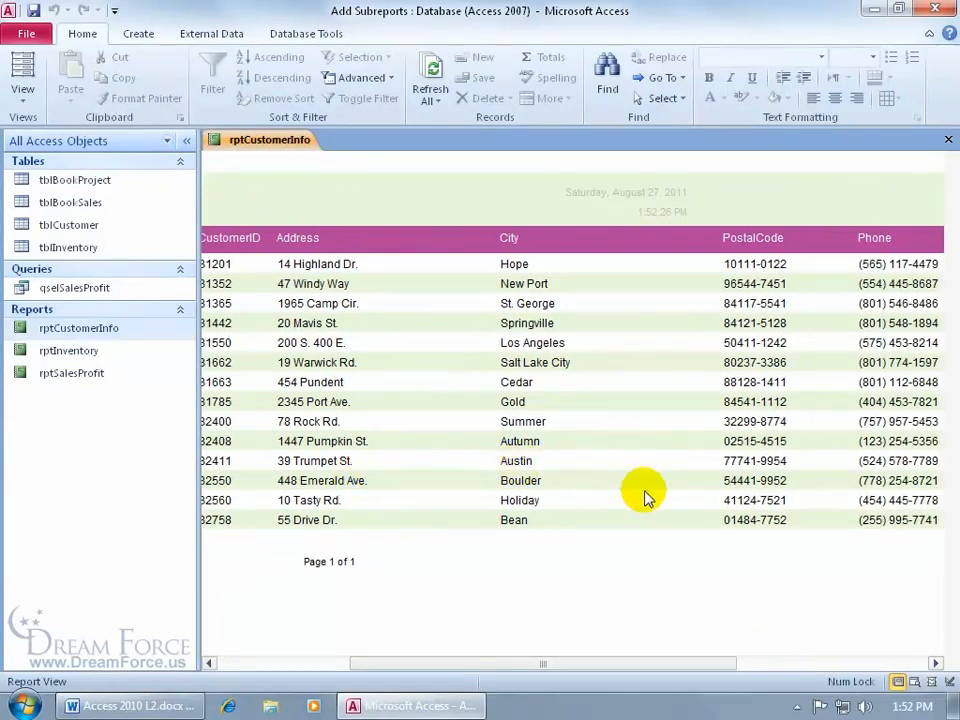
double_click(115, 226)
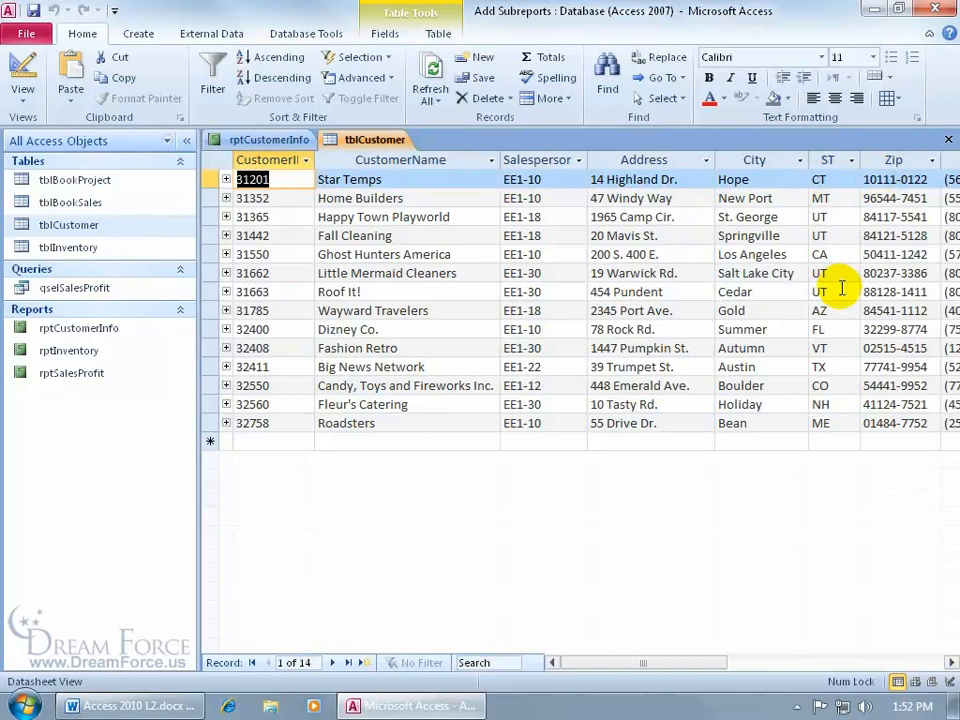
left_click(947, 140)
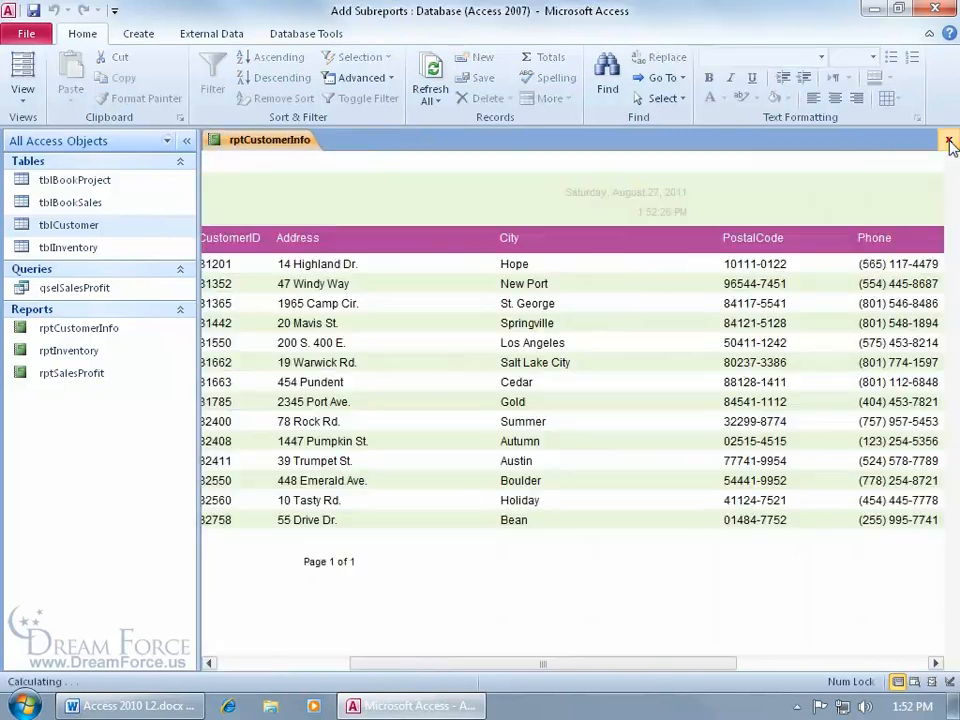
left_click(141, 330)
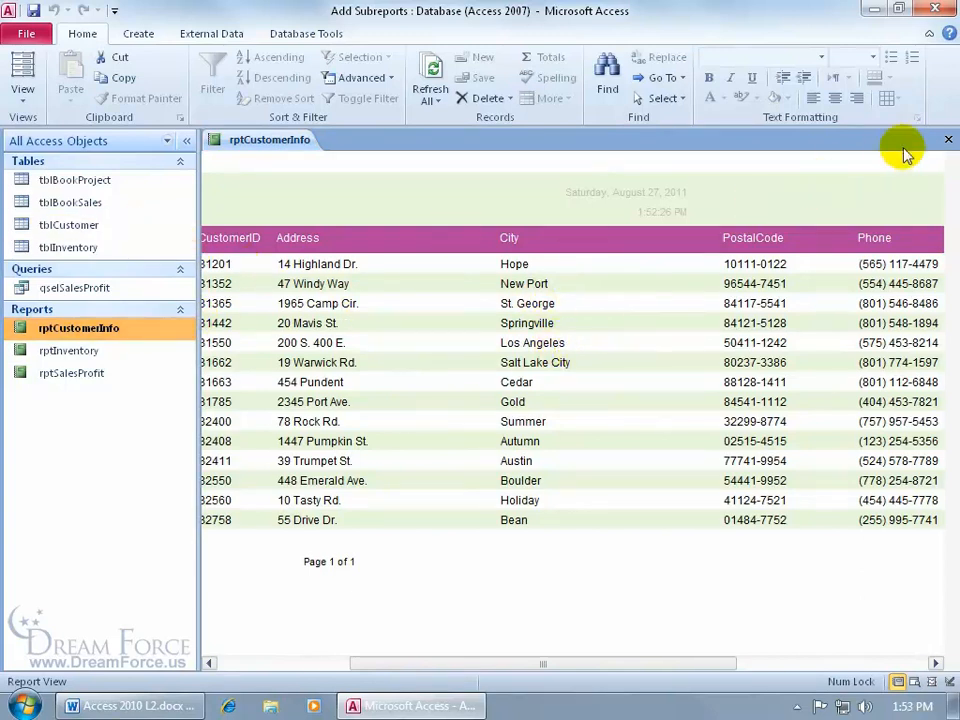
left_click(948, 139)
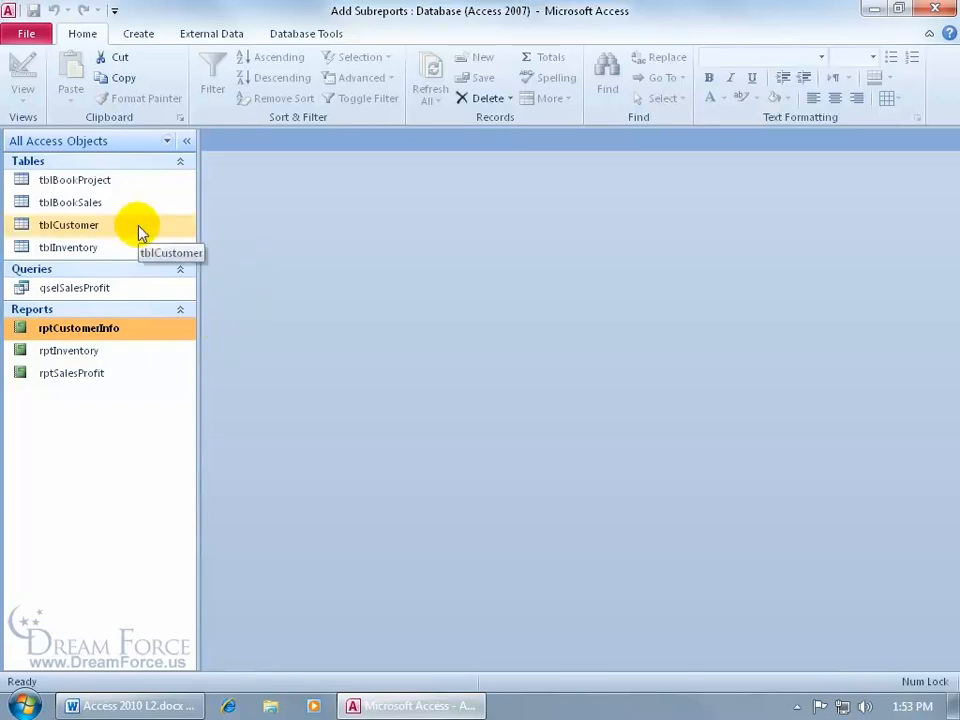
Step: Start a label report for the customer data with the Avery C2160 sheet-feed label, 1 1/2" x 2 1/2", three across
left_click(131, 35)
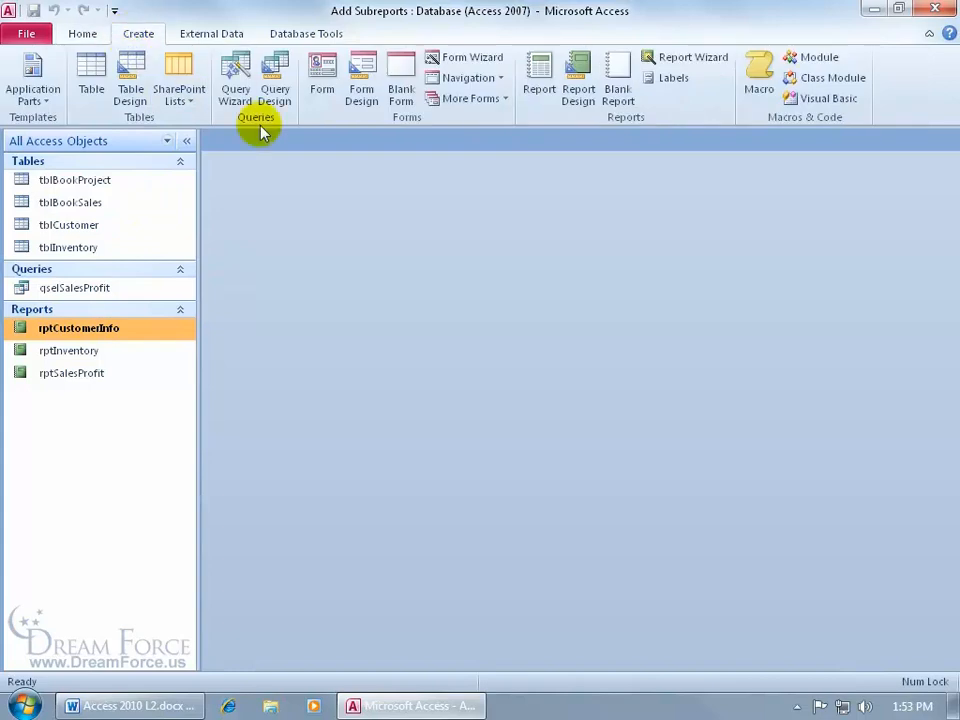
left_click(669, 79)
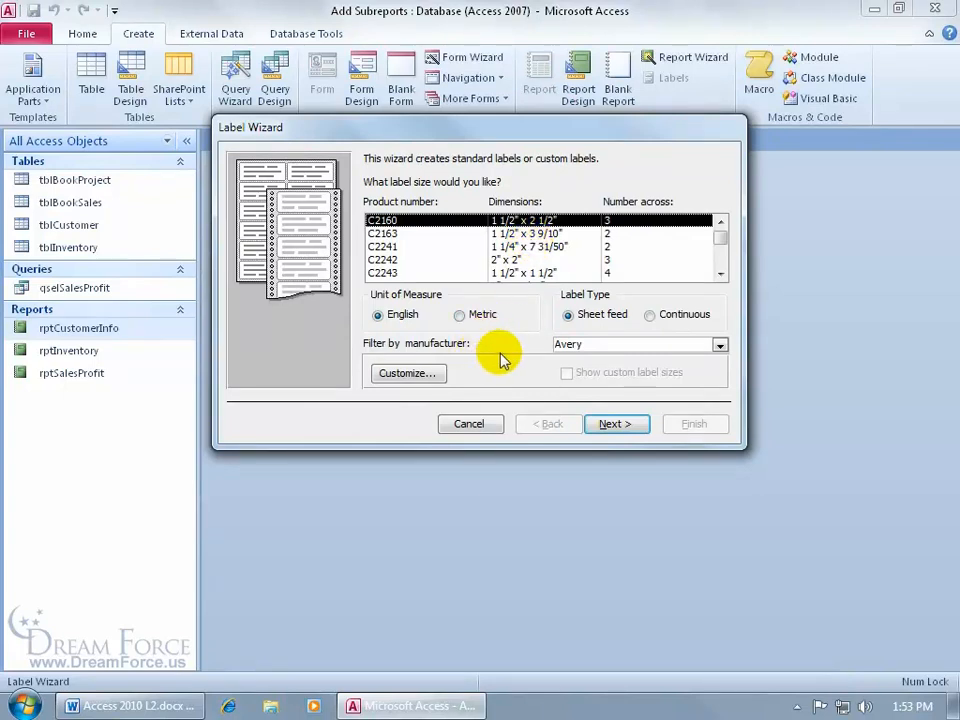
left_click(720, 344)
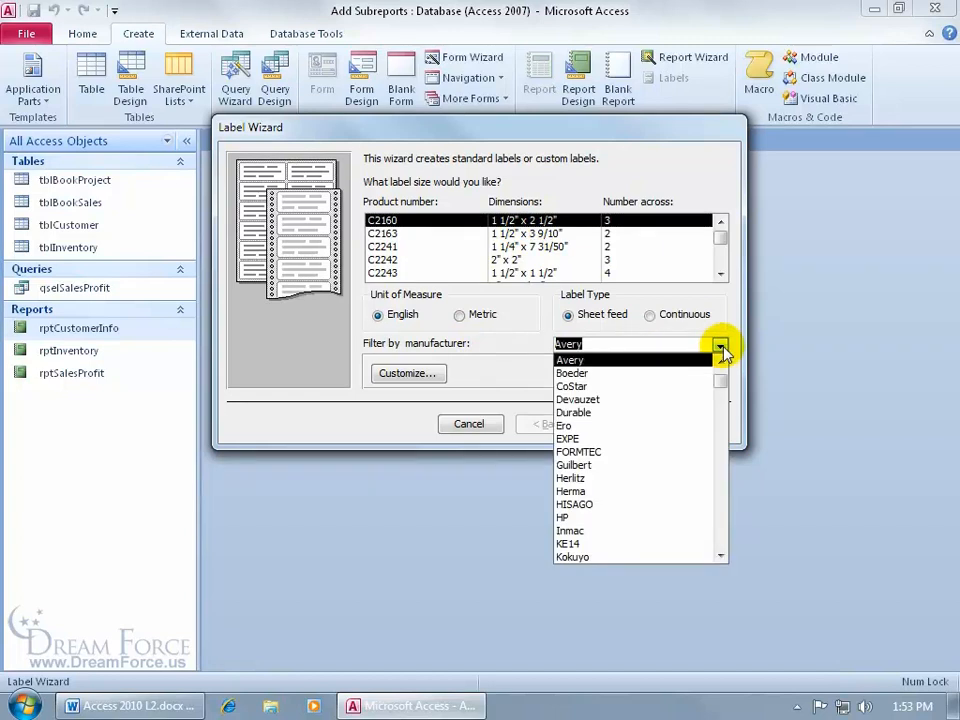
left_click(688, 360)
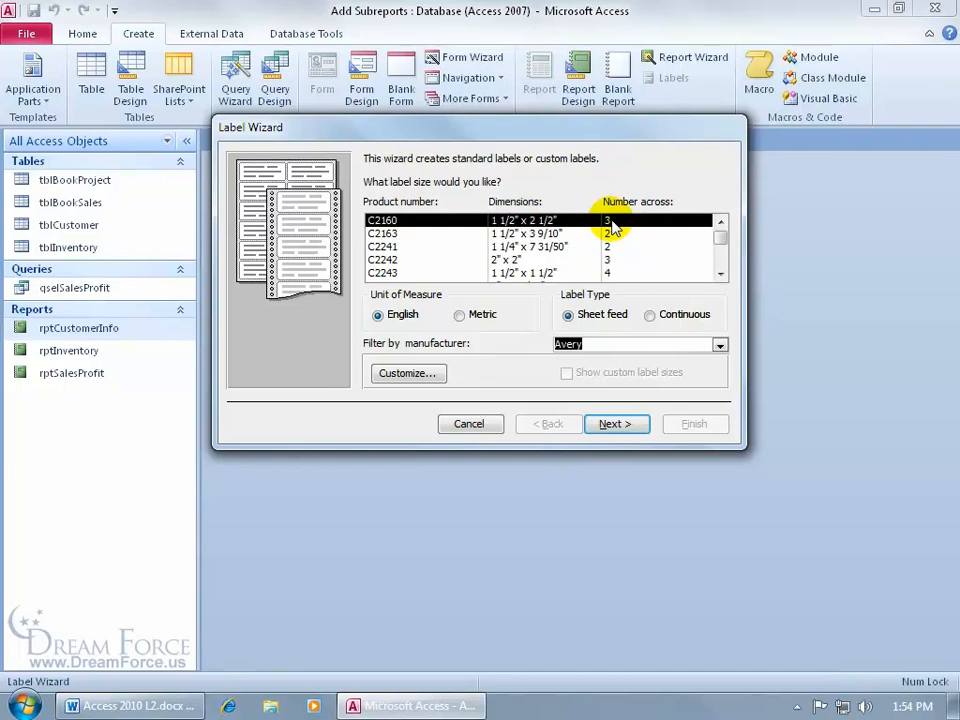
left_click(616, 424)
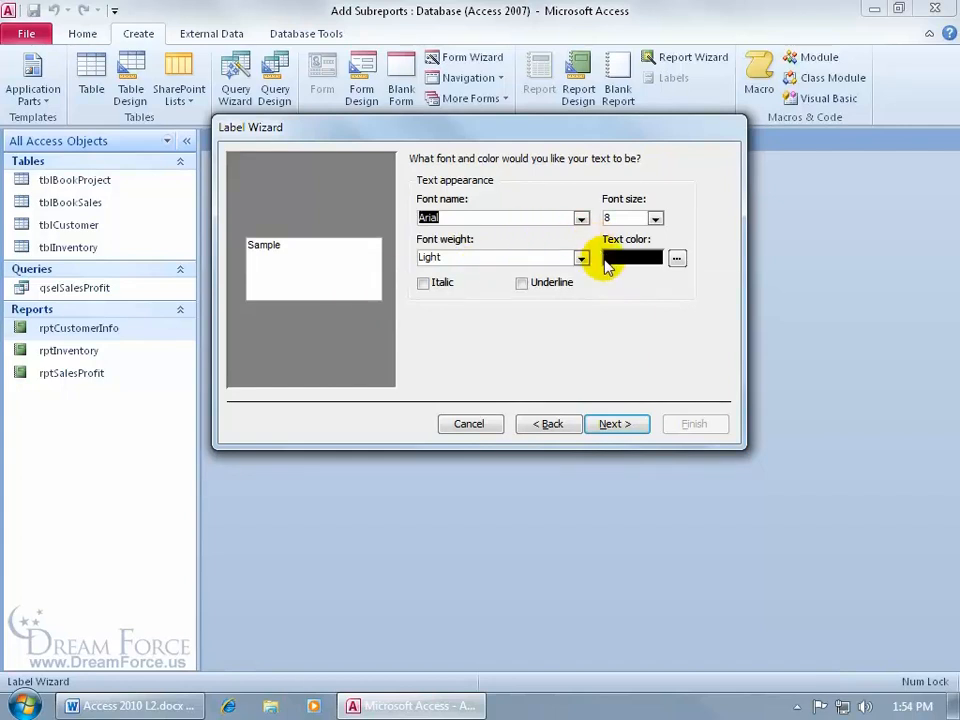
Step: Preview the italic style on the label text, turn it off again, and accept Arial 8 Light in black
left_click(425, 284)
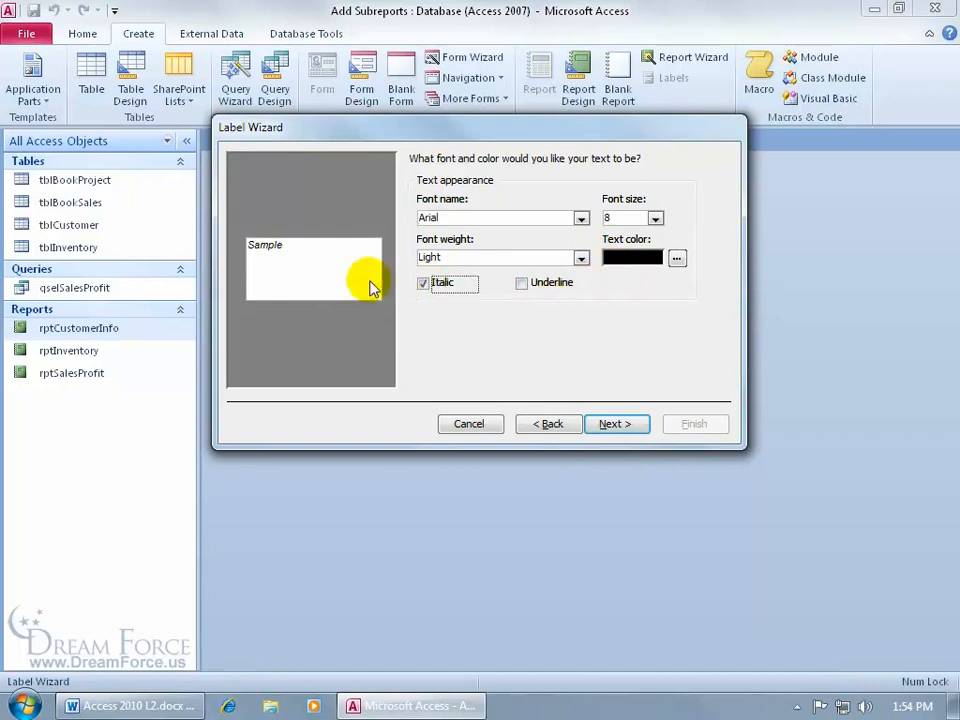
left_click(422, 283)
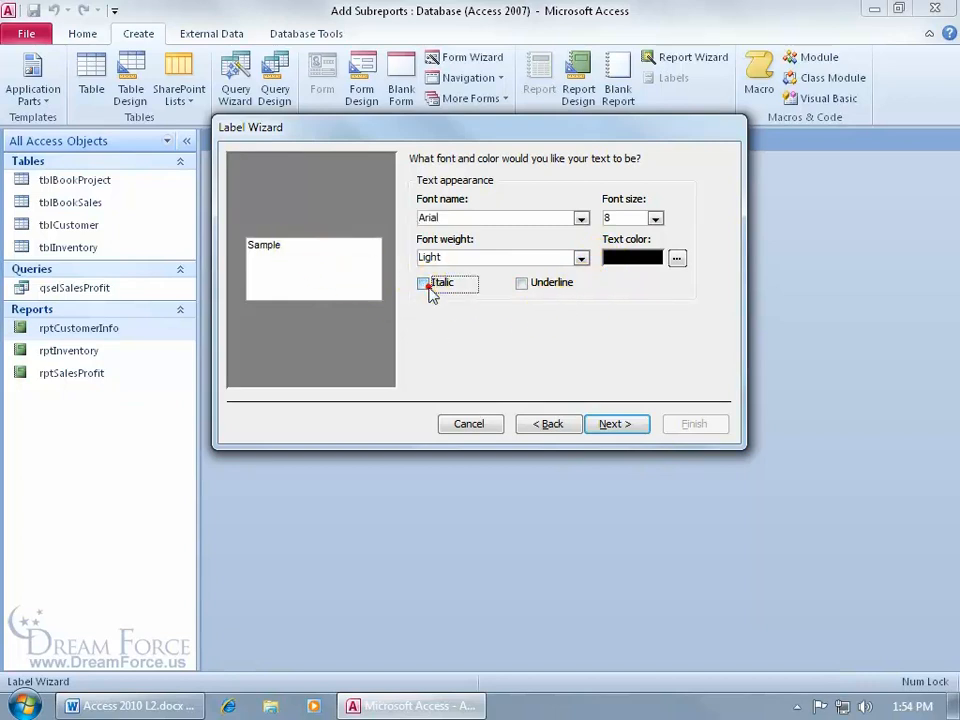
left_click(610, 424)
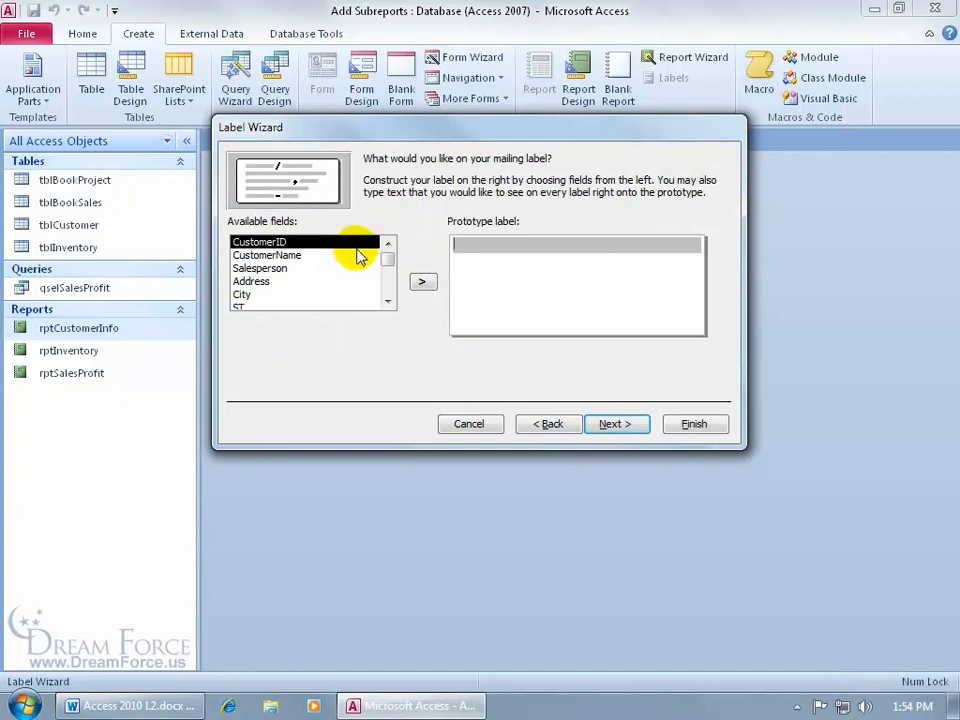
Step: Build the prototype label with CustomerName on line one, Address on line two, and "{City}, {ST} {Zip}" on line three
left_click(294, 256)
double_click(294, 257)
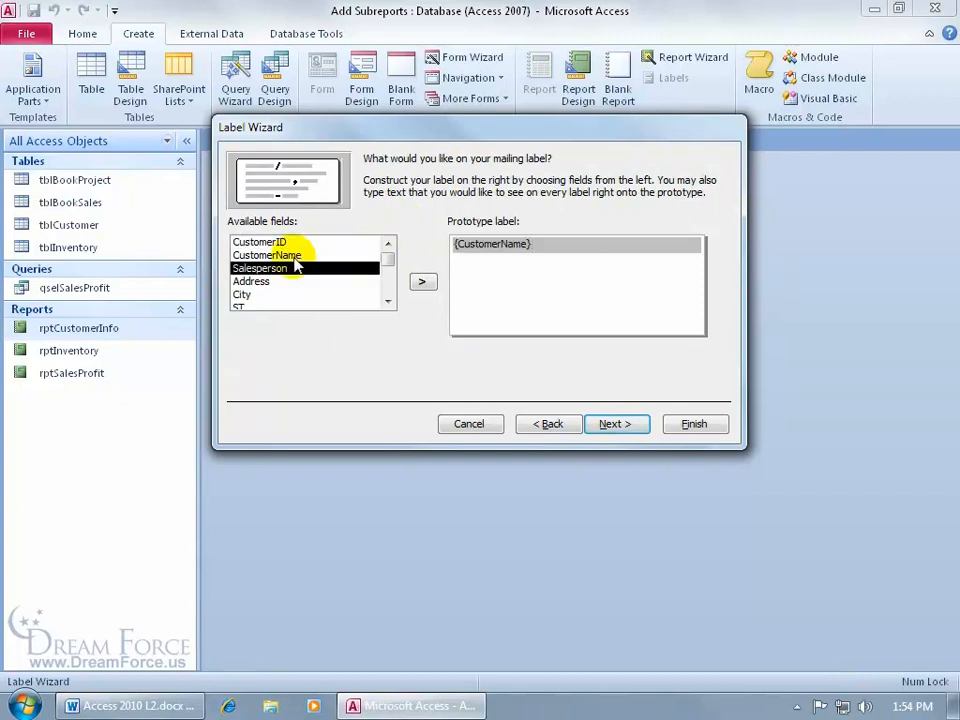
left_click(572, 268)
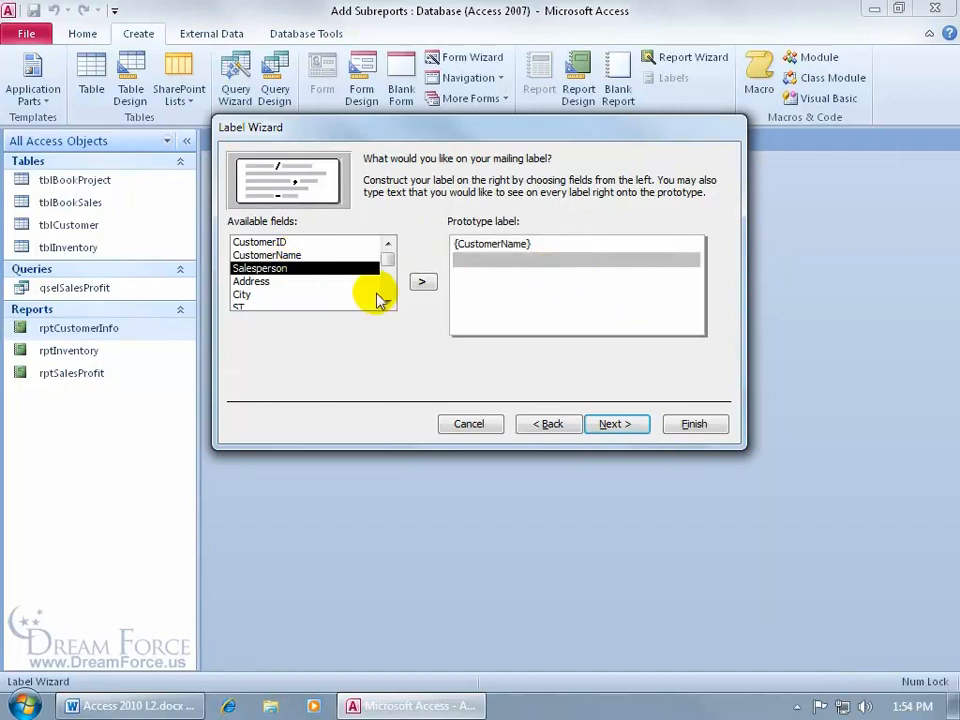
double_click(270, 283)
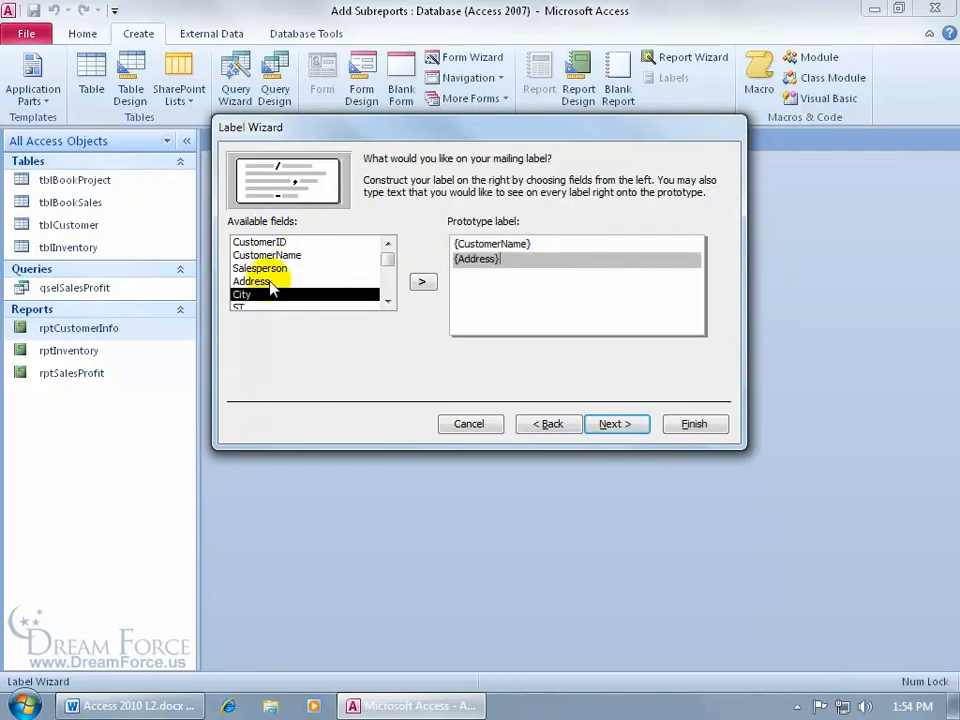
left_click(514, 275)
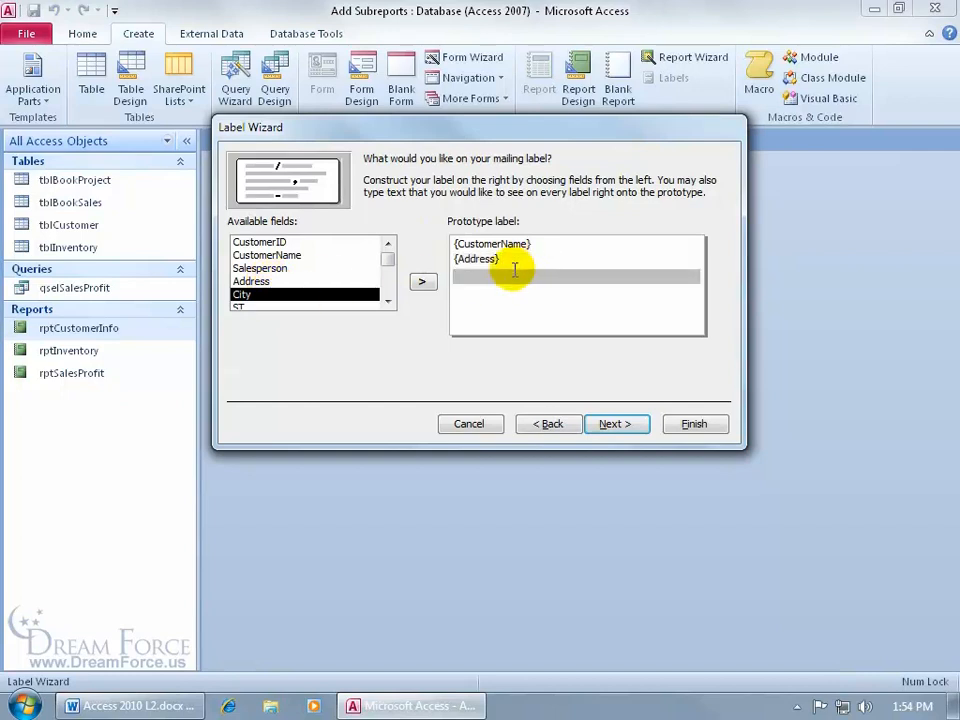
double_click(272, 298)
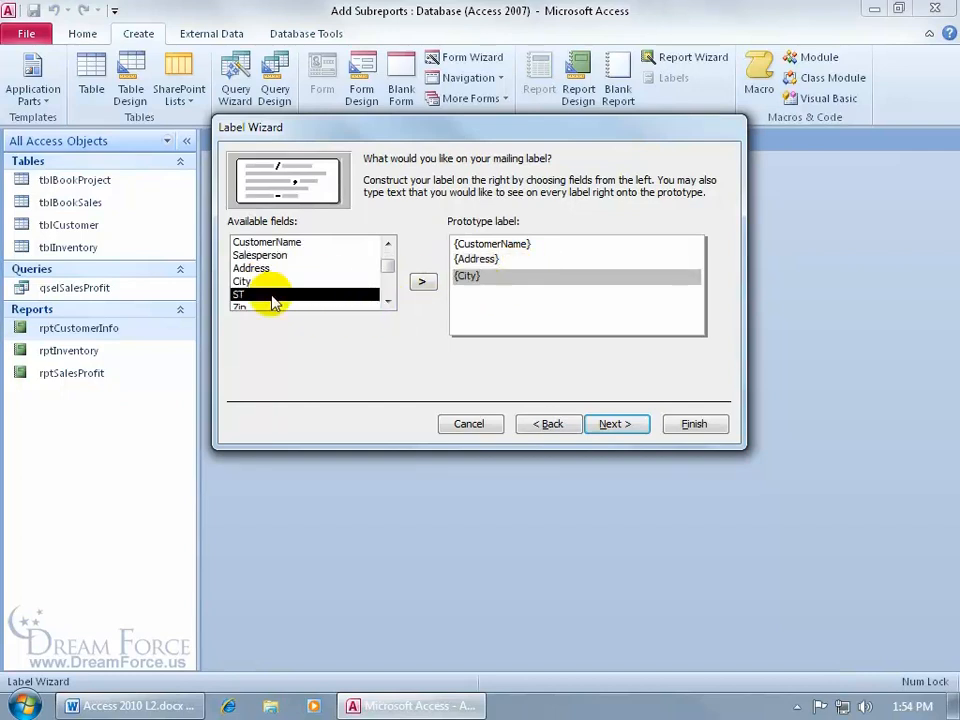
type(",")
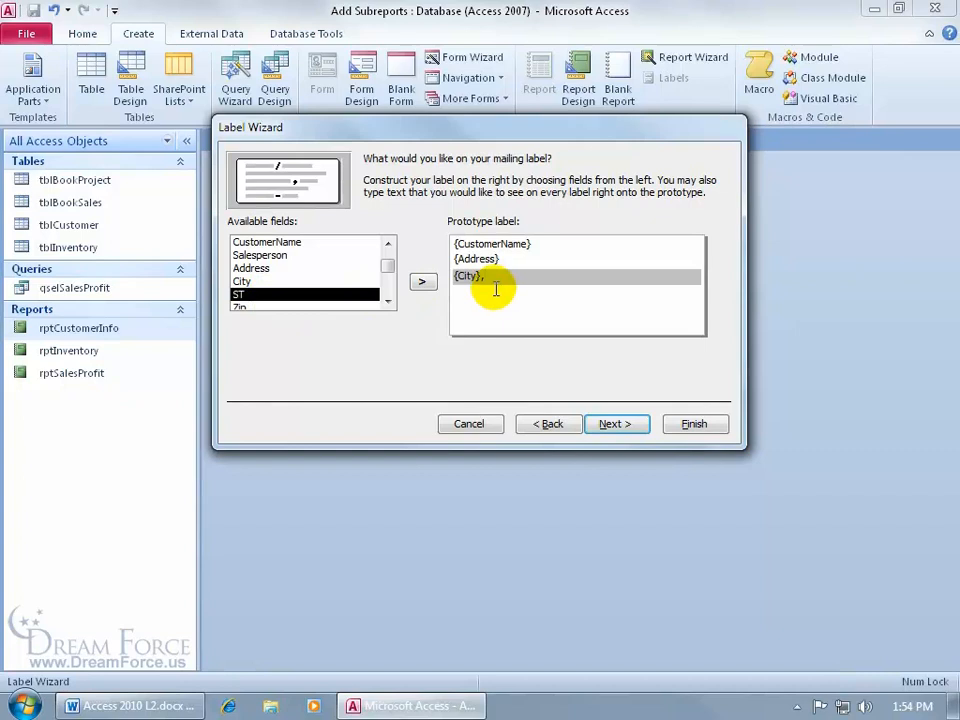
double_click(244, 295)
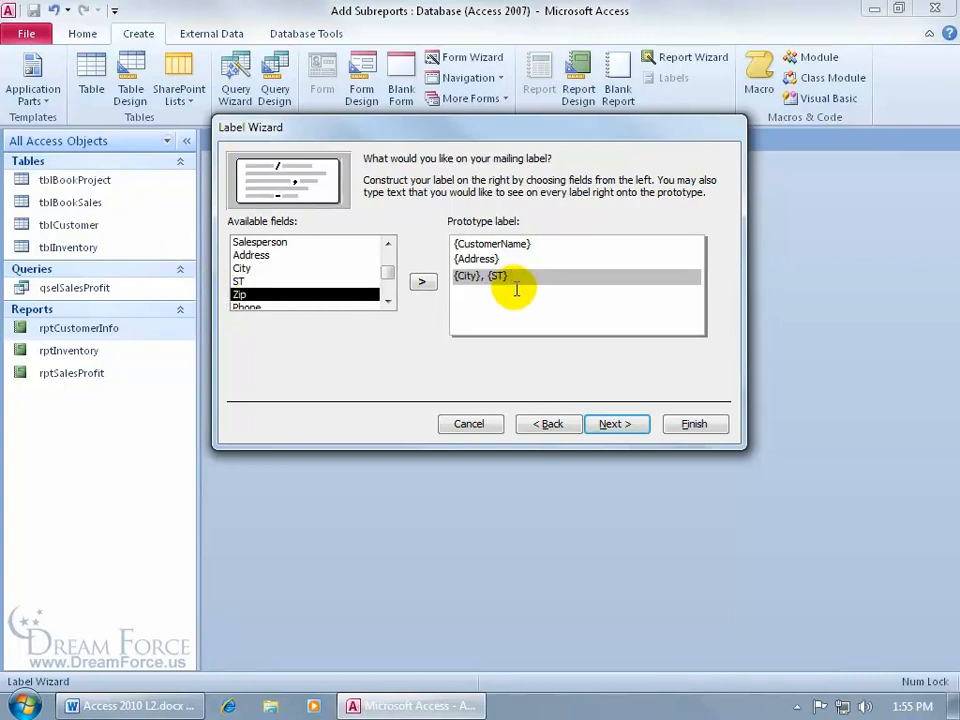
double_click(242, 294)
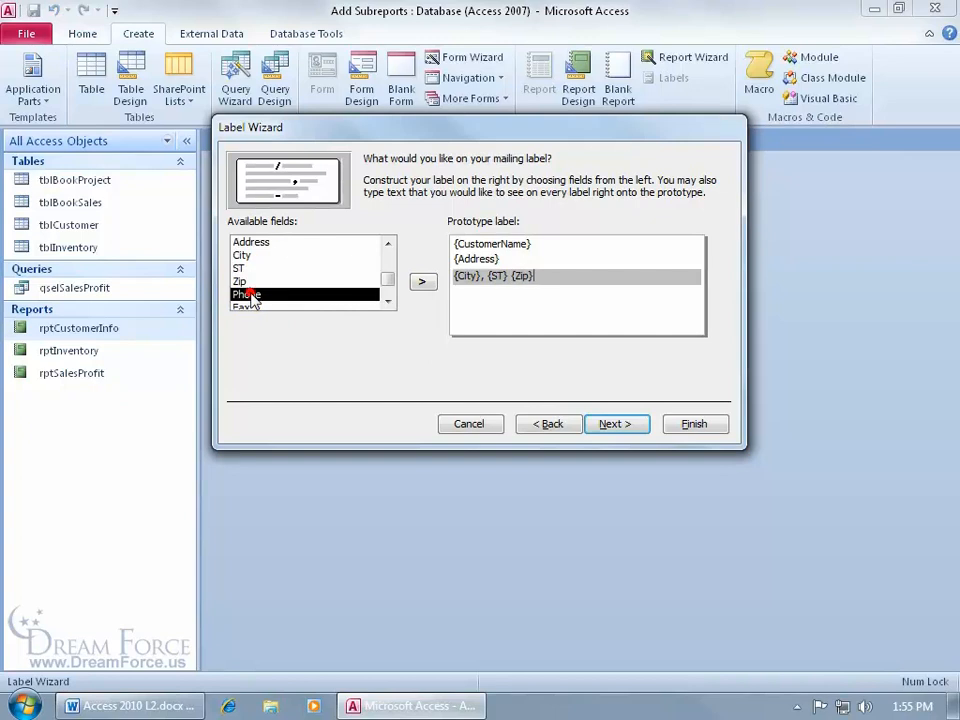
Step: Sort the labels by CustomerName
left_click(616, 423)
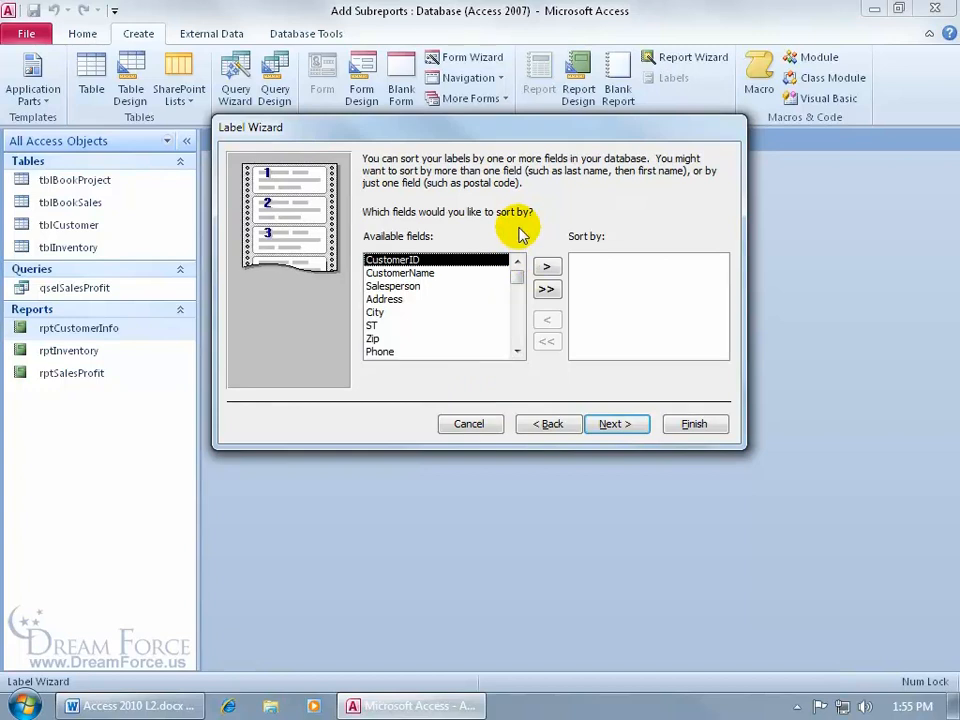
double_click(433, 274)
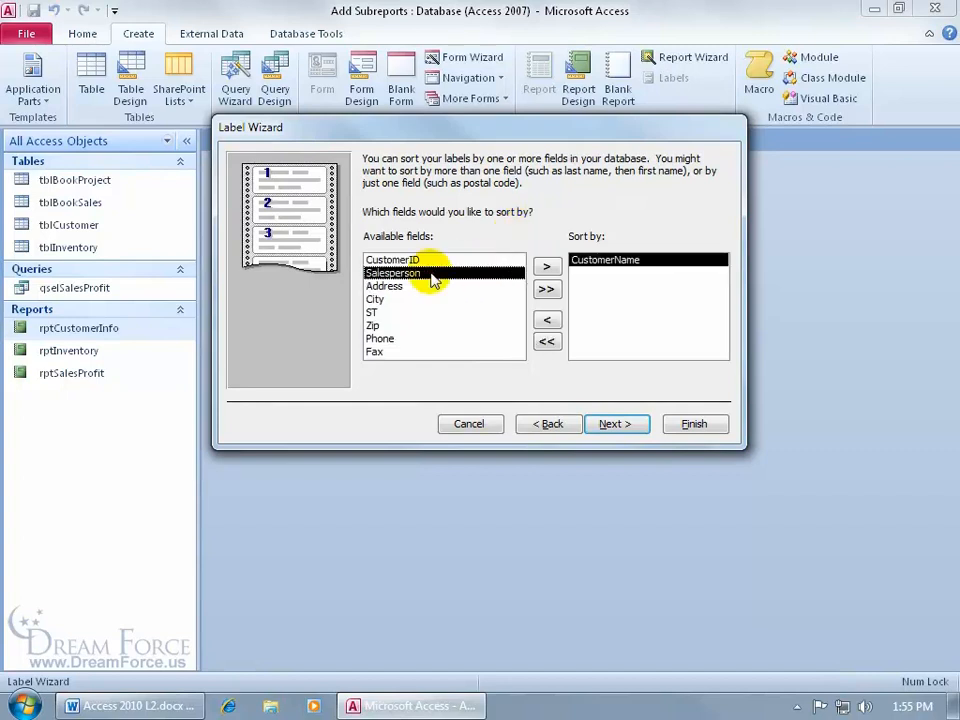
left_click(613, 423)
Step: Name the report rptCustomerLabels and finish the wizard, showing the labels as they will look printed
left_click_drag(408, 183, 333, 181)
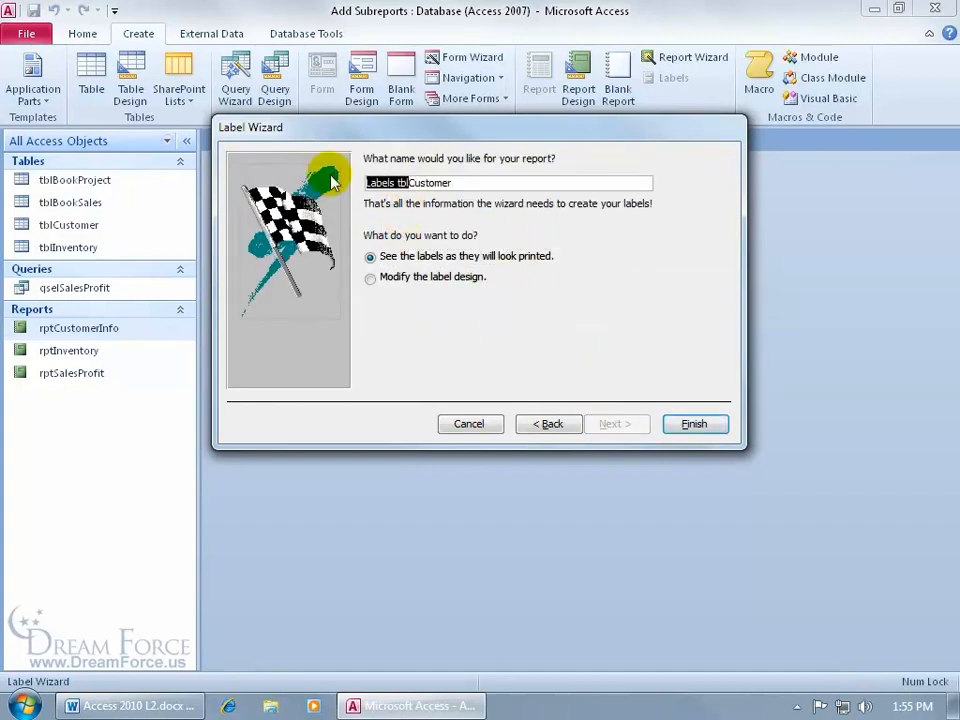
type("rpt")
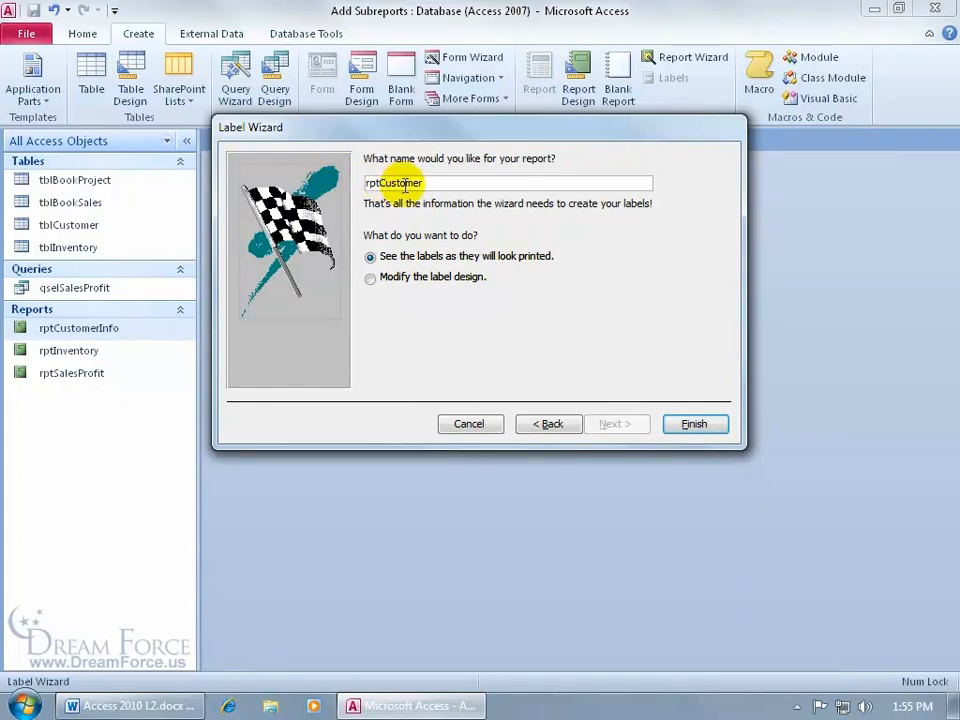
left_click(455, 184)
type("Labels")
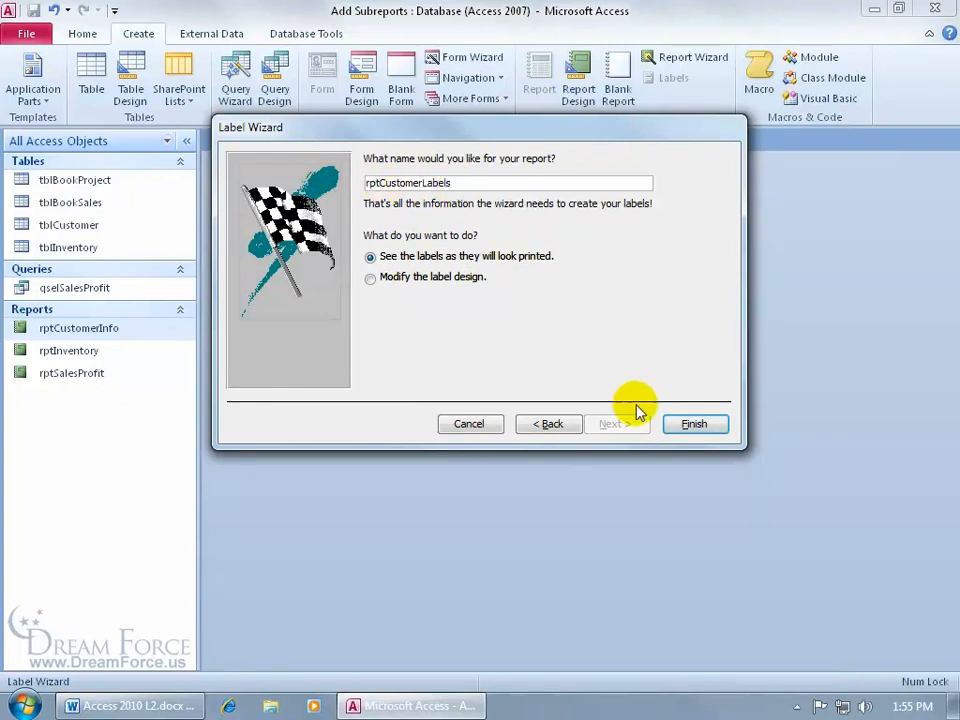
left_click(697, 424)
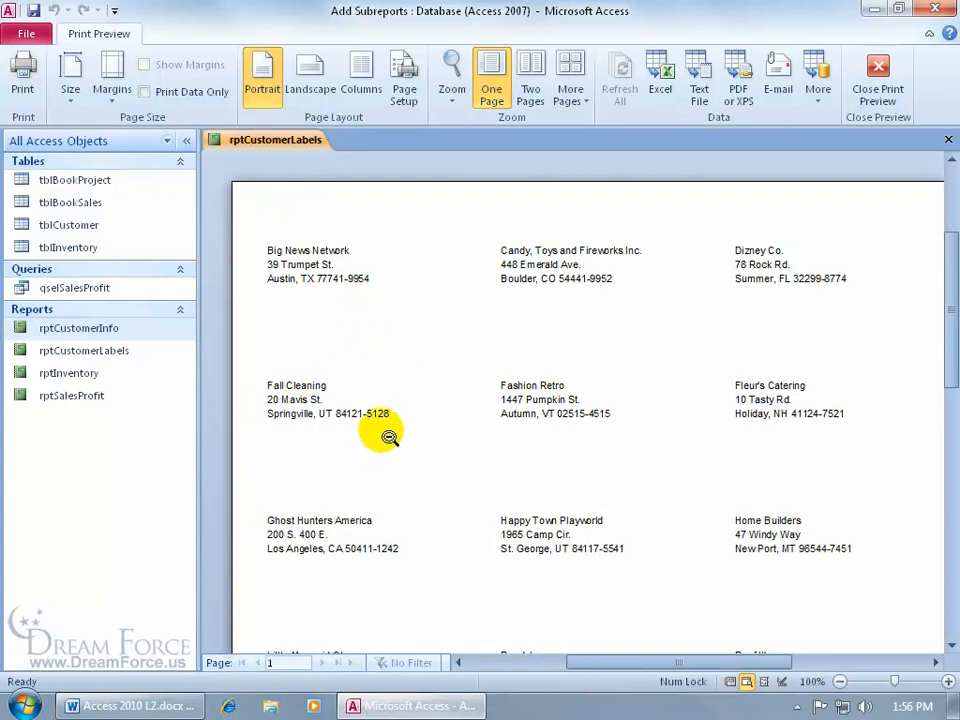
Step: In Design View, shorten the Detail section to just below the text boxes and narrow the report to 2.4"
right_click(400, 298)
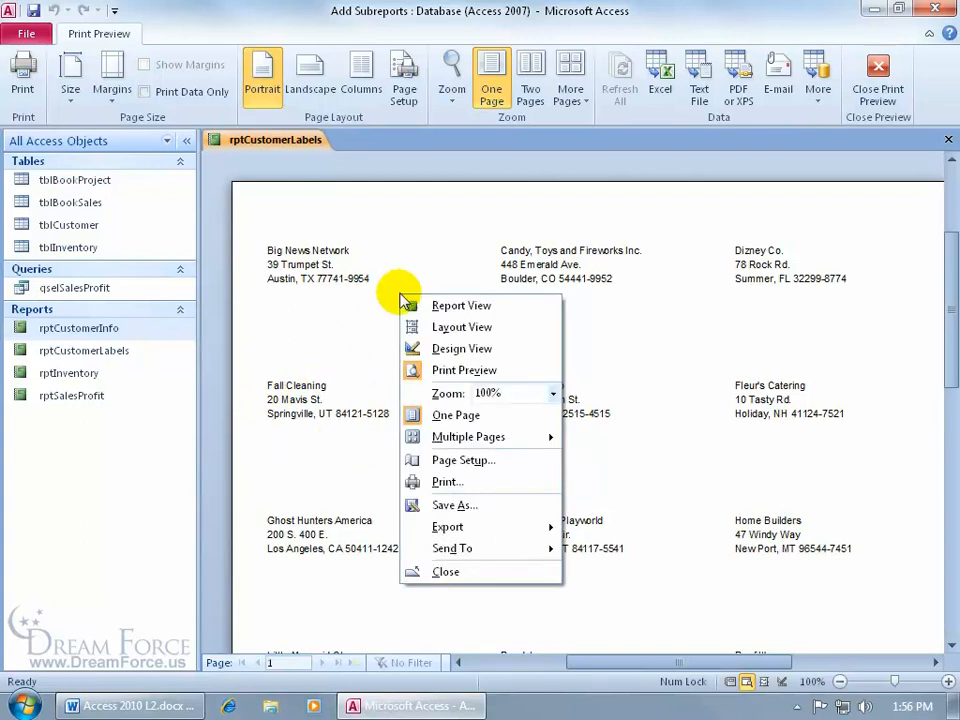
left_click(440, 350)
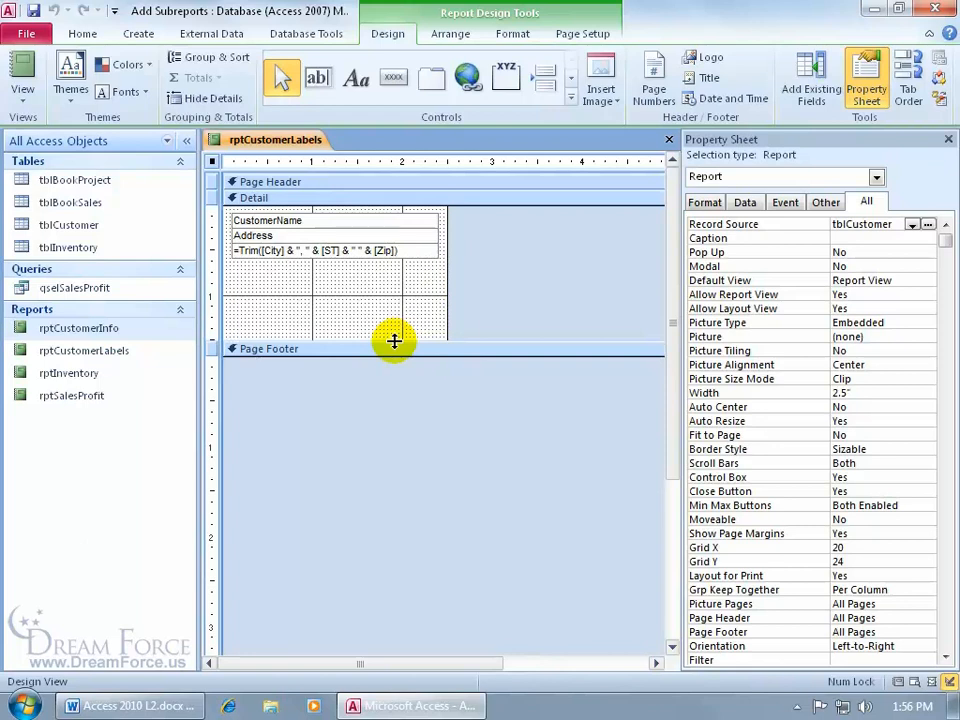
left_click_drag(394, 341, 402, 264)
left_click_drag(446, 236, 437, 237)
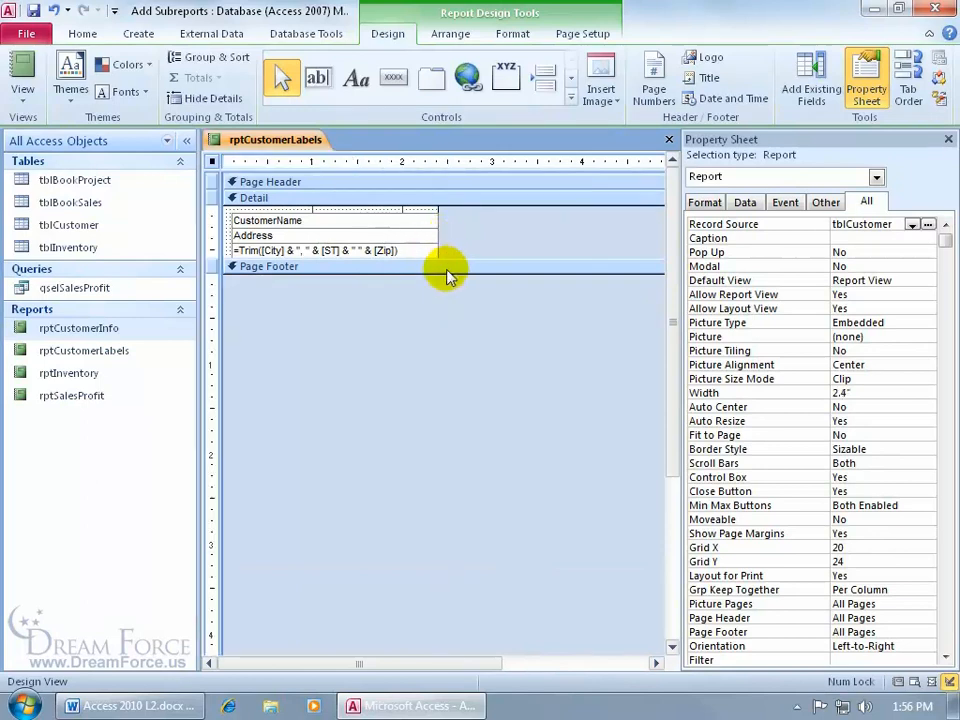
Step: Move the CustomerName, Address and city/state/zip text boxes together to the left edge of the Detail section, at 0"
left_click(273, 219)
left_click(240, 245, "shift")
left_click(241, 250, "shift")
left_click(246, 245, "shift")
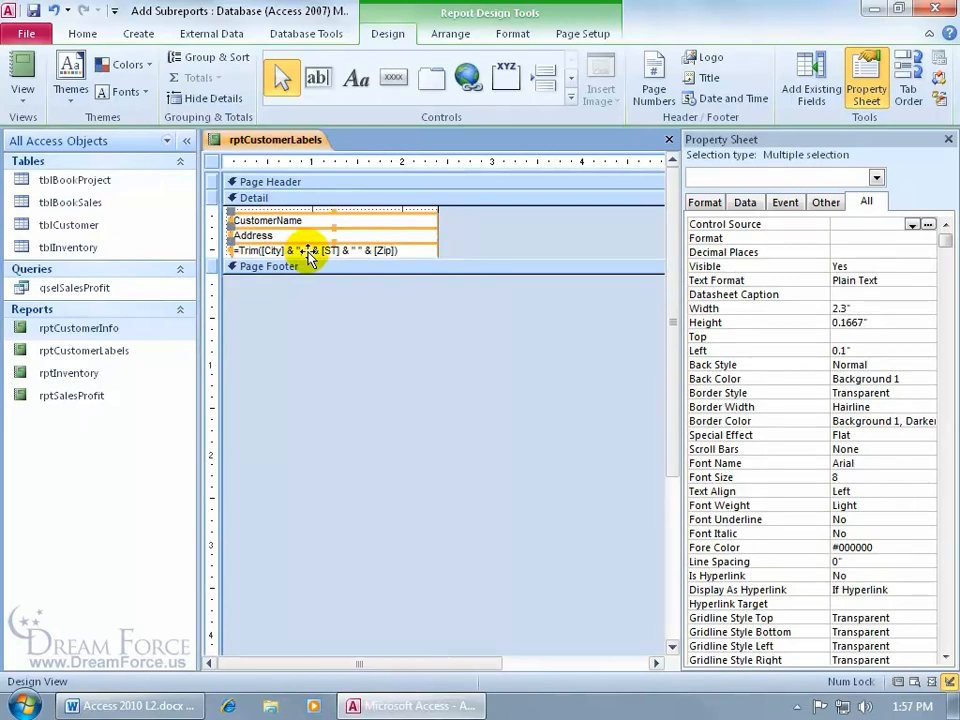
left_click_drag(310, 257, 306, 257)
key("Left")
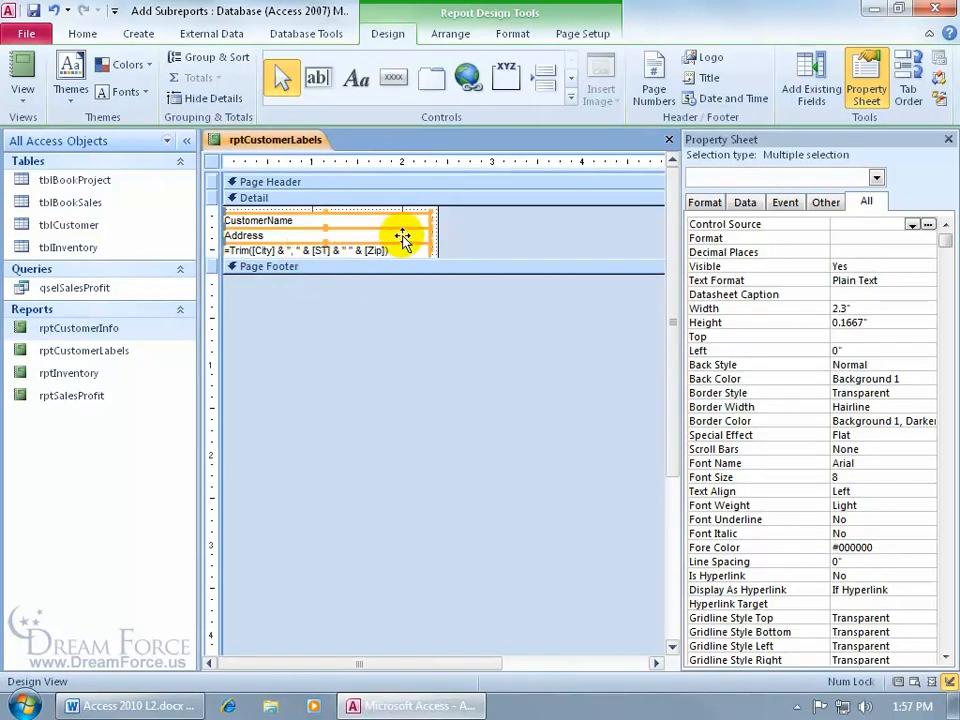
Step: Narrow the label report to the text boxes' right edge, about 2.3", and show it in Print Preview
left_click_drag(432, 238, 435, 249)
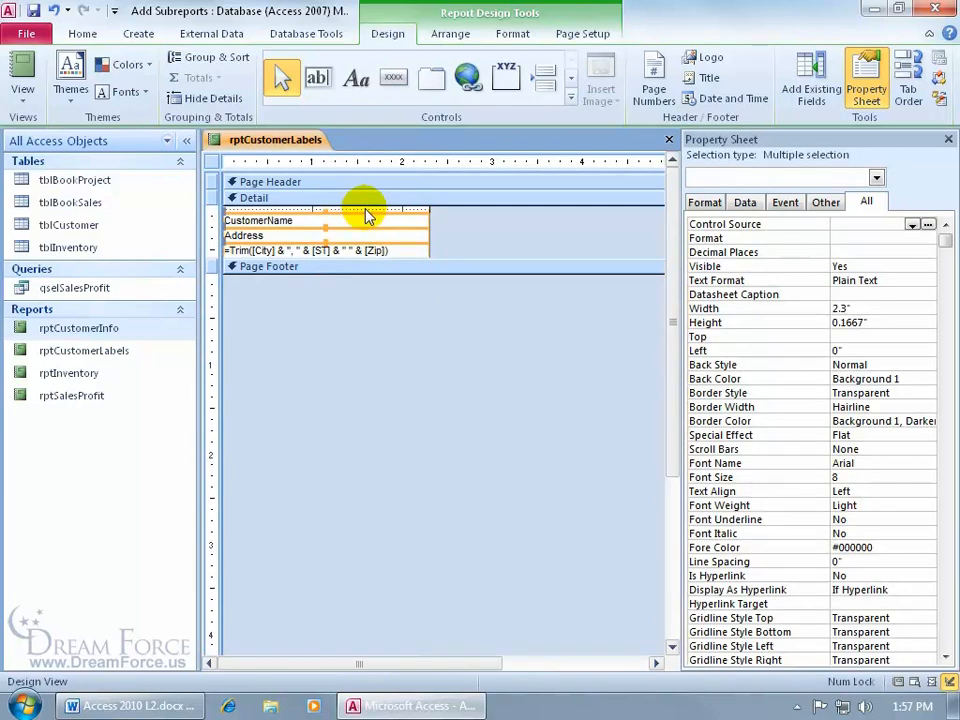
right_click(285, 141)
left_click(334, 285)
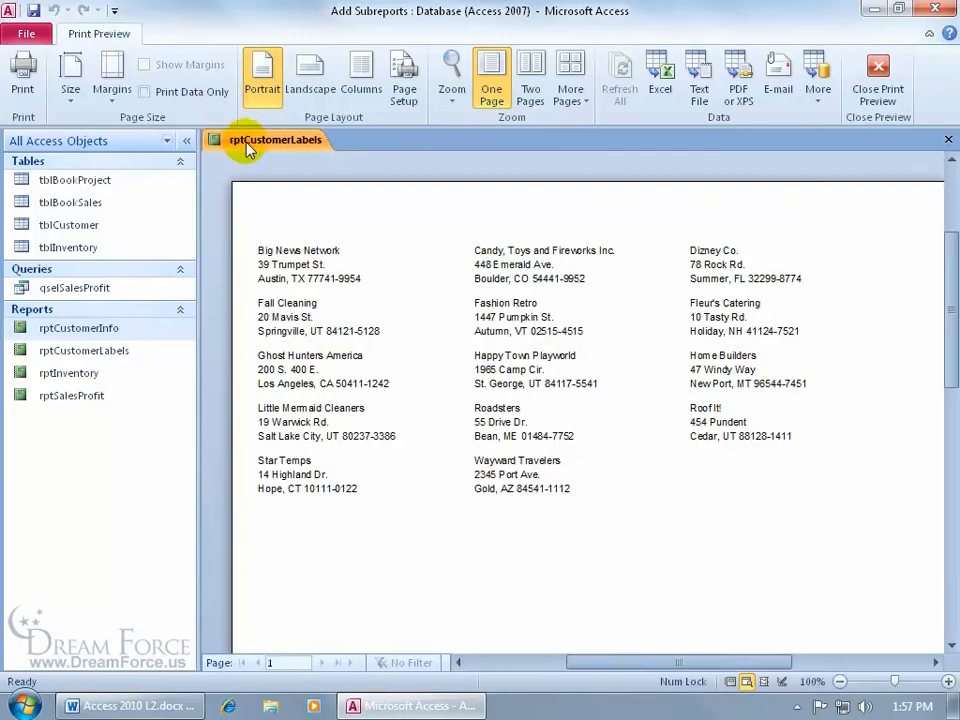
Step: In the label report's page setup, set the left margin to 1" and the column spacing to 0.001"
left_click(402, 84)
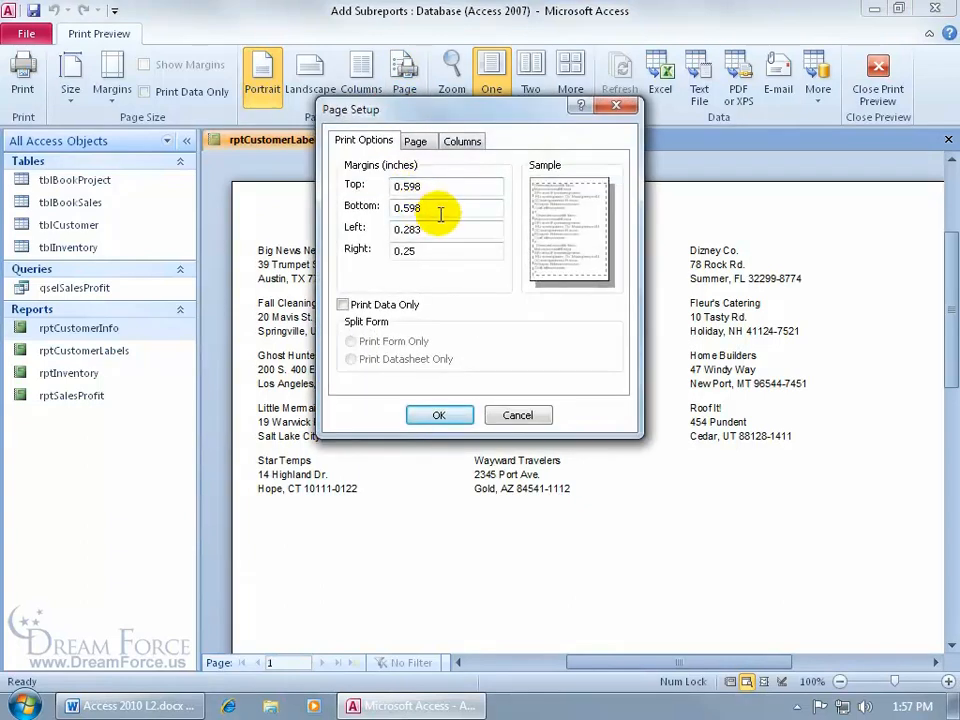
left_click_drag(440, 228, 367, 232)
type("1")
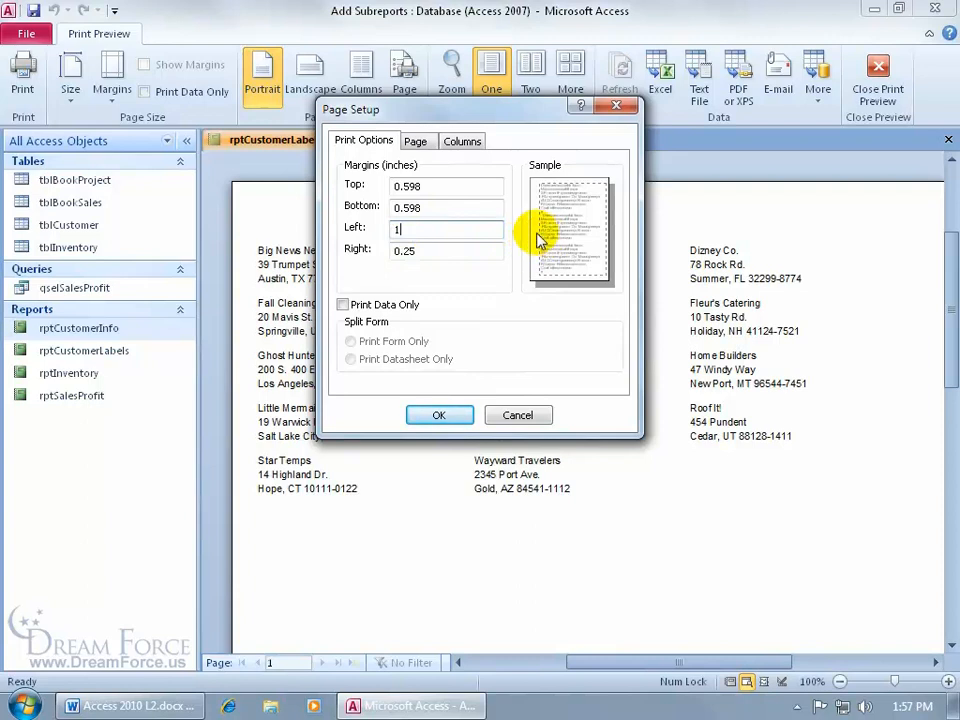
left_click(458, 141)
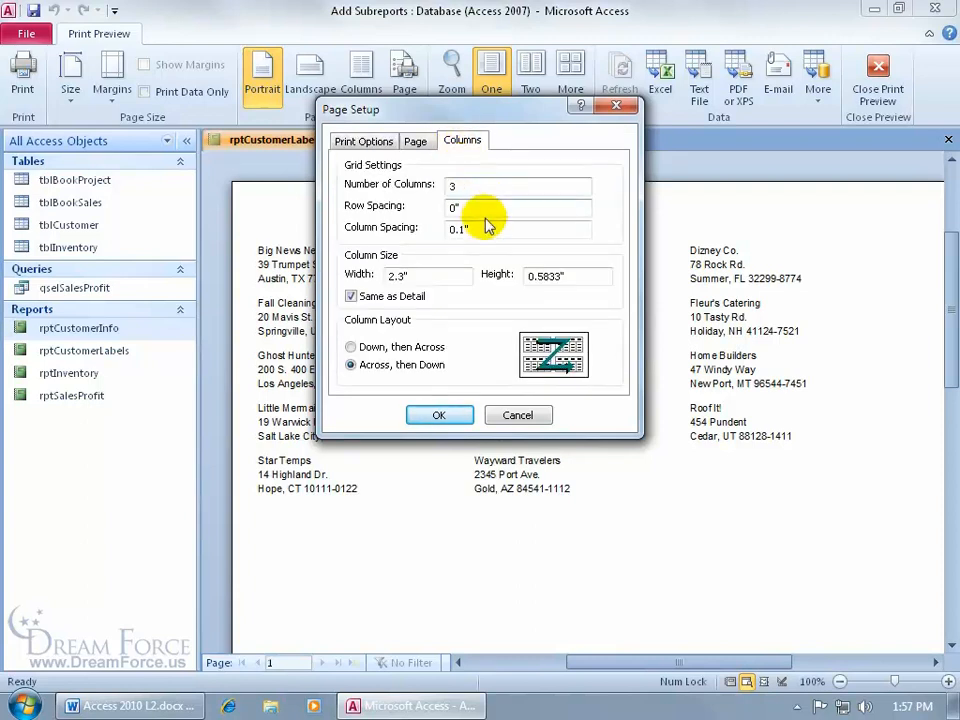
left_click_drag(466, 229, 461, 229)
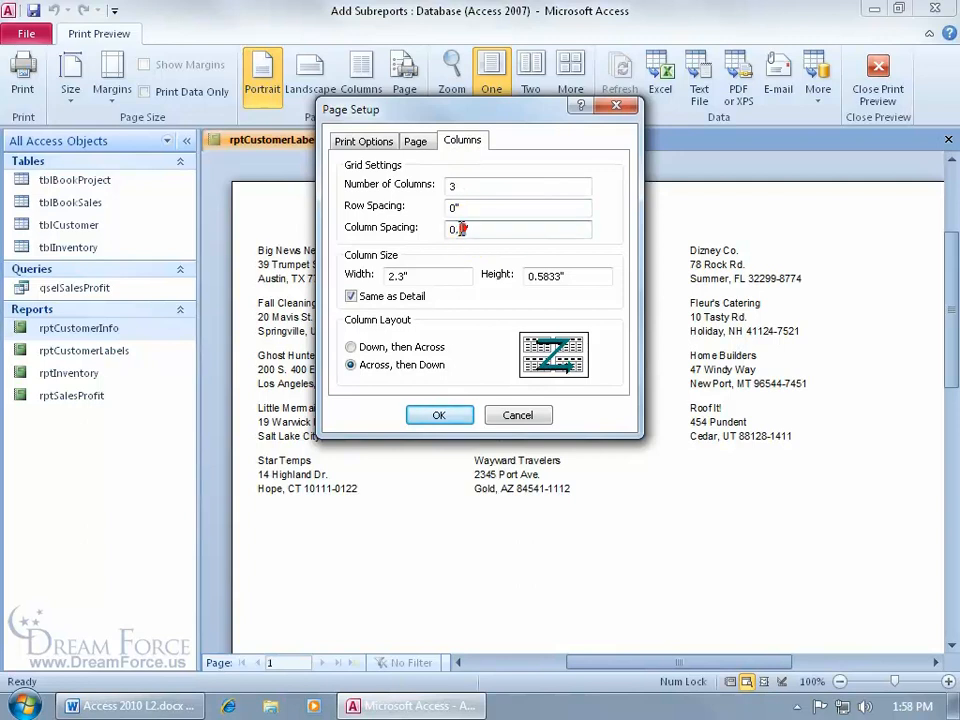
type("001")
key("Tab")
left_click(448, 416)
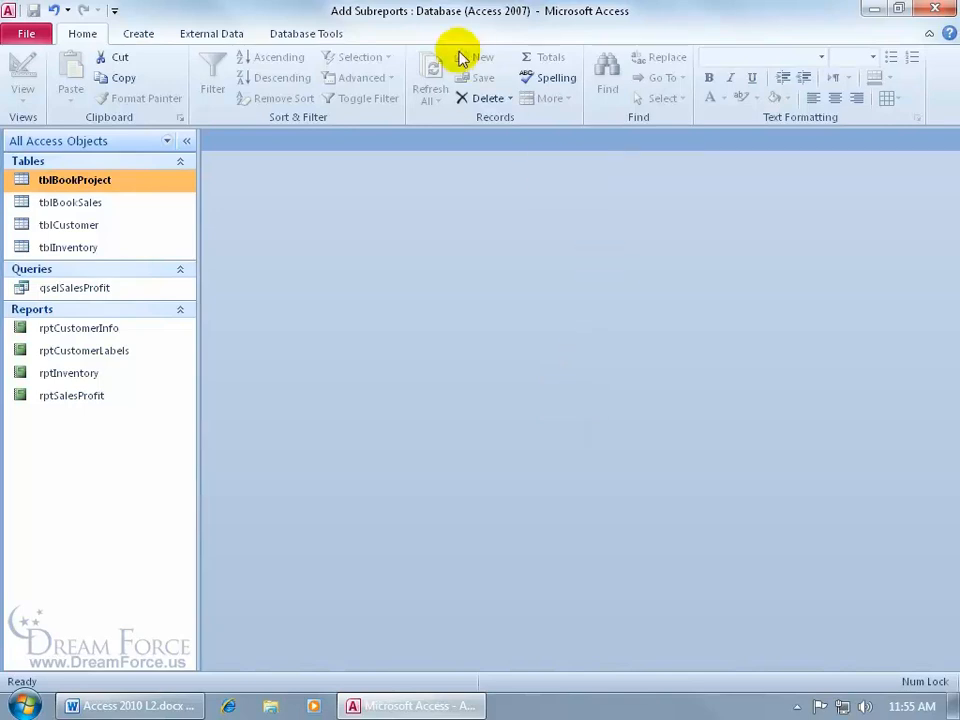
Step: Open tblComputers.xlsx from the Exercises folder in Excel, examine its qryInventory and Additional Data worksheets, and close the workbook and folder
left_click(875, 10)
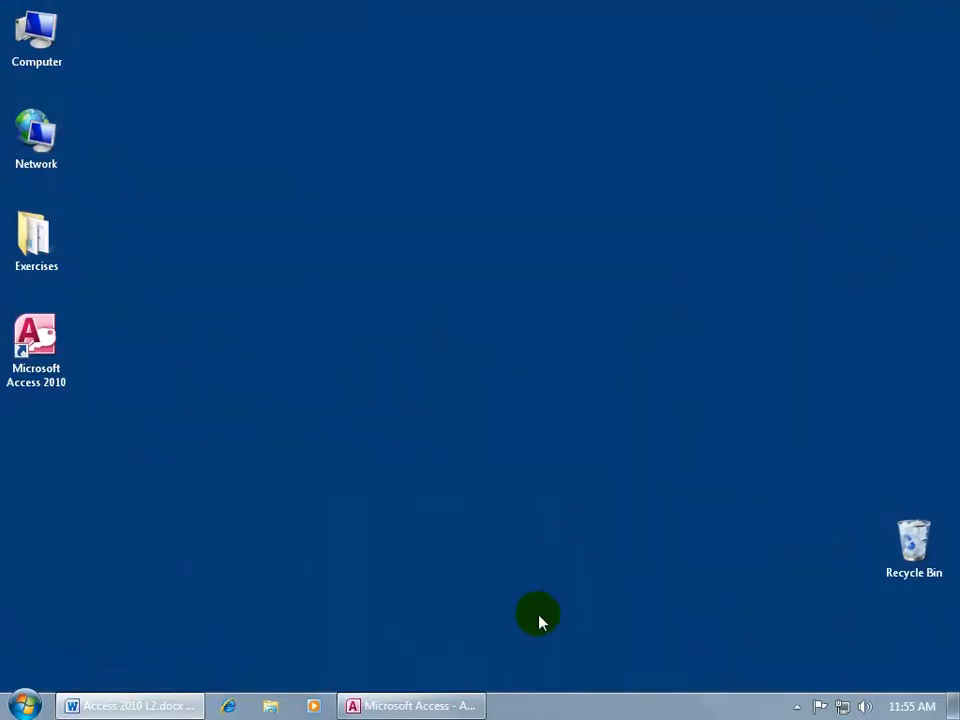
double_click(36, 240)
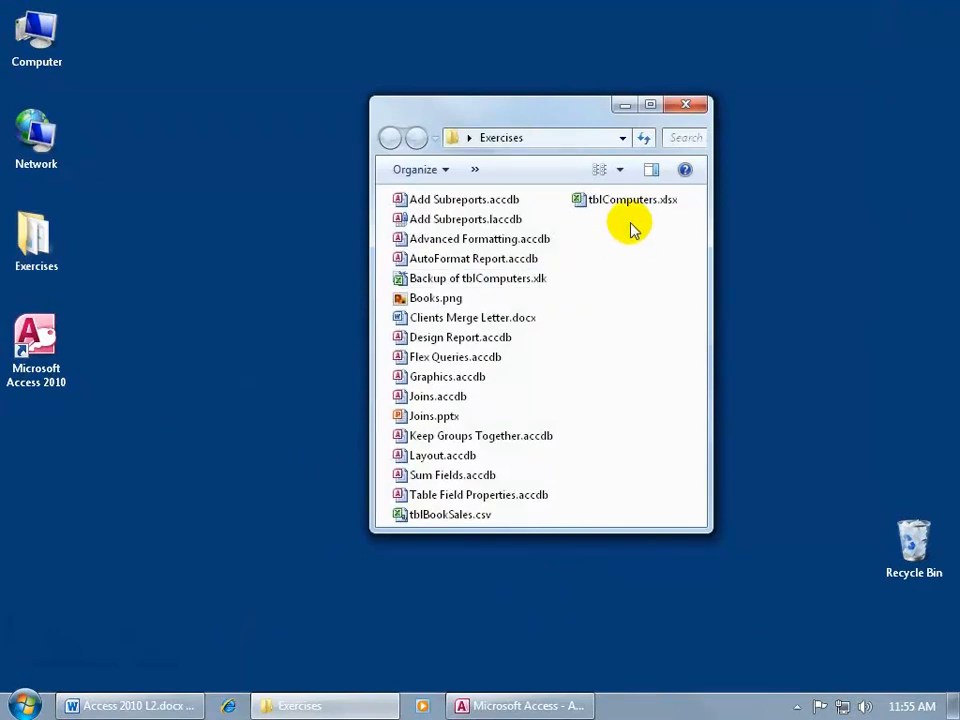
mouse_move(631, 211)
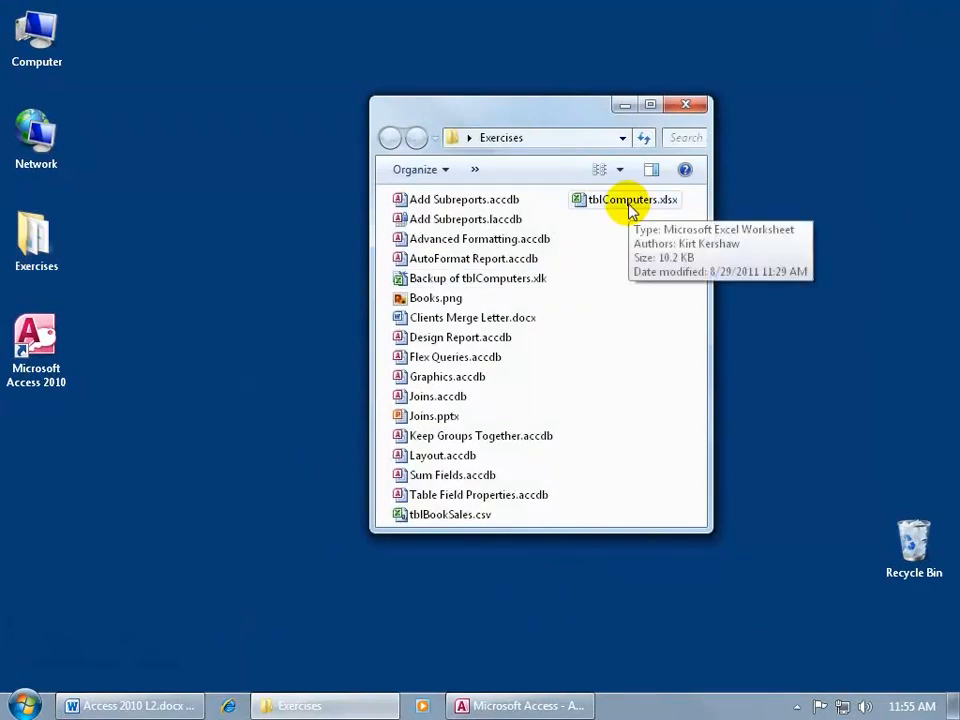
double_click(631, 204)
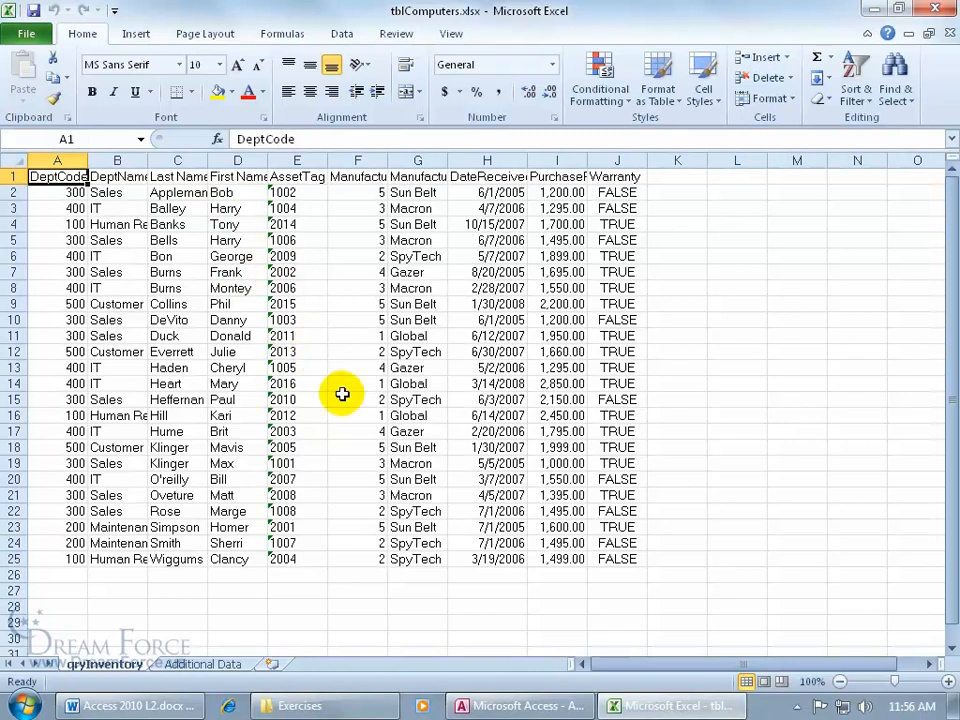
left_click(224, 660)
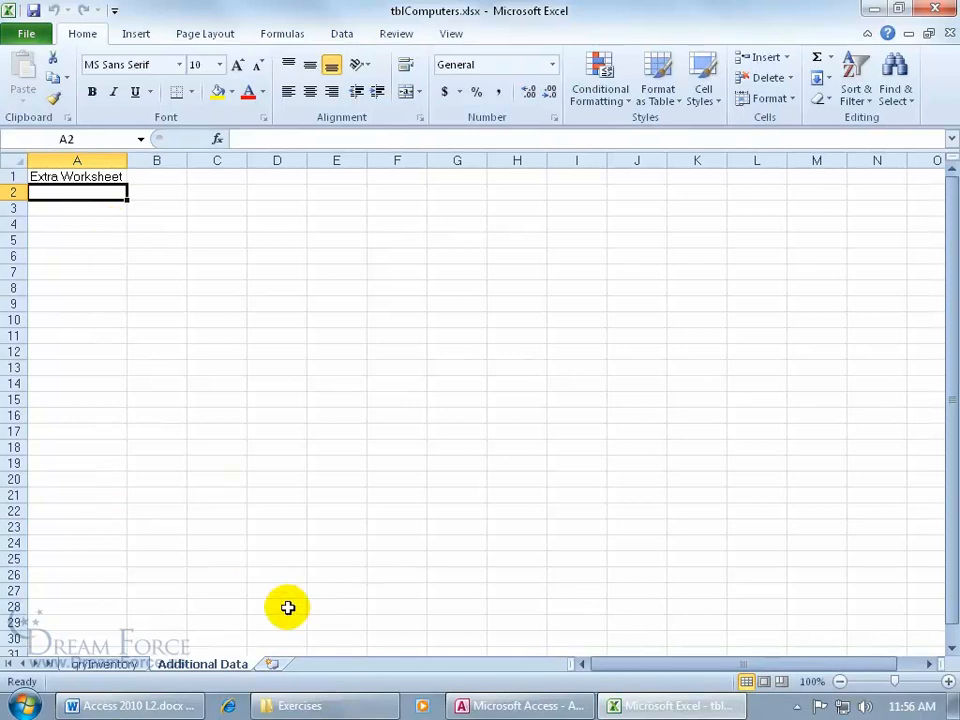
left_click(104, 664)
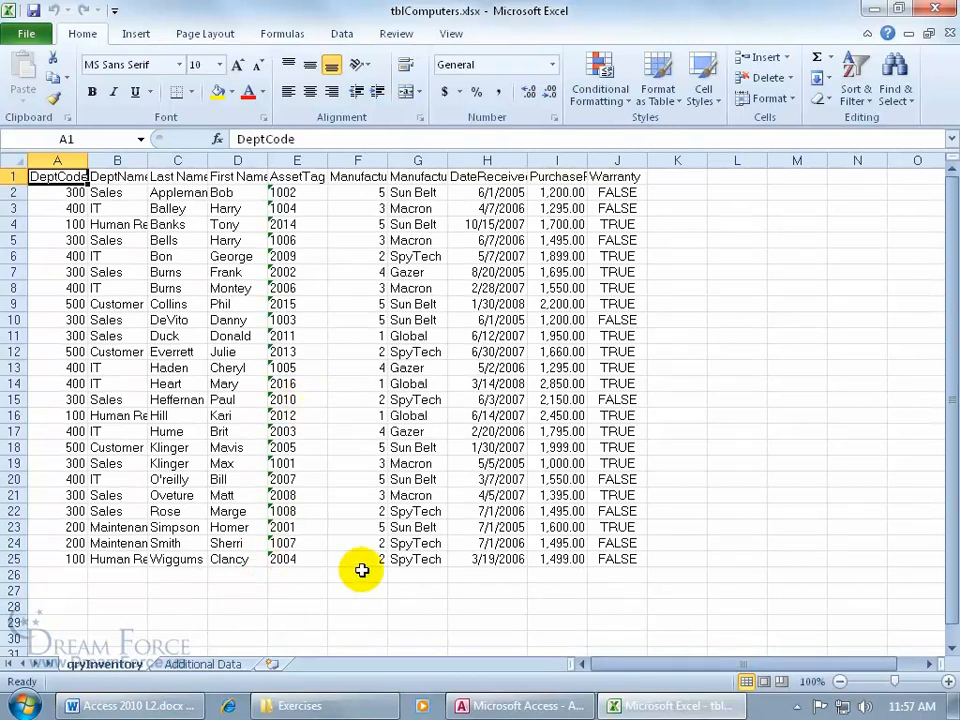
left_click(937, 9)
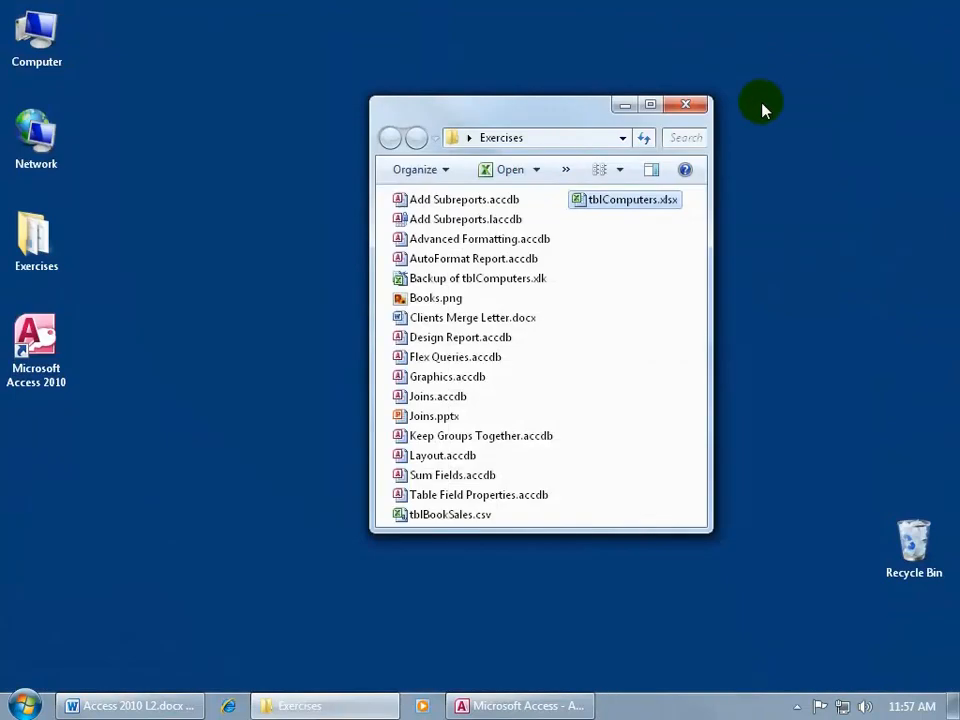
left_click(685, 104)
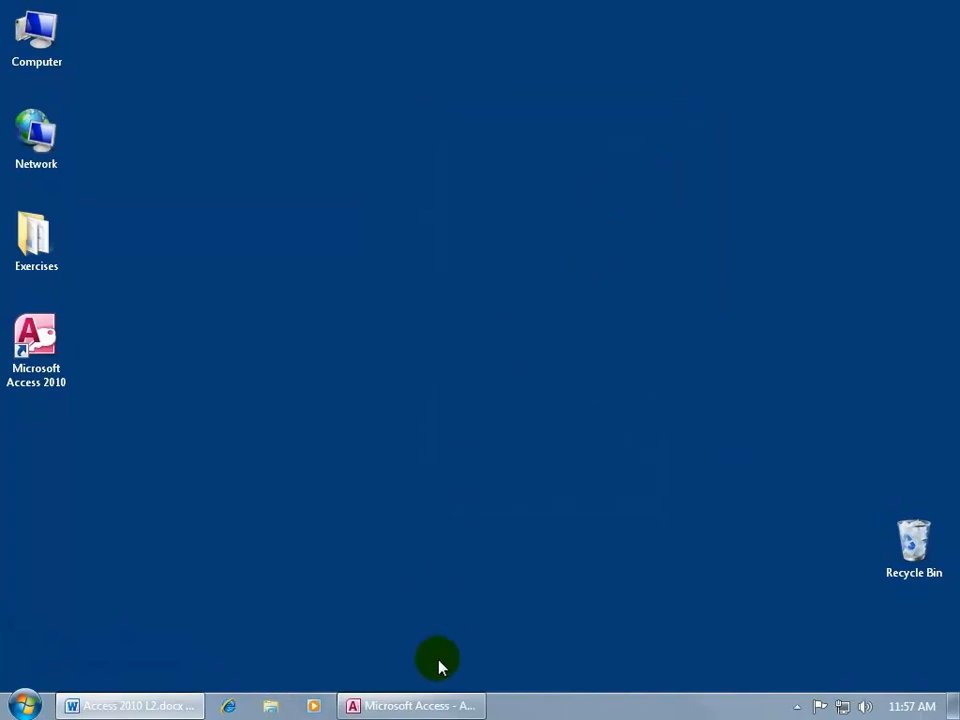
Step: Switch to Access and start importing tblComputers.xlsx from the Desktop's Exercises folder into a new table in the current database
left_click(433, 706)
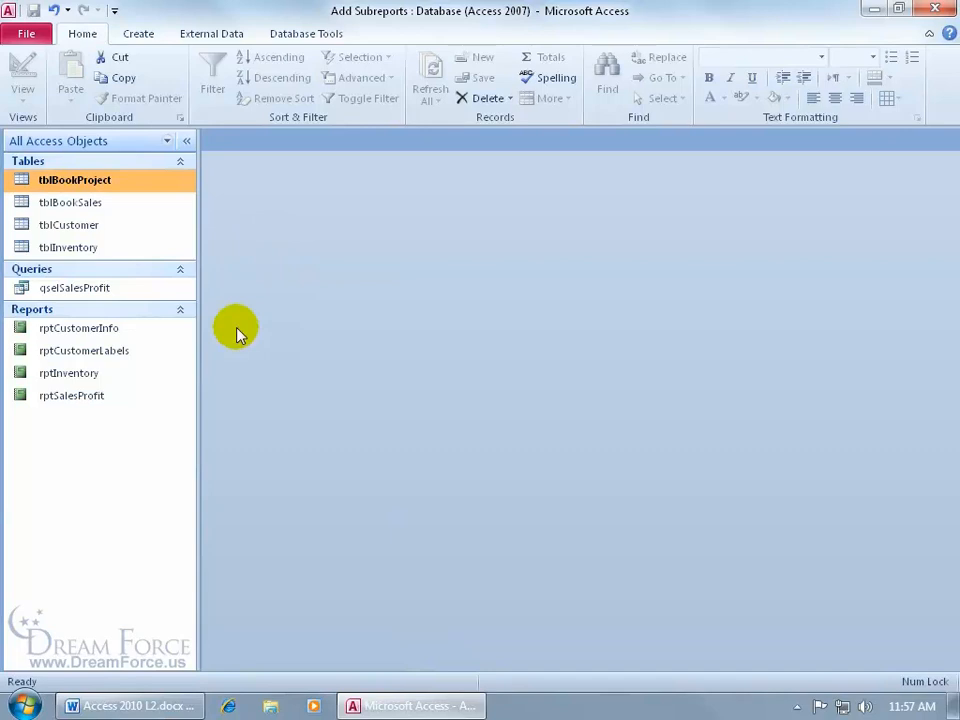
left_click(222, 36)
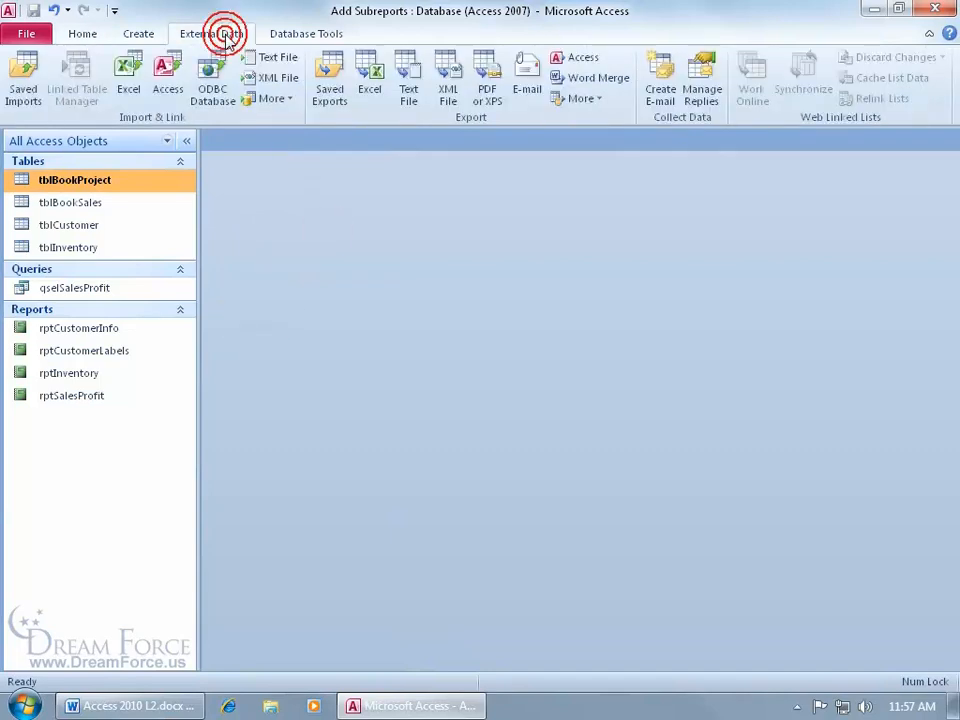
left_click(128, 88)
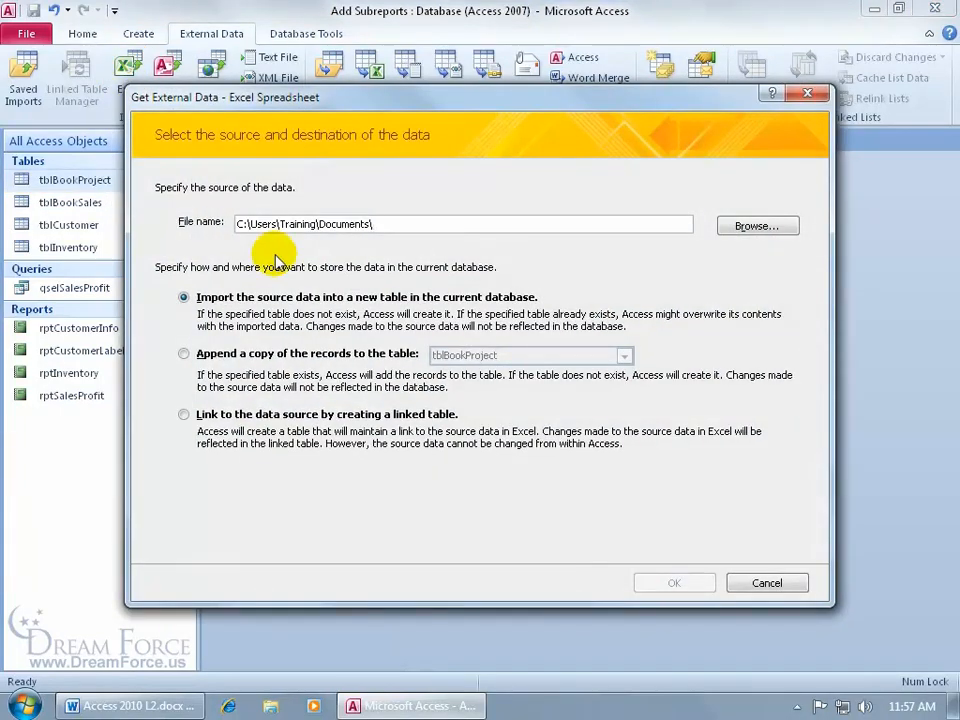
left_click(760, 227)
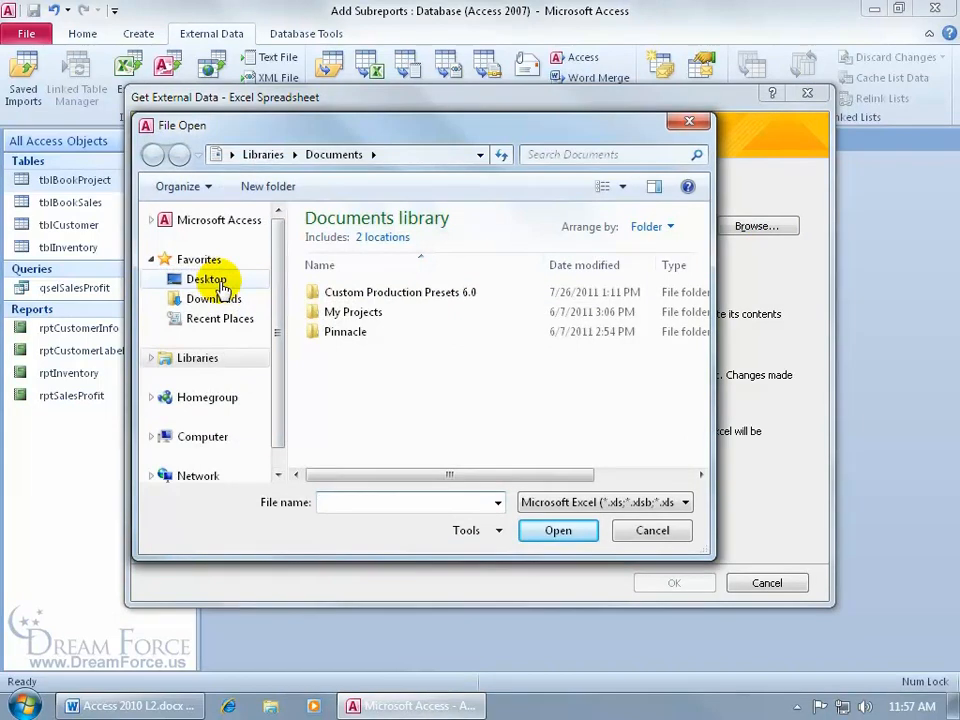
left_click(220, 282)
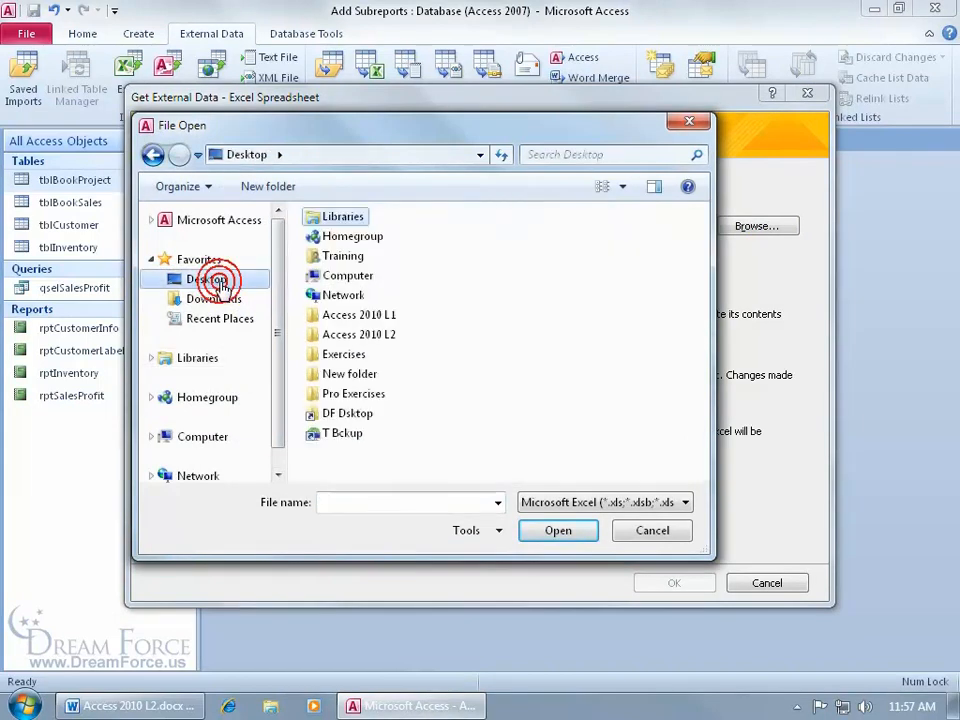
double_click(344, 357)
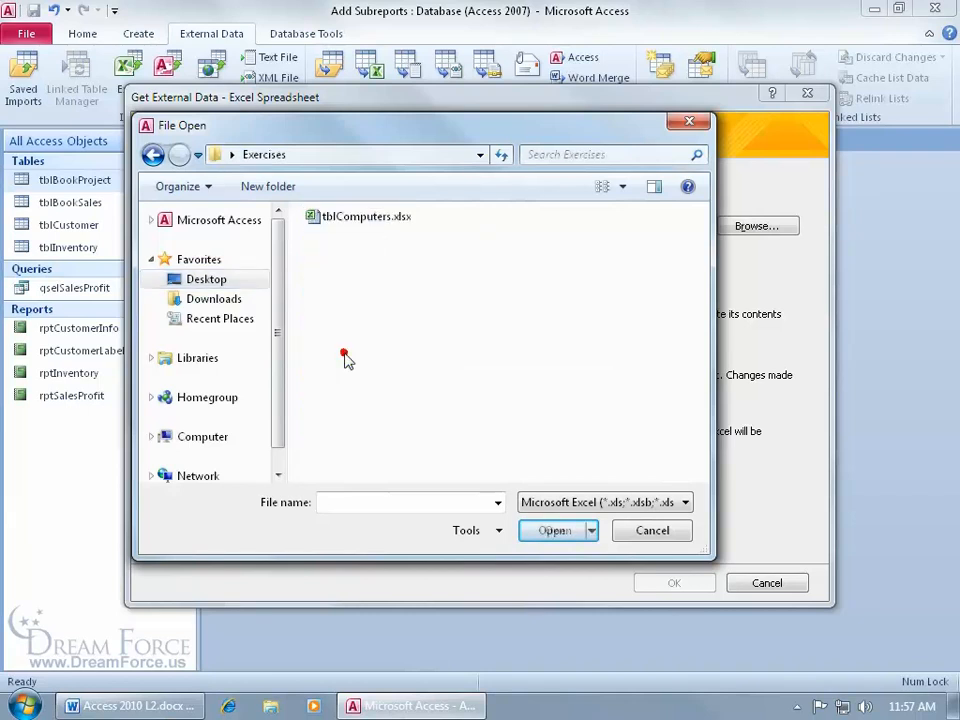
double_click(345, 218)
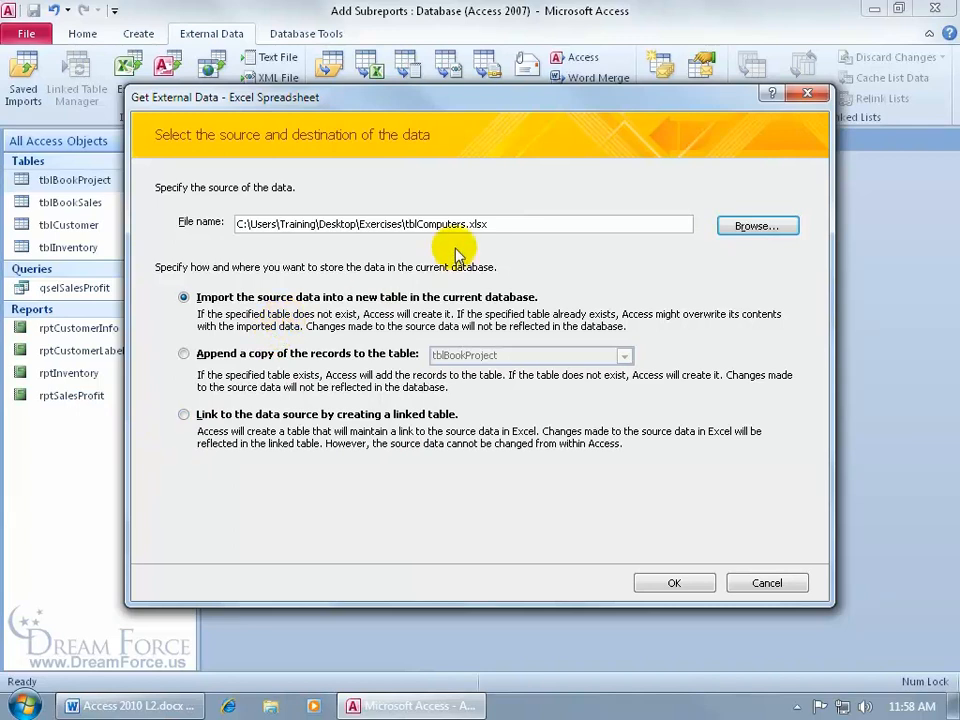
left_click(665, 584)
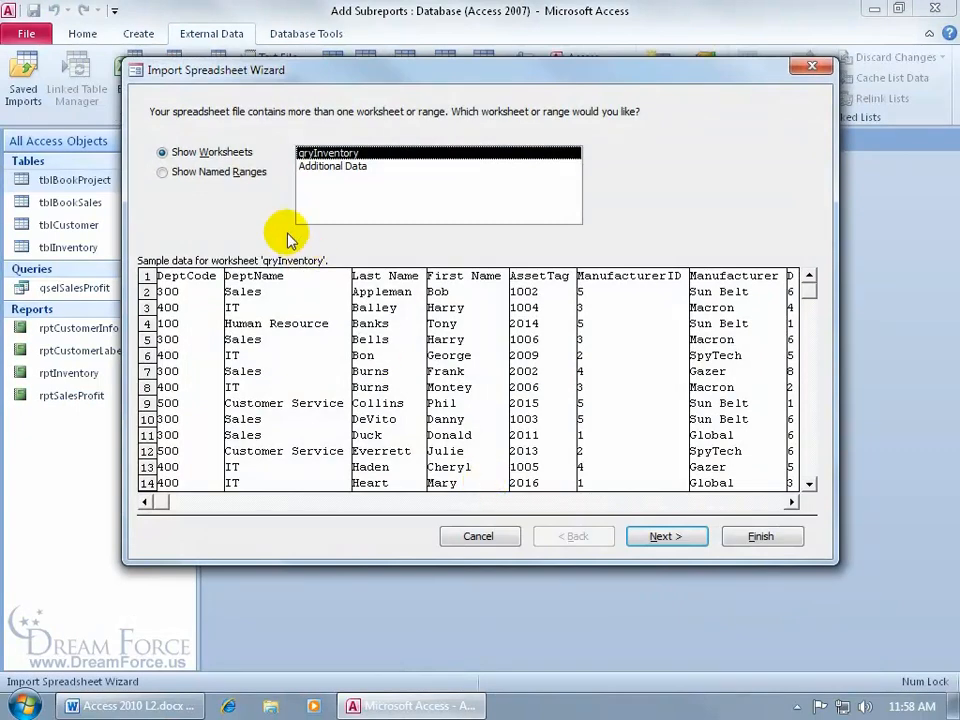
Step: Choose the qryInventory worksheet as the import source and use its first row as column headings
left_click(362, 167)
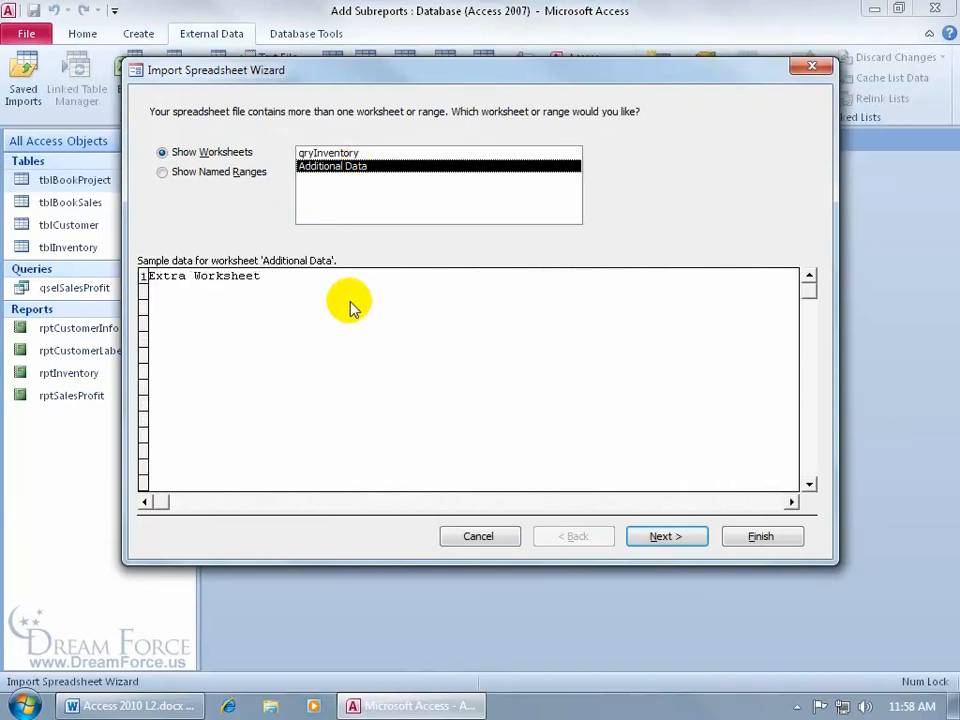
left_click(348, 155)
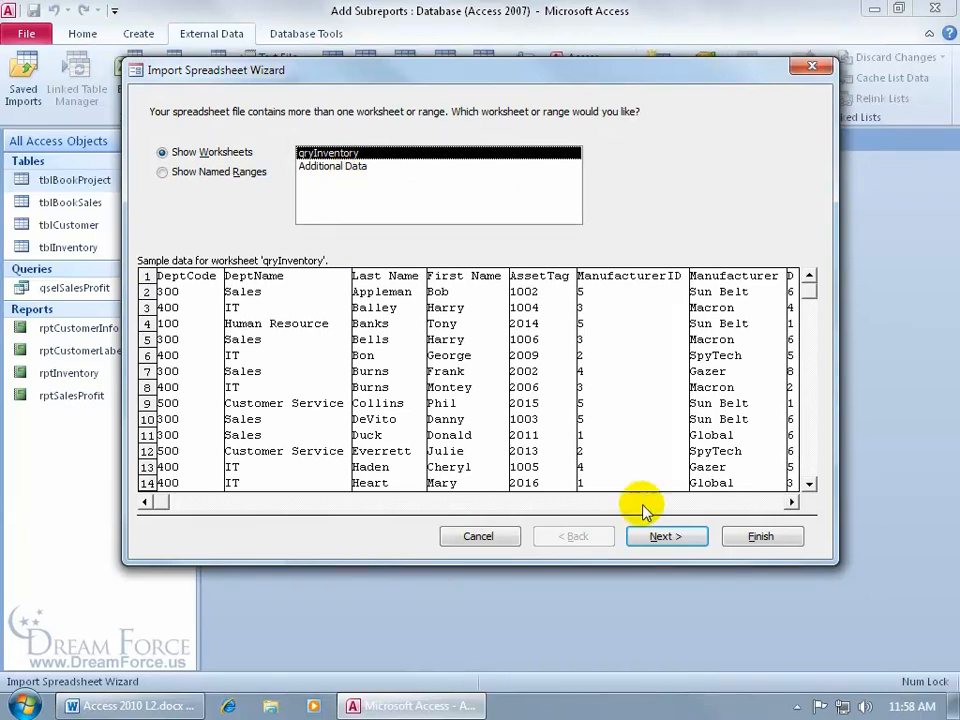
left_click(664, 536)
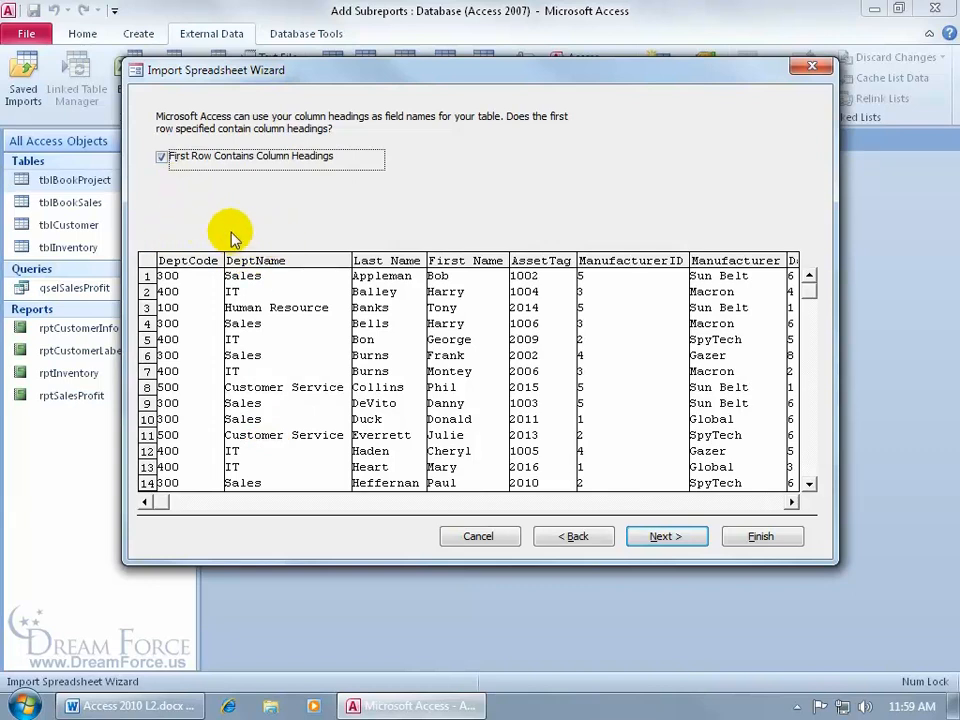
left_click(161, 158)
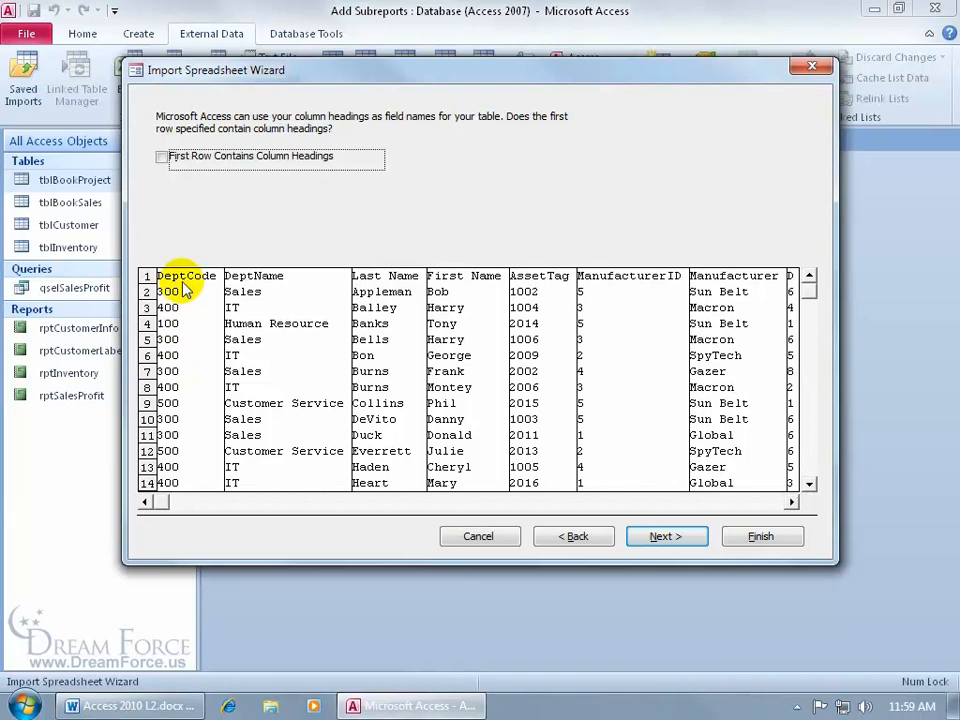
left_click(161, 157)
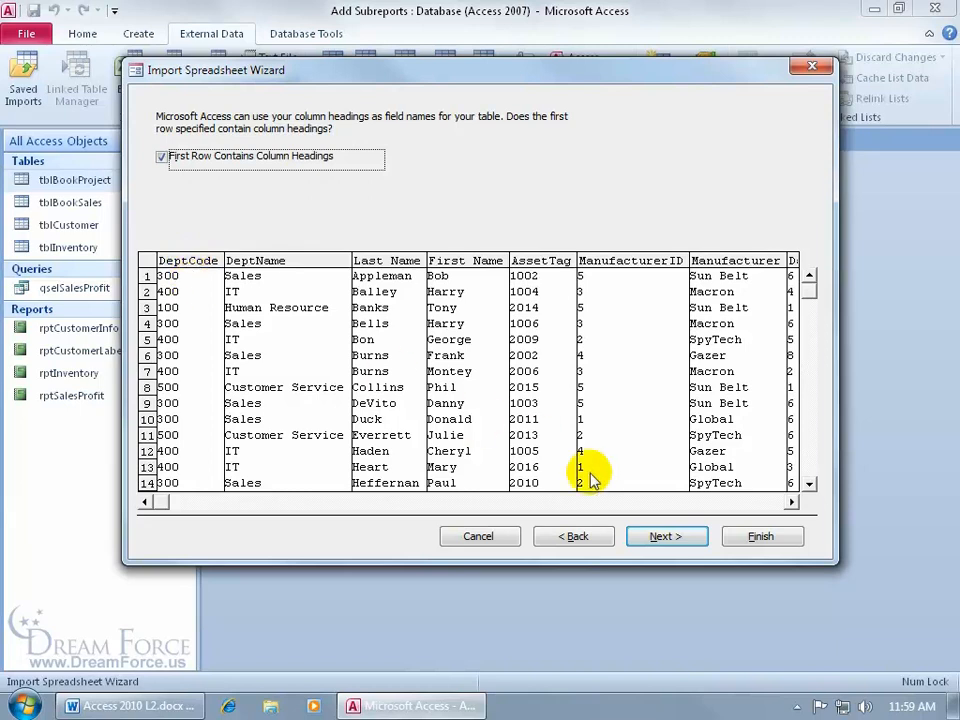
left_click(677, 542)
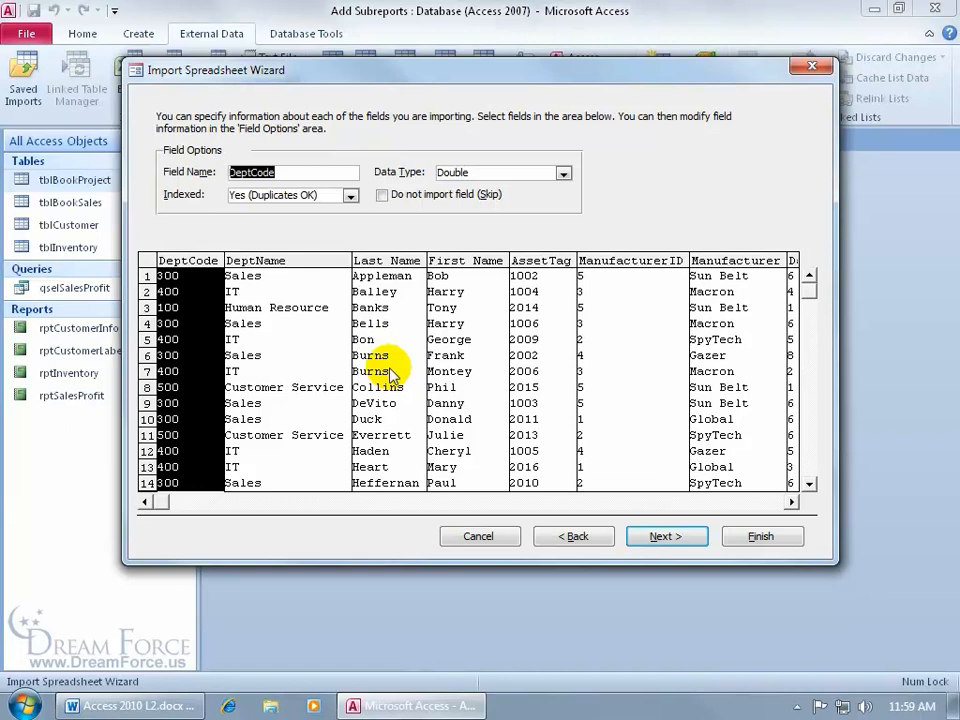
Step: Try renaming the DeptCode field to DeptCodes in the import field options, and restore the name DeptCode
left_click(201, 264)
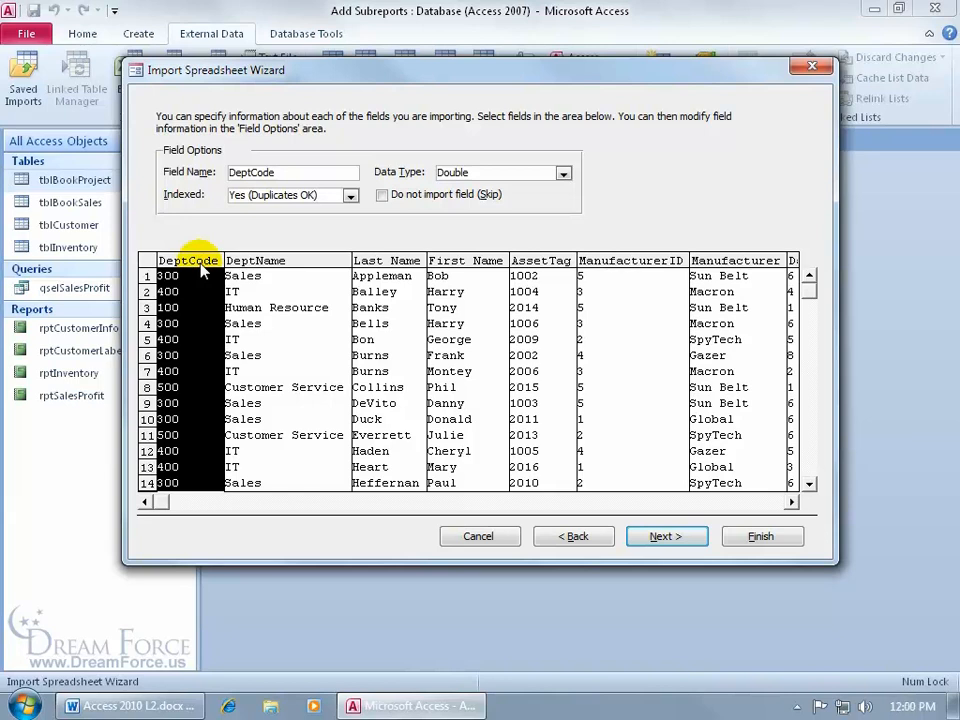
left_click(200, 261)
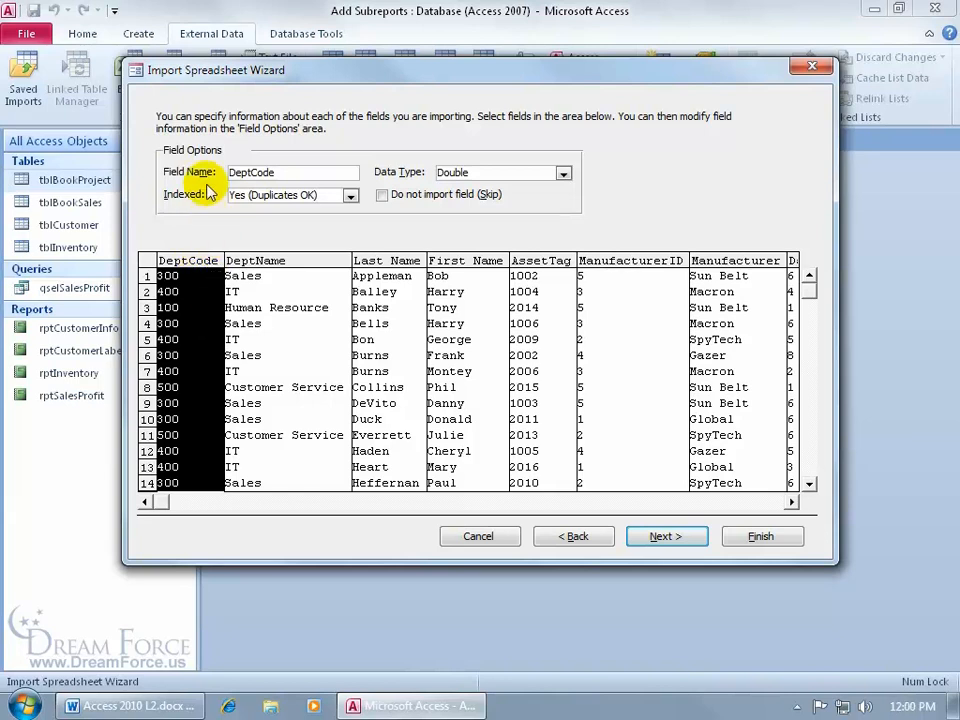
left_click(293, 172)
type("s")
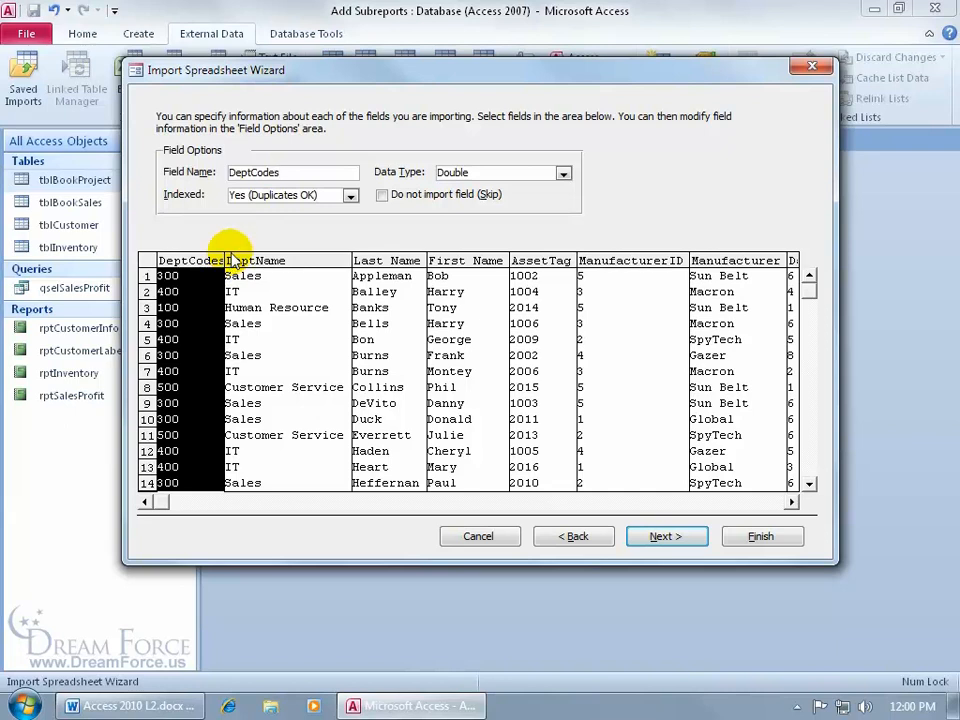
left_click(298, 172)
key("BackSpace")
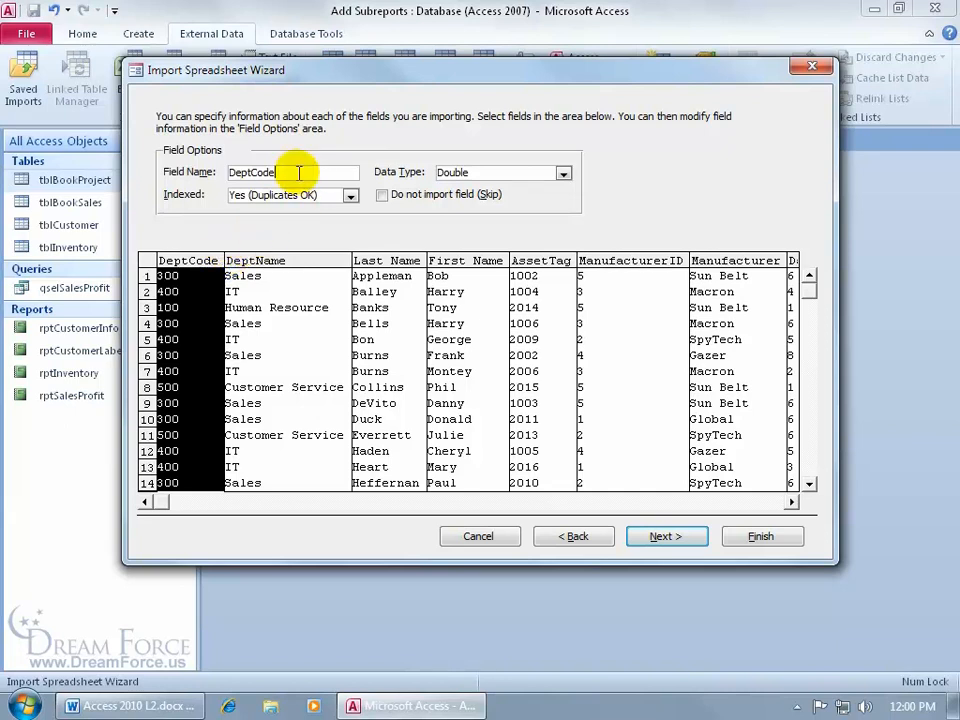
Step: Set the DeptCode field's data type to Integer and keep the field included in the import
left_click(564, 174)
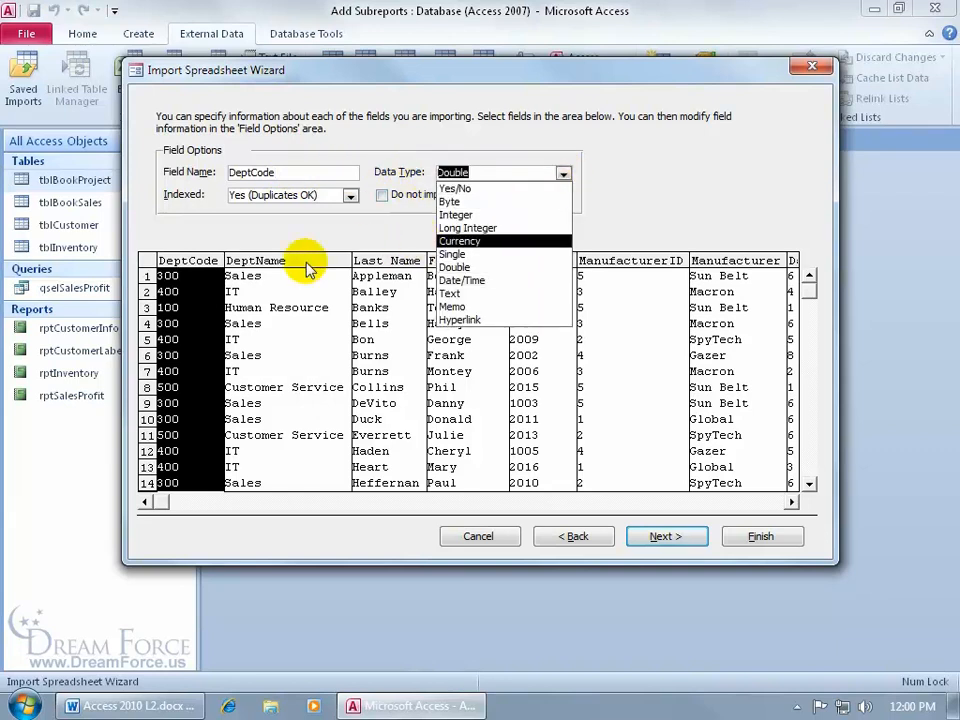
left_click(476, 215)
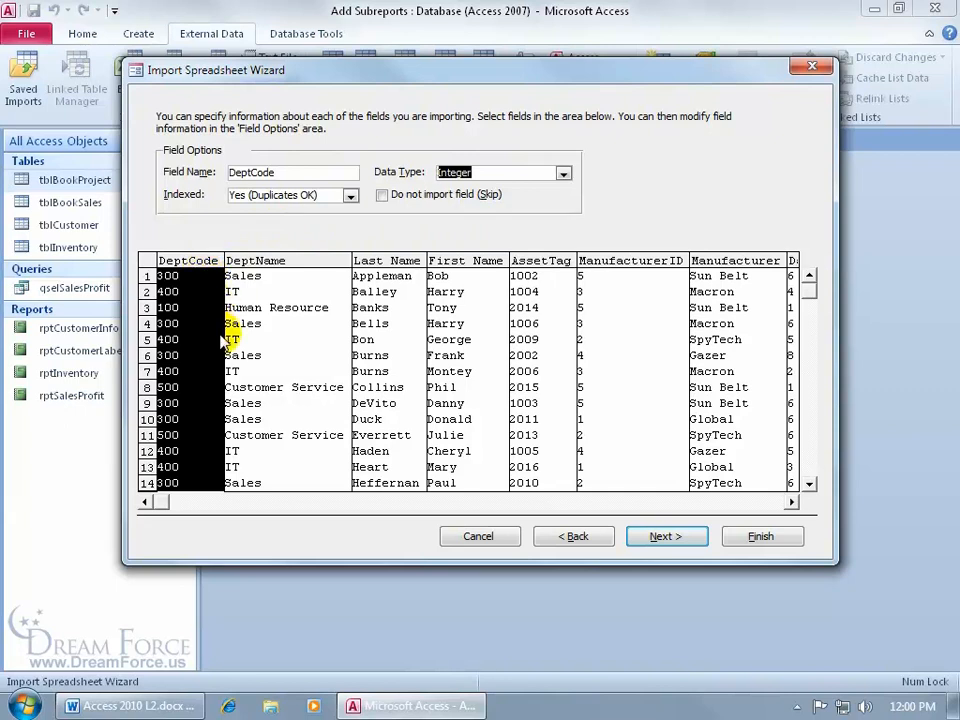
left_click(384, 194)
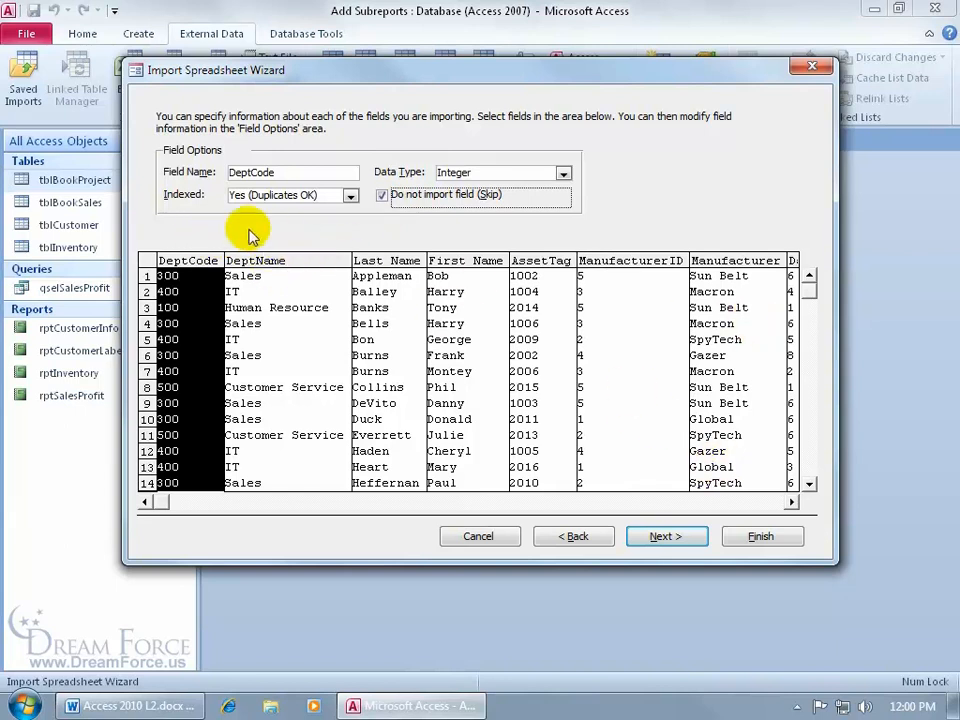
left_click(381, 196)
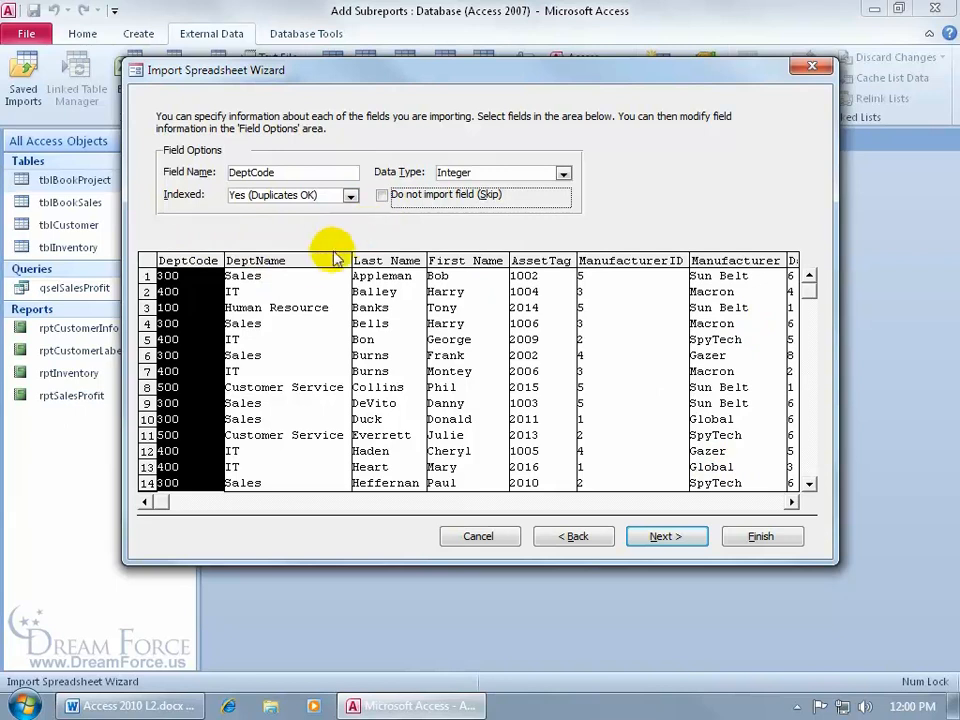
Step: Review the import options of the Last Name, AssetTag and ManufacturerID fields, and continue to the primary key settings
left_click(388, 261)
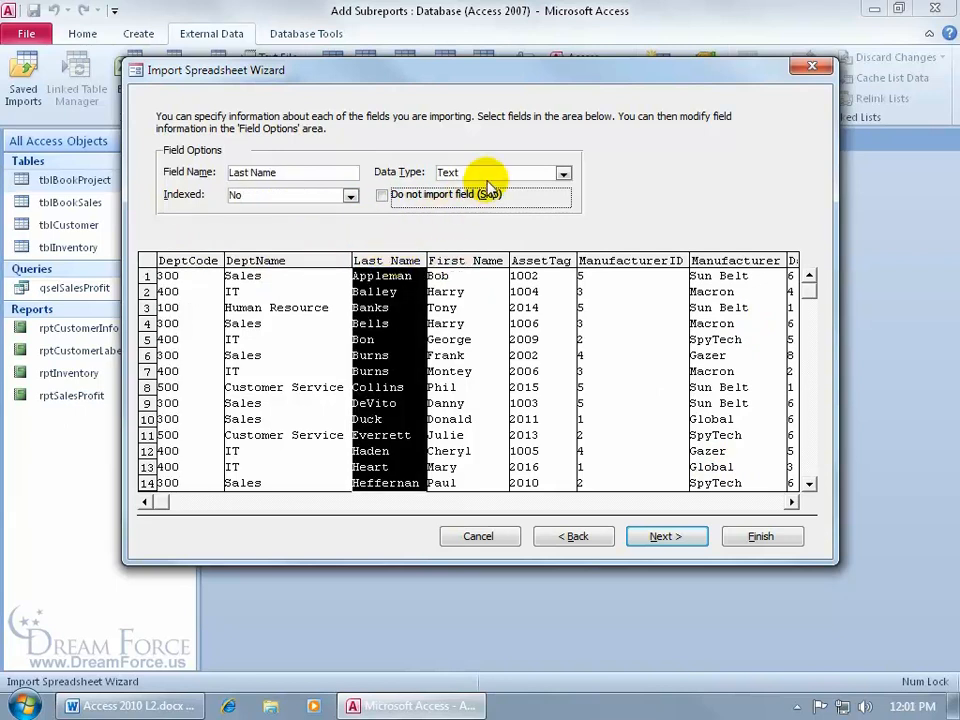
left_click(543, 261)
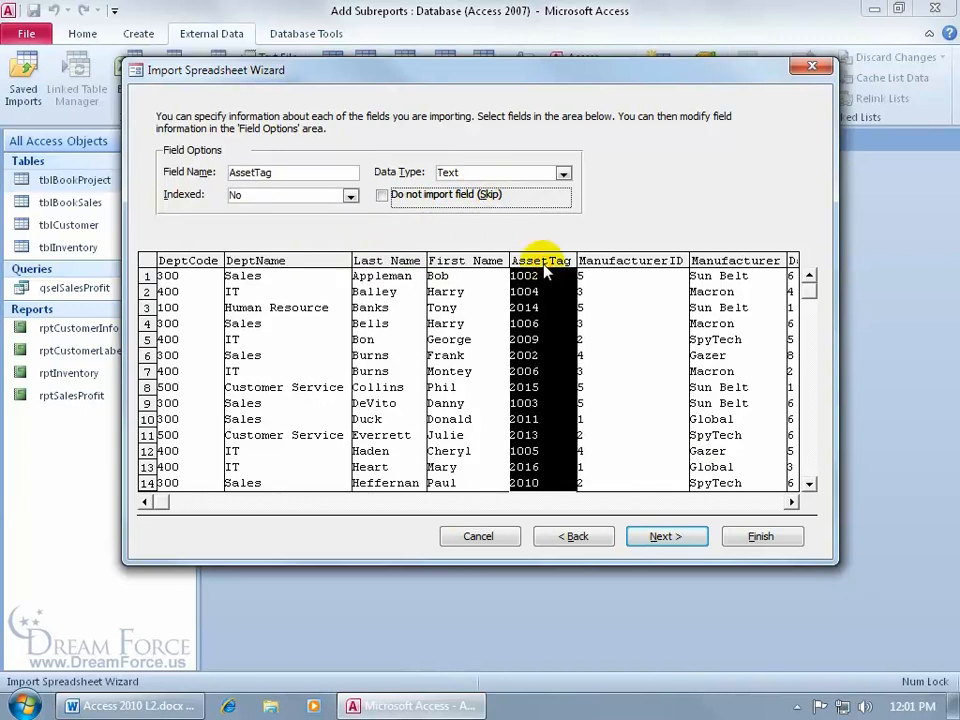
left_click(636, 260)
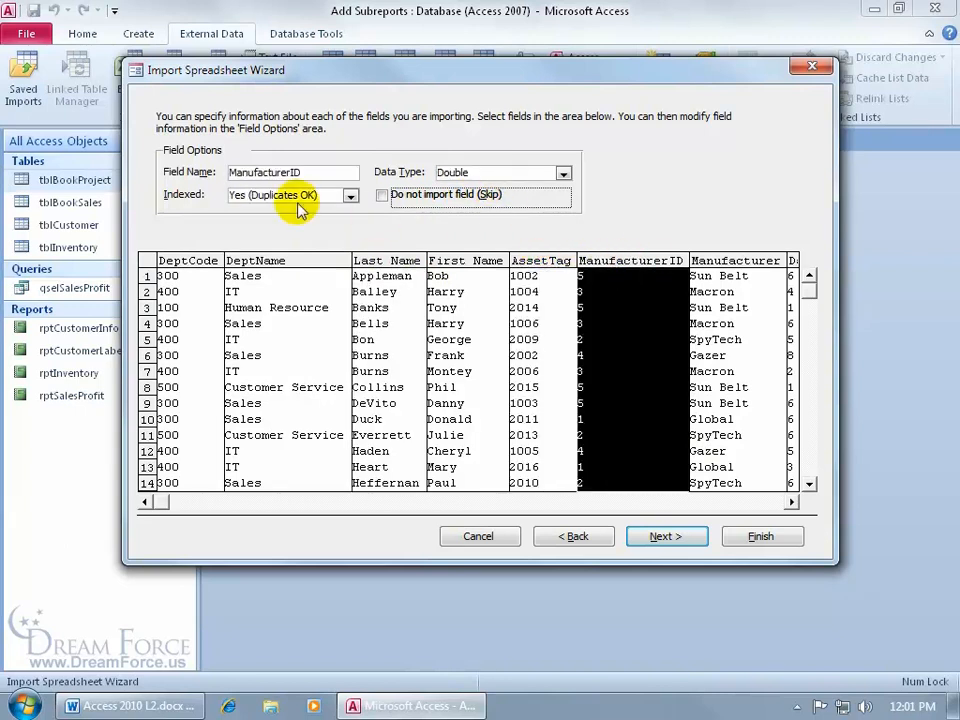
left_click(662, 536)
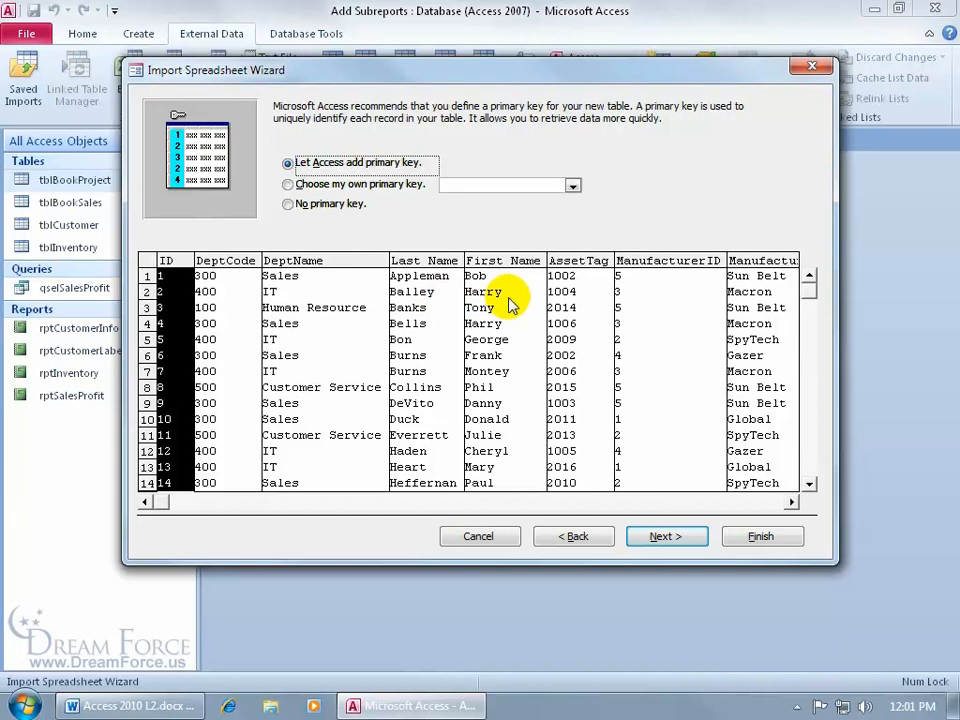
Step: Try AssetTag as the new table's own primary key, and try the option of having no primary key
left_click(593, 261)
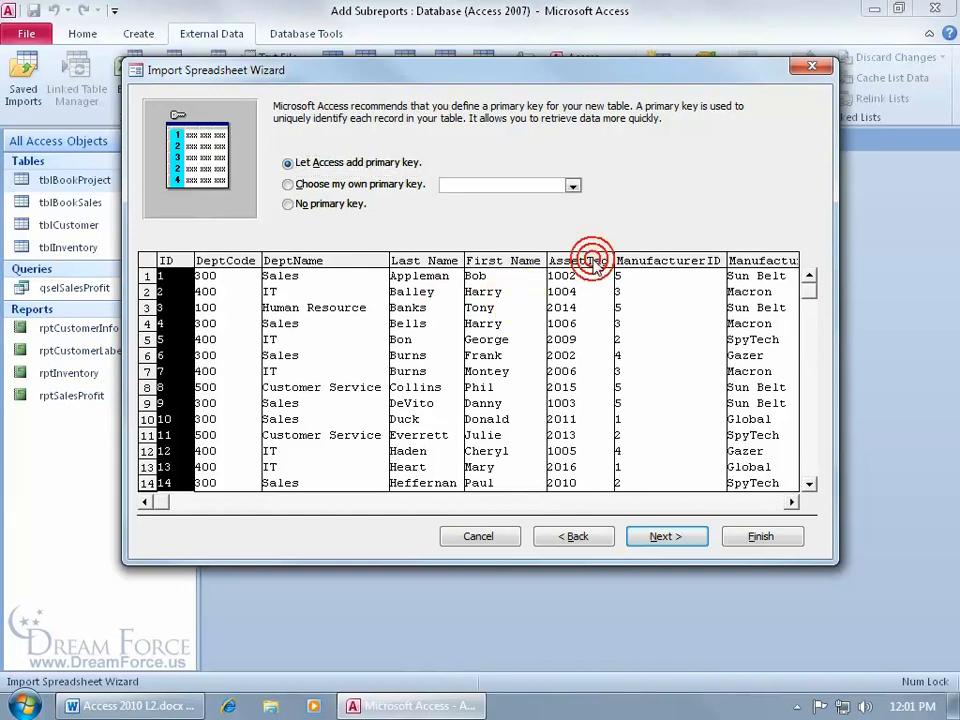
left_click(288, 185)
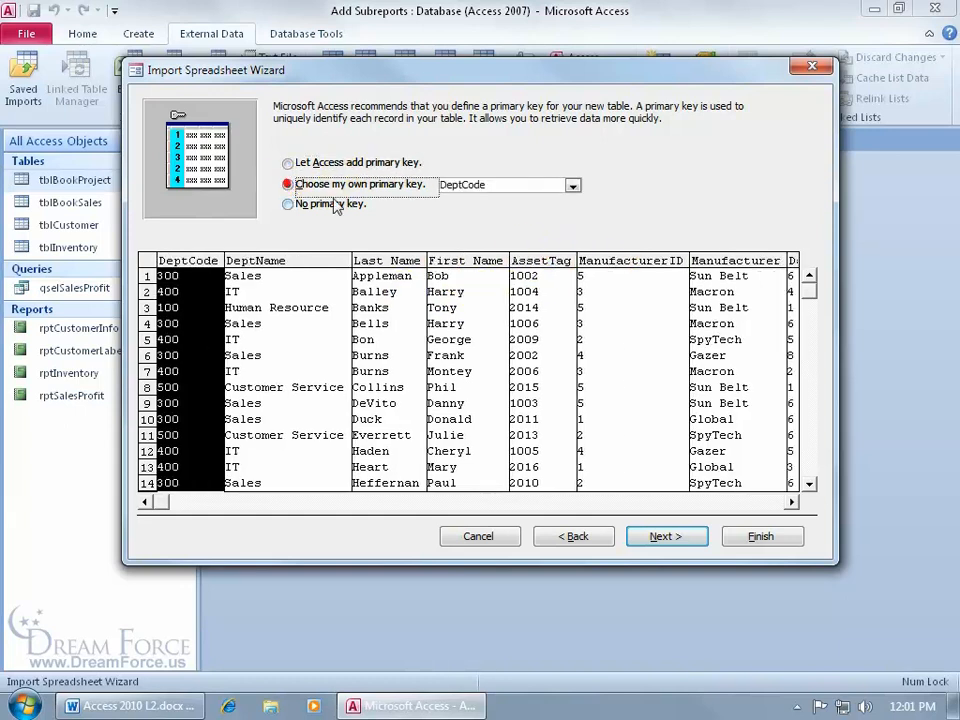
left_click(572, 185)
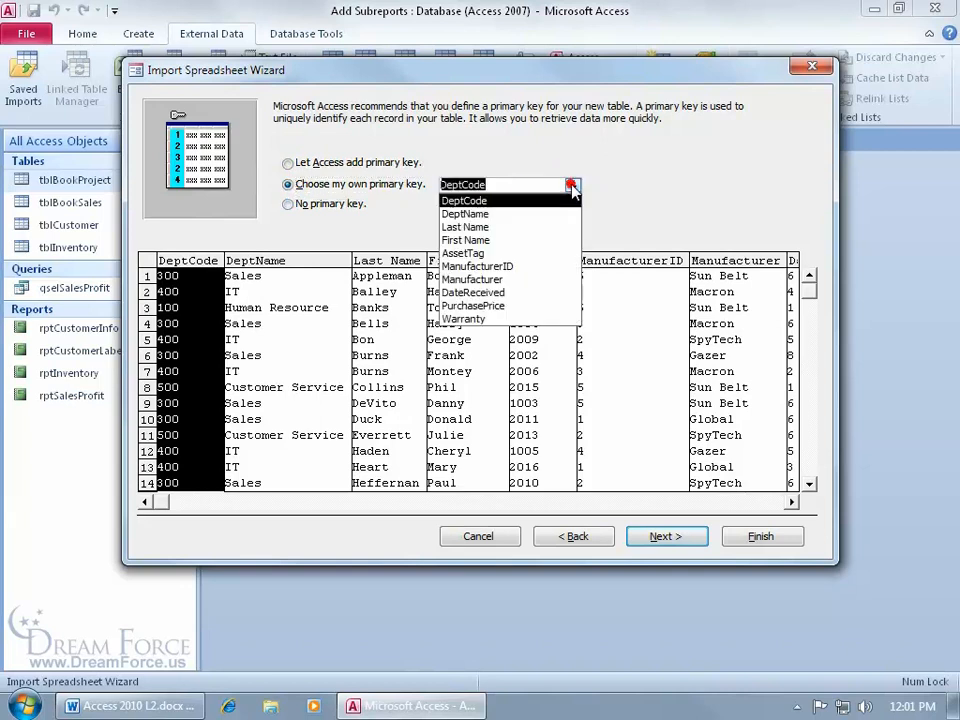
left_click(561, 253)
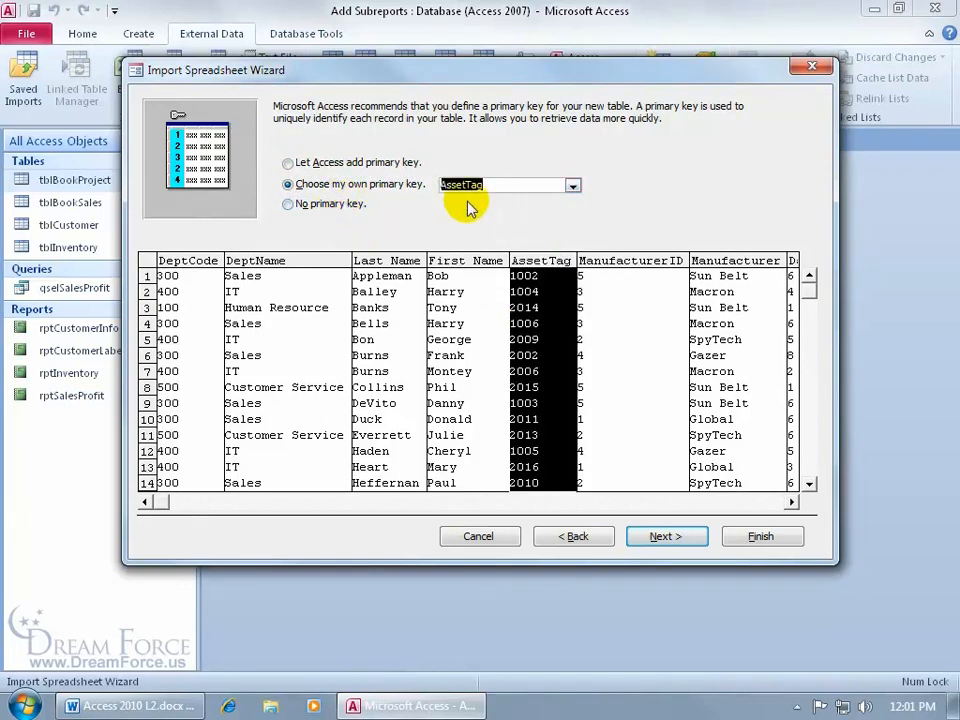
left_click(288, 204)
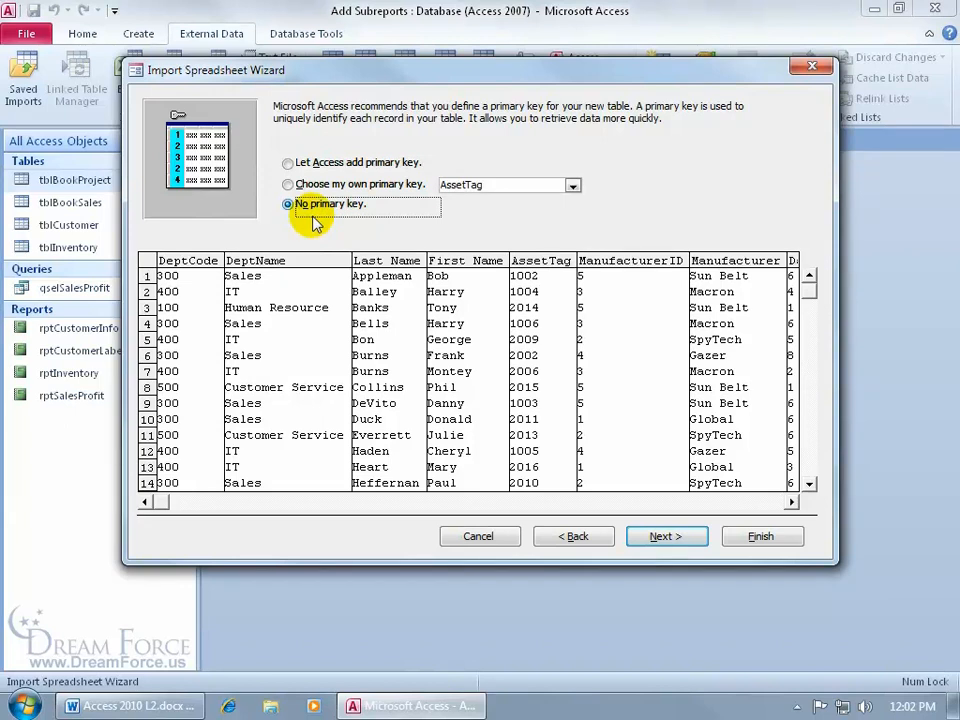
Step: Let Access add the primary key, and import the worksheet into a table named tblComputerInventory
left_click(290, 164)
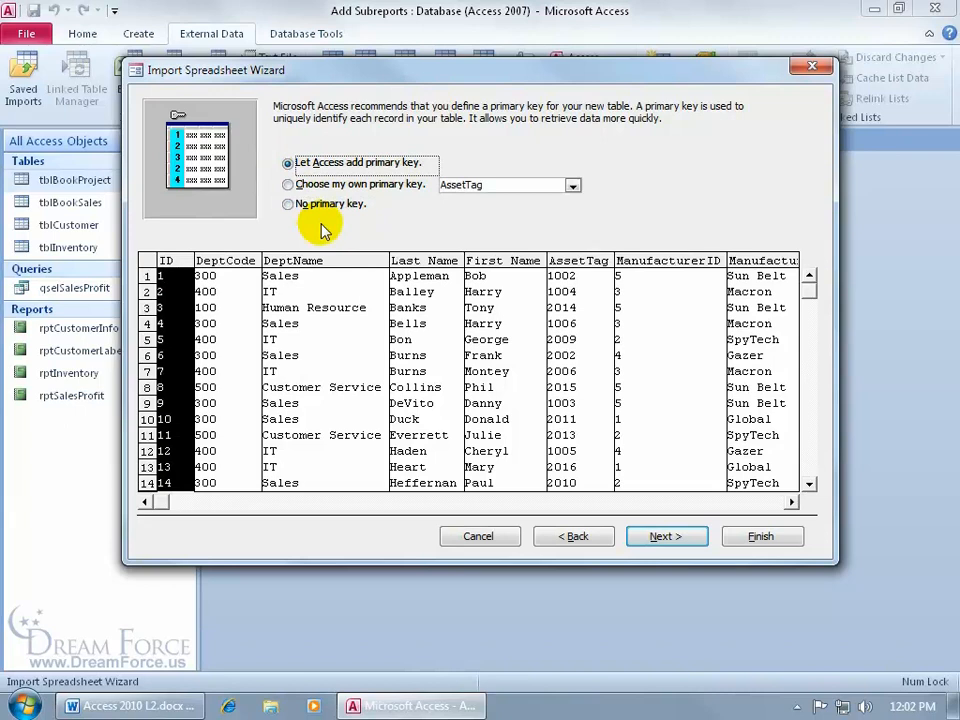
left_click(662, 537)
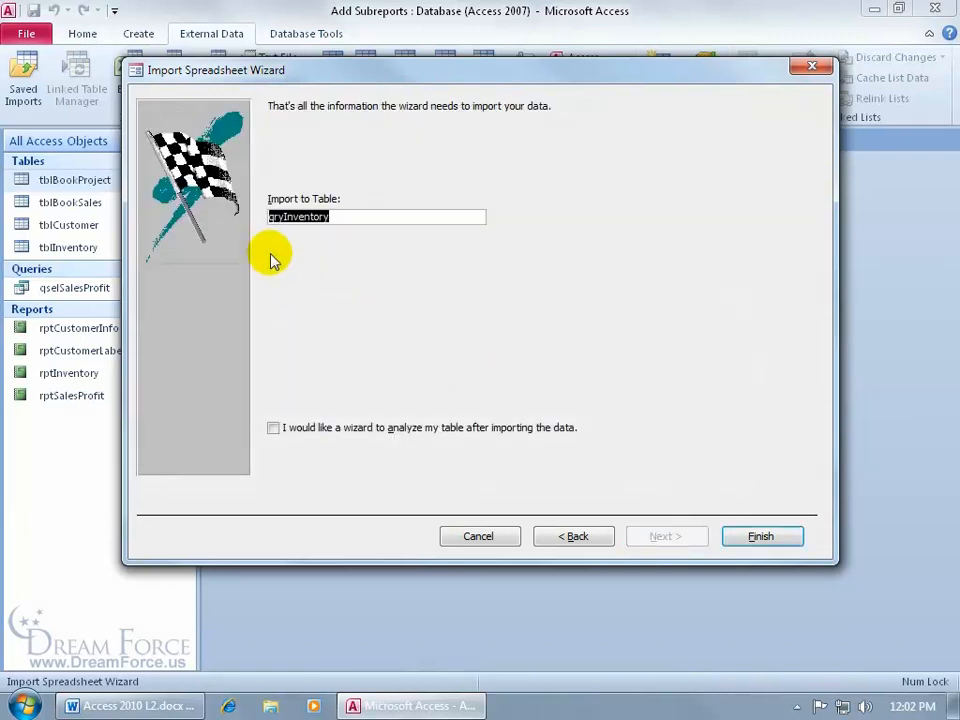
left_click_drag(285, 216, 250, 228)
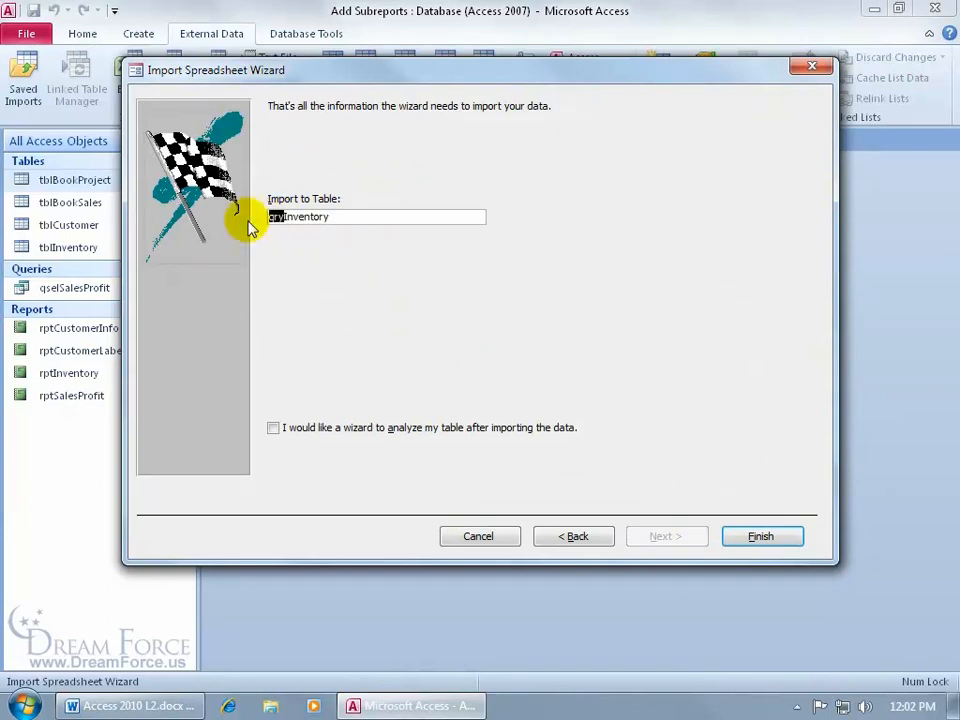
type("tbl")
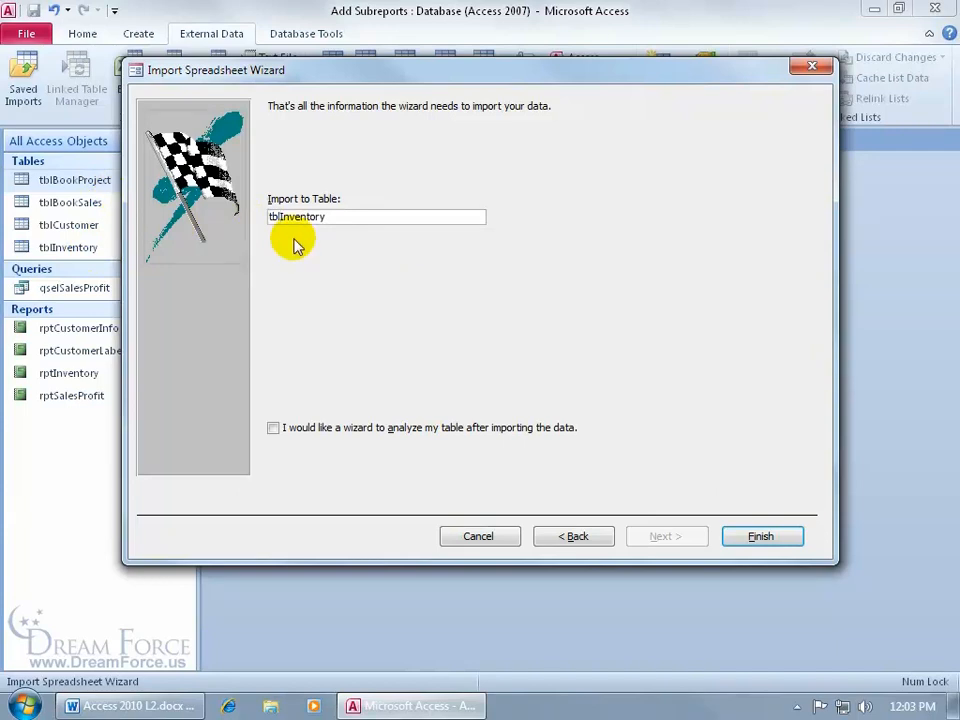
type("Computer")
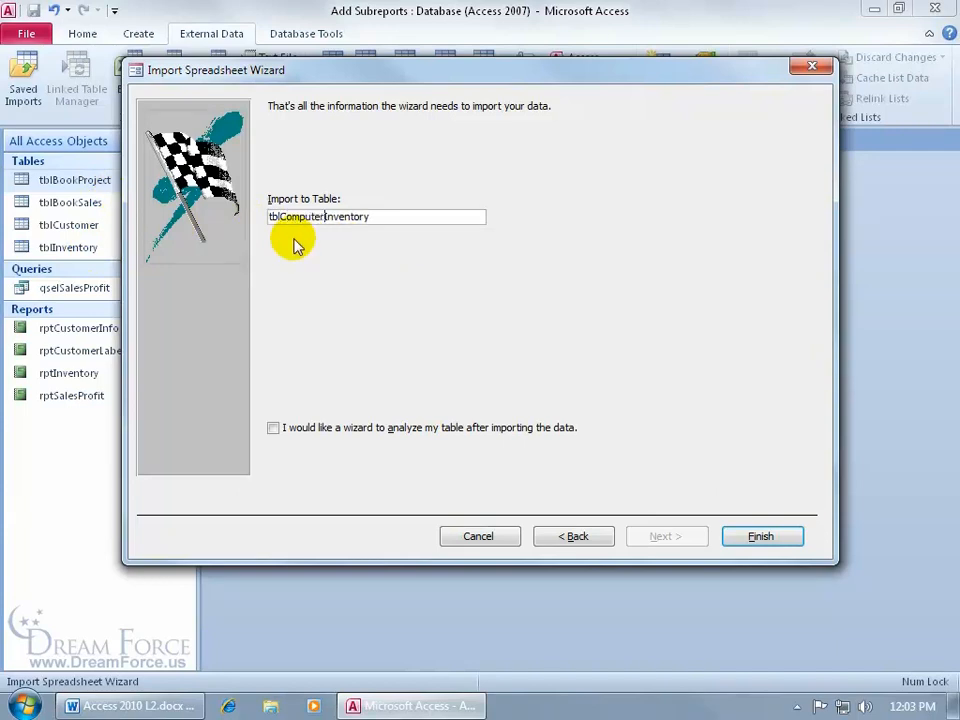
left_click(746, 538)
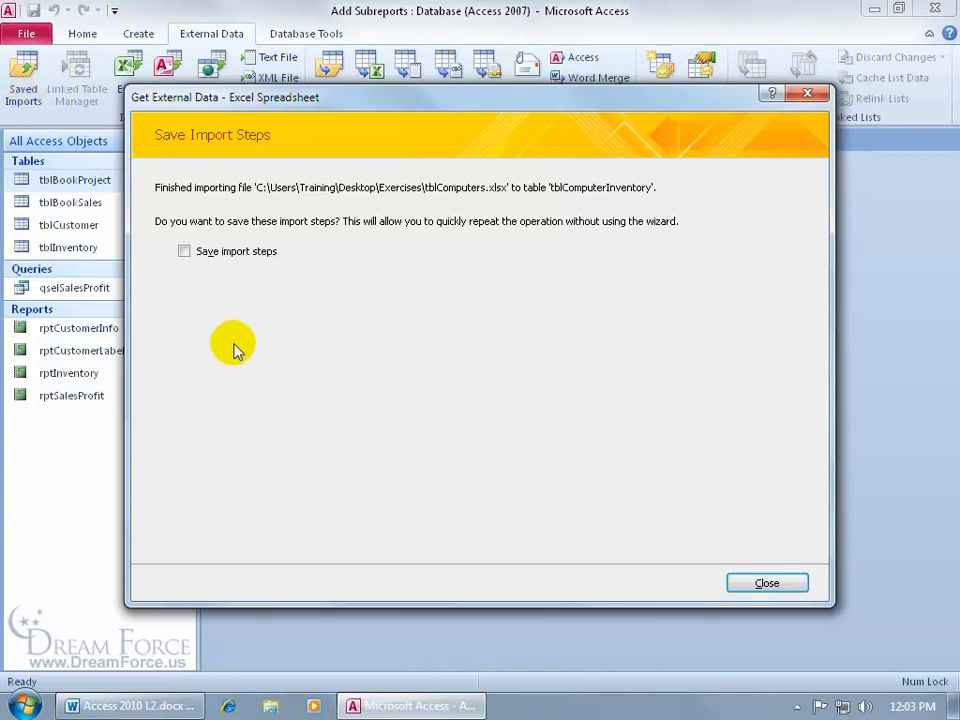
Step: Save the import steps as Import-tblComputers, and view the records of the tblComputerInventory table before closing it
left_click(185, 252)
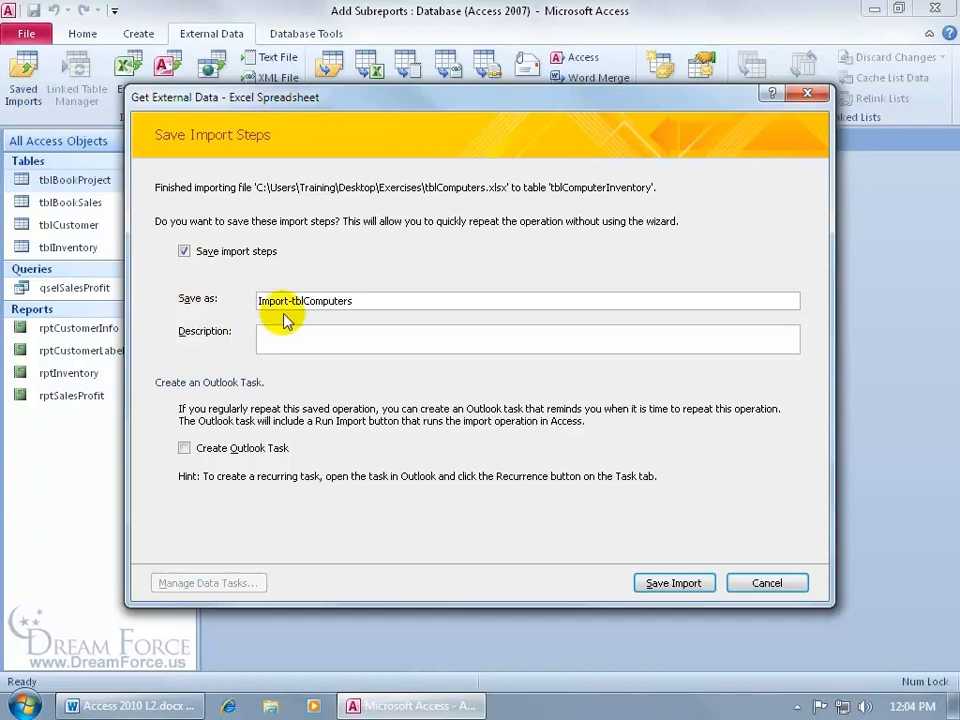
left_click(673, 582)
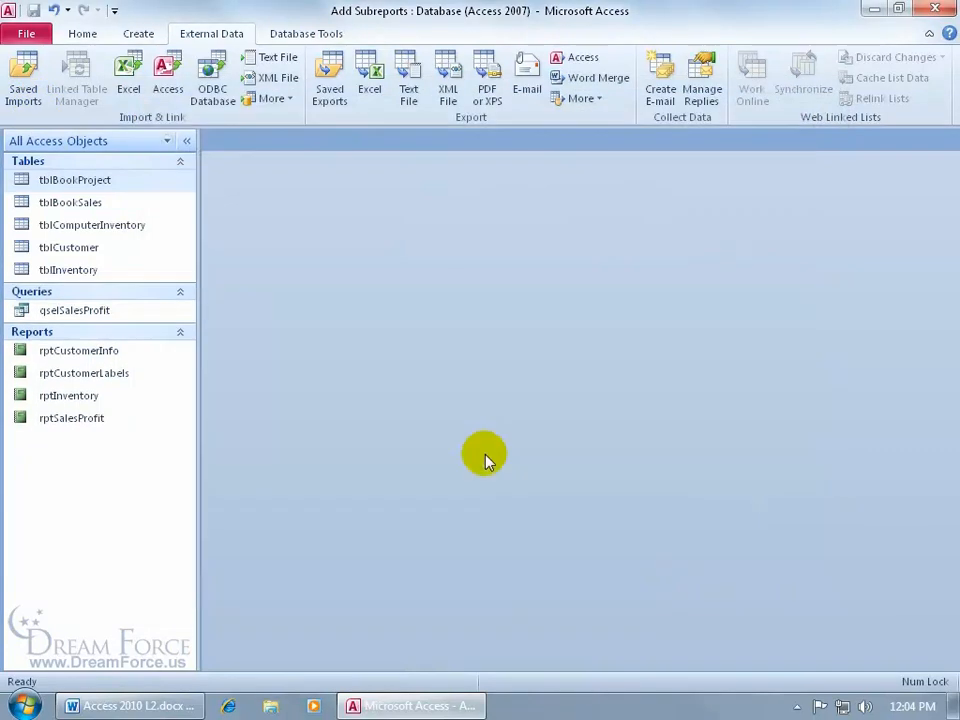
double_click(137, 227)
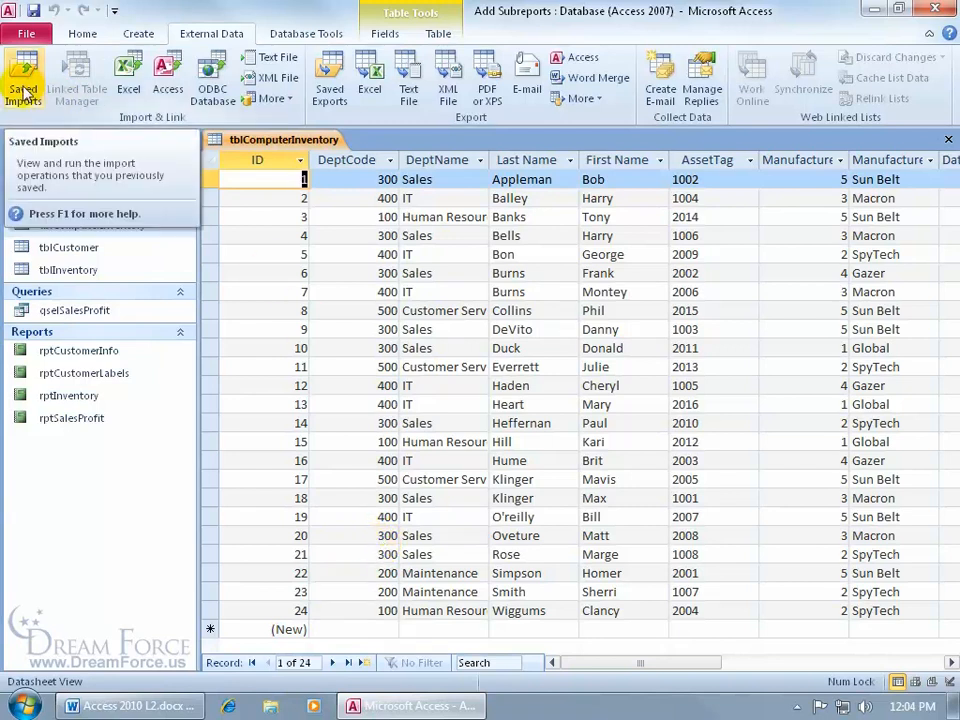
left_click(949, 140)
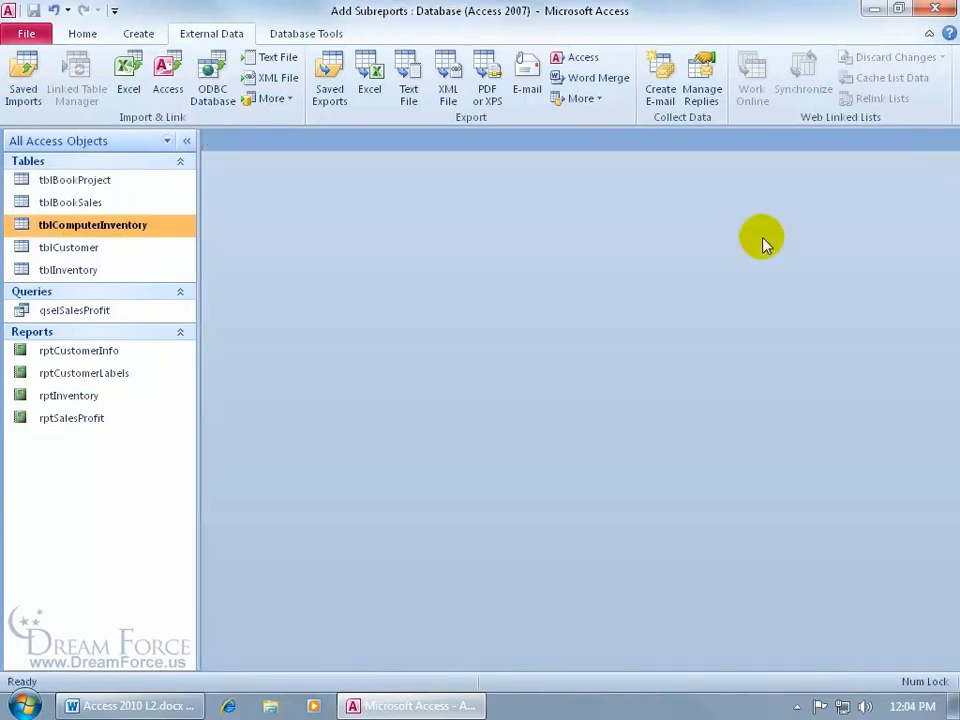
Step: Switch to the desktop's Exercises folder and open the tblComputers.xlsx workbook in Excel
left_click(873, 9)
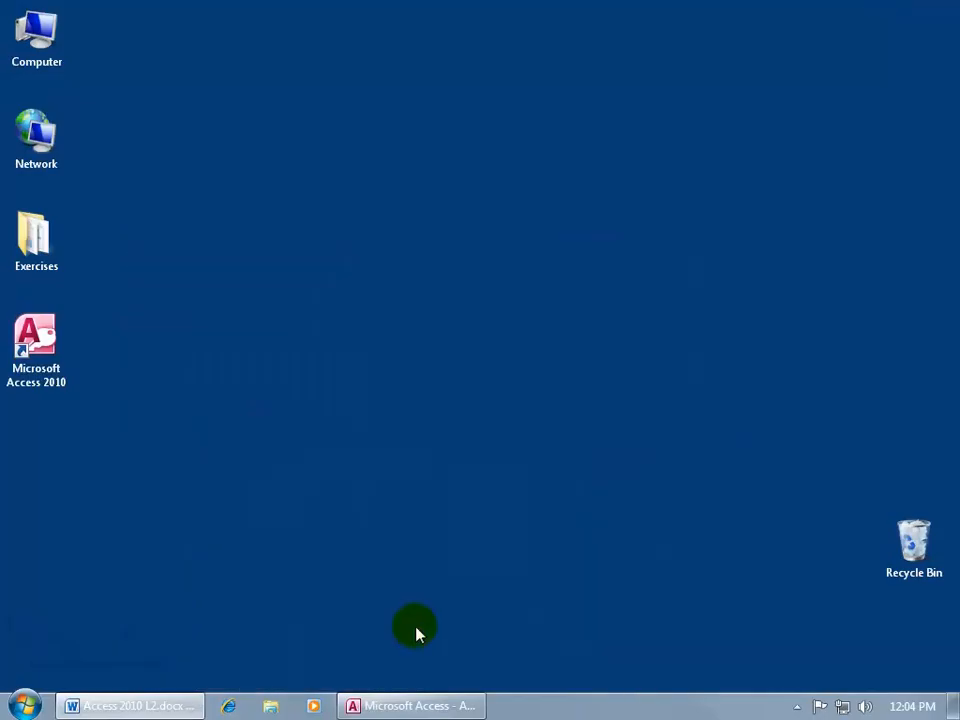
double_click(64, 250)
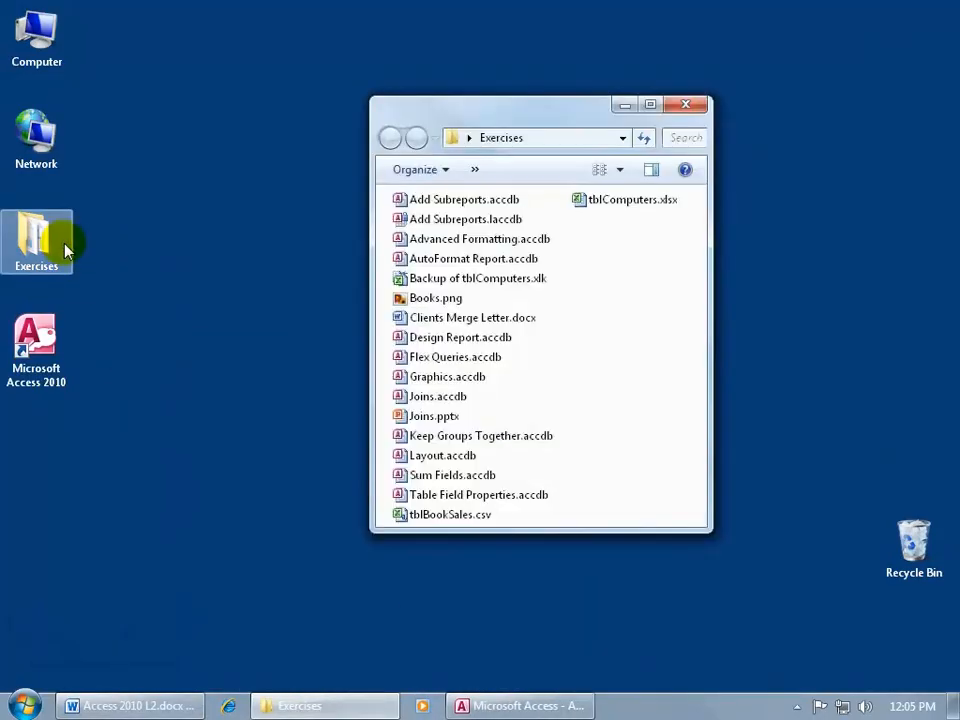
double_click(615, 199)
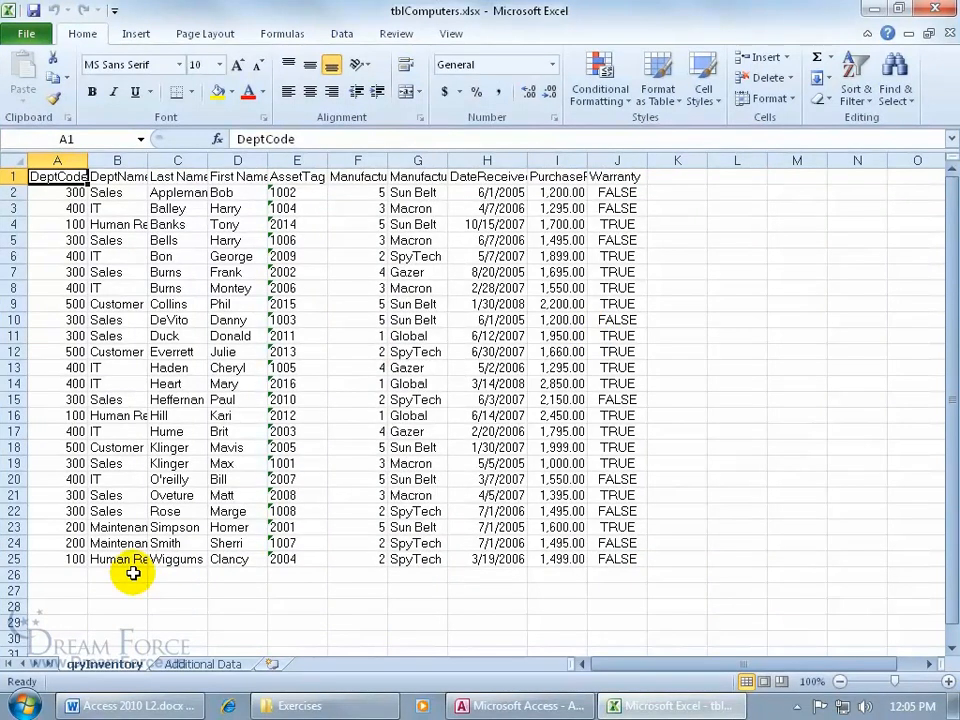
Step: Add a record in row 26 with 200, IT, the employee's name, 1114, 2, SpyTech, 4/22/2011, 1,600.00 and TRUE, and close the workbook
left_click(74, 573)
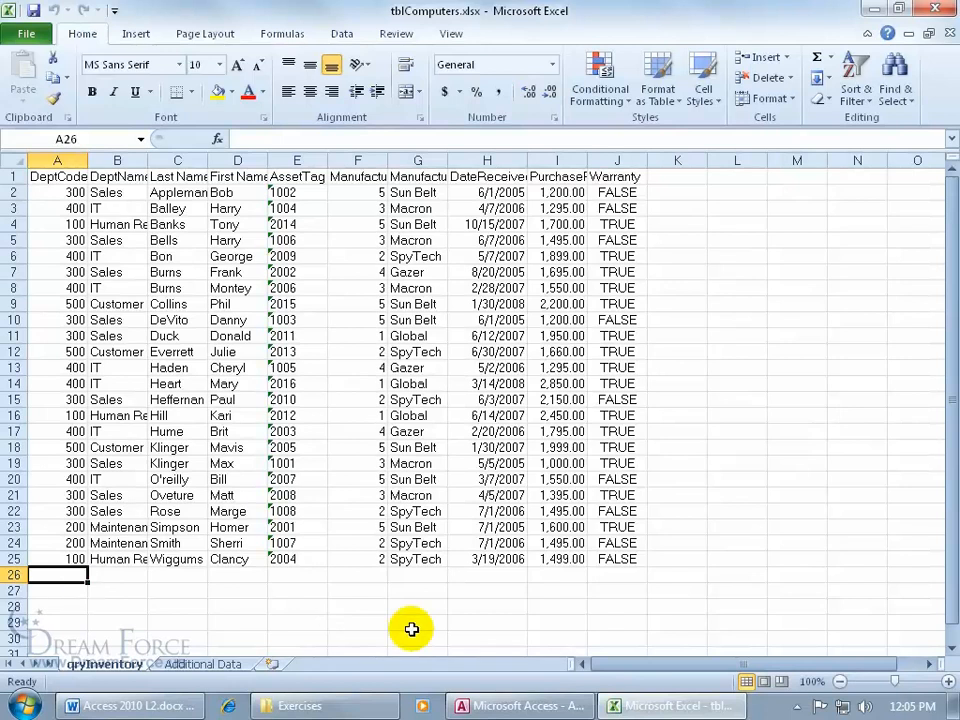
type("200")
key("Tab")
type("IT")
key("Tab")
type("RUE")
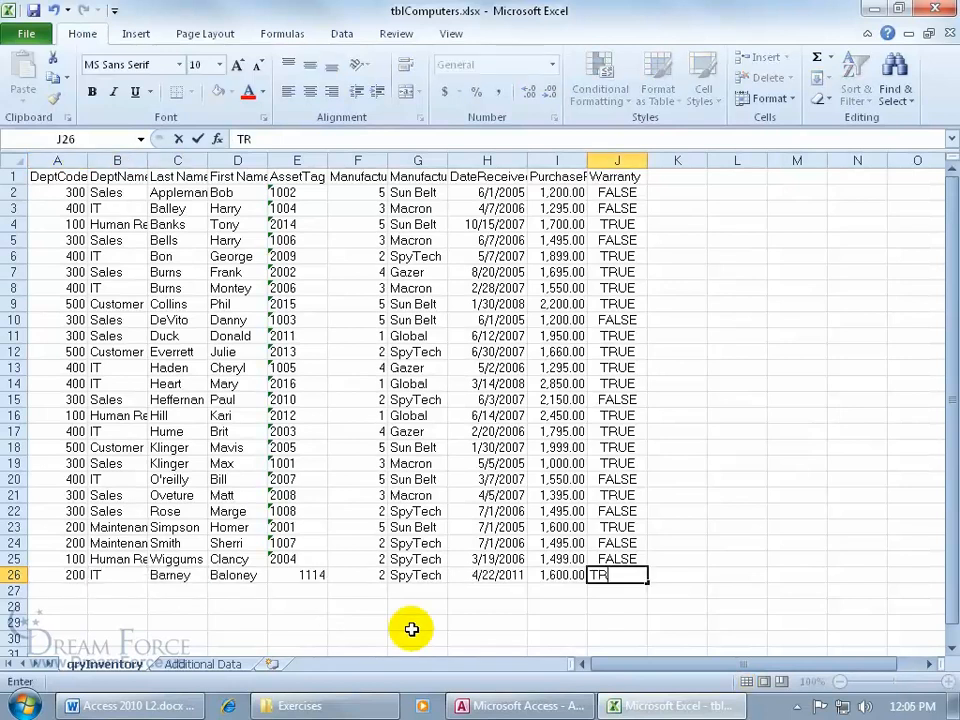
key("Return")
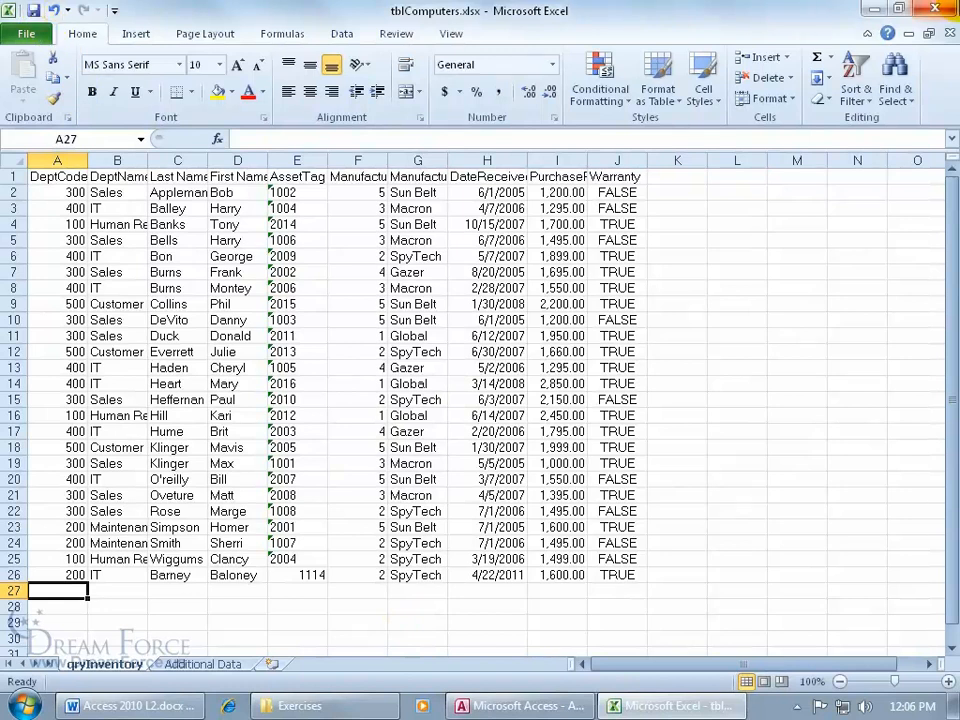
left_click(934, 9)
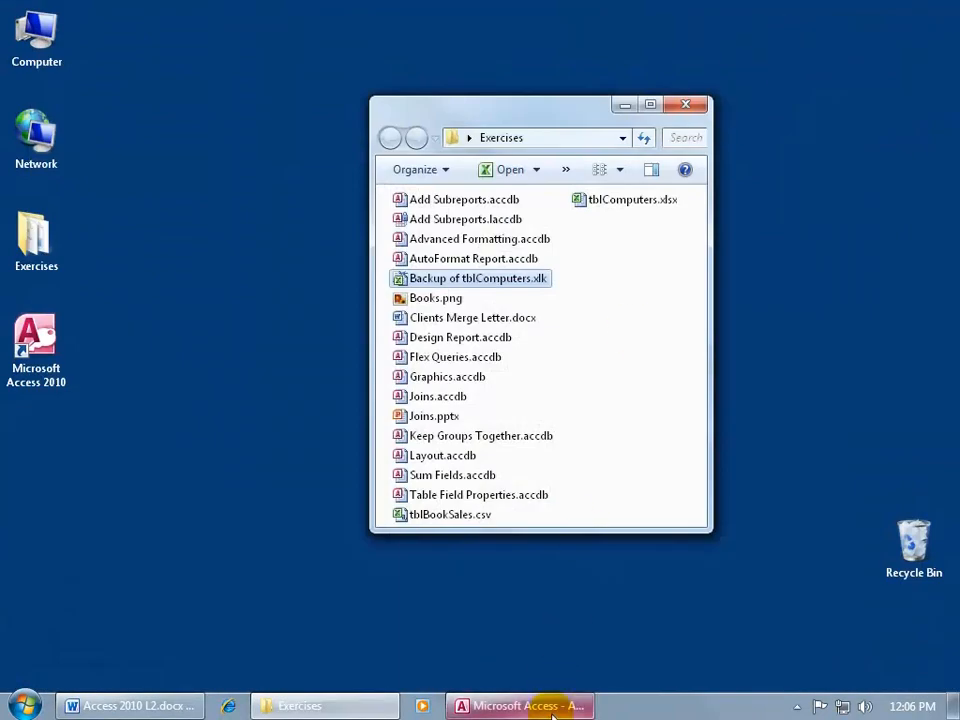
Step: Switch to Access, run the saved Import-tblComputers import to overwrite tblComputerInventory, and open the table to check its records
left_click(555, 706)
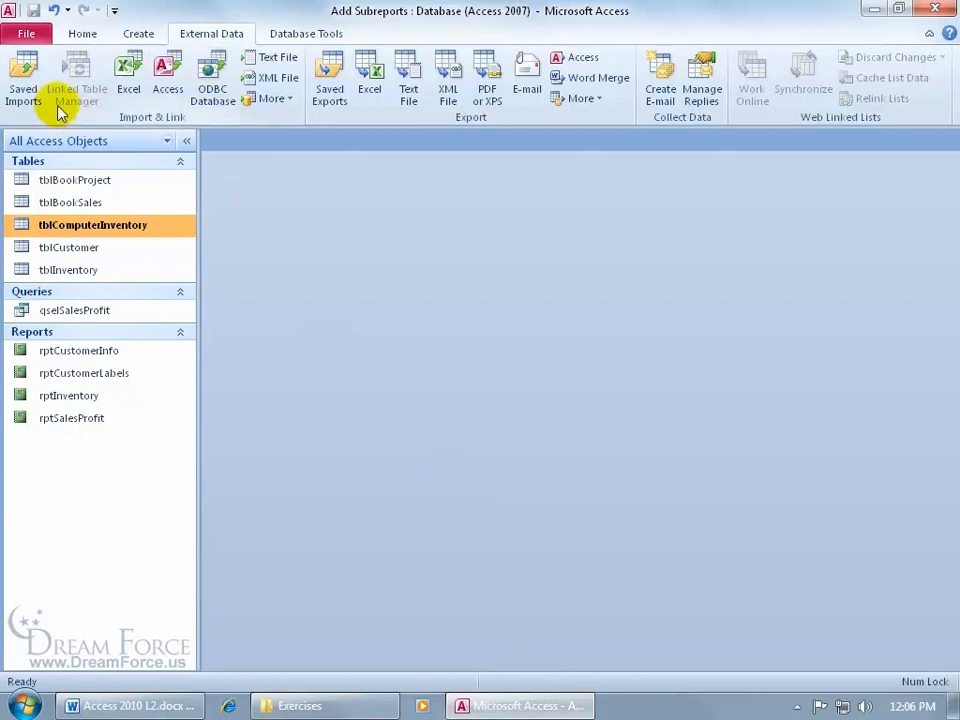
left_click(26, 80)
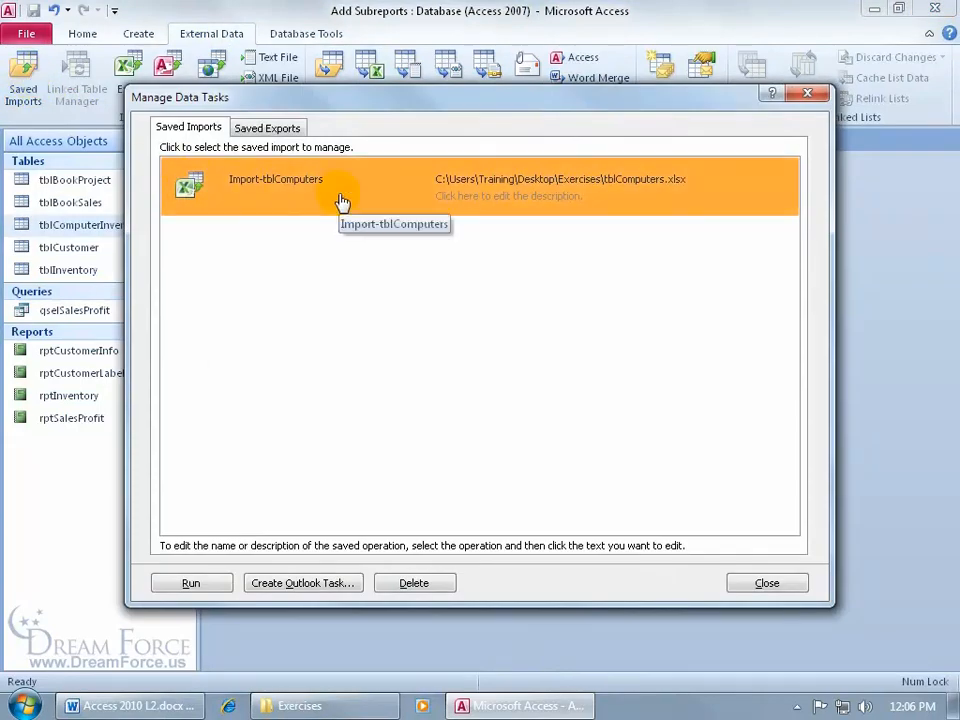
left_click(191, 584)
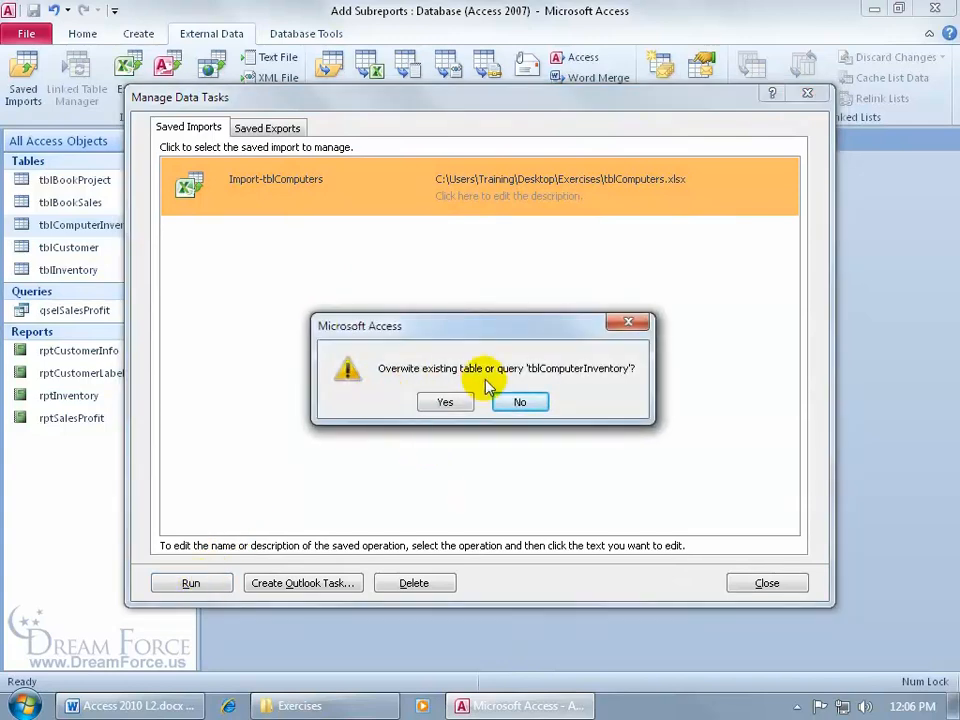
left_click(447, 403)
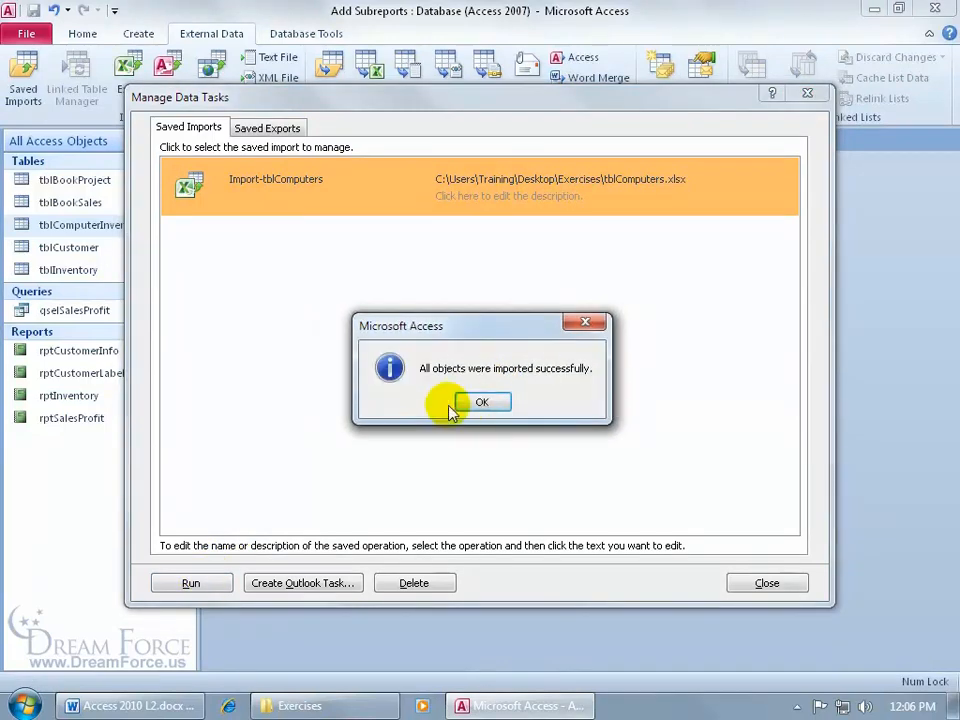
left_click(480, 404)
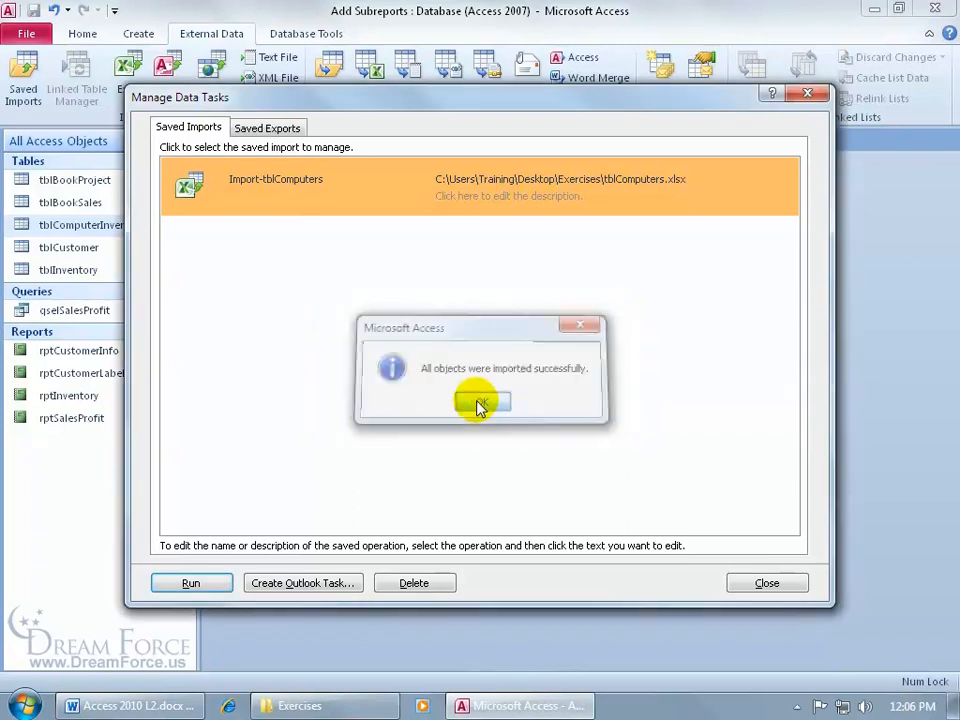
left_click(765, 584)
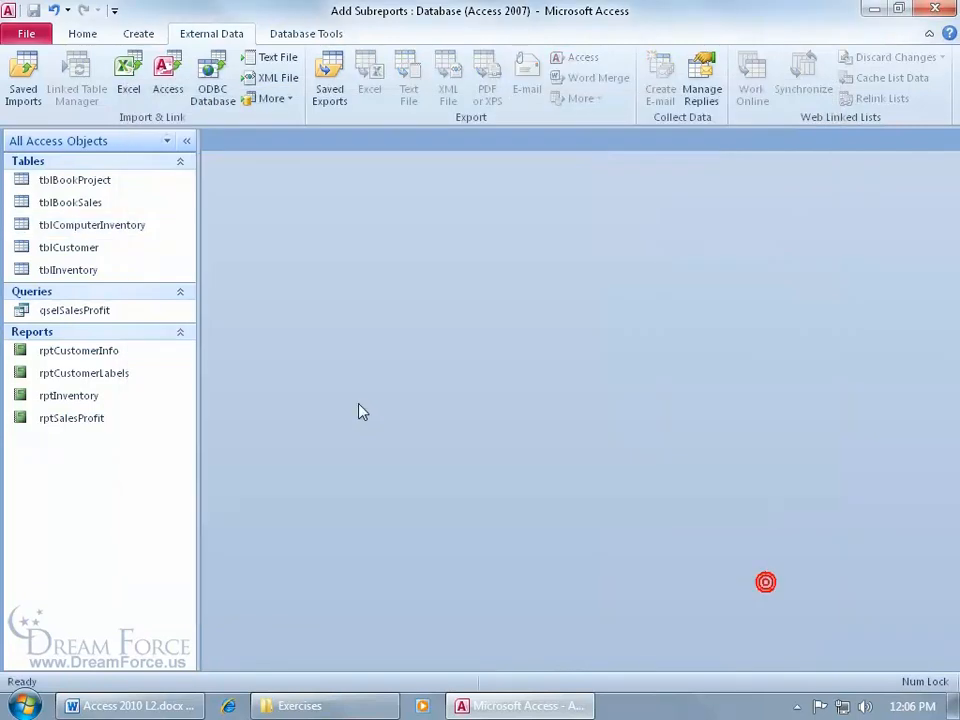
double_click(129, 225)
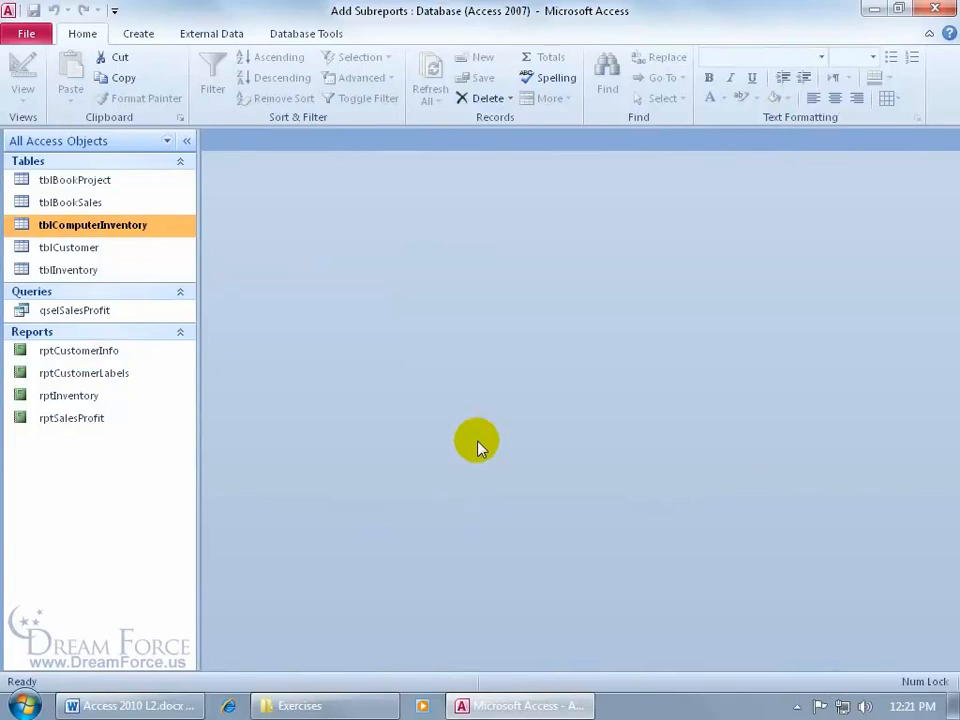
Step: Open tblBookSales.csv from the Exercises folder in Excel to examine its data
left_click(358, 703)
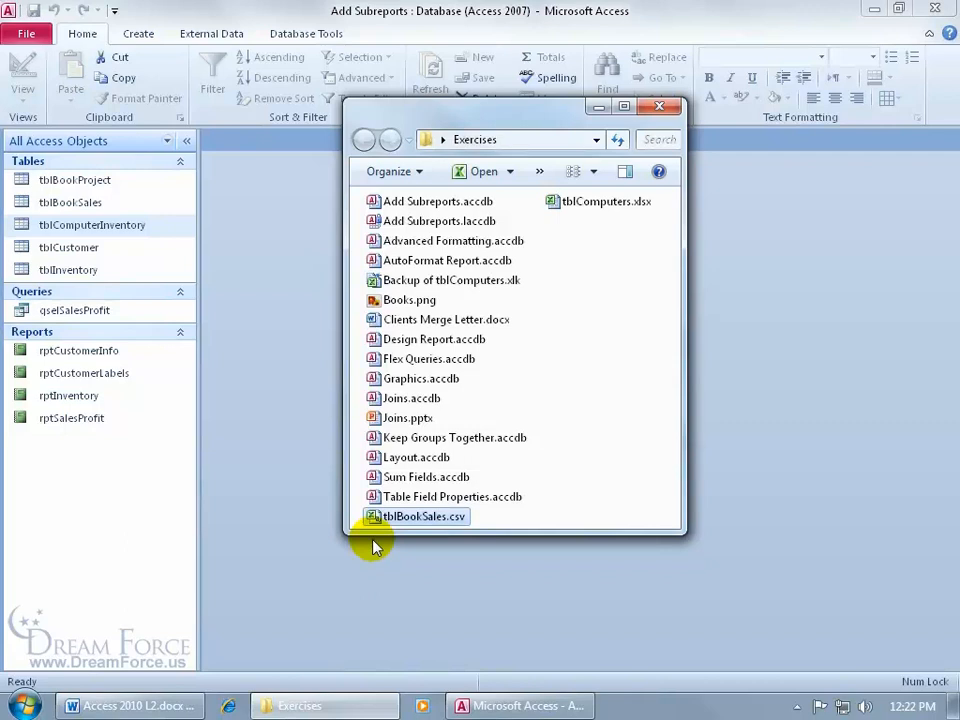
double_click(393, 522)
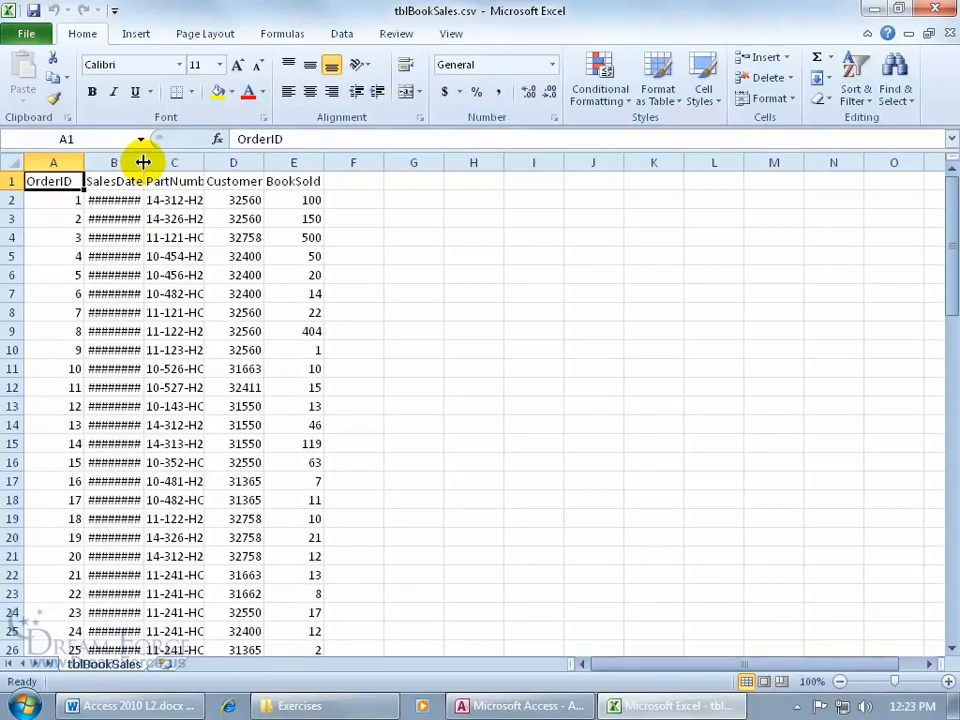
Step: Widen the SalesDate column to read its dates, and close tblBookSales.csv without saving
left_click_drag(143, 162, 182, 162)
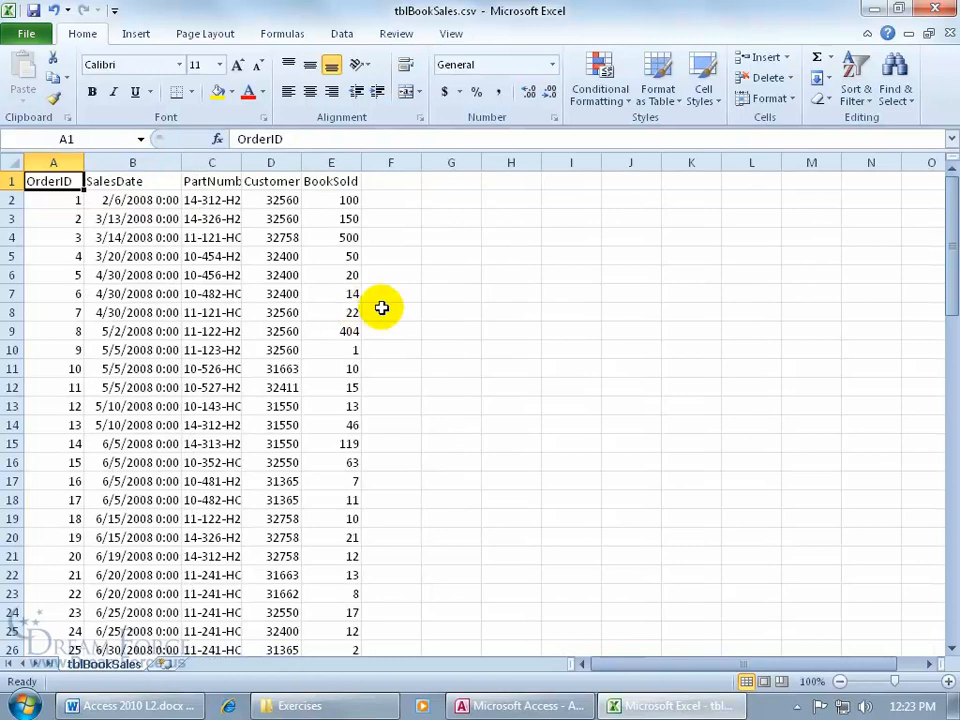
left_click(937, 12)
left_click(468, 377)
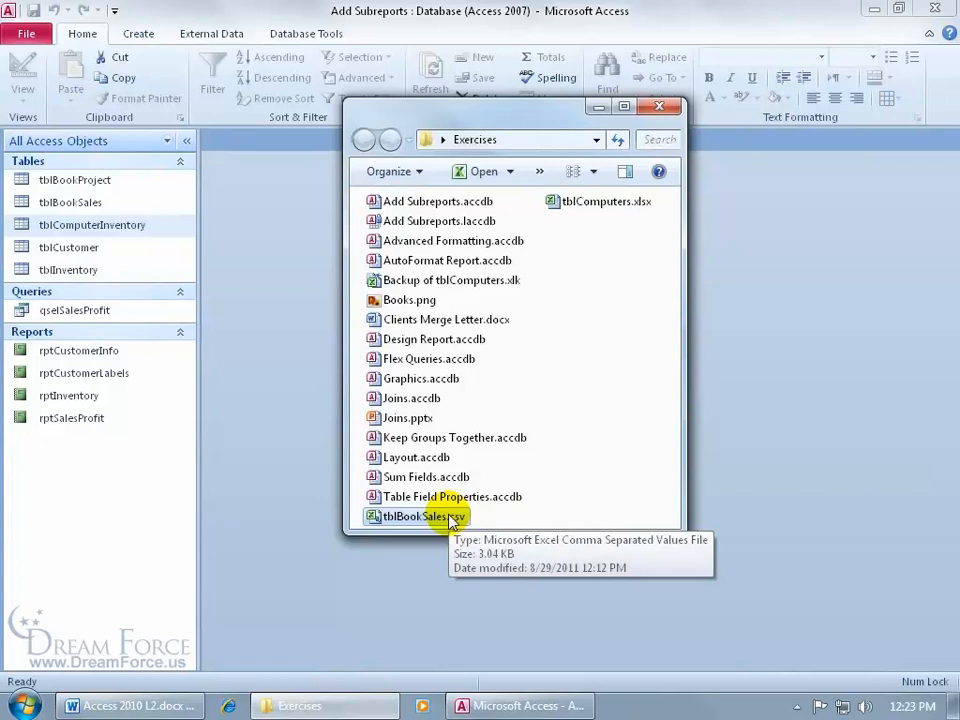
Step: Switch to Notepad and open tblBookSales.csv from the Exercises folder, with all file types listed
left_click(22, 700)
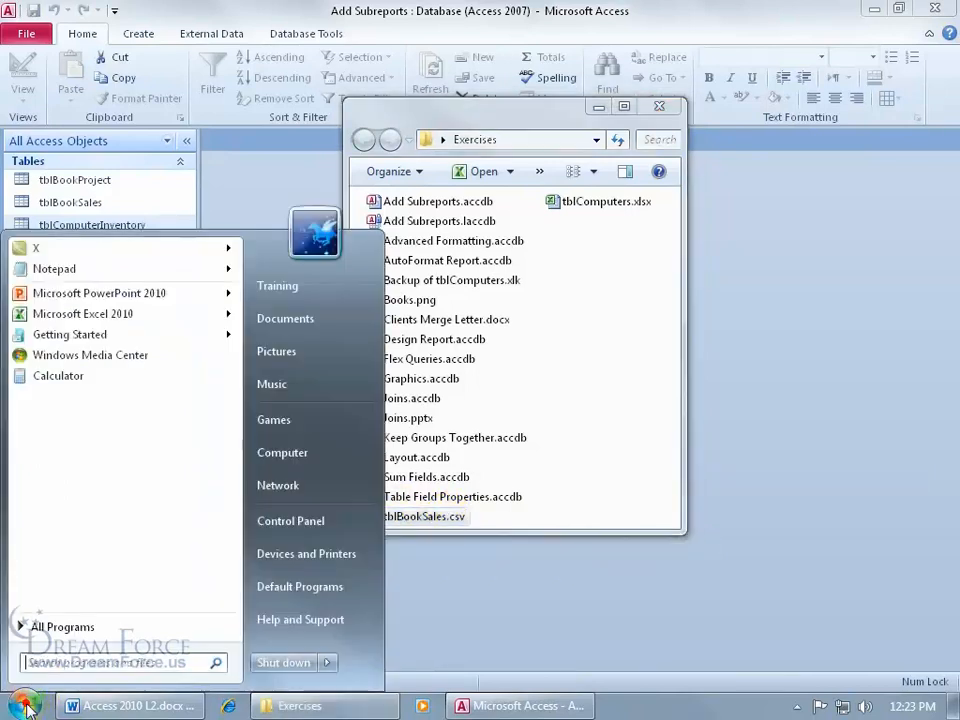
left_click(96, 272)
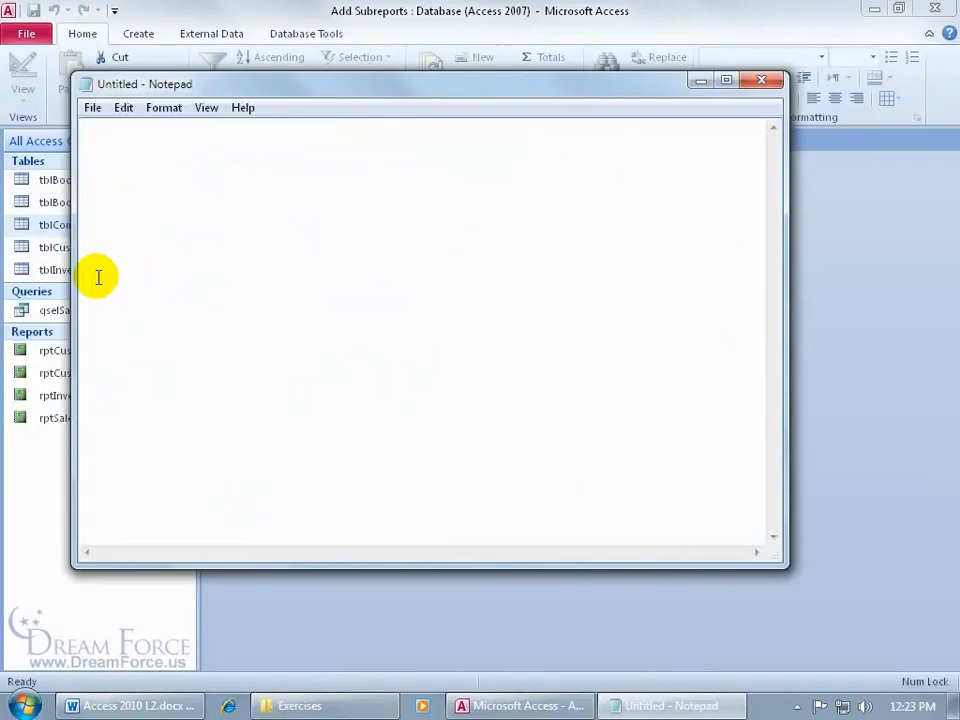
left_click(92, 108)
left_click(120, 149)
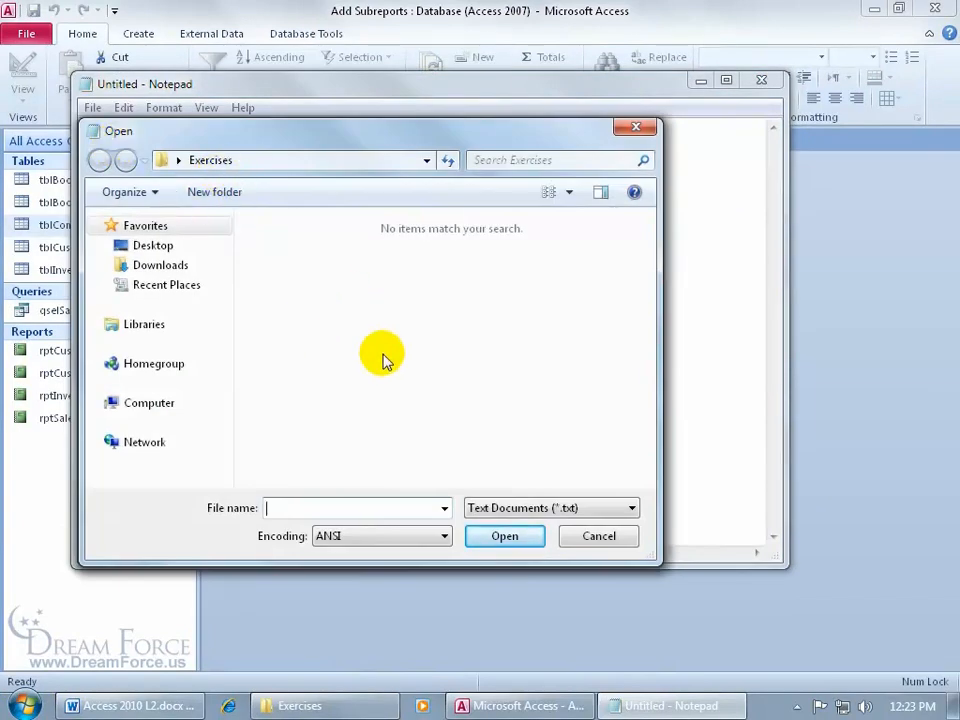
left_click(557, 509)
left_click(551, 541)
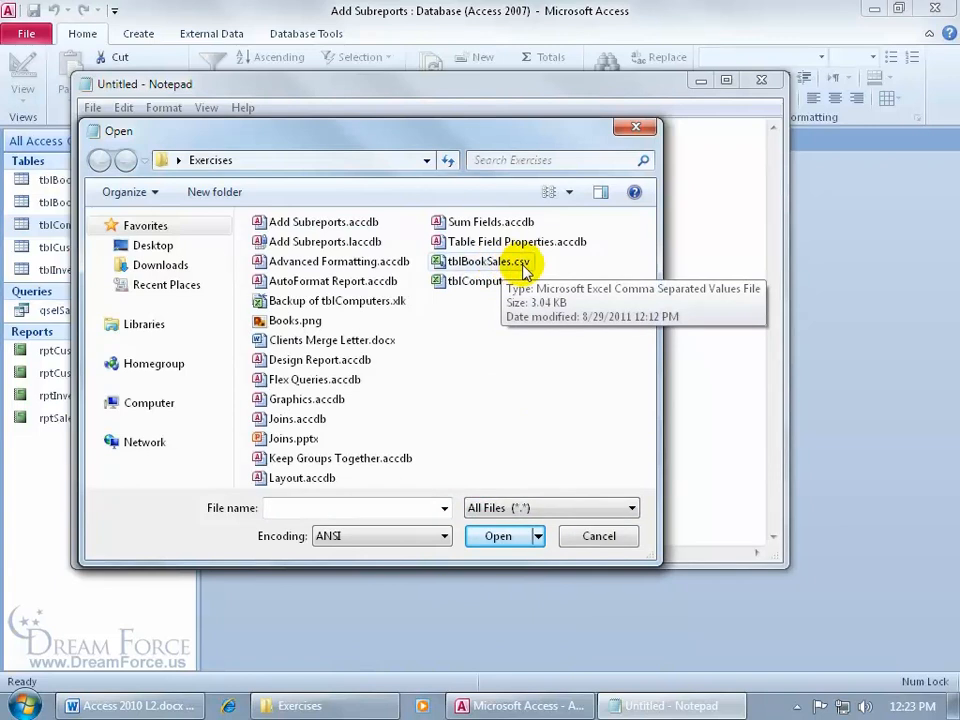
left_click(498, 263)
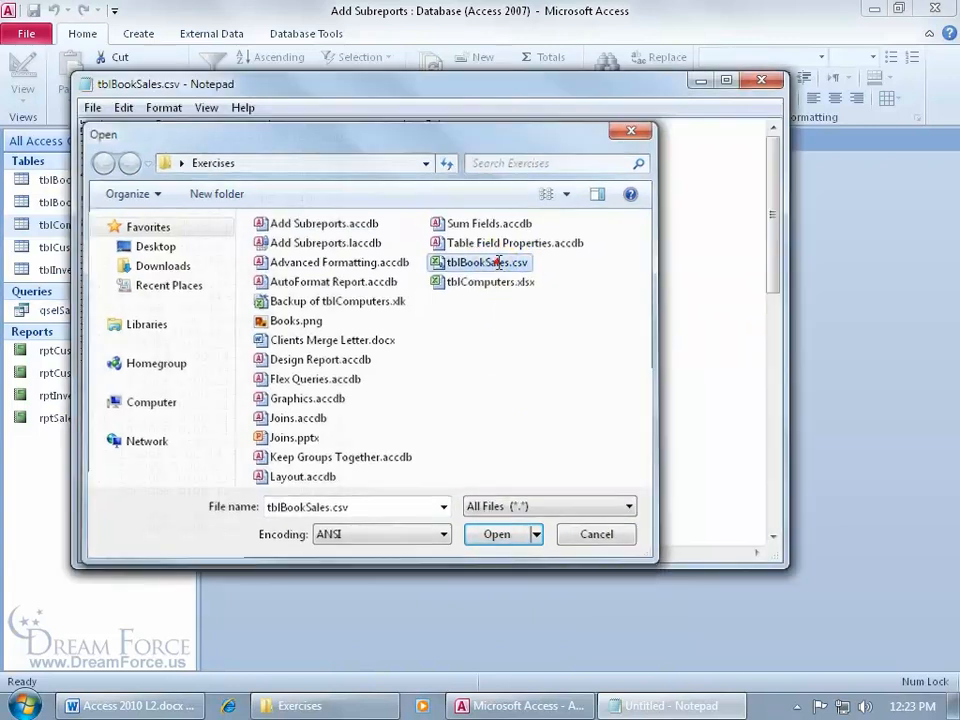
double_click(493, 261)
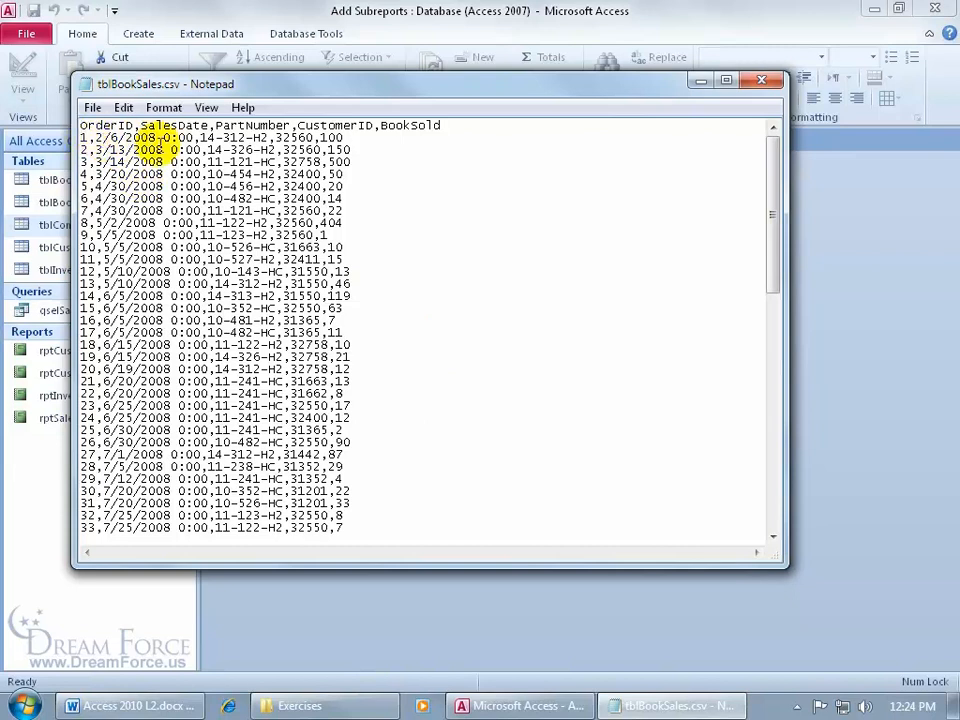
Step: Highlight the first record's part number between its commas, and close the text file and the Exercises folder window
left_click_drag(201, 137, 268, 137)
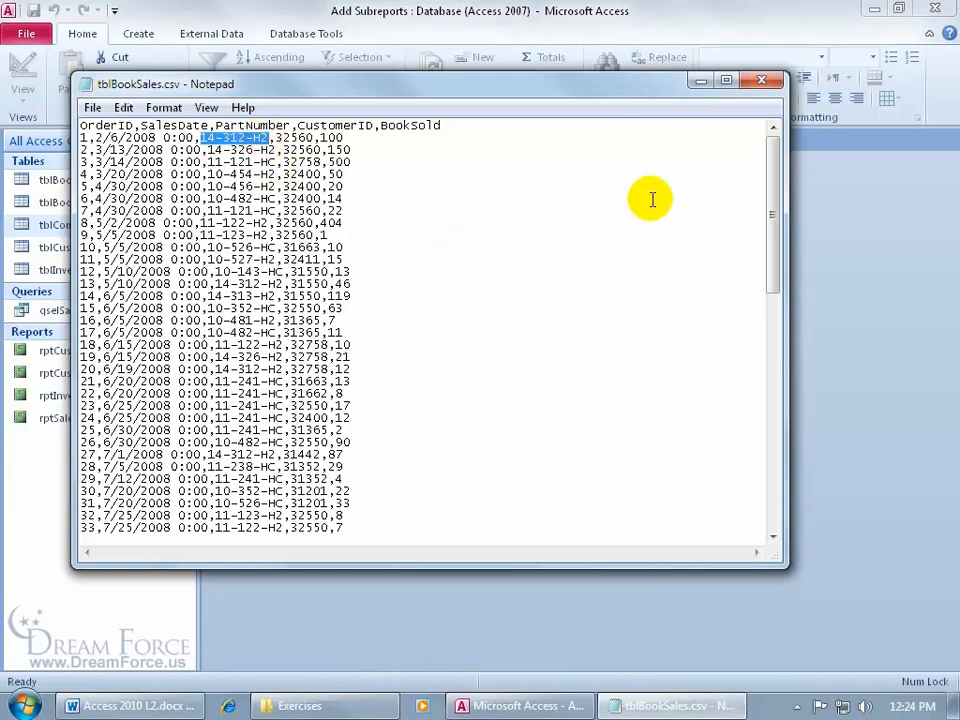
left_click(762, 80)
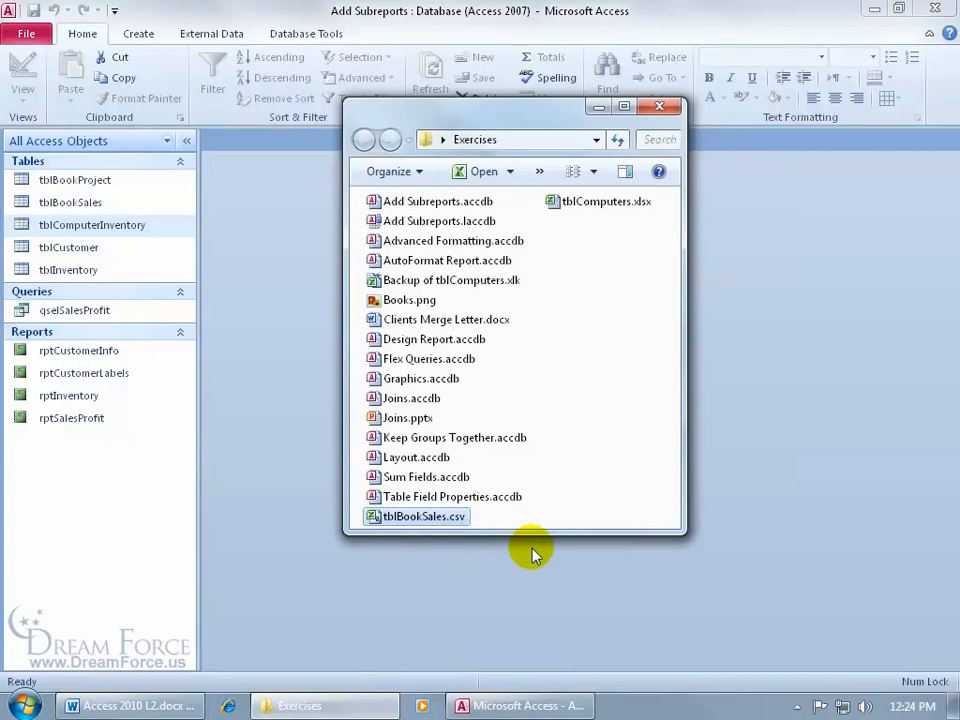
left_click(659, 106)
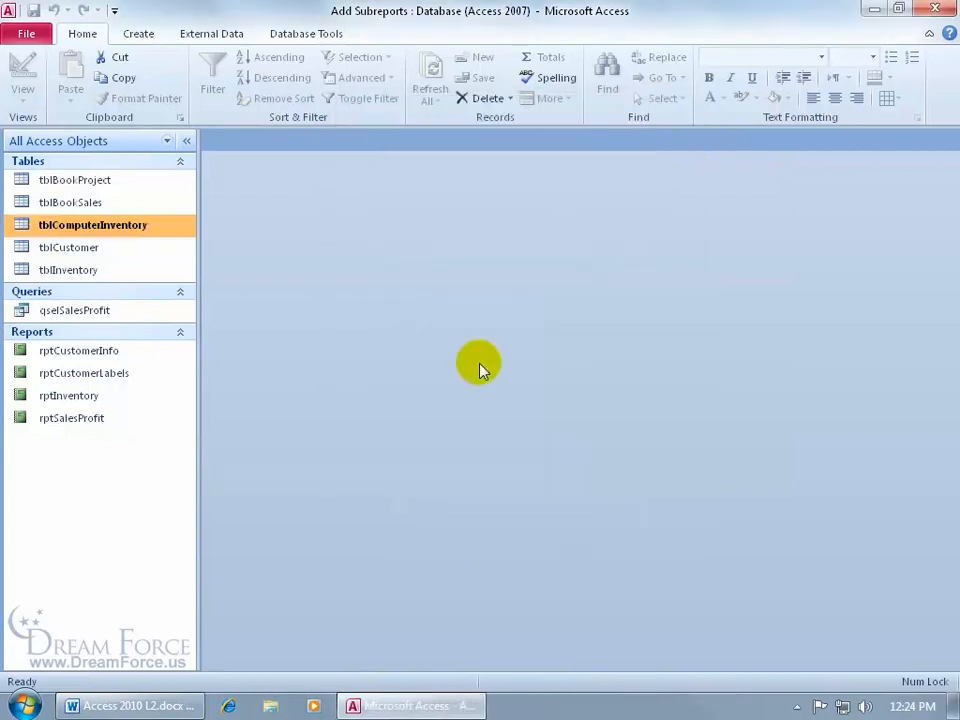
Step: Start a text file import in Access of tblBookSales.csv from the desktop's Exercises folder into a new table
left_click(222, 36)
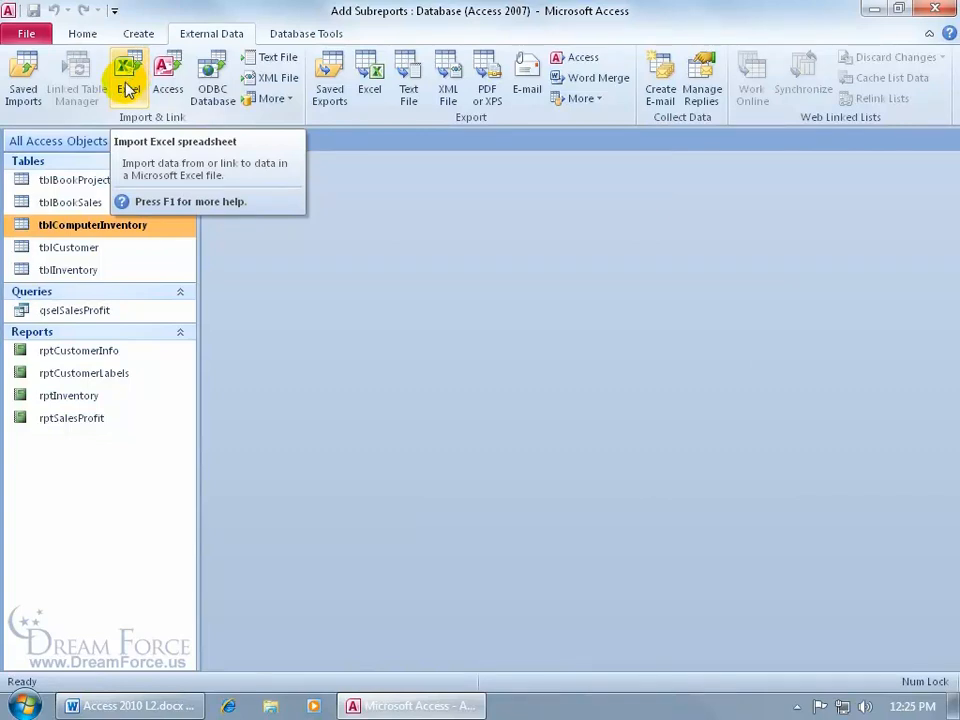
left_click(278, 62)
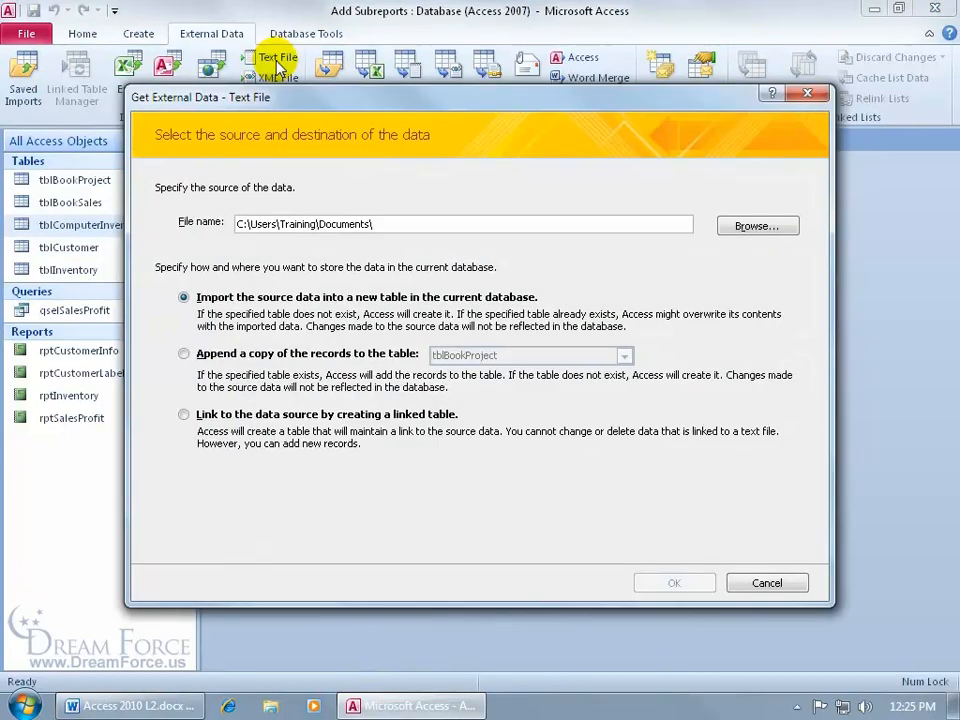
left_click(740, 226)
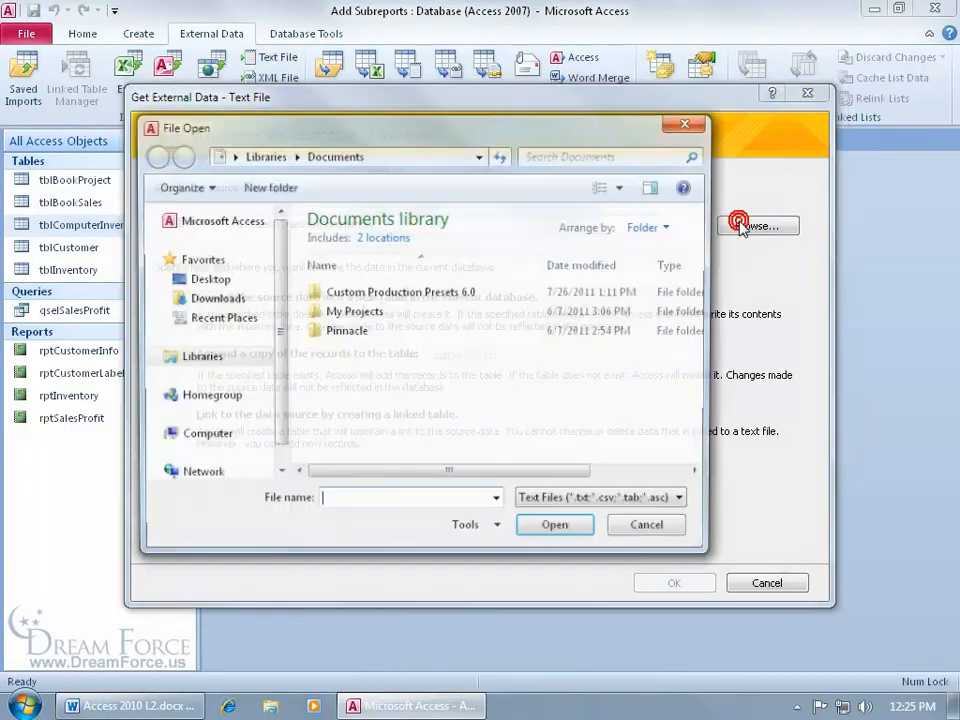
left_click(212, 280)
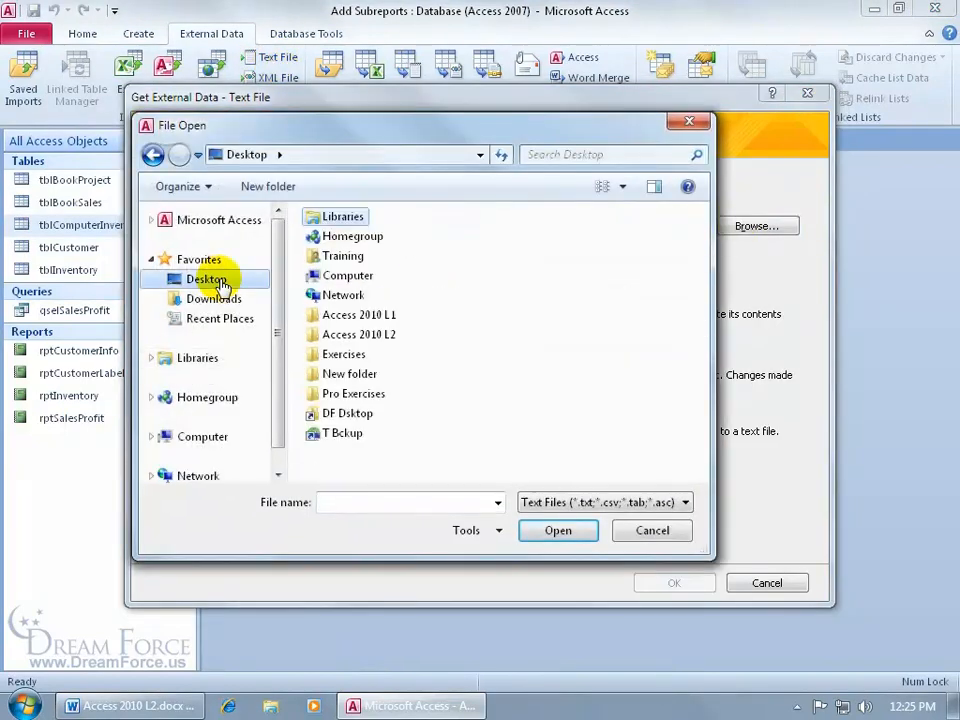
double_click(332, 362)
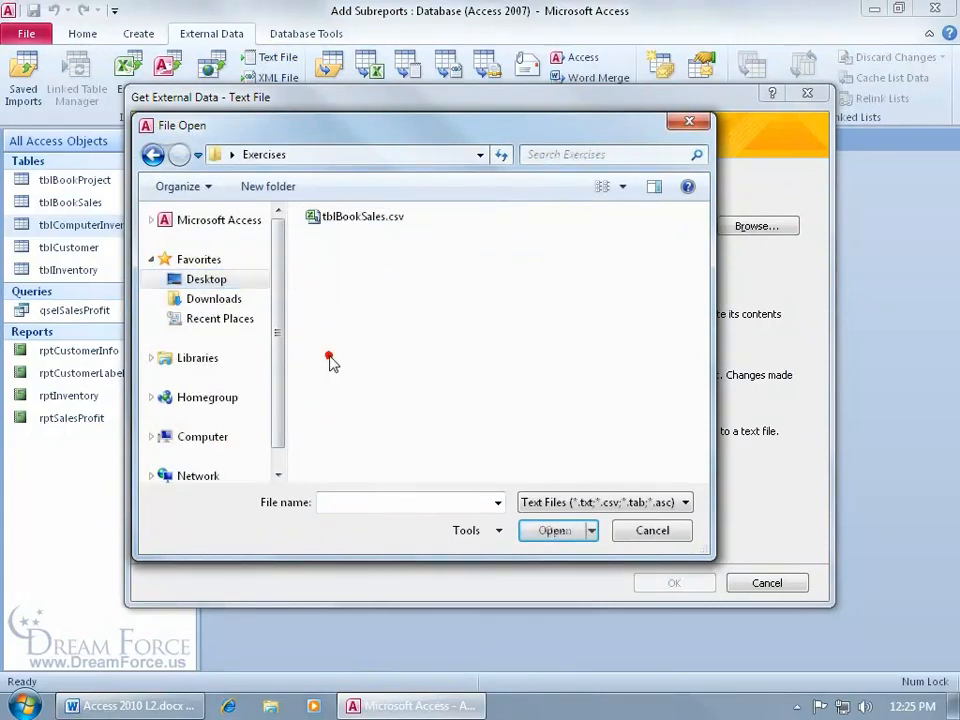
left_click(343, 217)
left_click(549, 532)
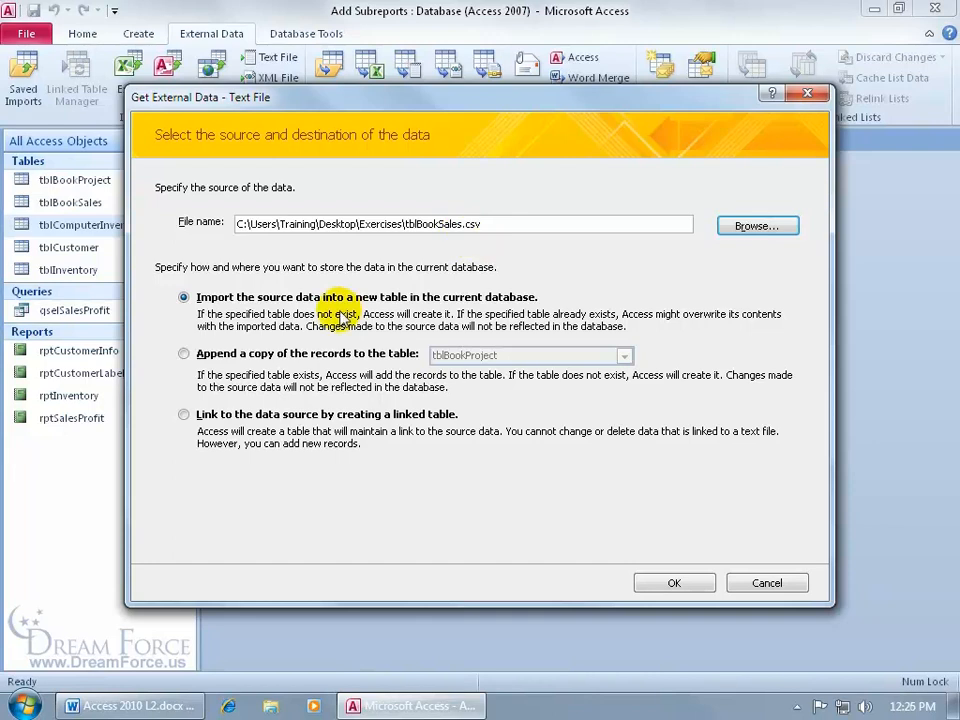
left_click(680, 584)
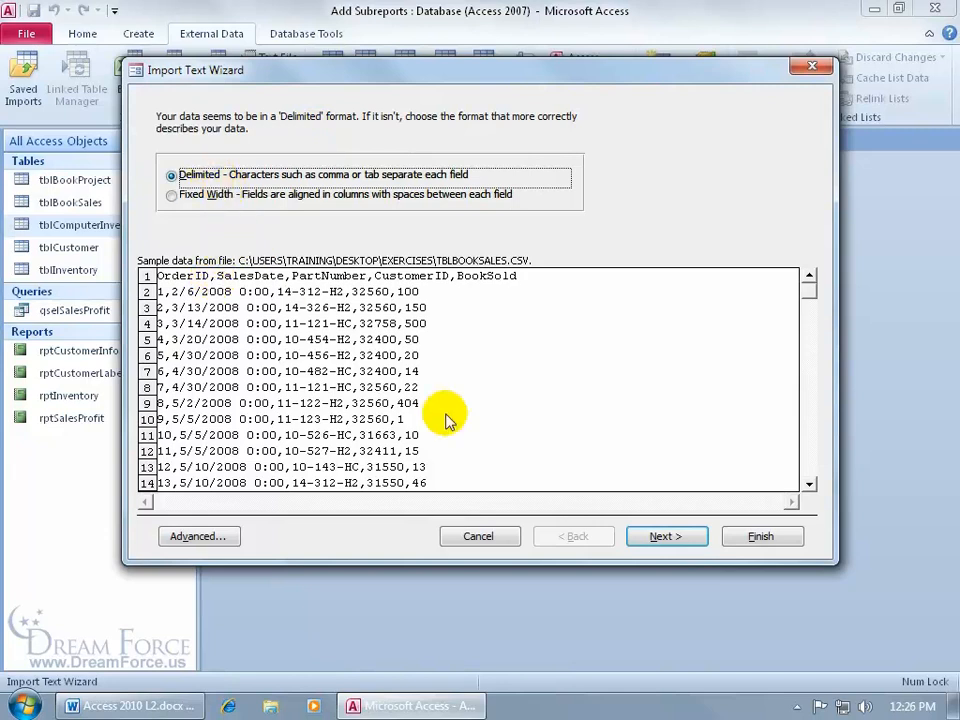
Step: Set the import to delimited text separated by commas, with the first row containing field names
left_click(655, 538)
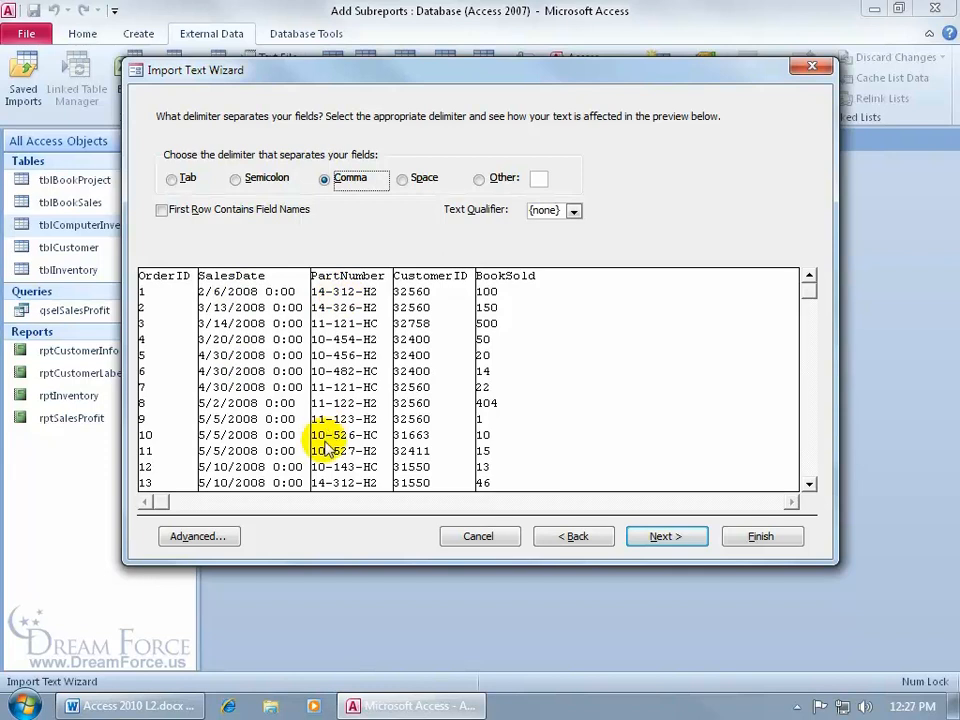
left_click(161, 210)
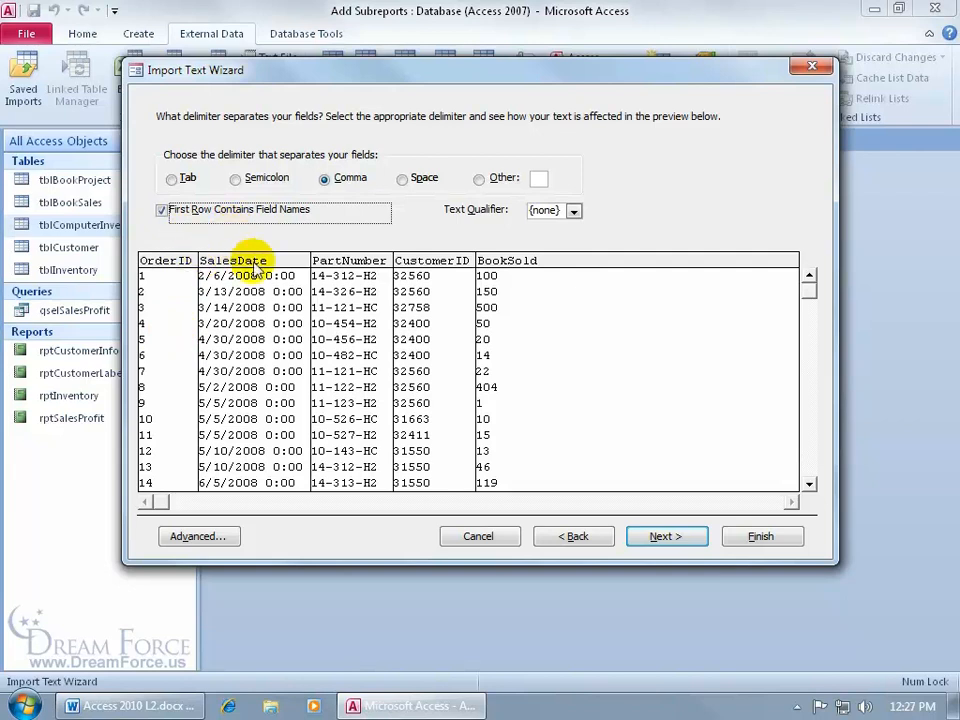
key("Return")
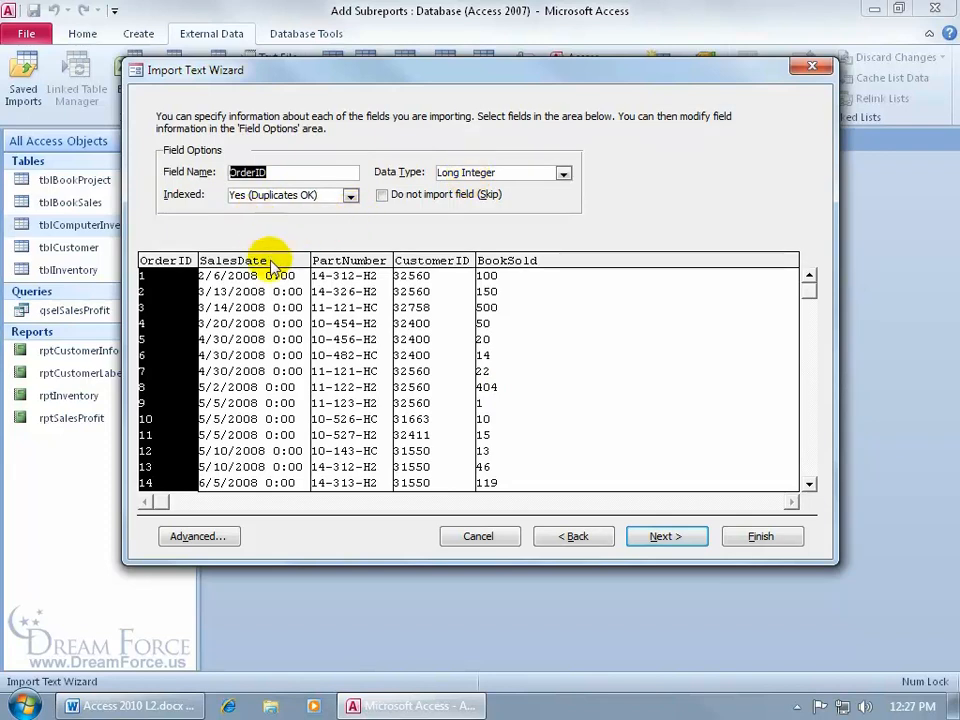
Step: Review the PartNumber and OrderID field options and let Access add the primary key to the imported data
left_click(352, 262)
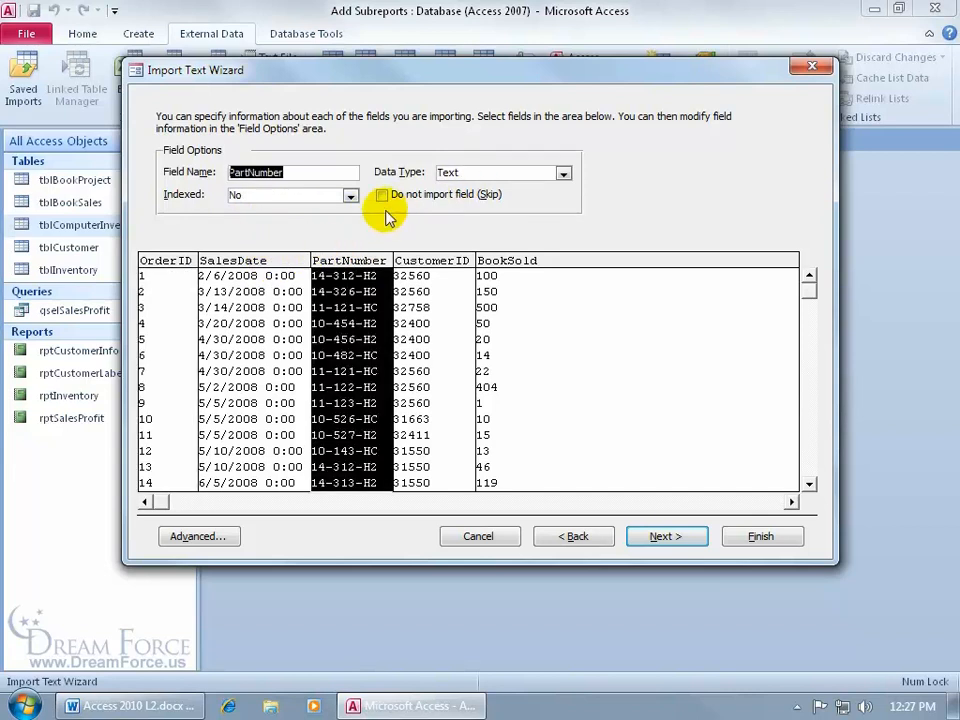
left_click(660, 537)
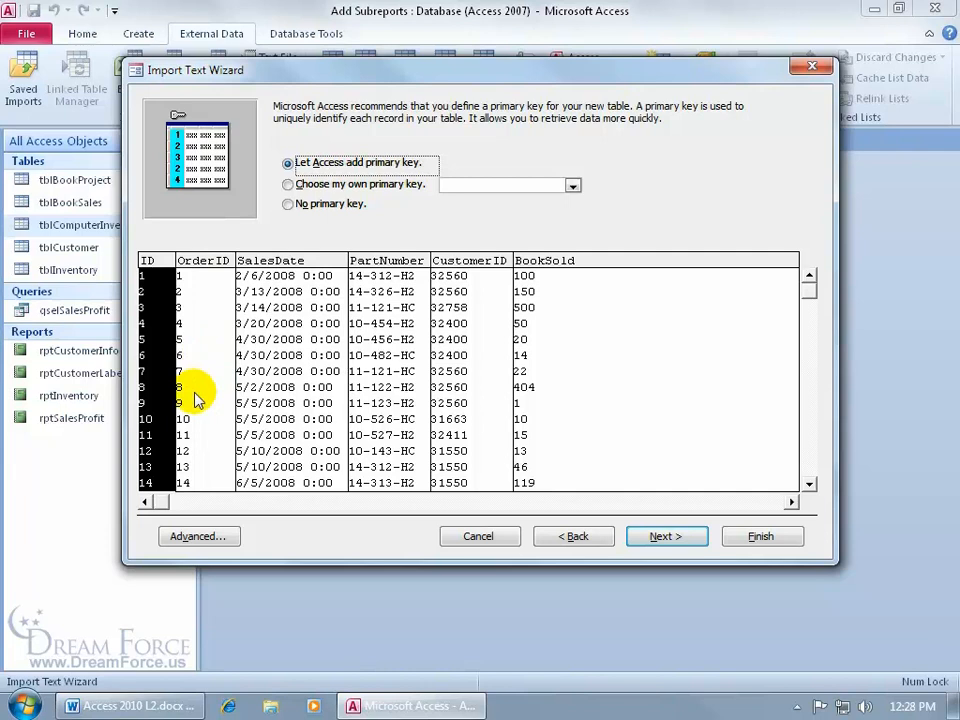
left_click(562, 533)
left_click(187, 264)
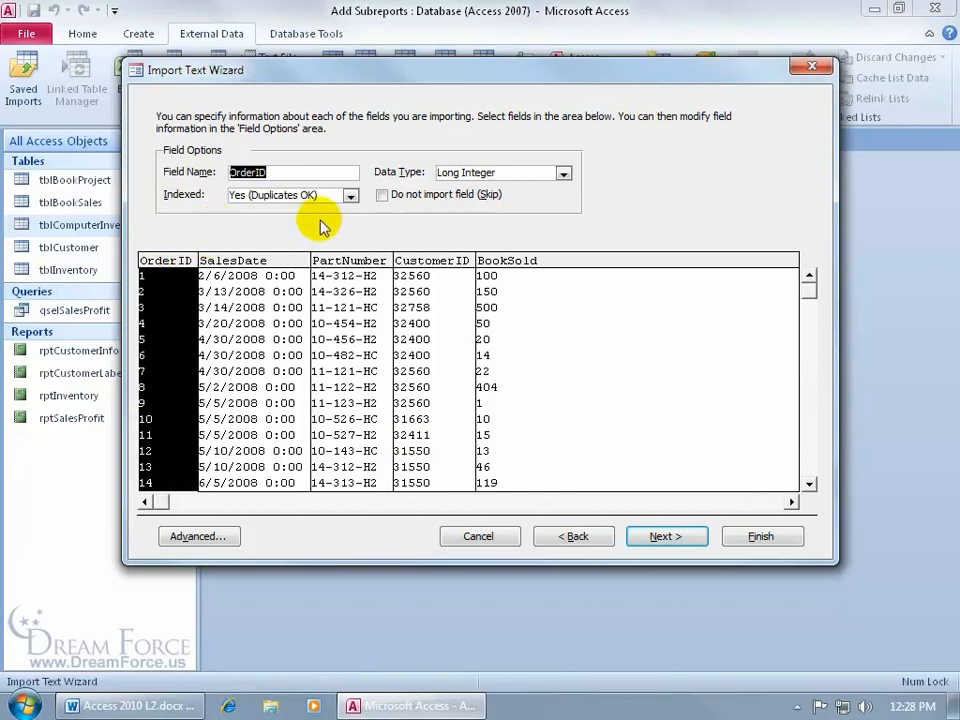
left_click(666, 538)
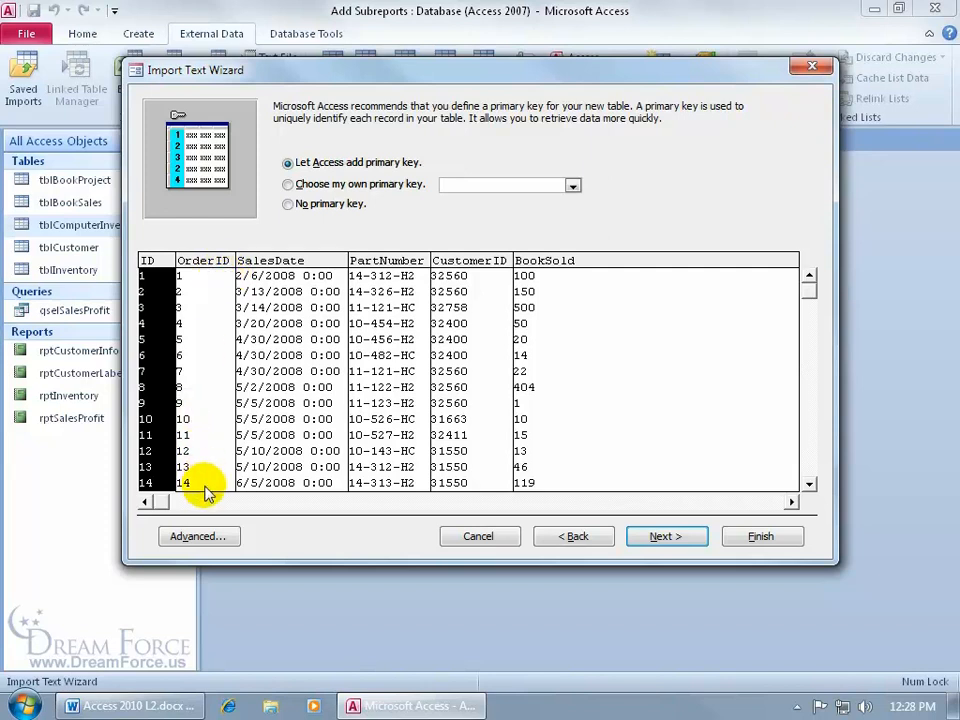
left_click(810, 483)
left_click(811, 485)
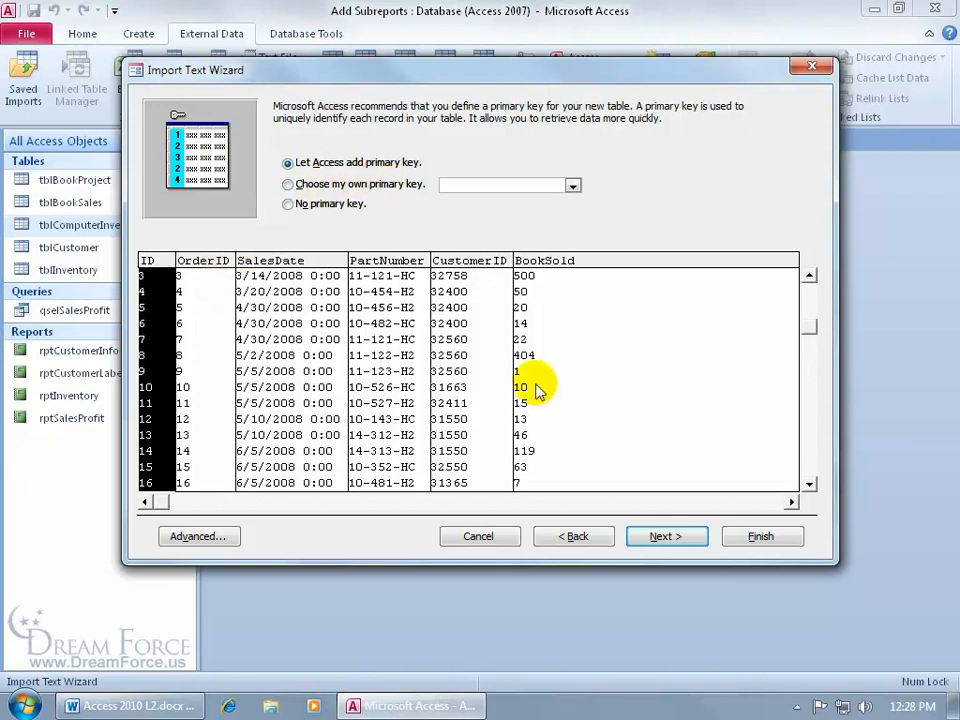
left_click(680, 537)
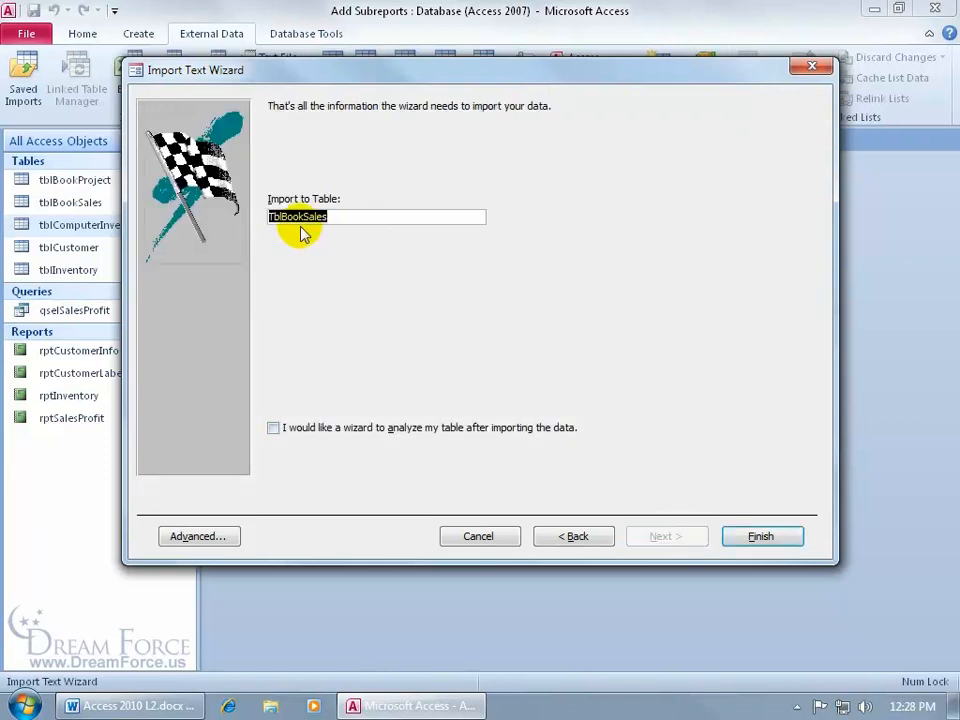
Step: Name the destination table tbMyProducts and finish the import
left_click_drag(330, 216, 283, 217)
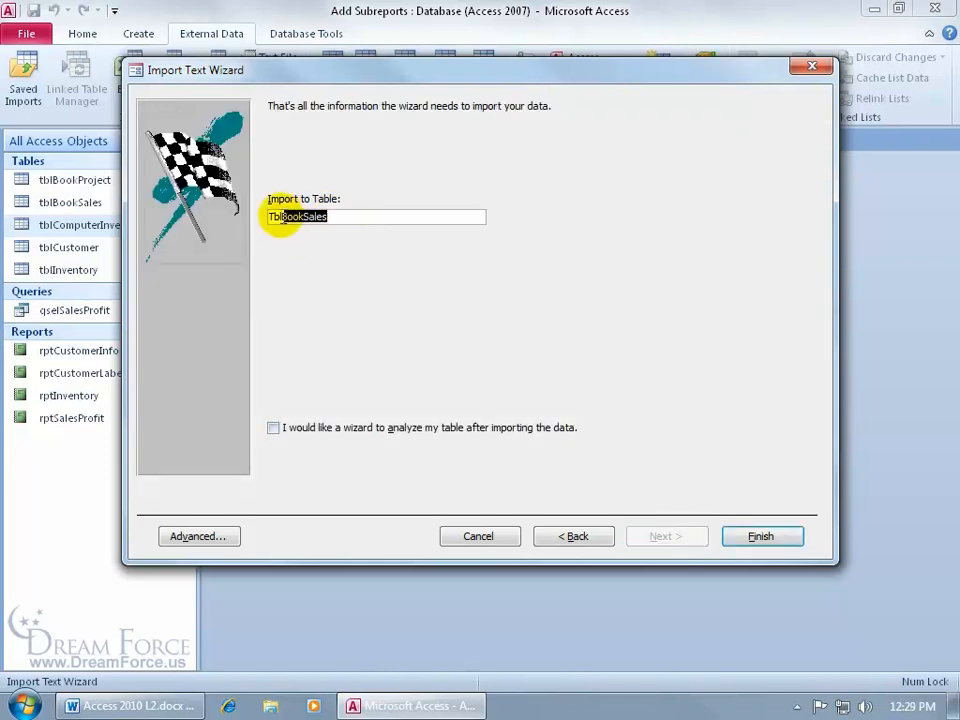
type("MyProducts")
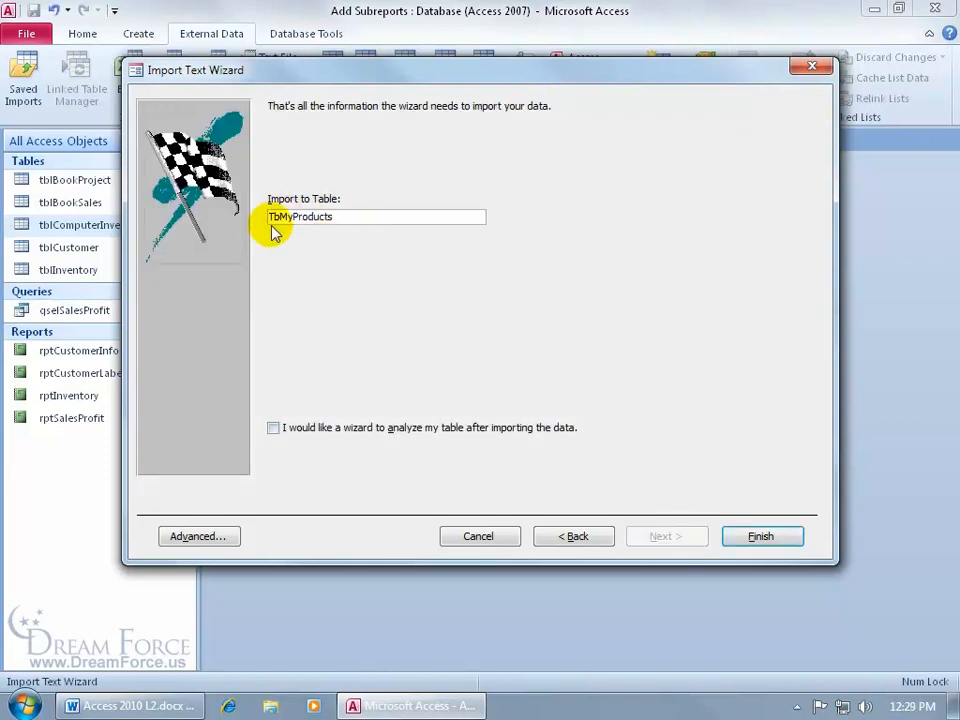
left_click_drag(274, 216, 265, 216)
type("tb")
left_click(755, 537)
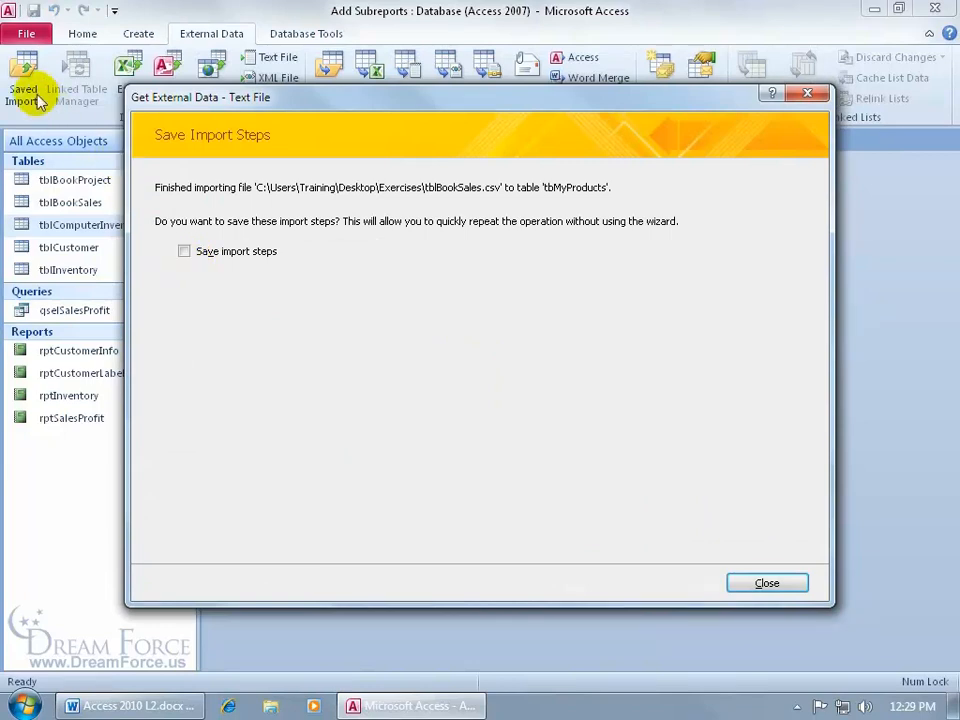
Step: Save the import steps as Import-tblBookSales.csv and check the list of saved imports
left_click(184, 251)
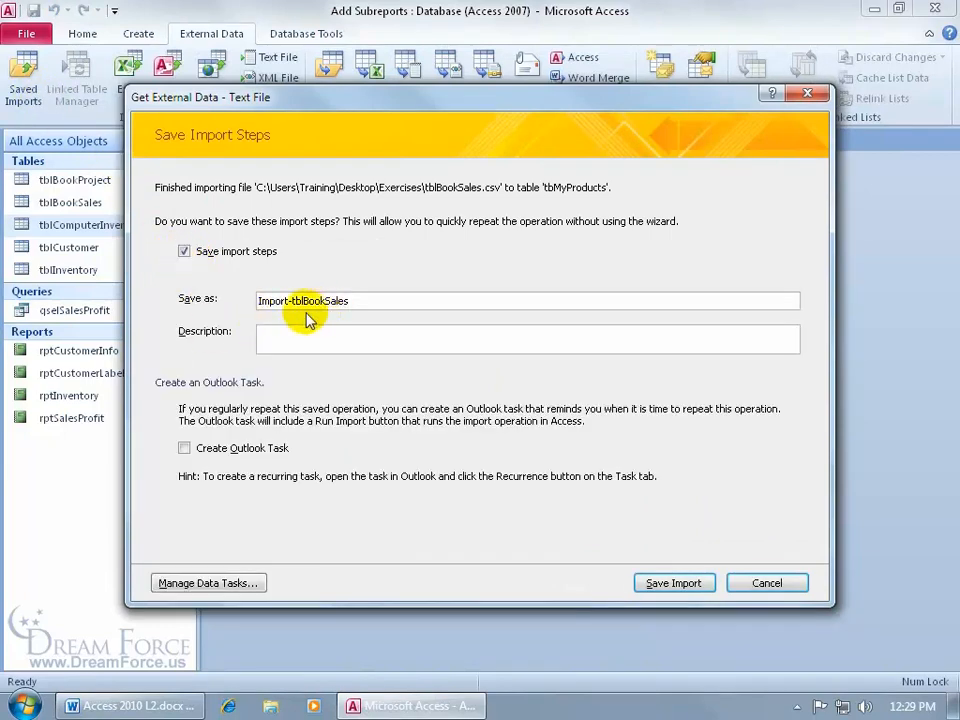
left_click(371, 300)
type(".s")
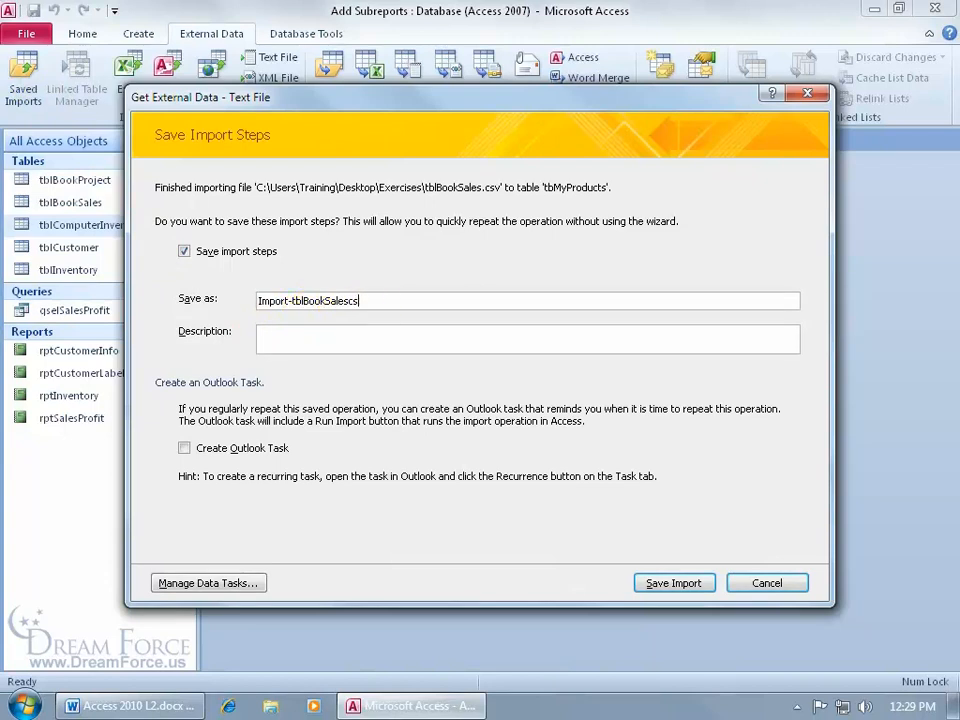
key("BackSpace")
type("csv")
left_click(669, 583)
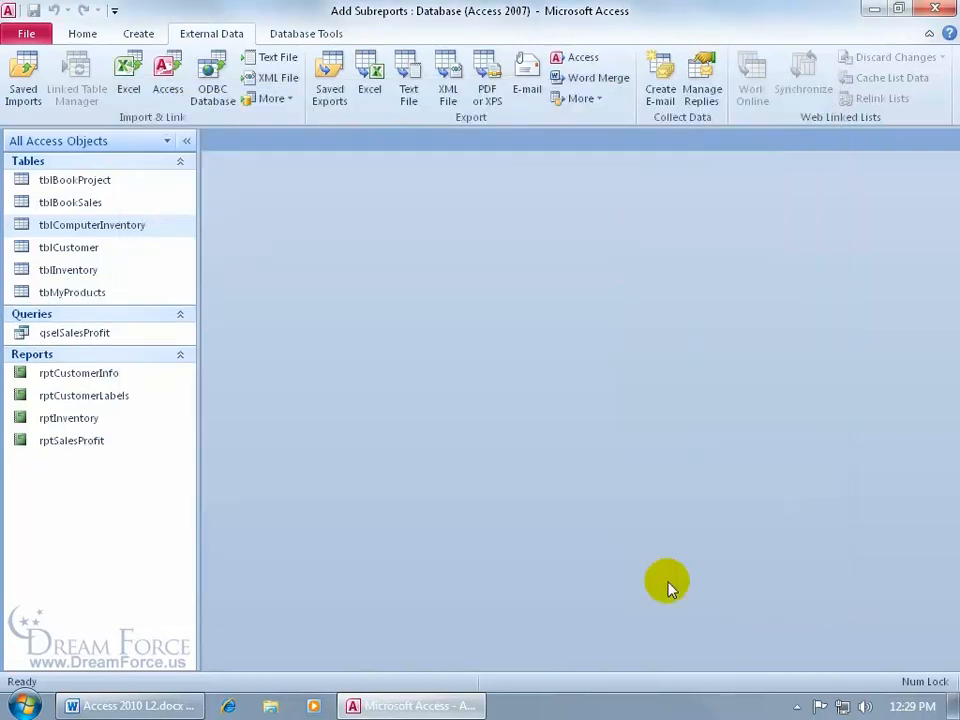
left_click(26, 80)
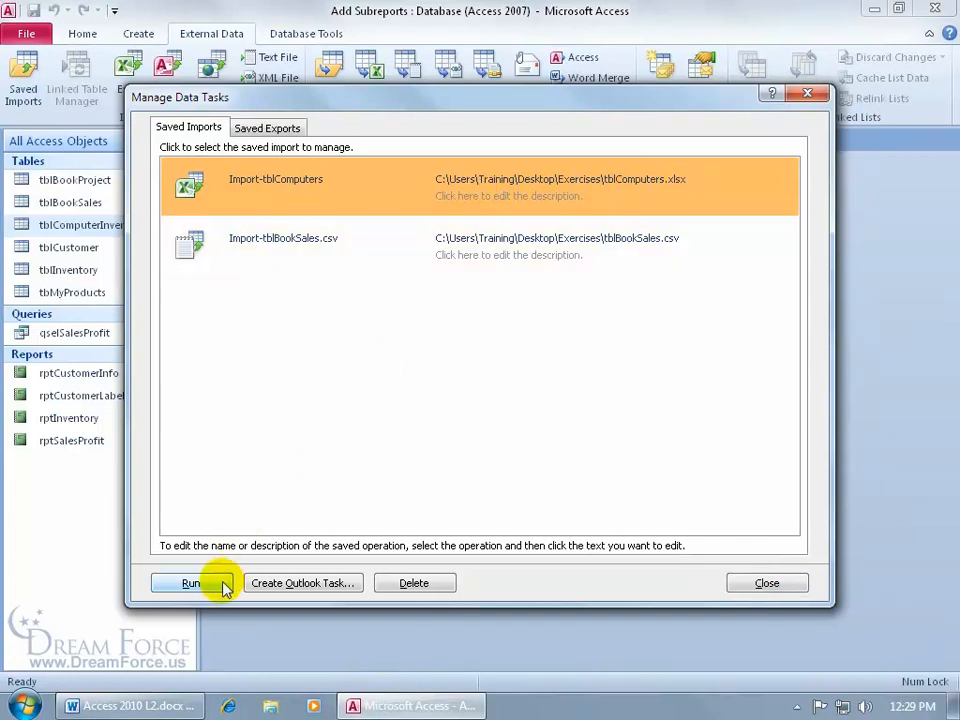
left_click(750, 584)
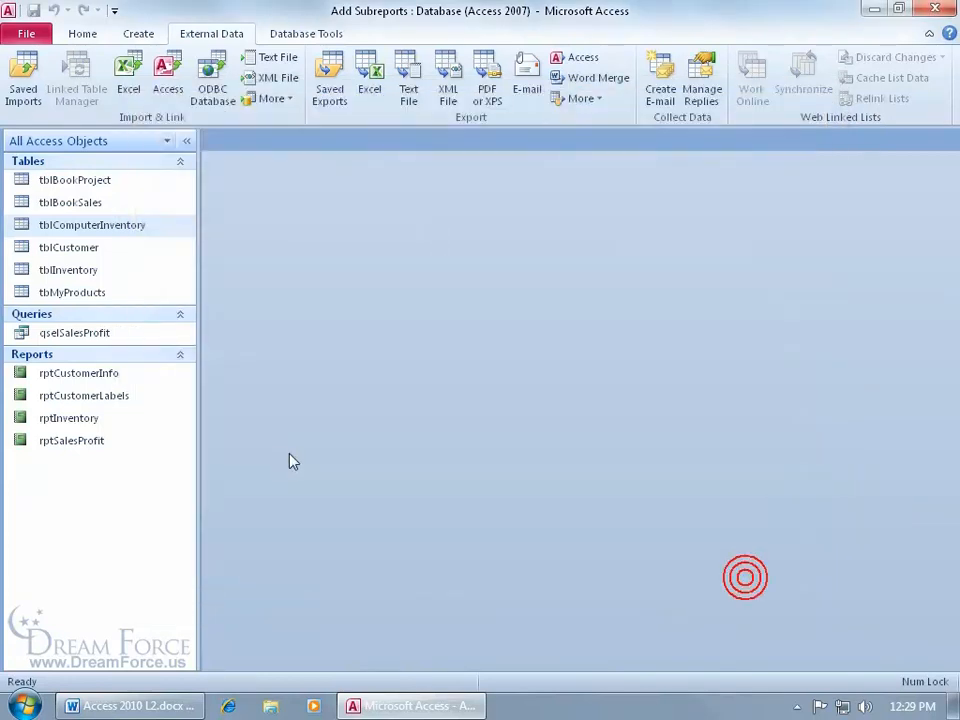
Step: Start exporting the tblBookSales table as a Word rich text file, with the Desktop as destination folder
left_click(103, 295)
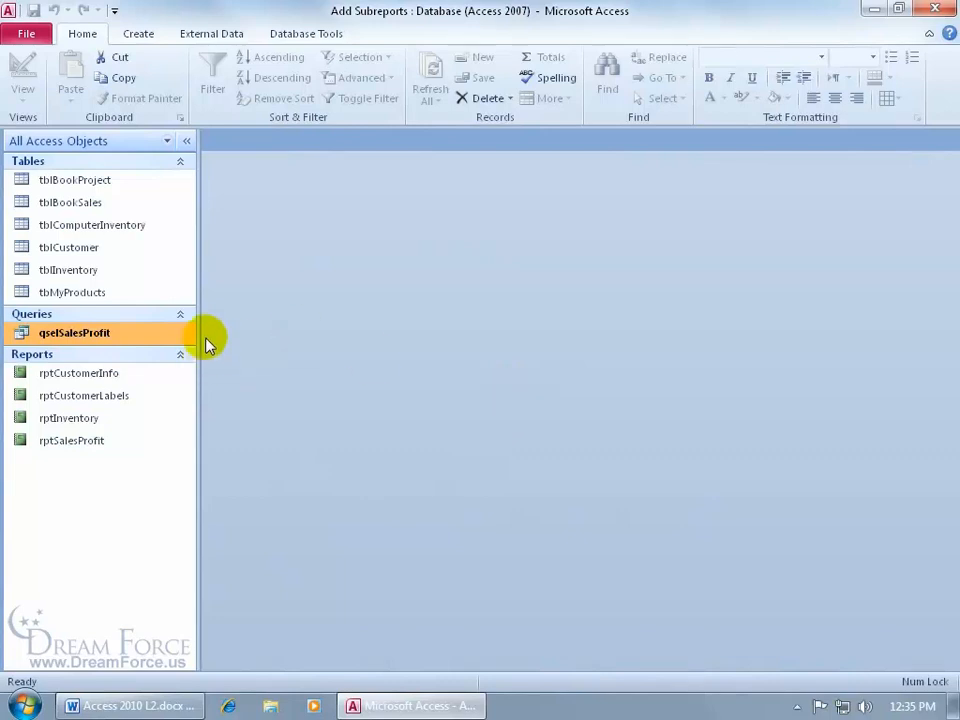
left_click(110, 208)
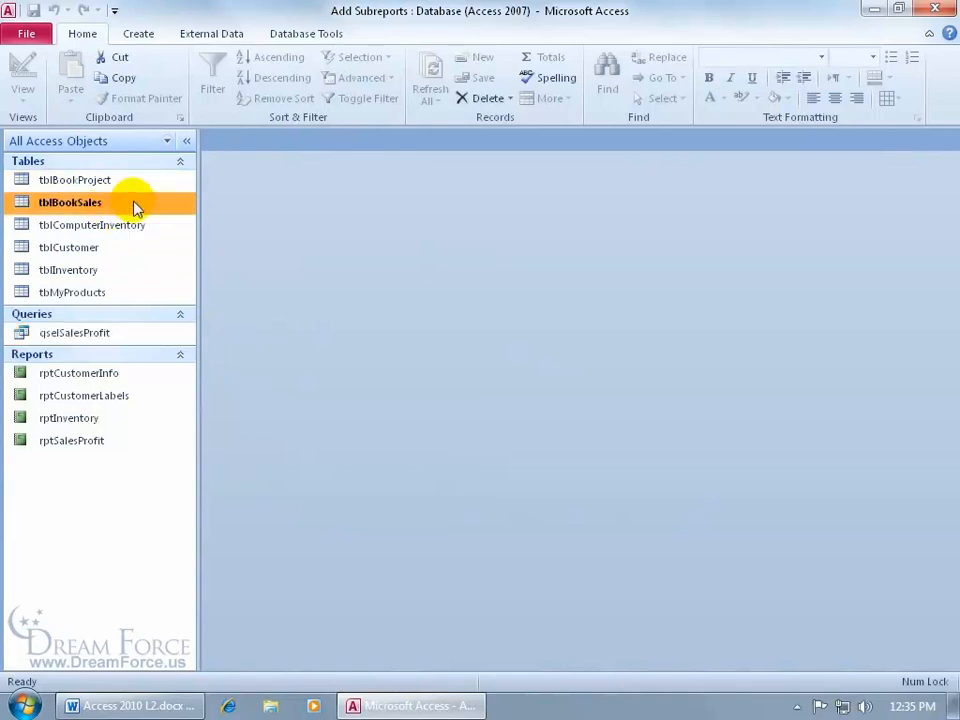
left_click(218, 40)
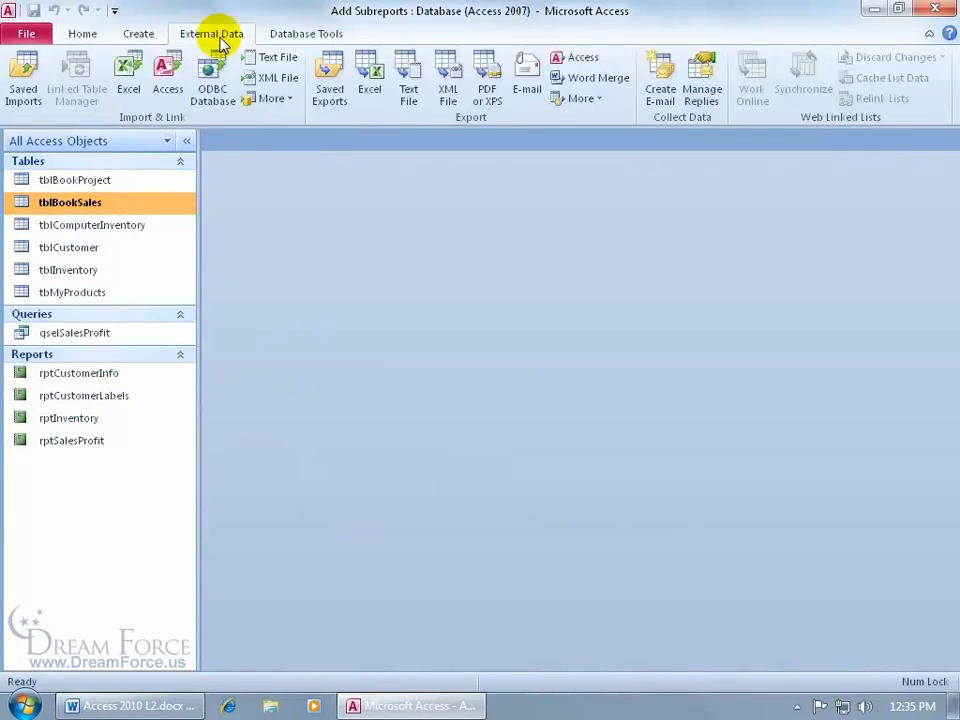
left_click(588, 99)
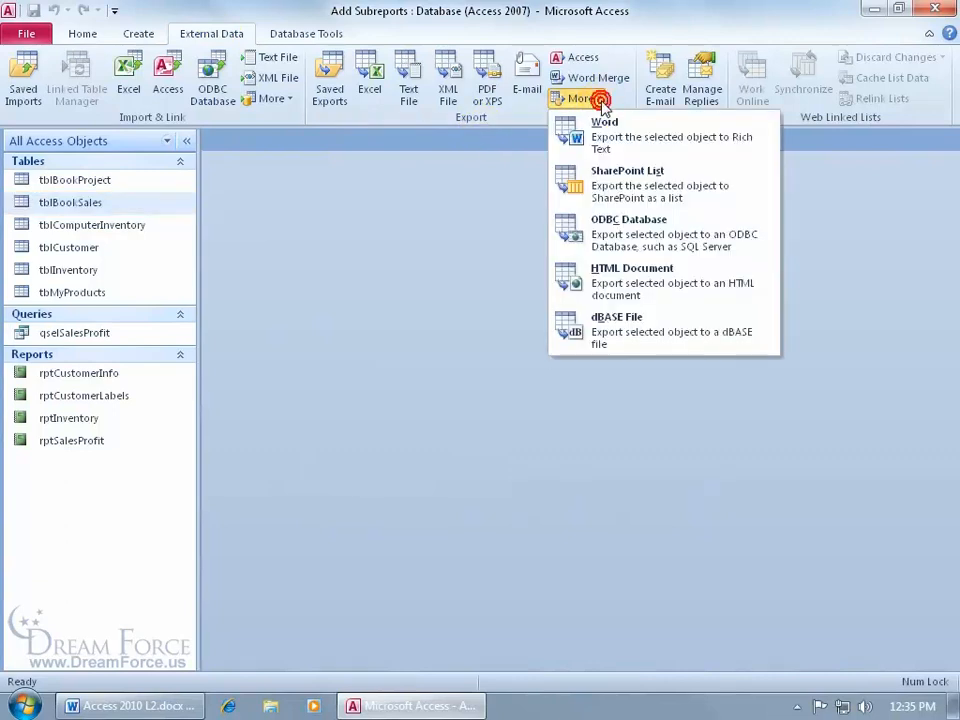
left_click(655, 148)
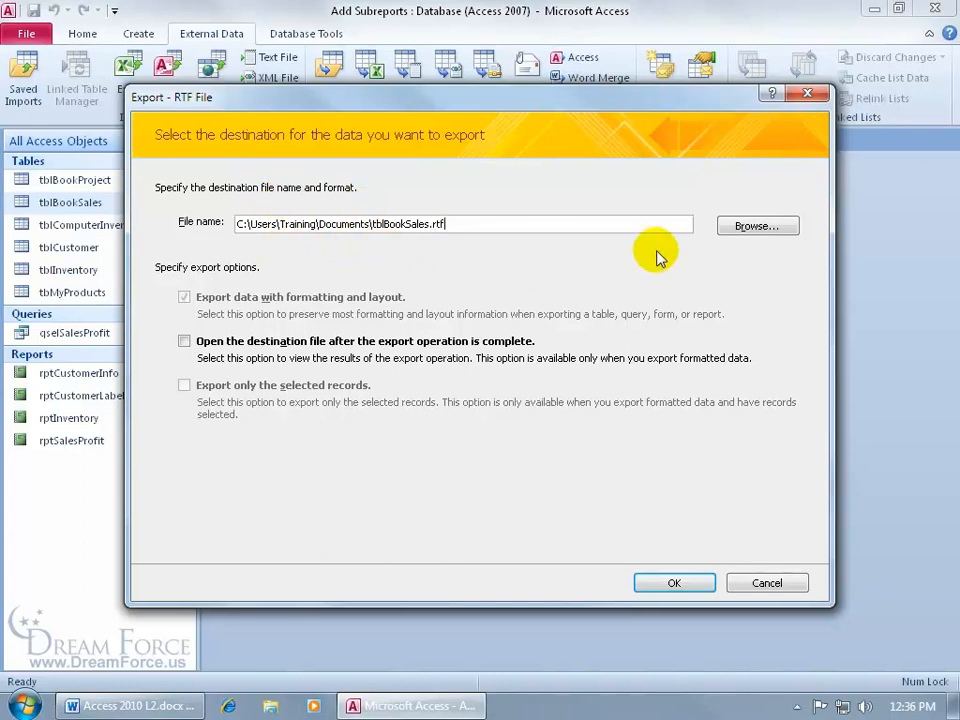
left_click(752, 226)
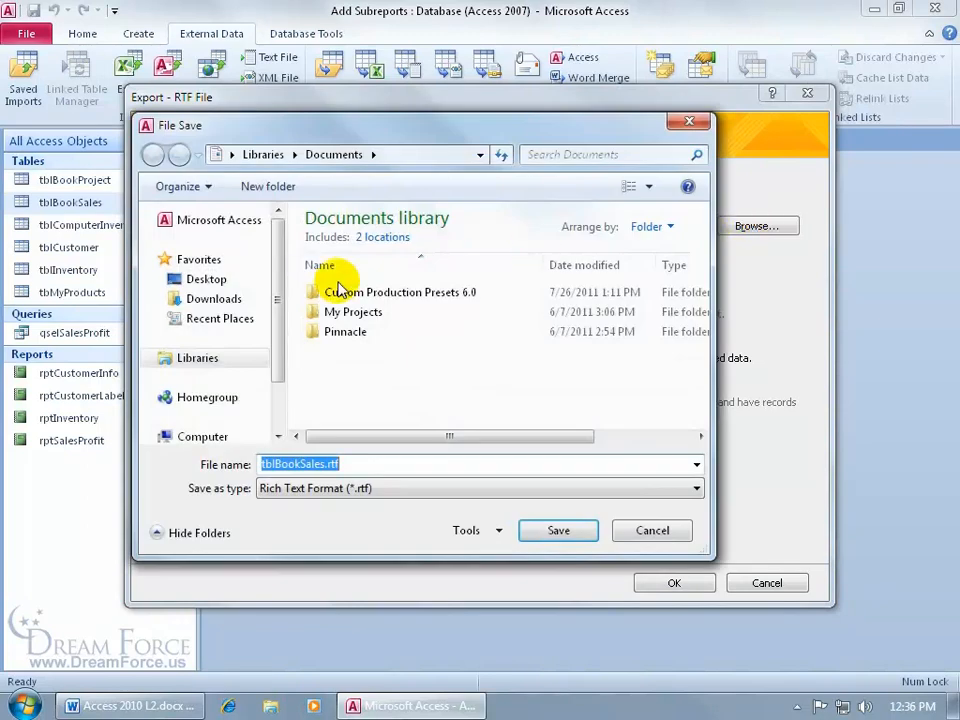
left_click(221, 285)
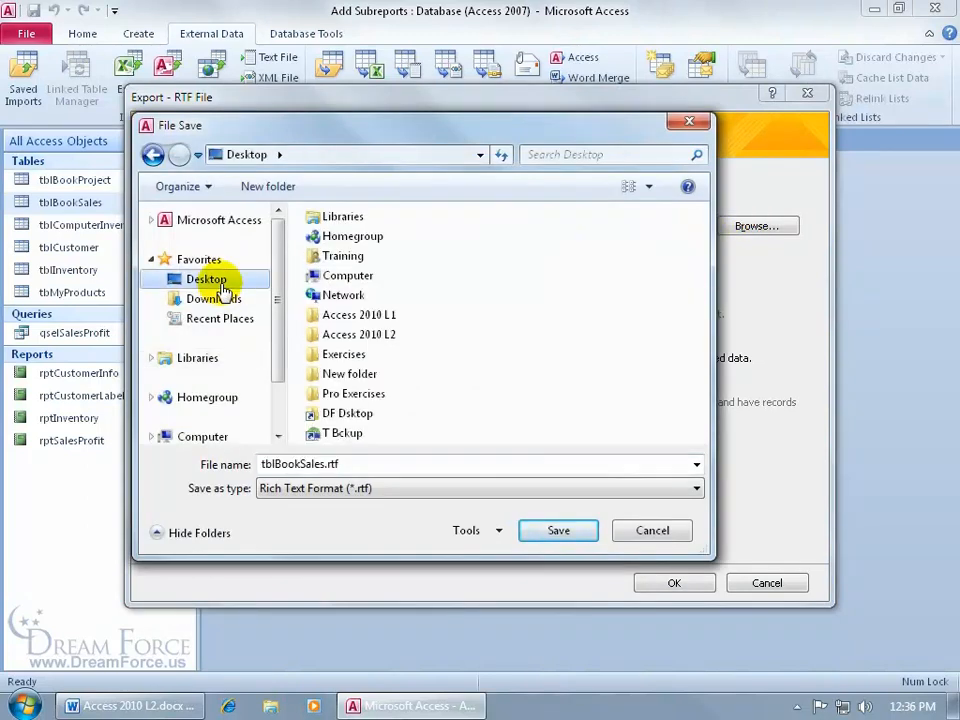
left_click(548, 531)
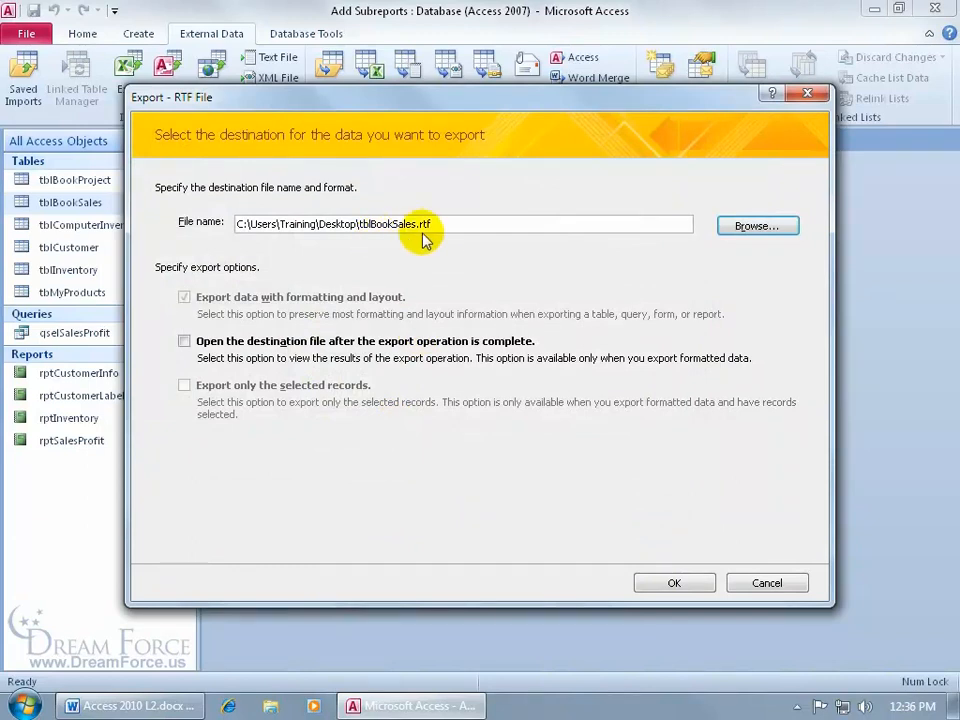
Step: Remove the tbl prefix so the export file is named BookSales.rtf, and run the export
left_click(366, 225)
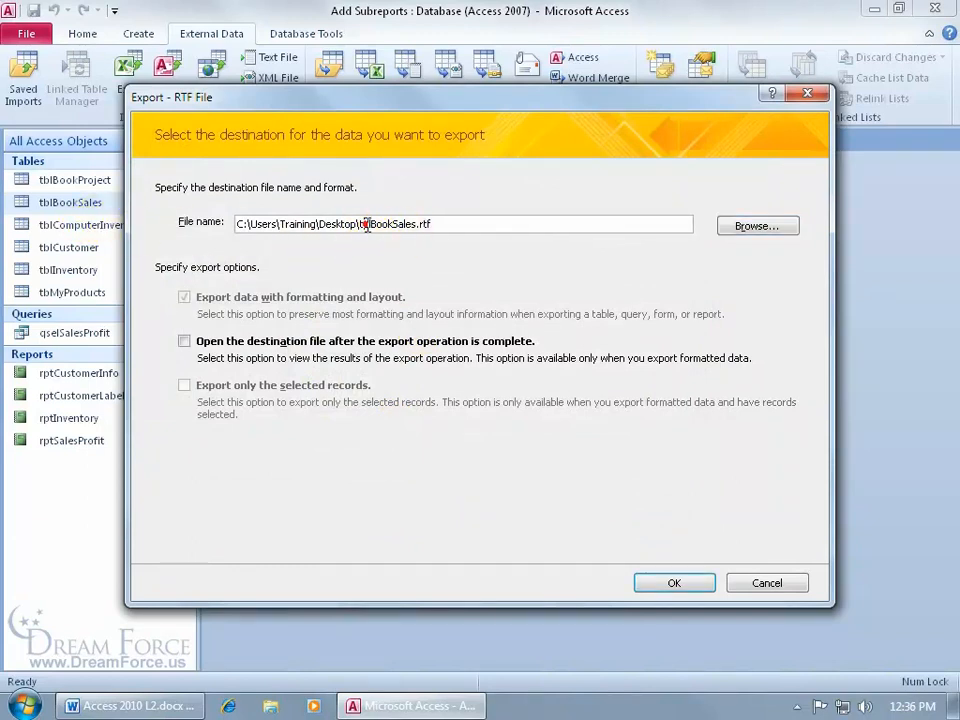
left_click(371, 223)
key("BackSpace")
key("BackSpace")
key("BackSpace")
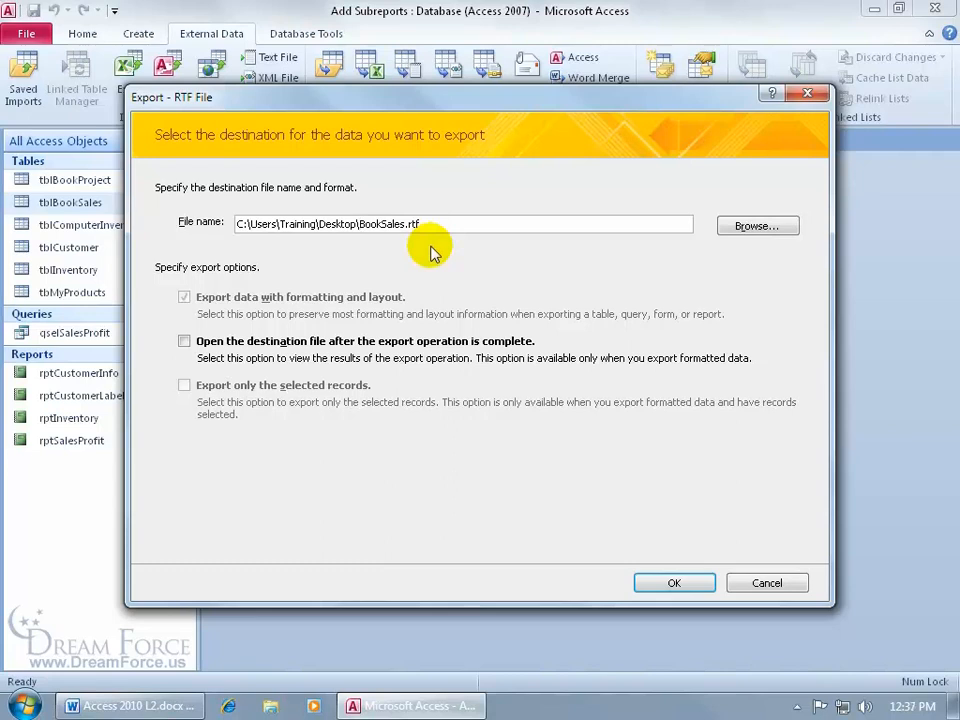
left_click(672, 581)
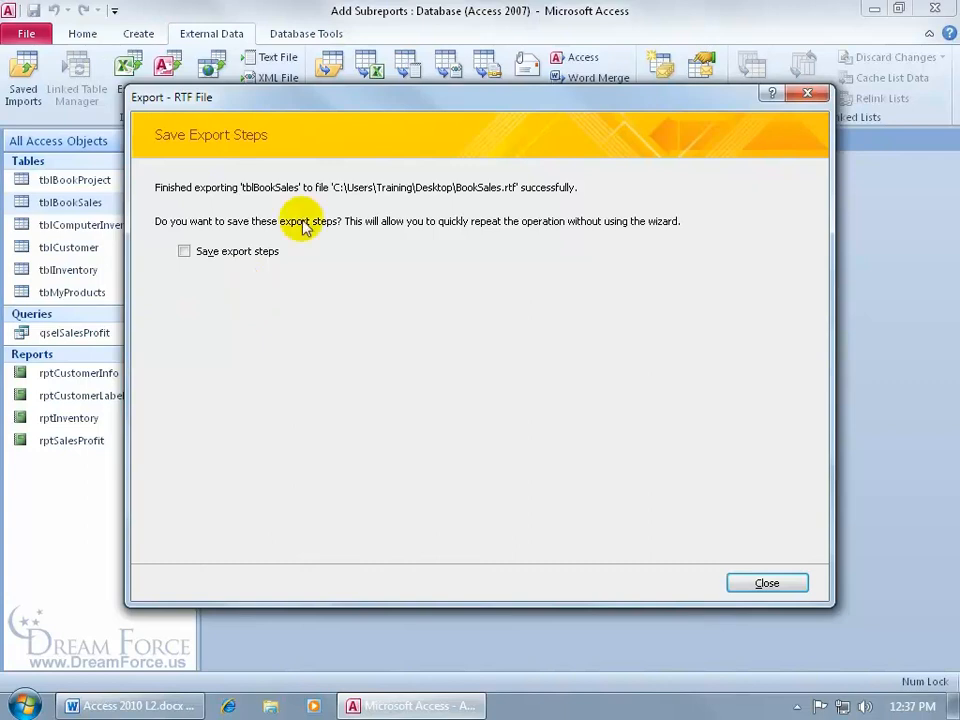
Step: Save the export steps under the name Export-tblBookSales
left_click_drag(332, 96, 350, 141)
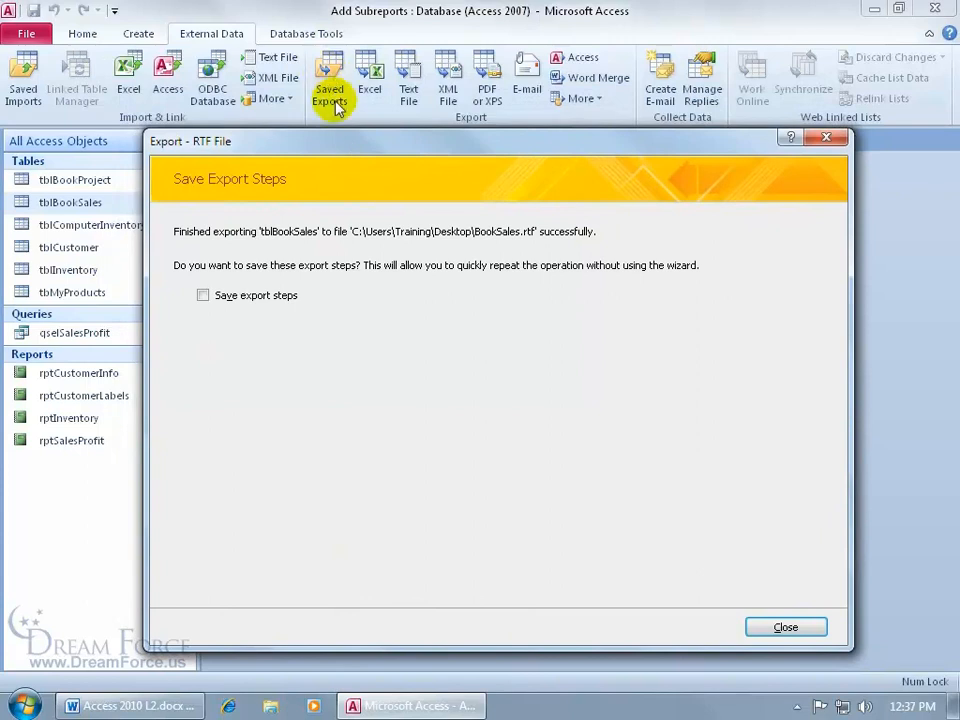
left_click(205, 296)
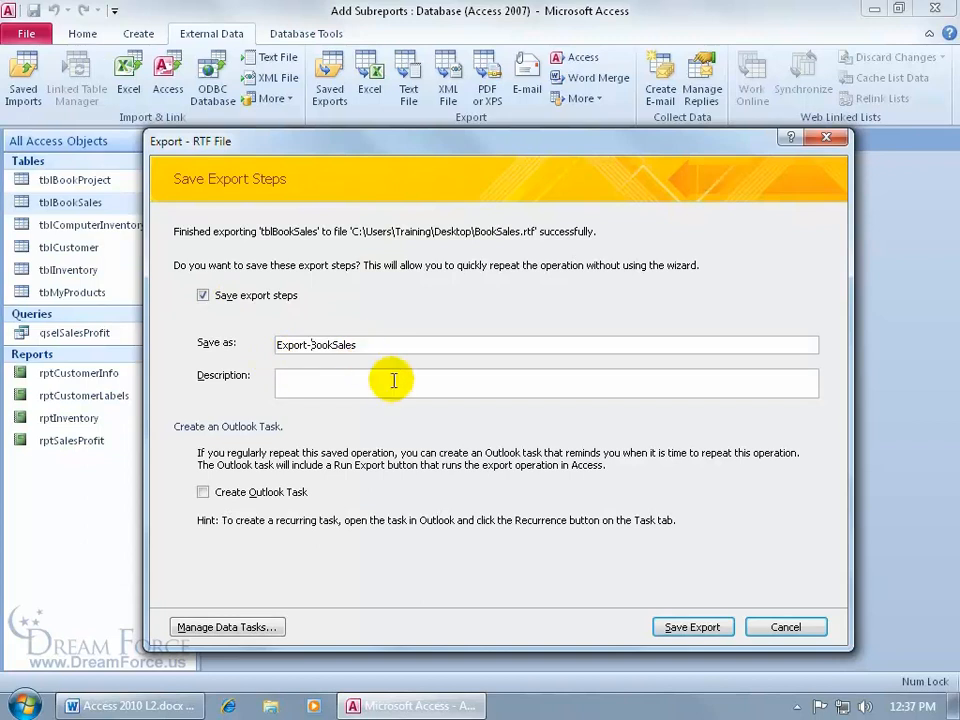
type("bl")
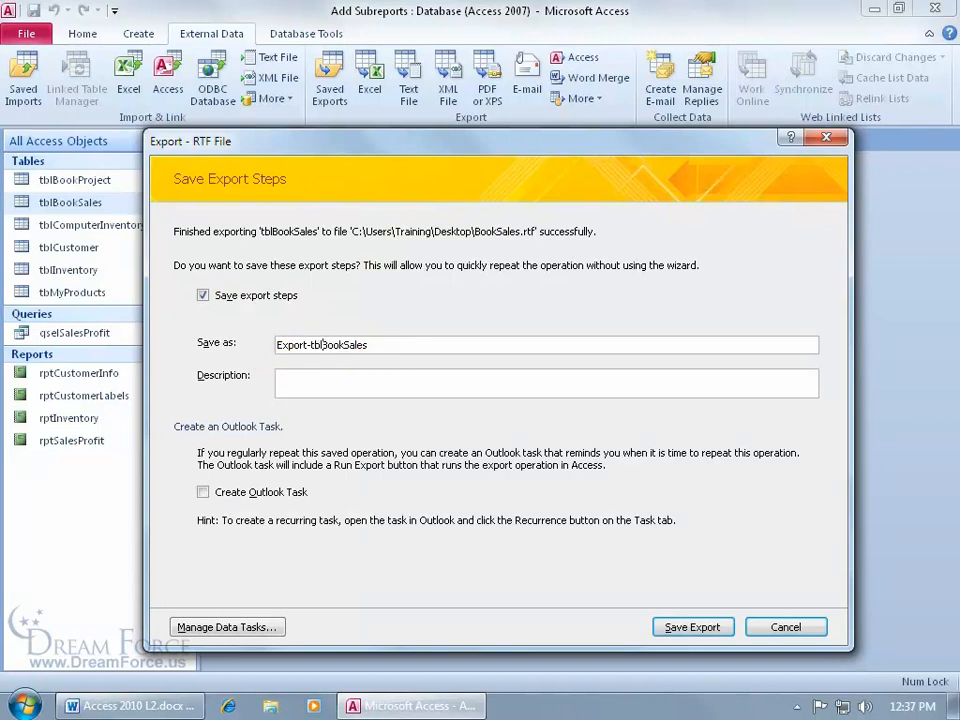
left_click(688, 627)
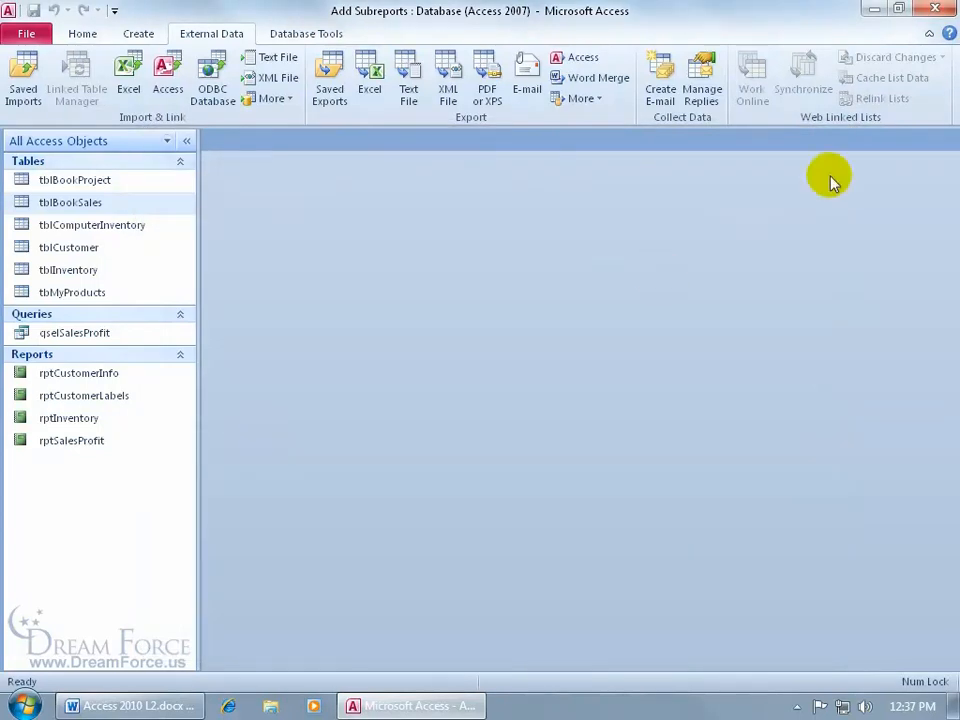
Step: Open BookSales.rtf from the Desktop in Word, look through the exported records and close the document
left_click(873, 9)
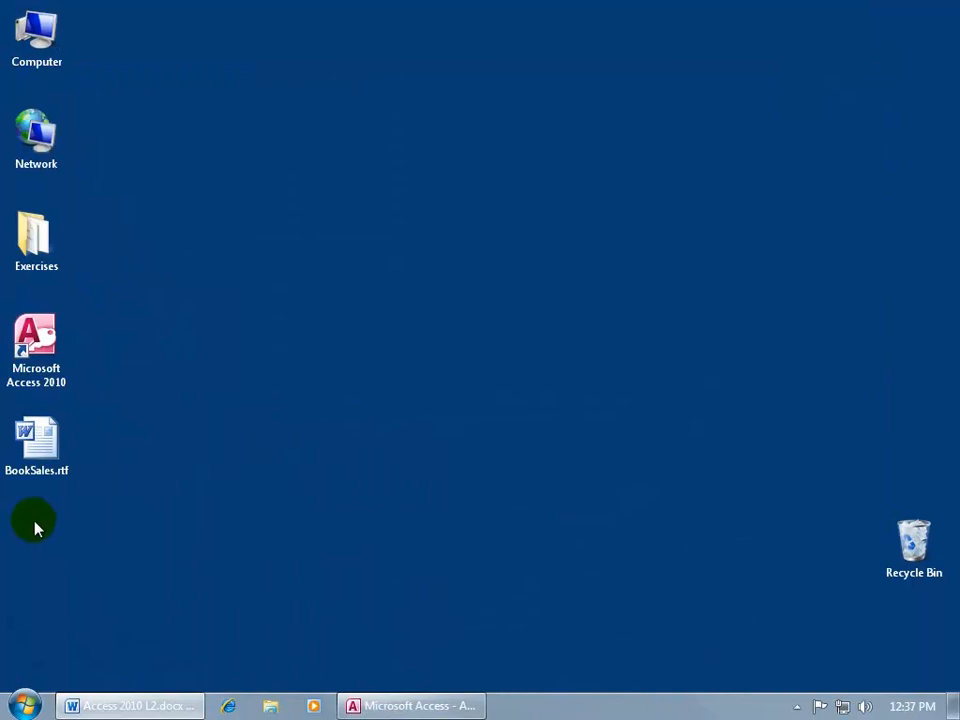
left_click(12, 440)
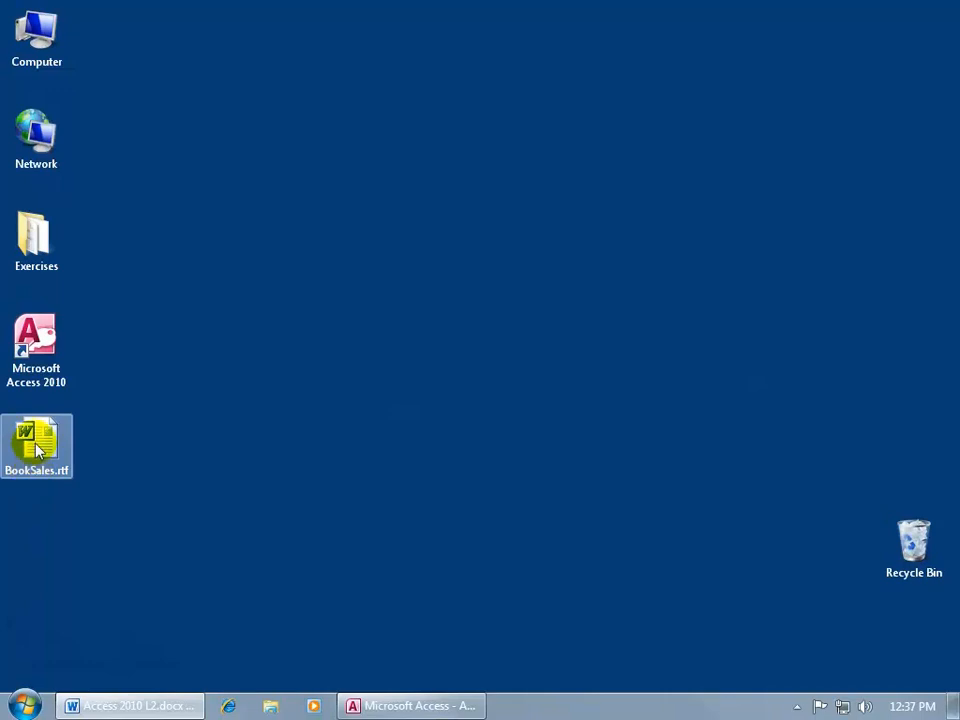
double_click(38, 452)
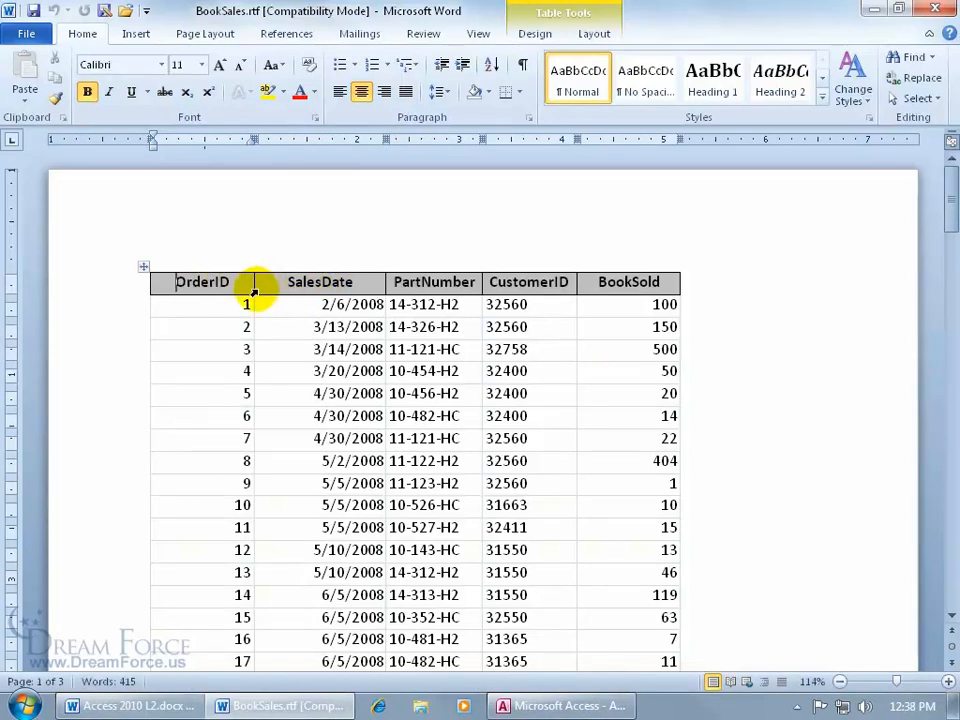
left_click_drag(936, 225, 913, 474)
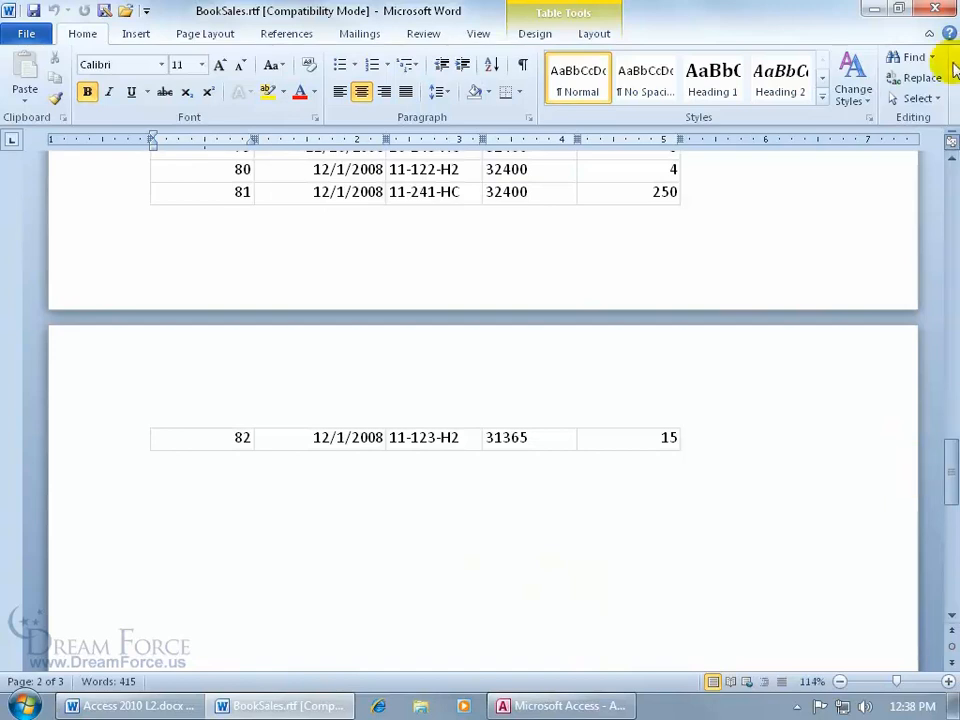
left_click(935, 8)
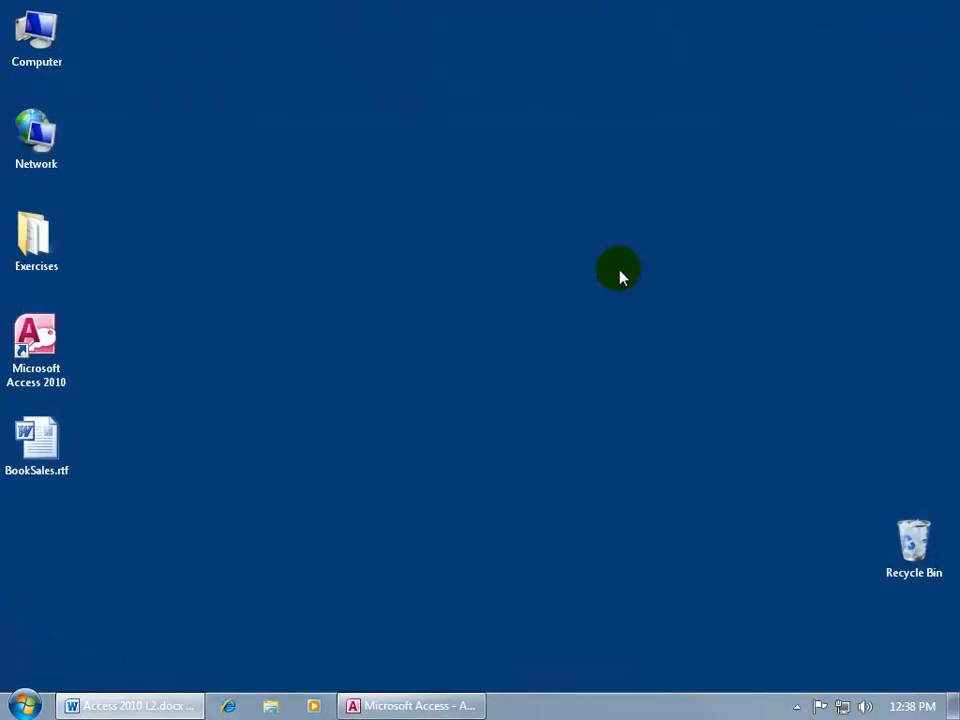
Step: Switch back to Access, set BookSold to 101 in the first record of tblBookSales and close the table
left_click(399, 705)
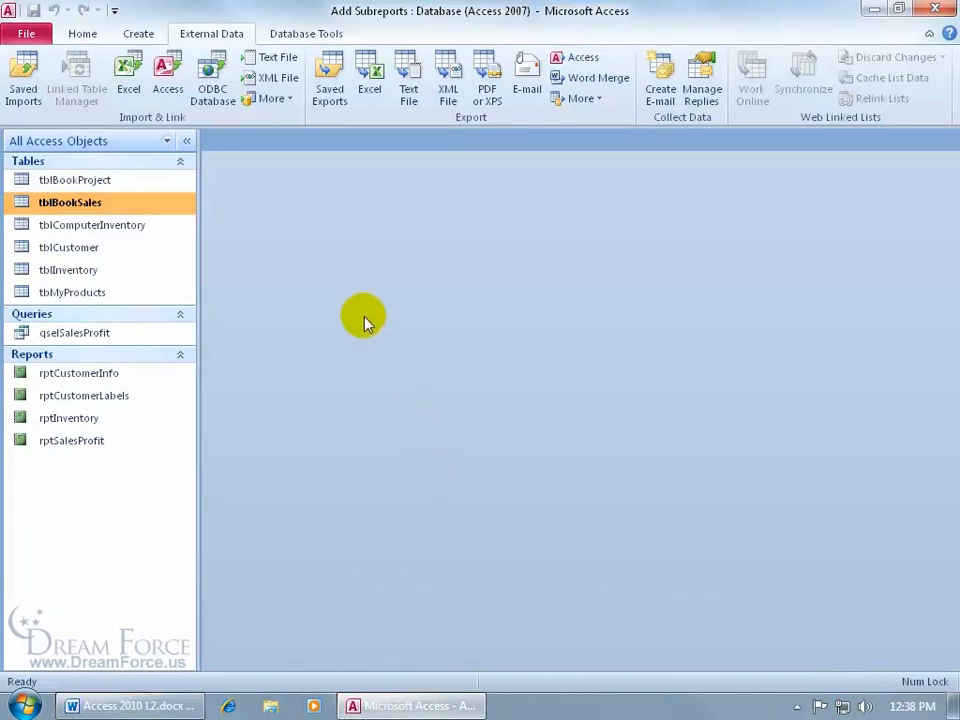
double_click(103, 203)
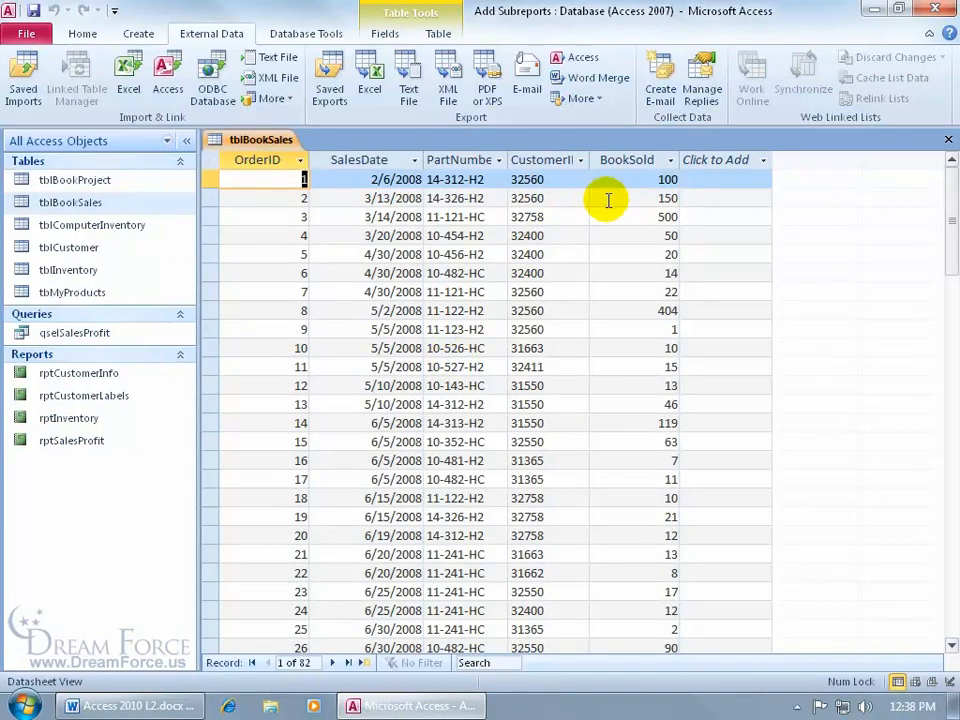
left_click(672, 179)
key("BackSpace")
type("1")
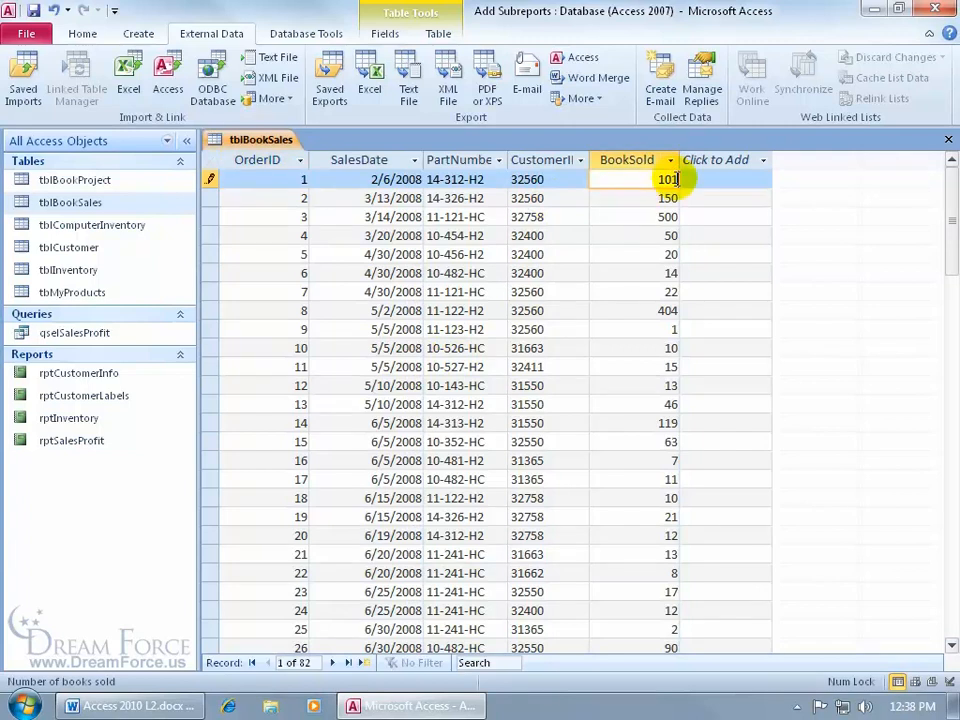
left_click(557, 197)
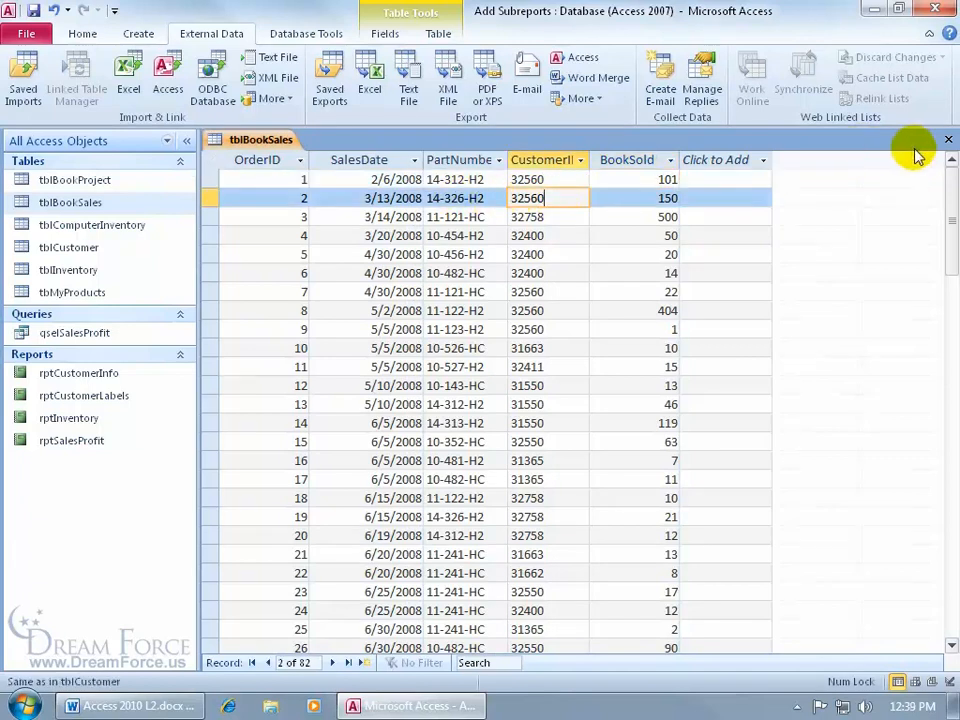
left_click(945, 141)
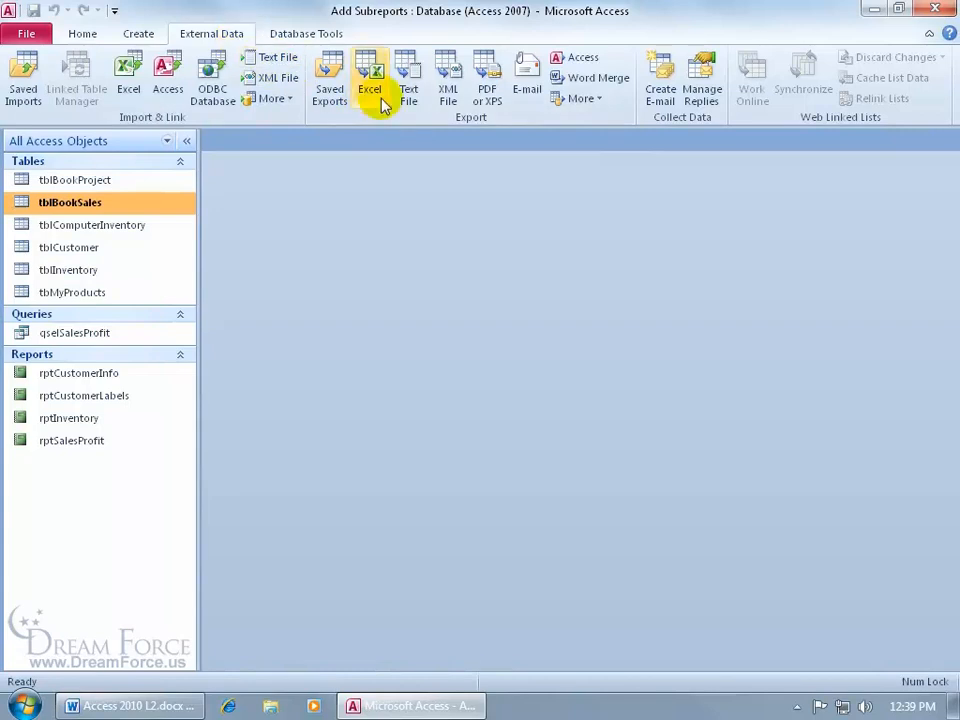
Step: Run the saved export Export-tblBookSales, replacing the existing BookSales.rtf, and open the updated file in Word
left_click(328, 87)
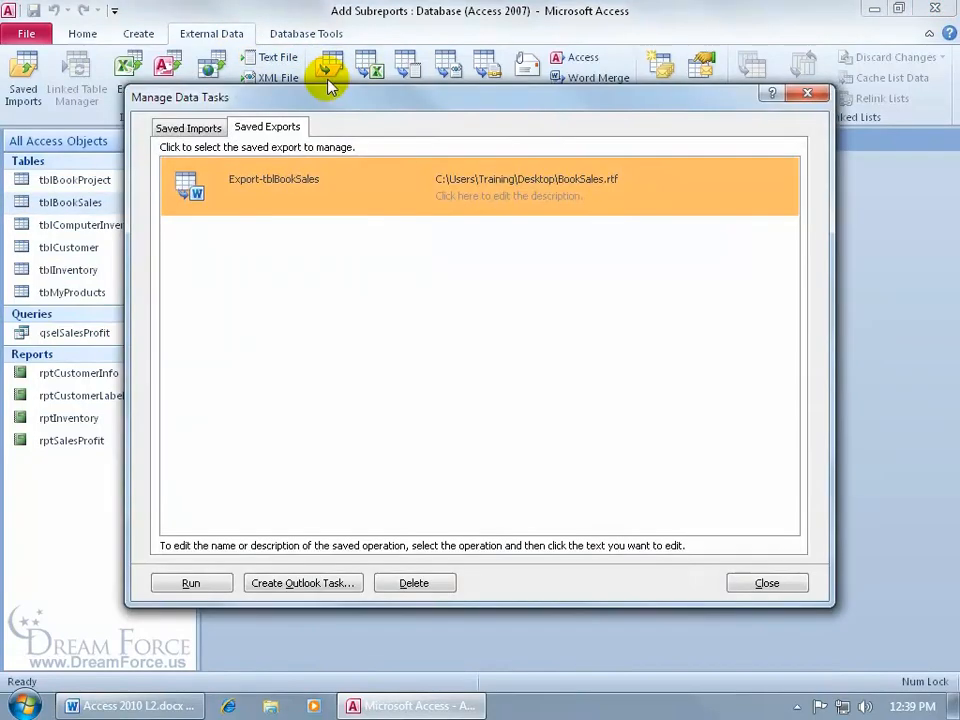
left_click(201, 588)
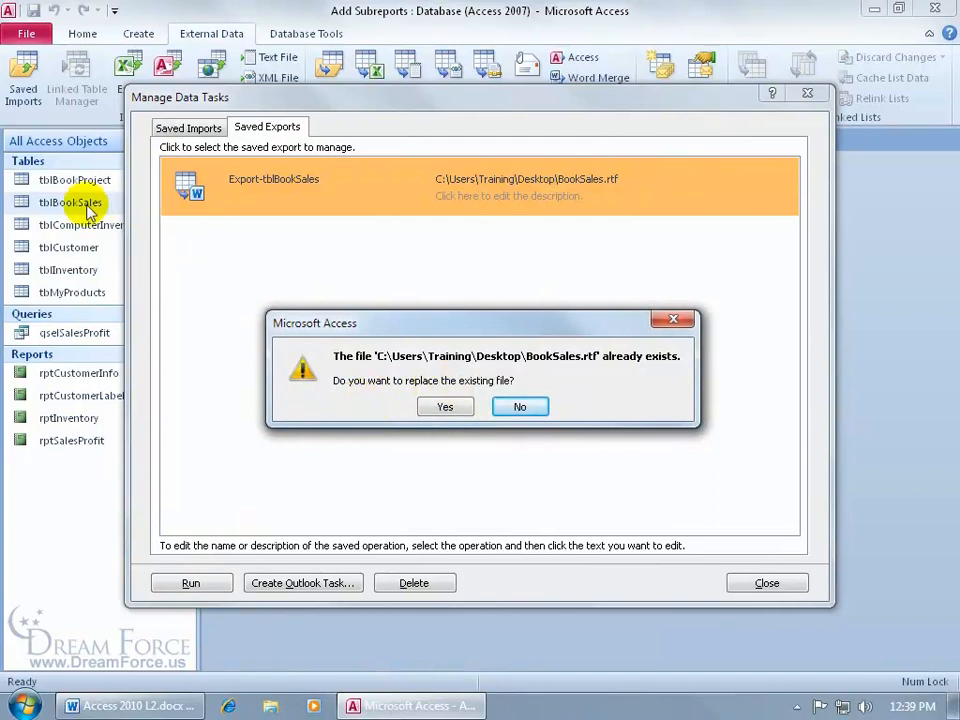
left_click(445, 408)
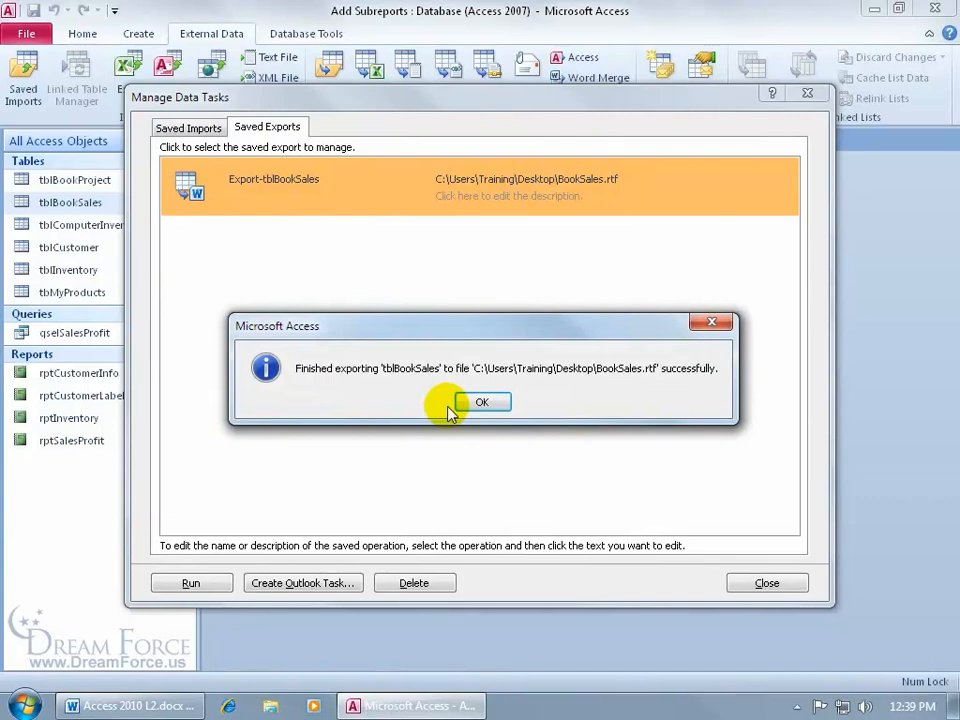
left_click(481, 403)
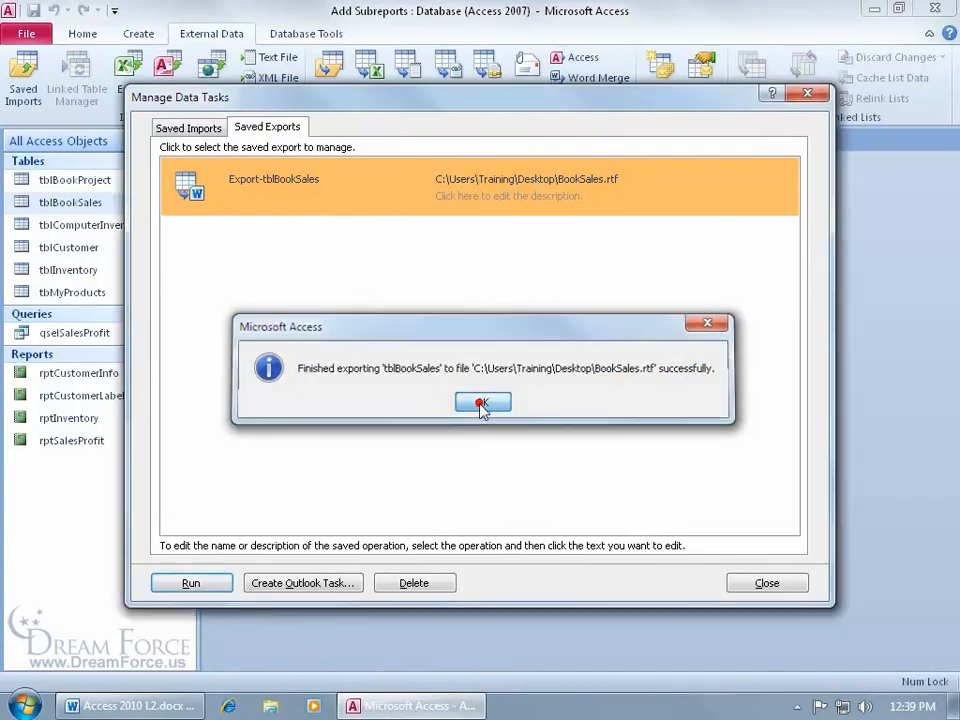
left_click(767, 583)
left_click(875, 12)
double_click(55, 440)
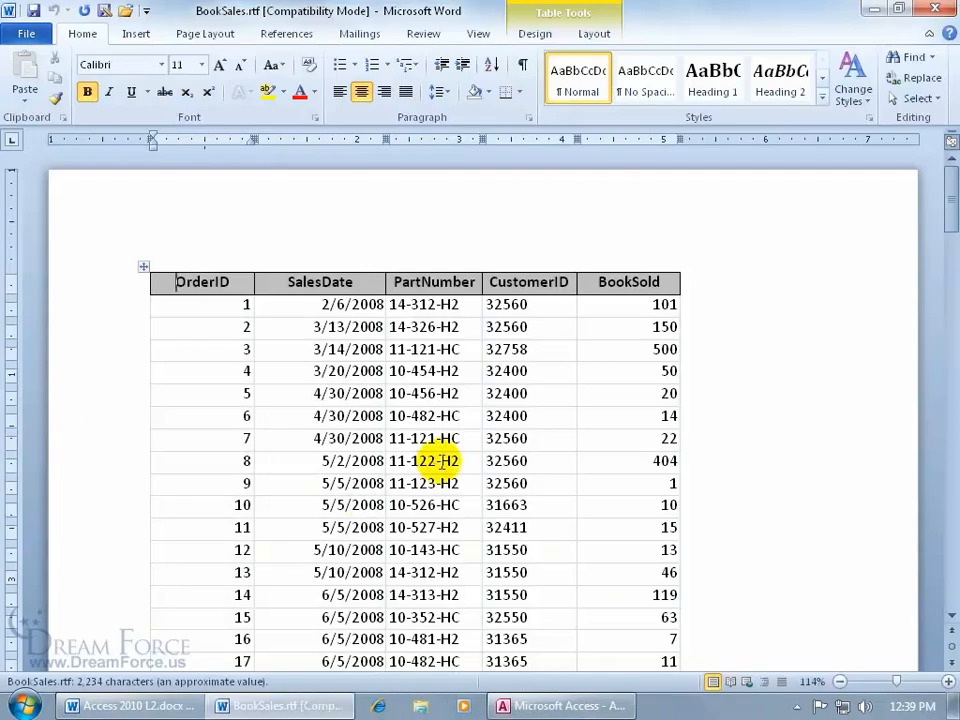
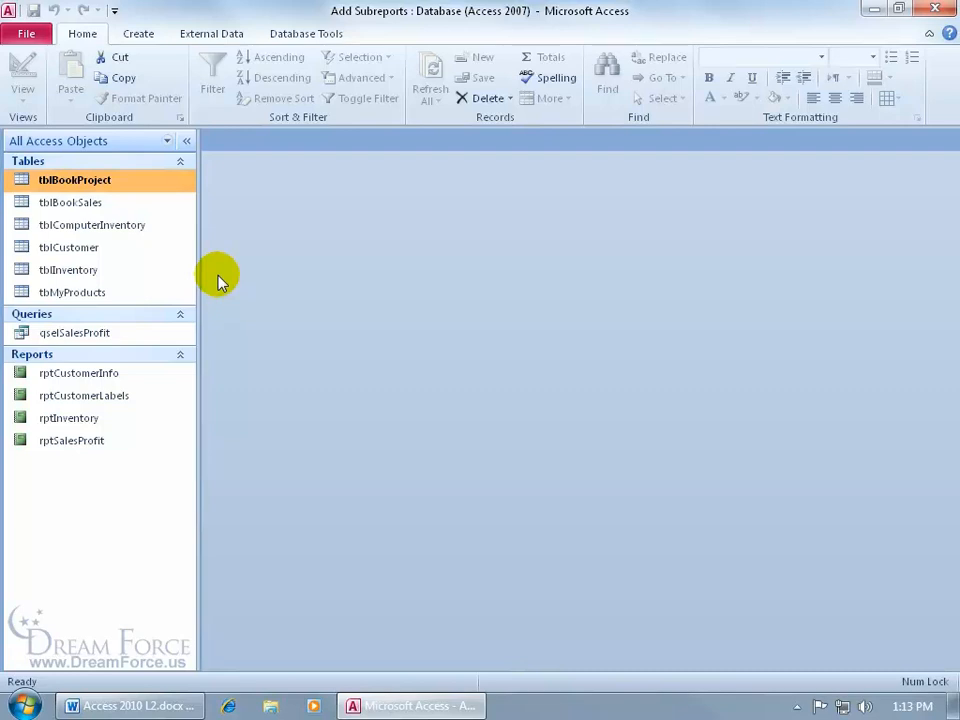
Step: Look over the rptCustomerInfo report, close it and set up its text file export to the Desktop as rptCustomerInfo.csv
double_click(138, 373)
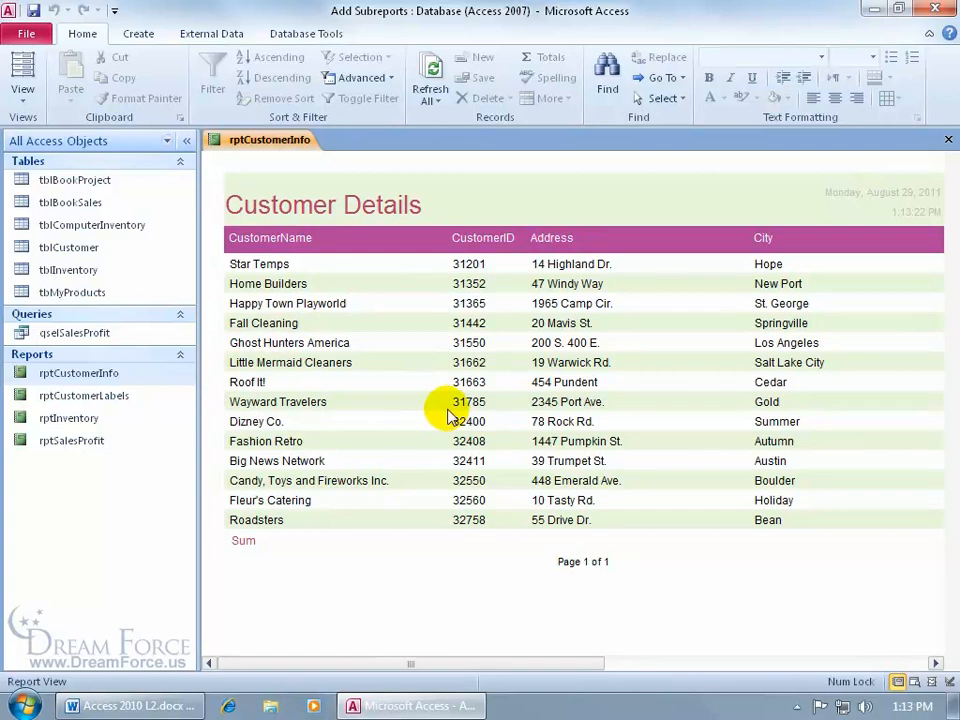
left_click(946, 139)
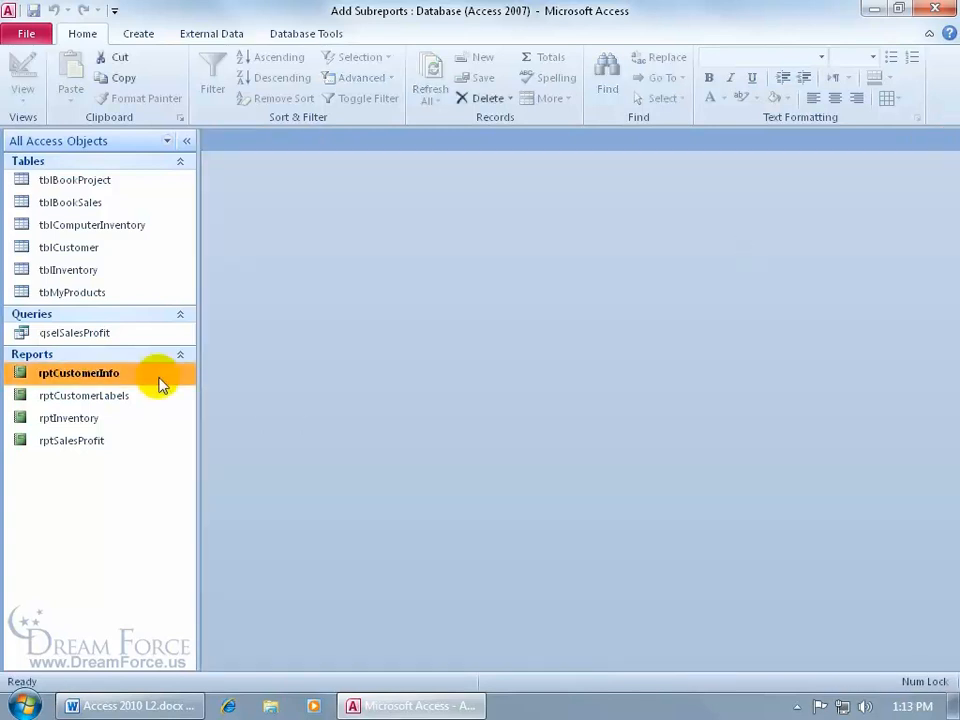
left_click(216, 35)
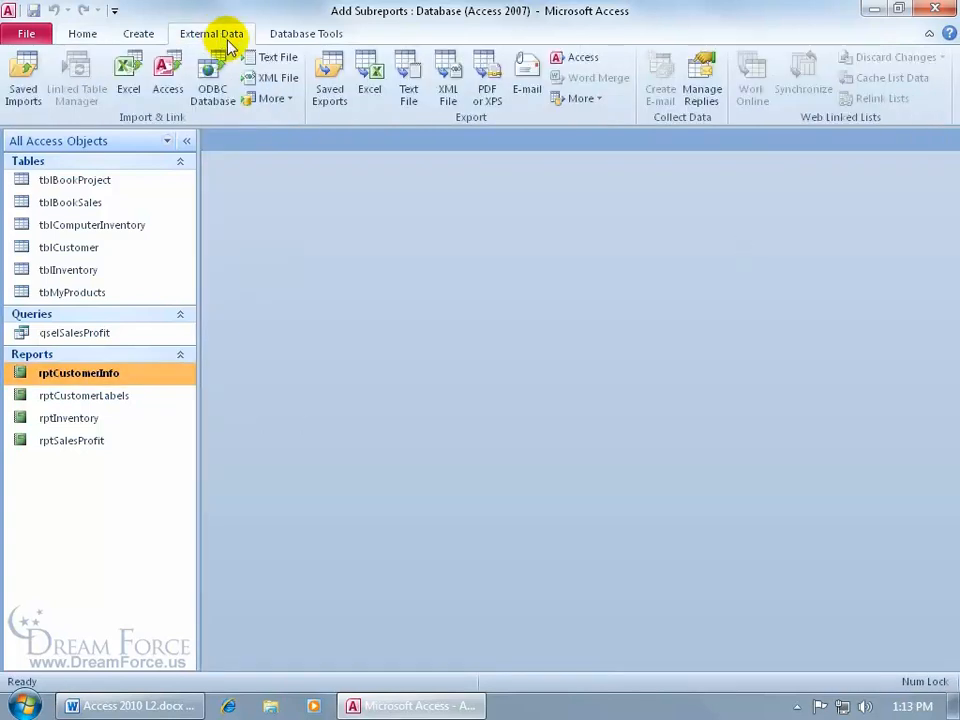
left_click(408, 92)
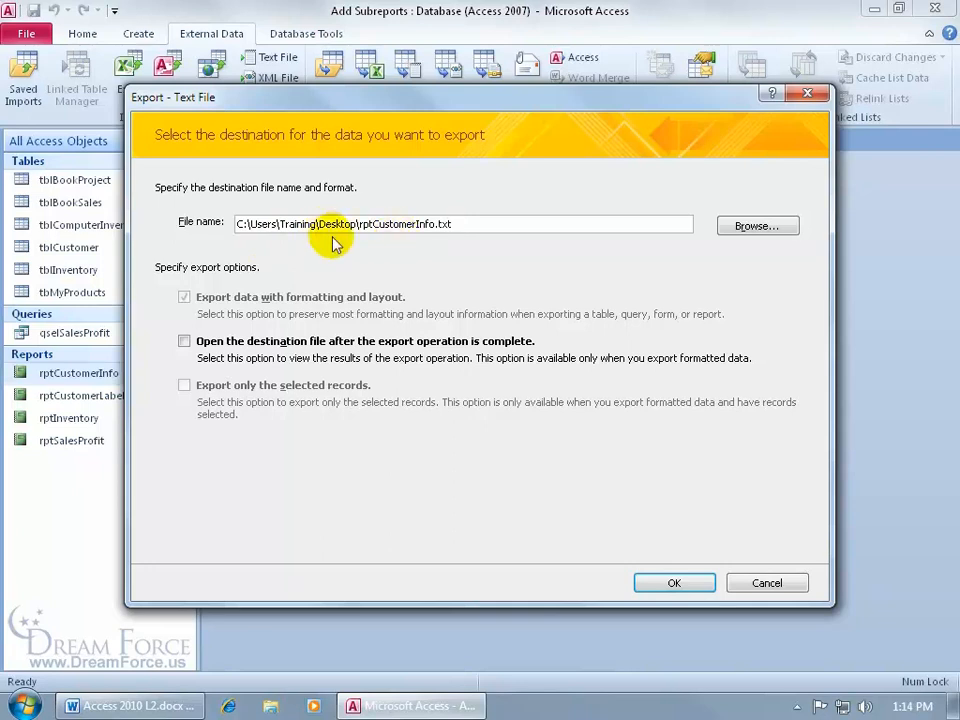
left_click(742, 226)
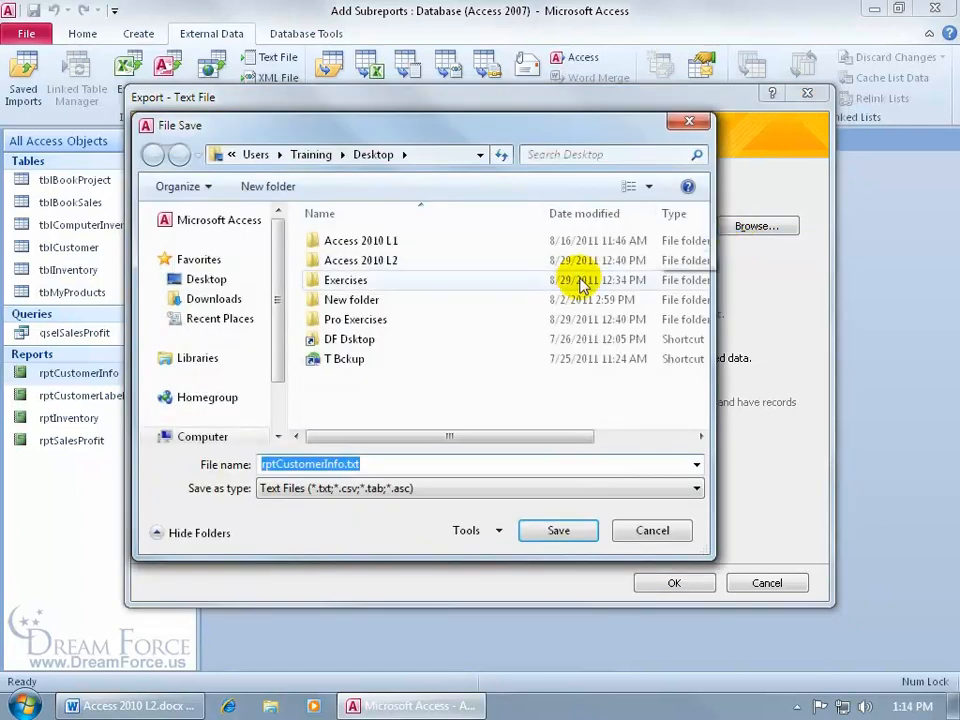
left_click(642, 535)
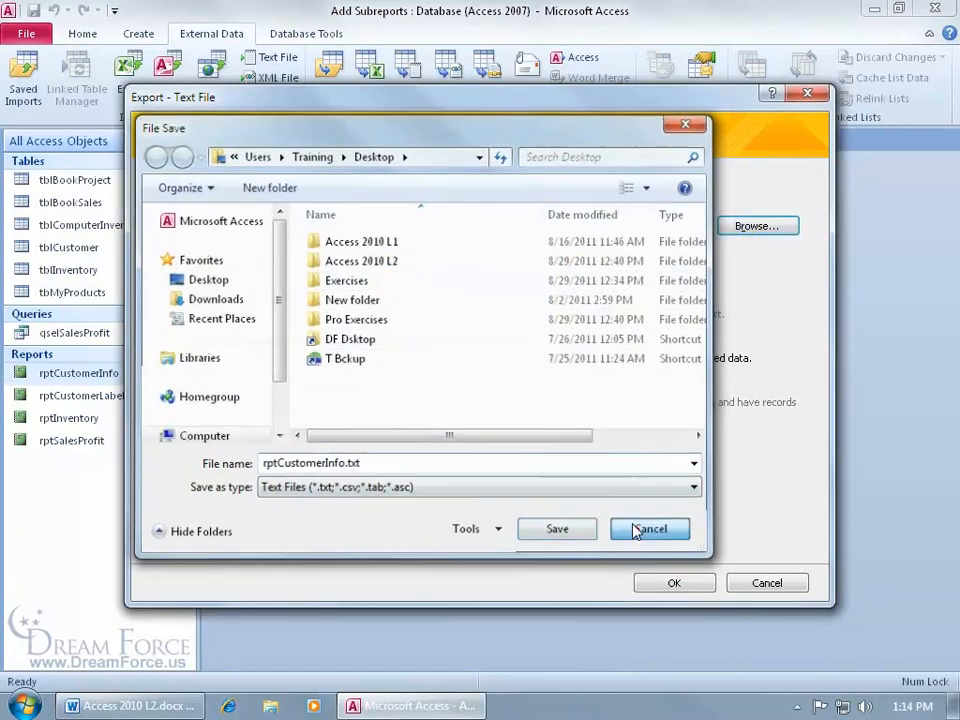
left_click_drag(360, 224, 437, 224)
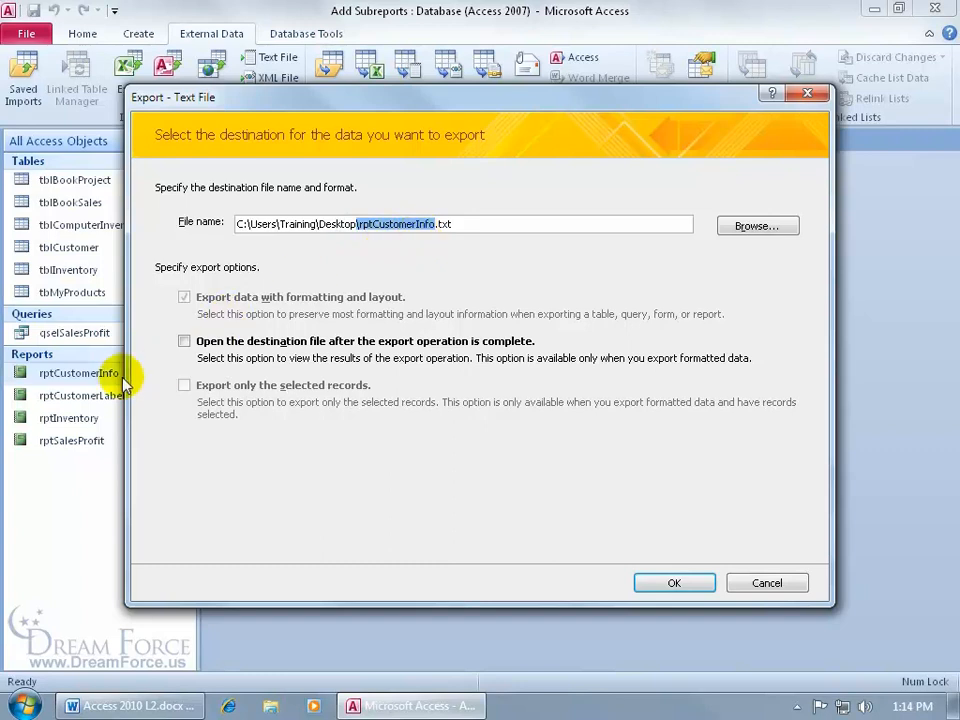
left_click_drag(467, 223, 443, 224)
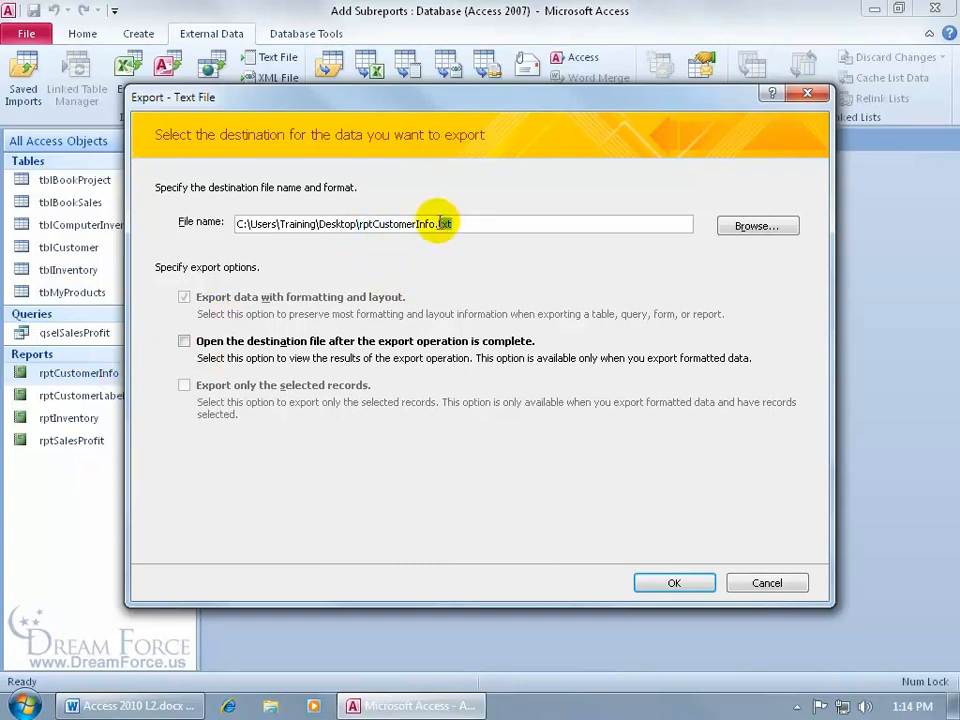
type("csv")
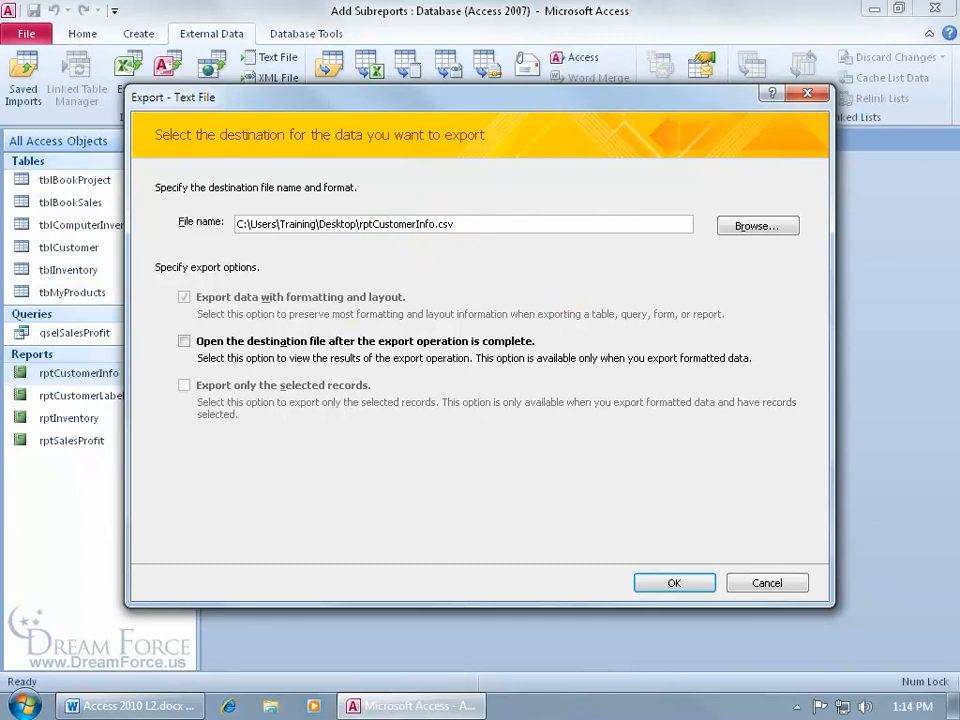
Step: Export the report with Windows (default) encoding and finish without saving the export steps
left_click(676, 579)
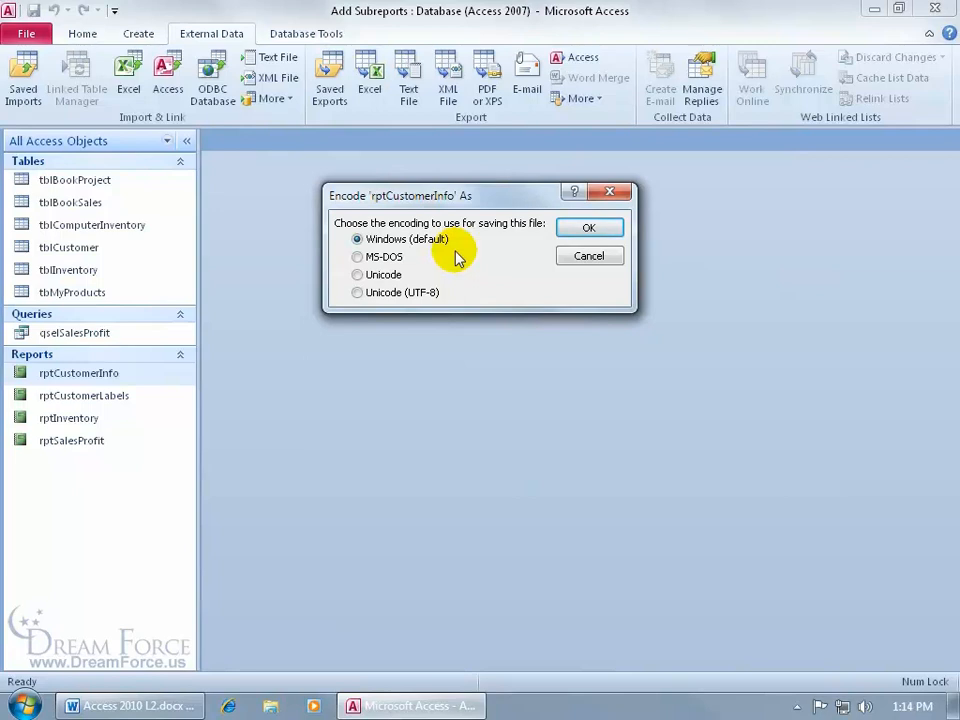
left_click(589, 228)
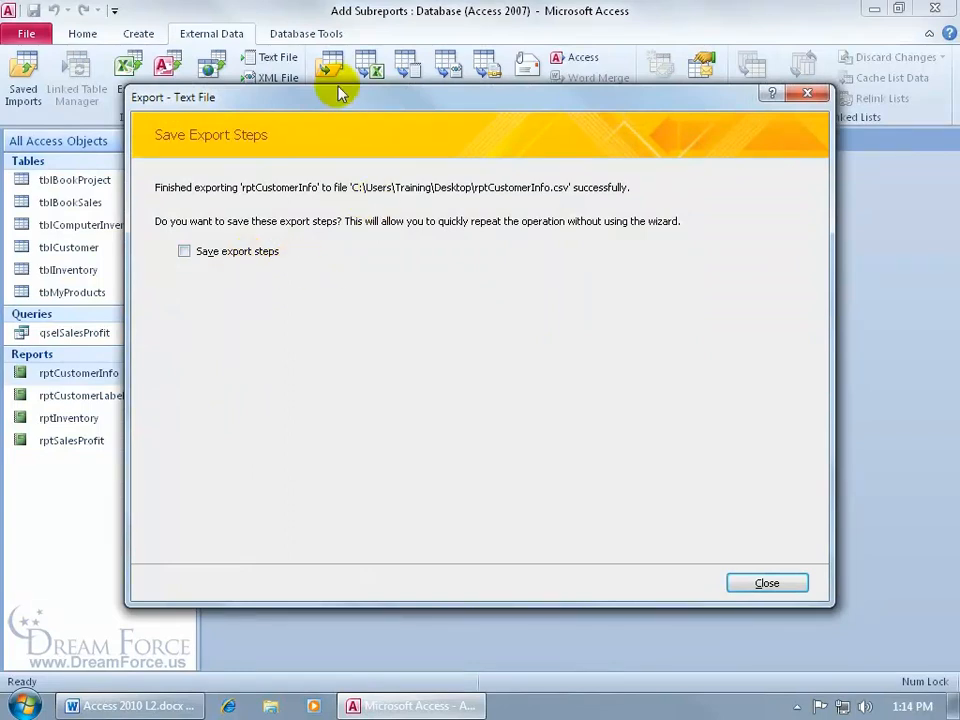
left_click(782, 580)
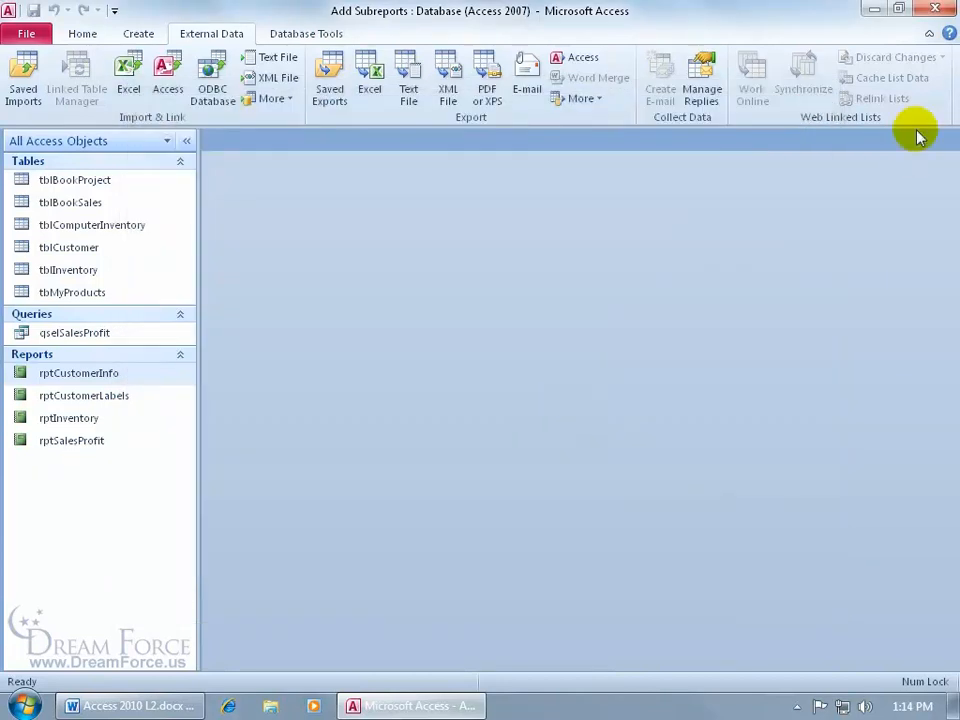
Step: Open rptCustomerInfo.csv from the Desktop in Excel, examine how the customer data is laid out in columns and close the file
left_click(875, 9)
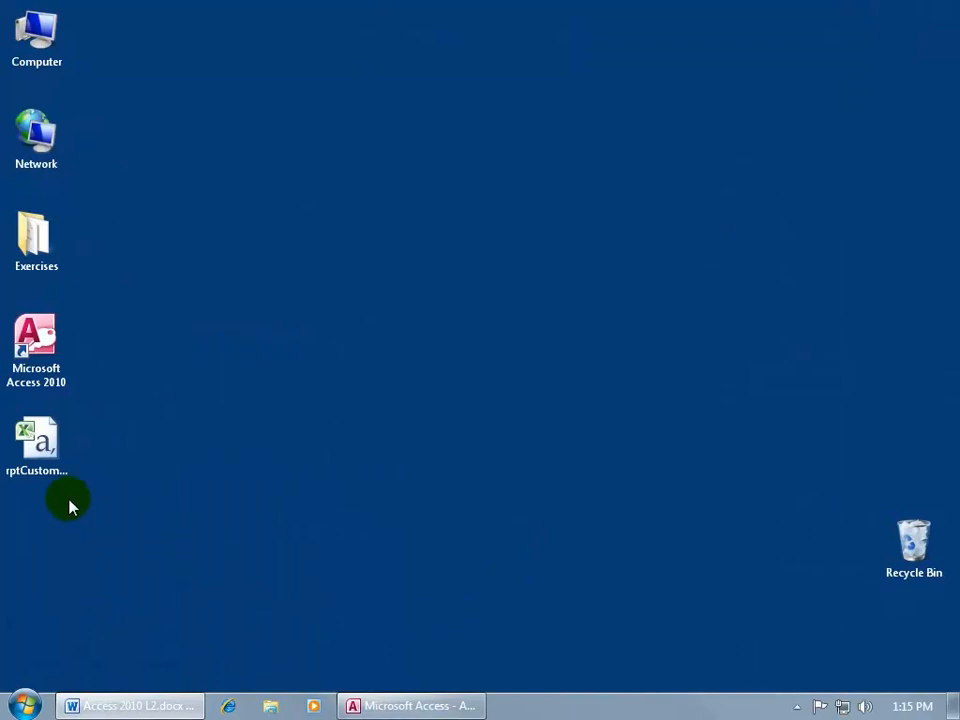
left_click(45, 472)
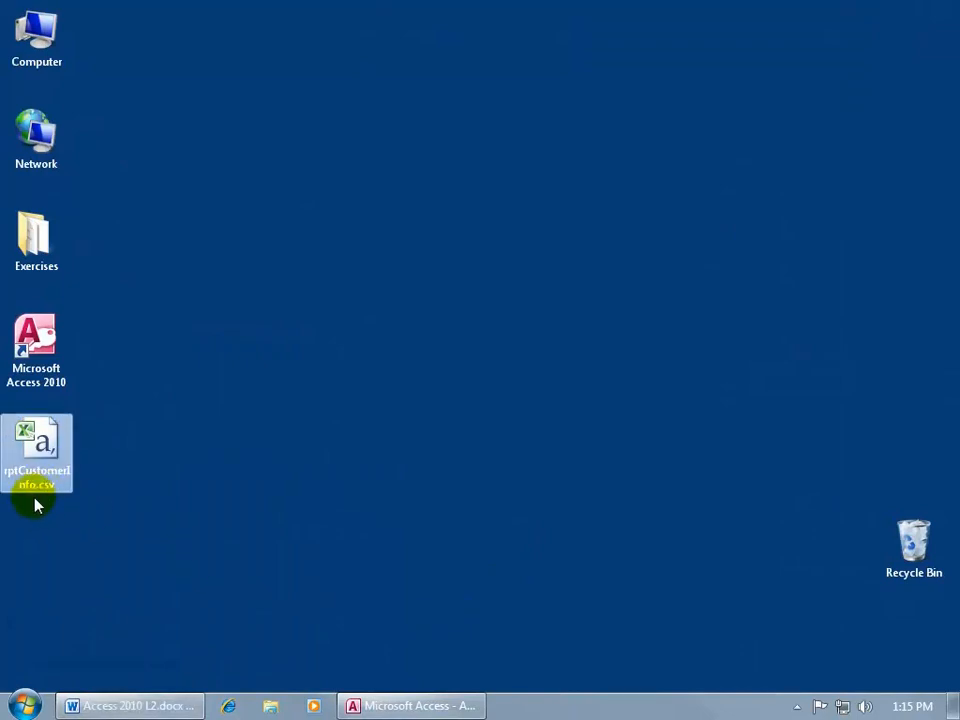
double_click(27, 443)
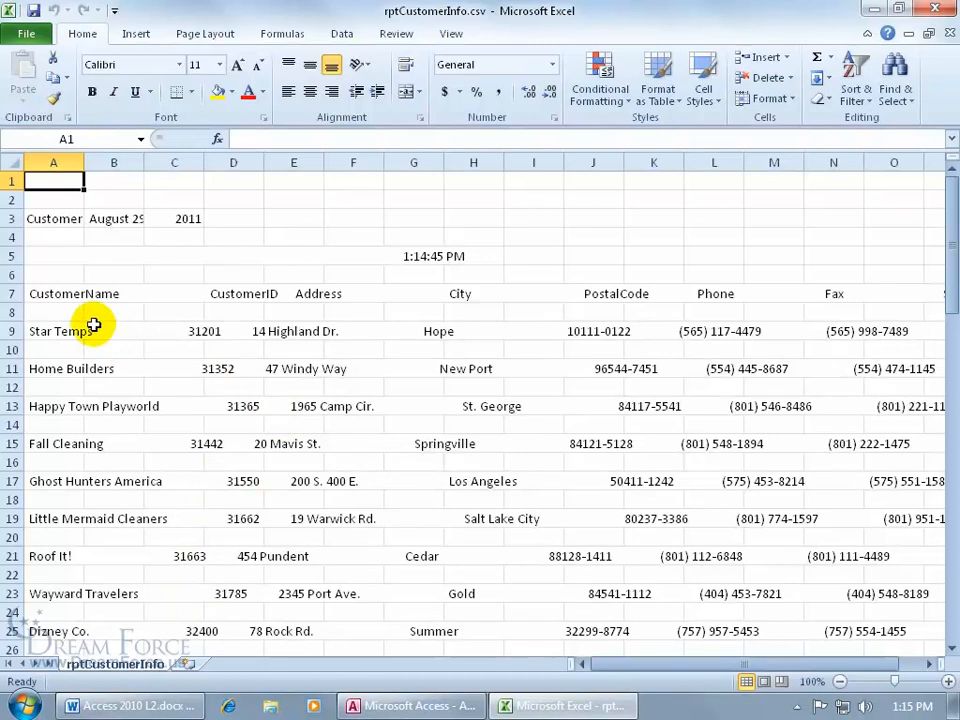
left_click(52, 293)
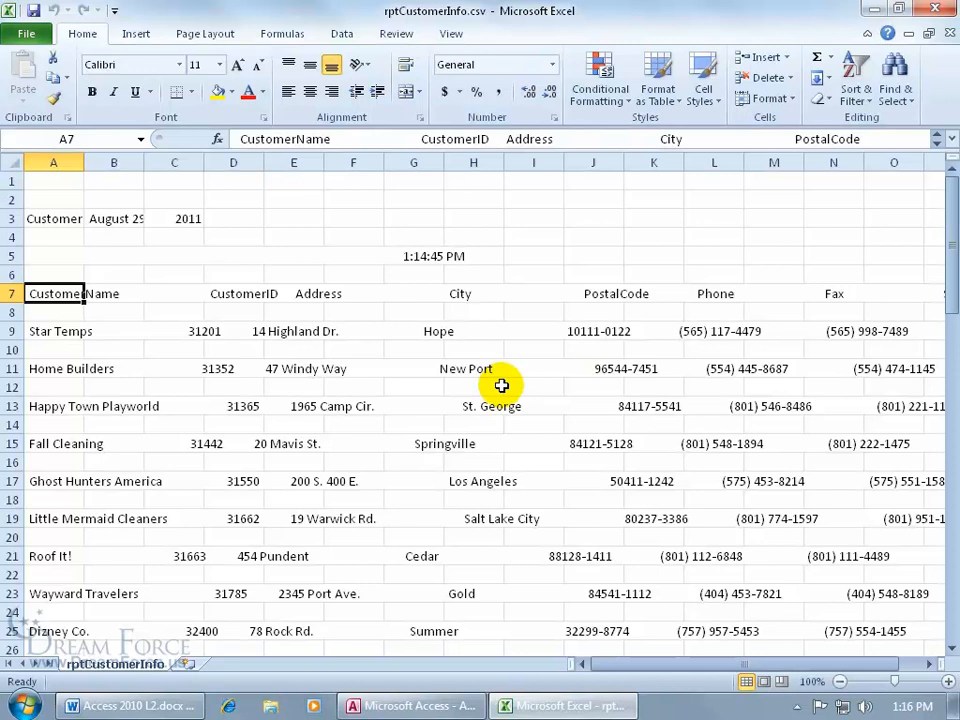
left_click_drag(77, 293, 47, 574)
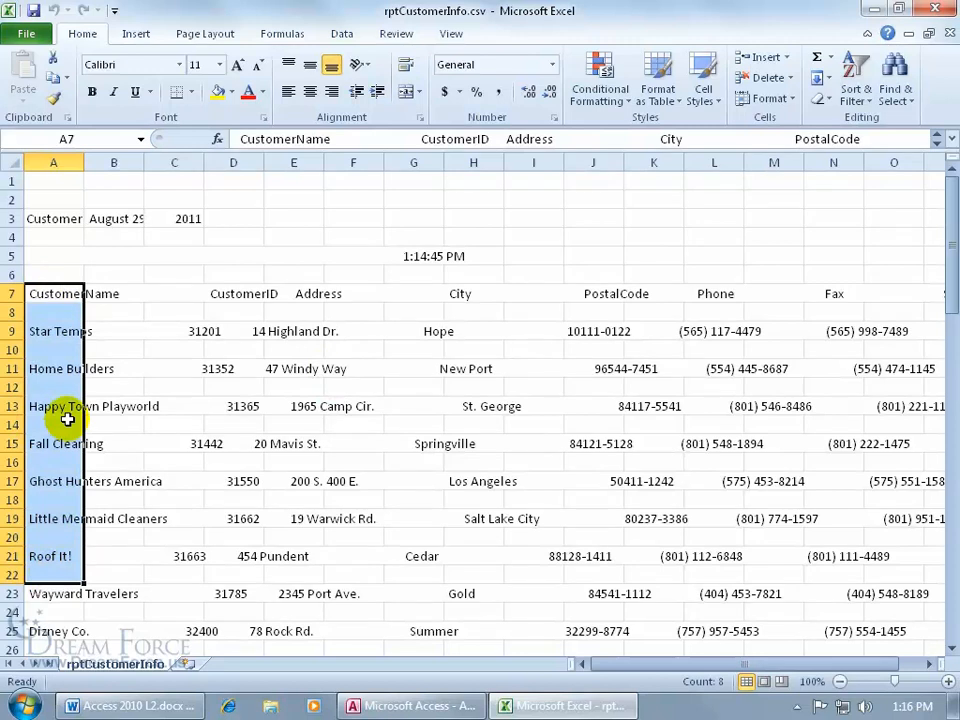
left_click(342, 33)
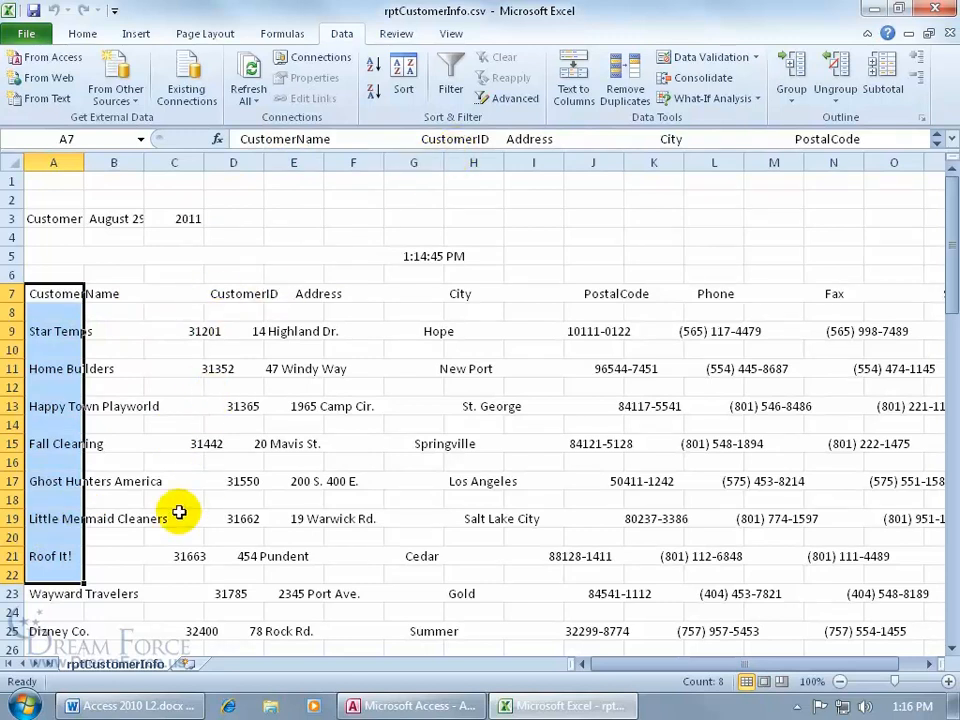
left_click(944, 8)
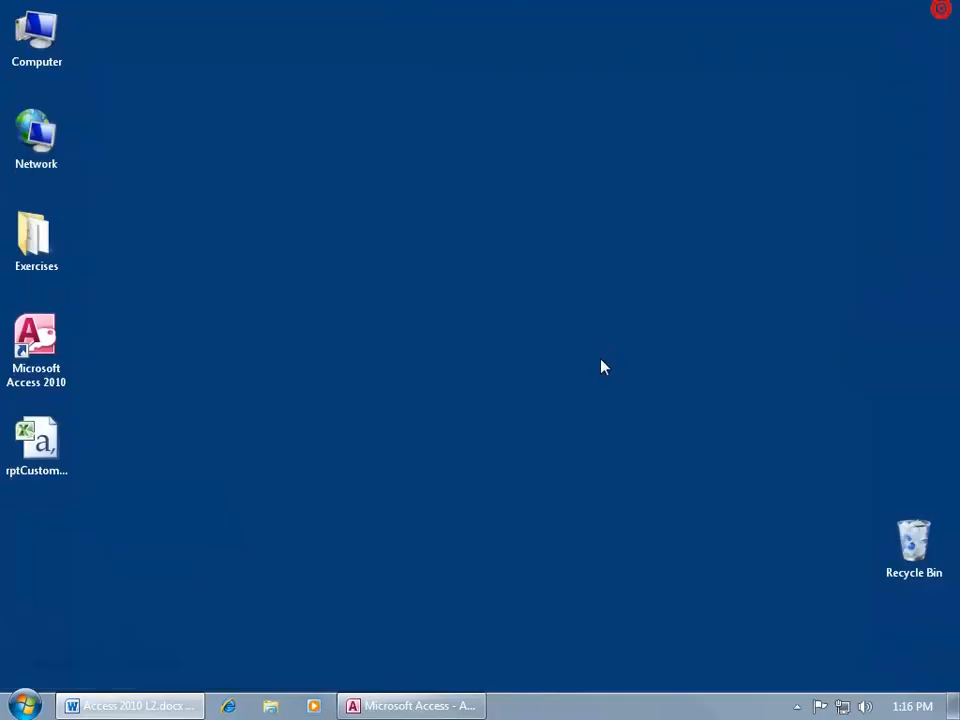
Step: Switch back to Access and set up a text file export of tblBookProject to the Desktop as tblBookProject.csv
left_click(414, 706)
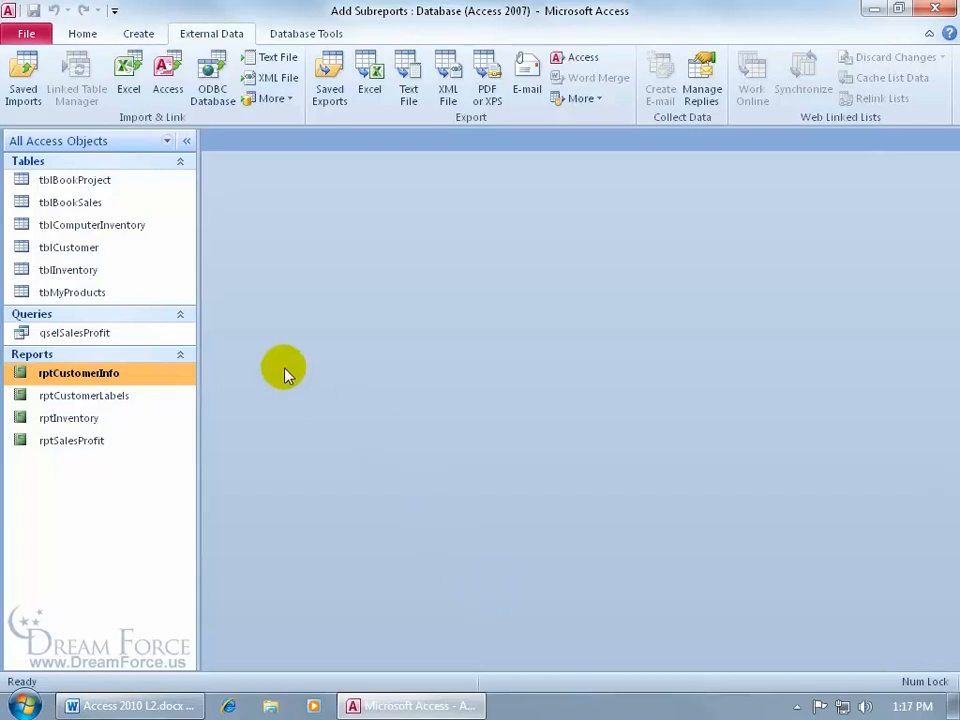
left_click(122, 181)
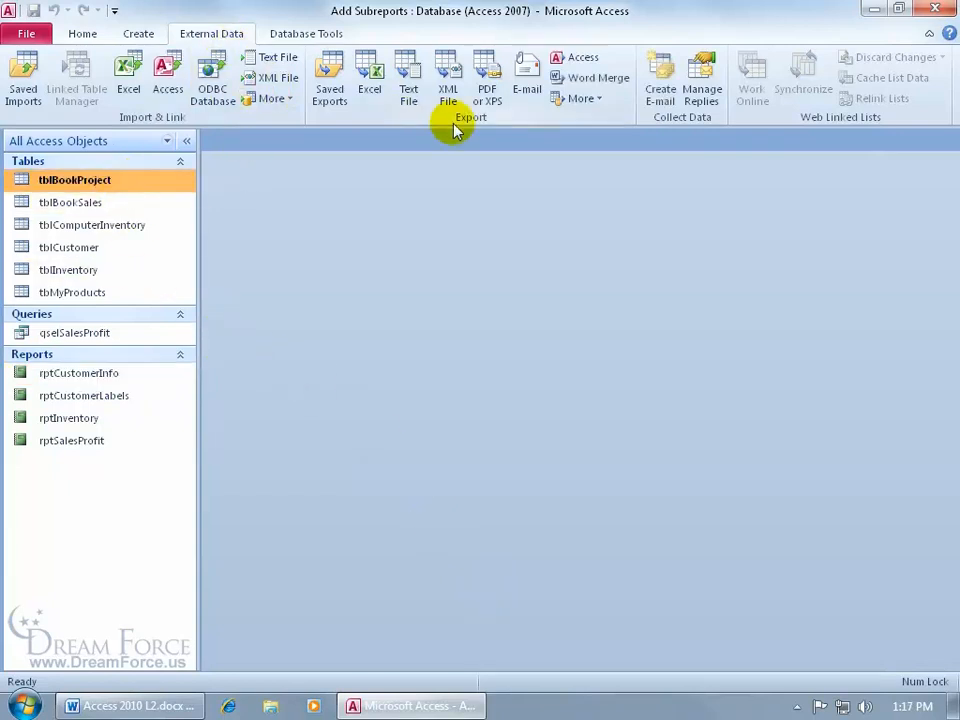
left_click(409, 80)
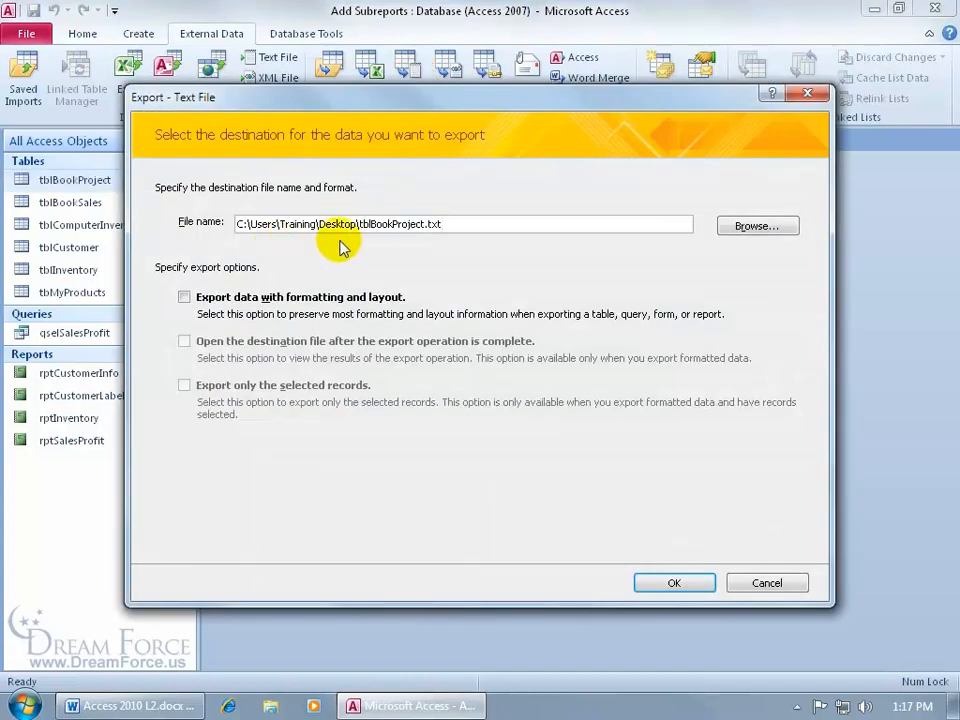
key("BackSpace")
key("BackSpace")
key("BackSpace")
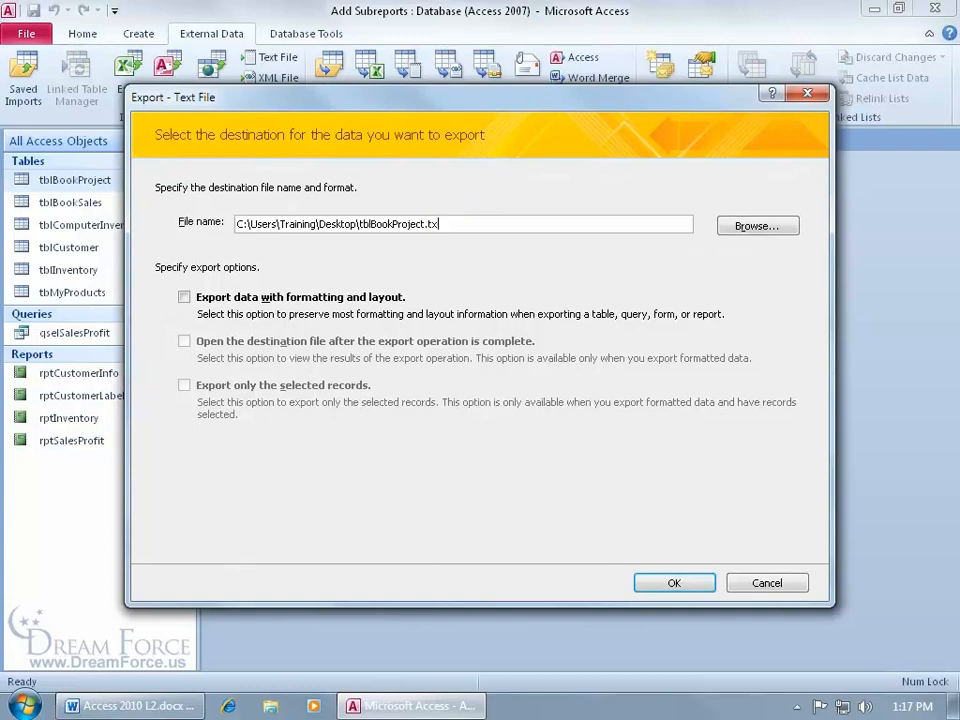
type("csv")
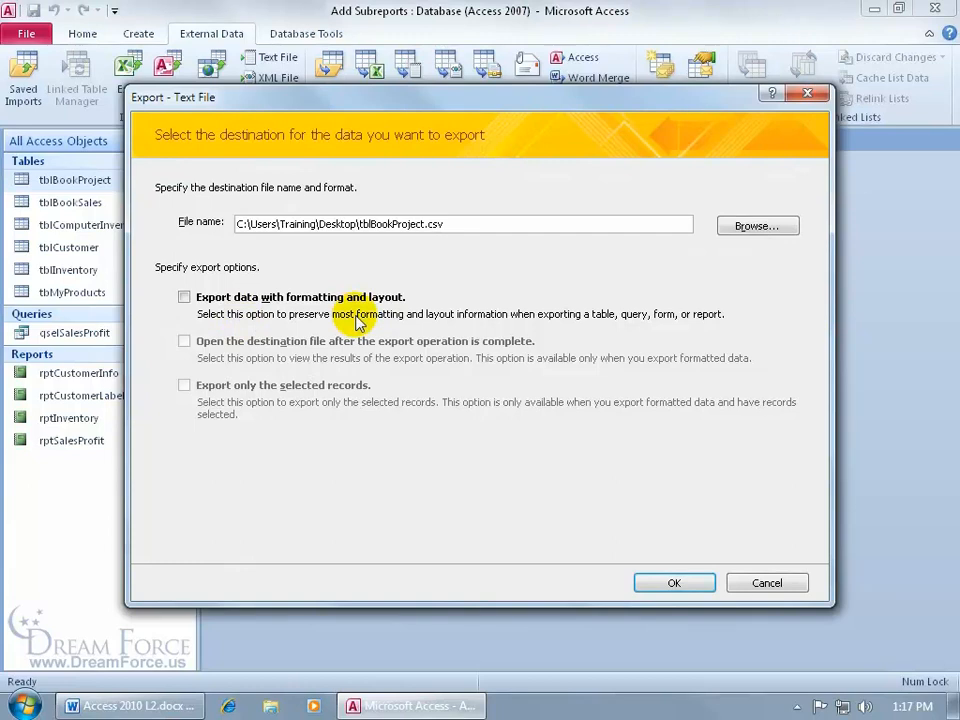
Step: Export the table as comma-delimited text with field names on the first row and save the export steps as Export-tblBookProject
left_click(666, 581)
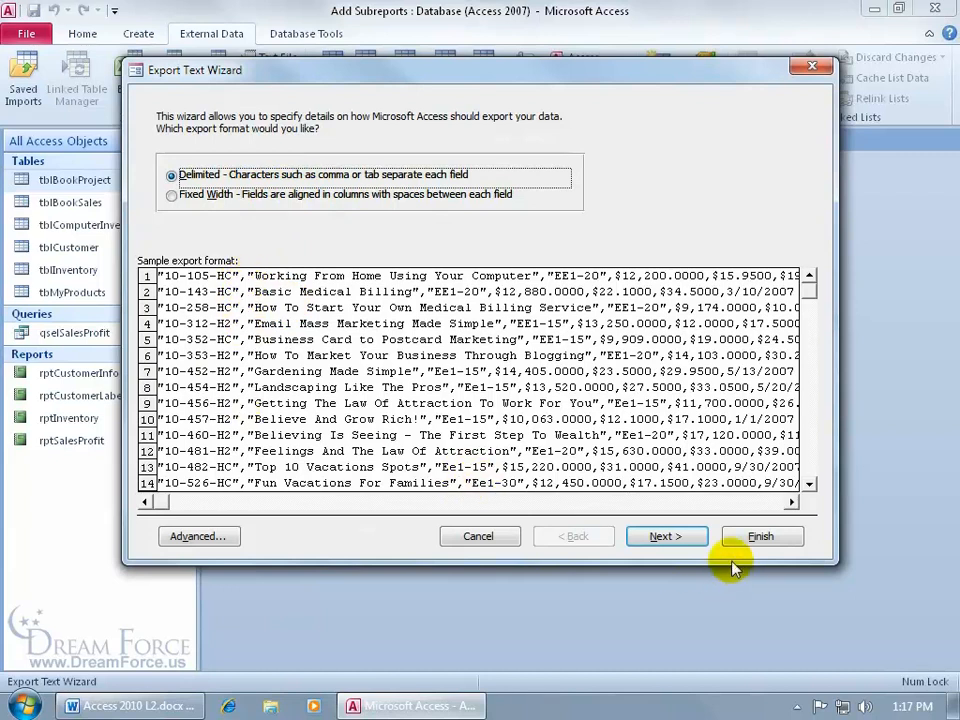
left_click(676, 540)
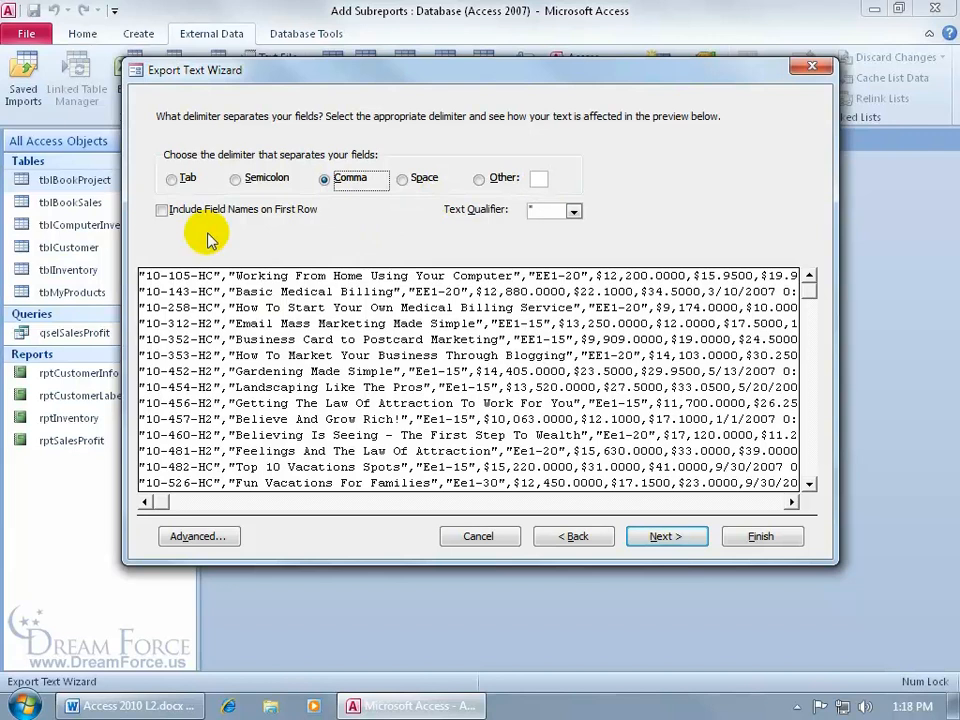
left_click(161, 210)
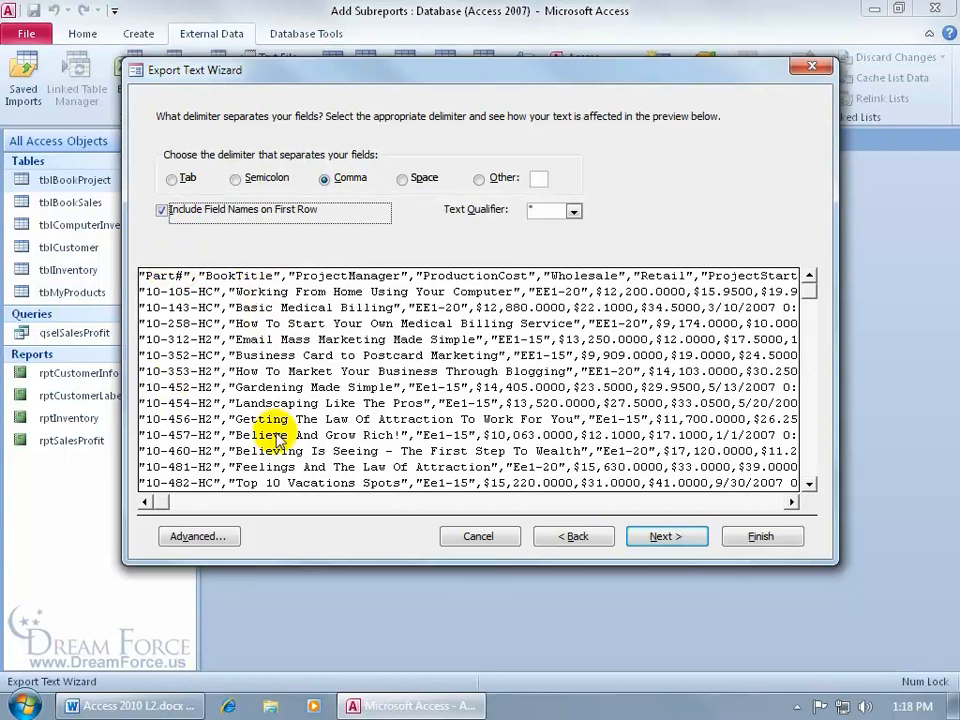
left_click(668, 537)
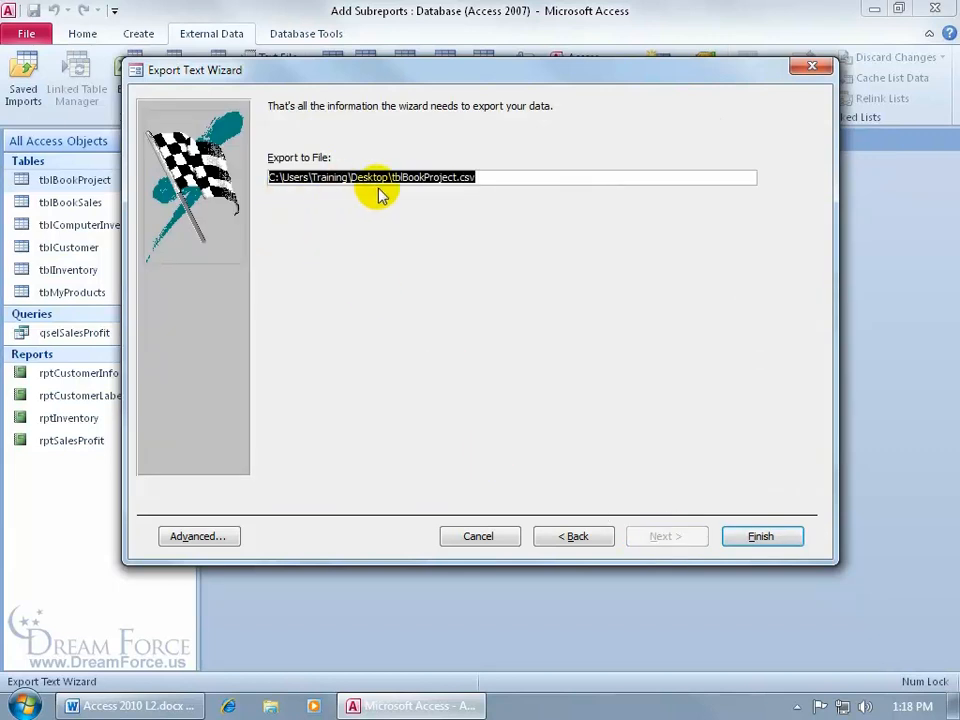
left_click(482, 178)
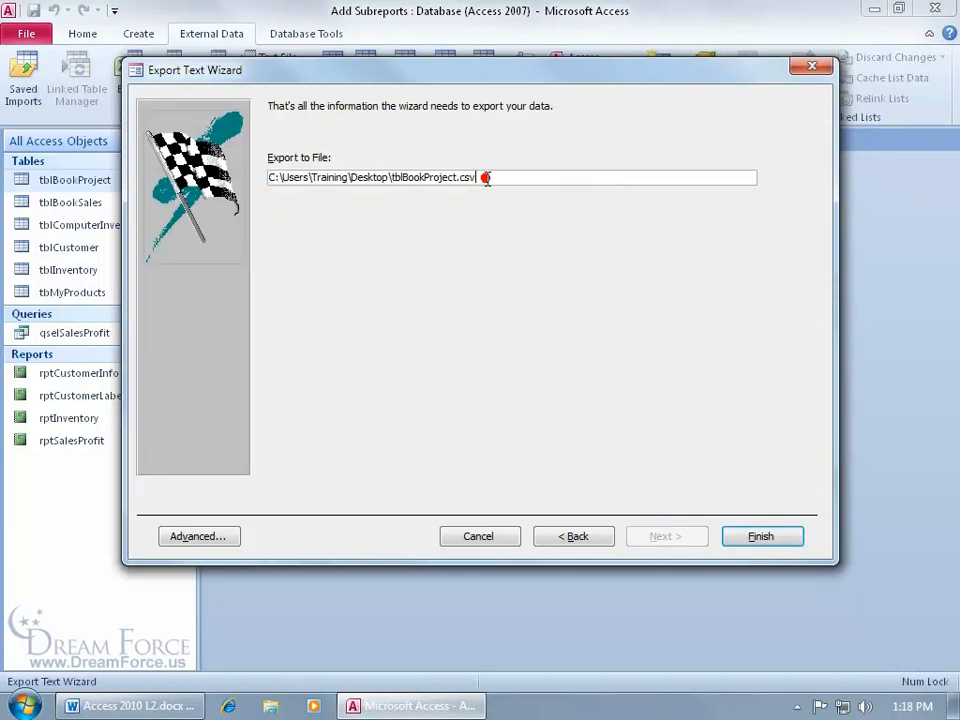
left_click_drag(388, 178, 351, 178)
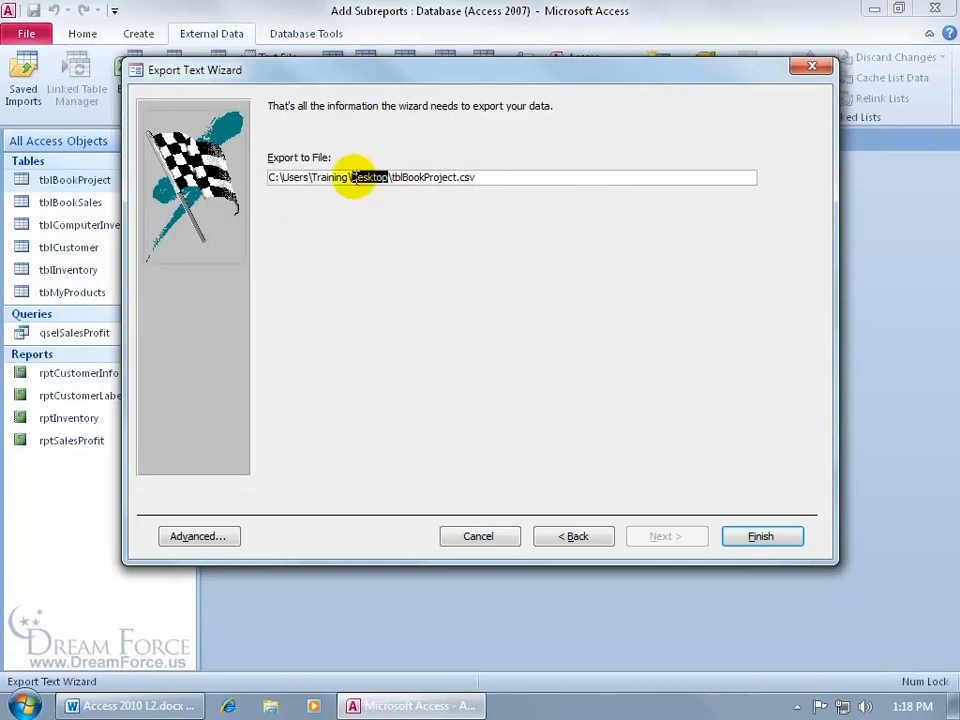
left_click(390, 178)
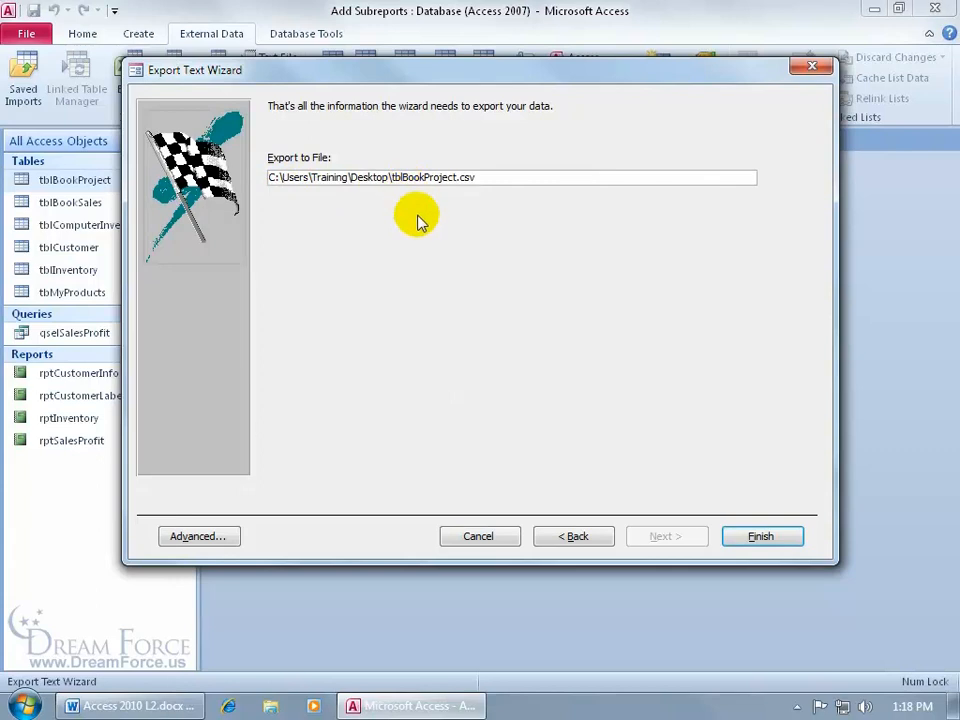
left_click(736, 534)
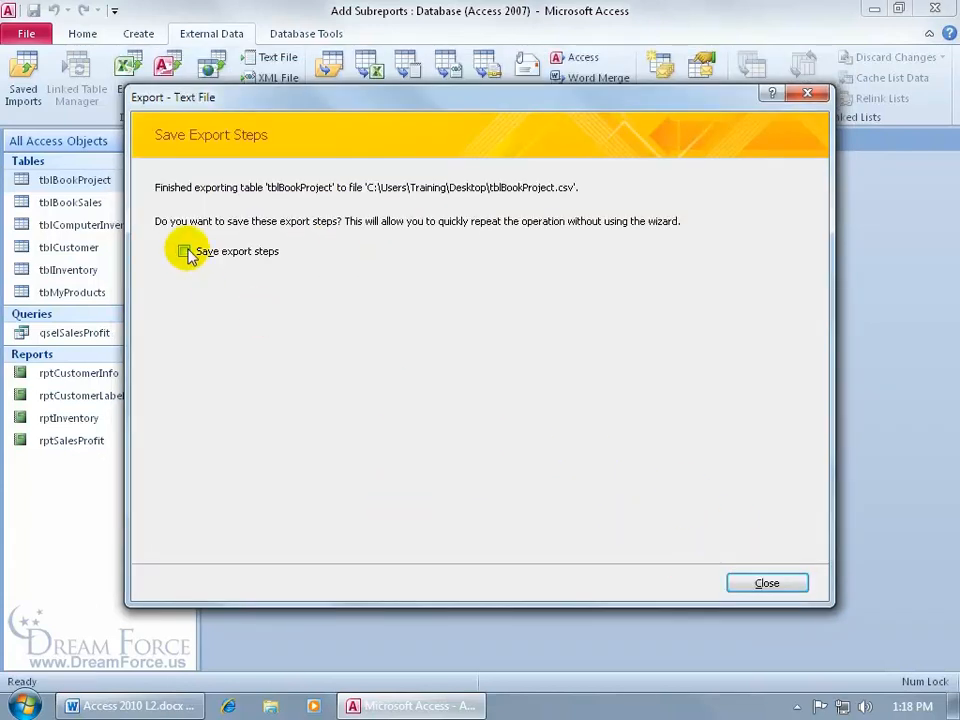
left_click(184, 251)
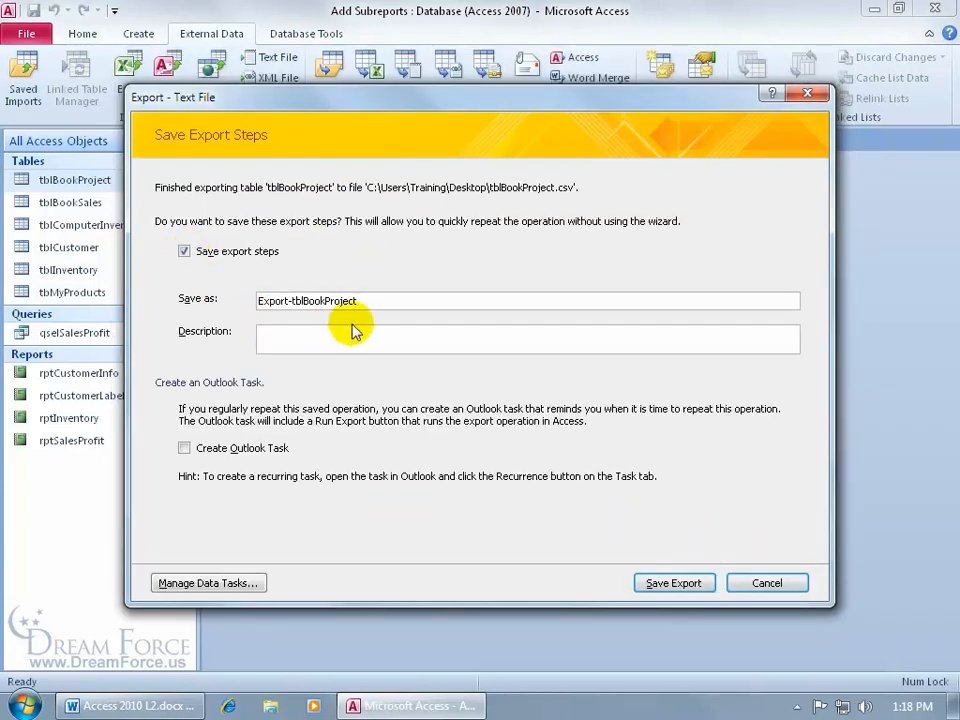
left_click(676, 584)
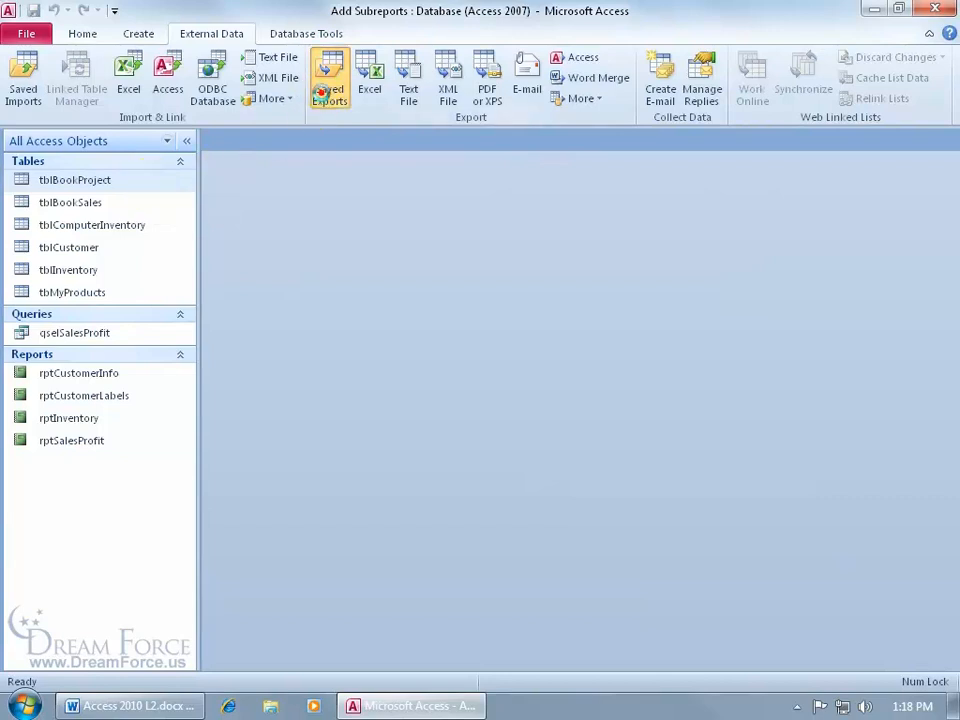
Step: Try to rerun the saved export Export-tblBookProject, declining to replace the existing CSV file, and close the list of saved exports
left_click(328, 92)
left_click(290, 243)
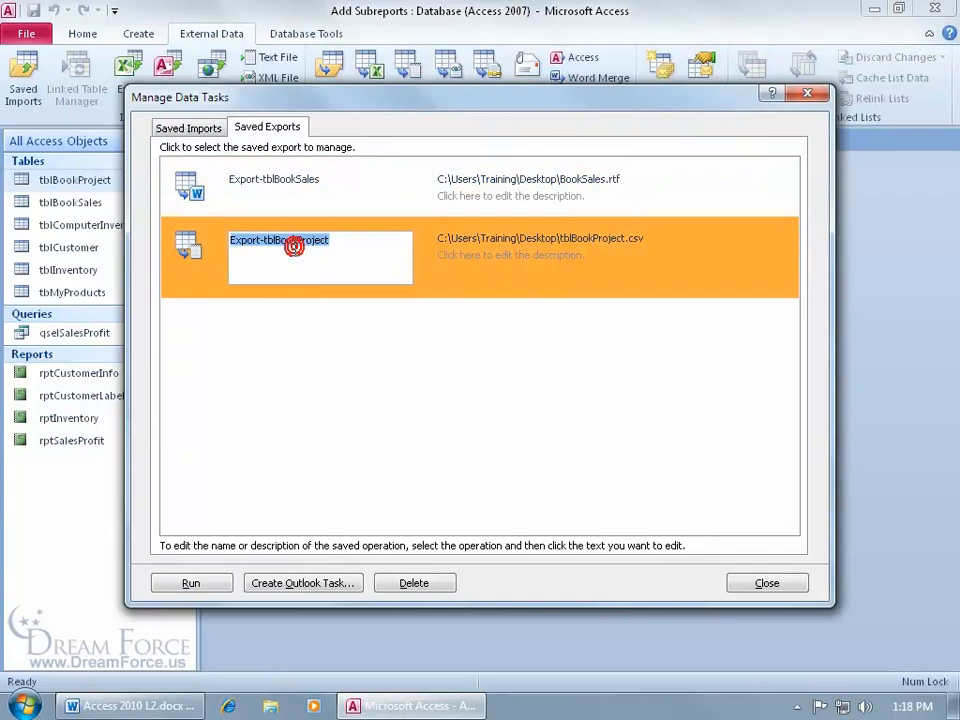
left_click(200, 583)
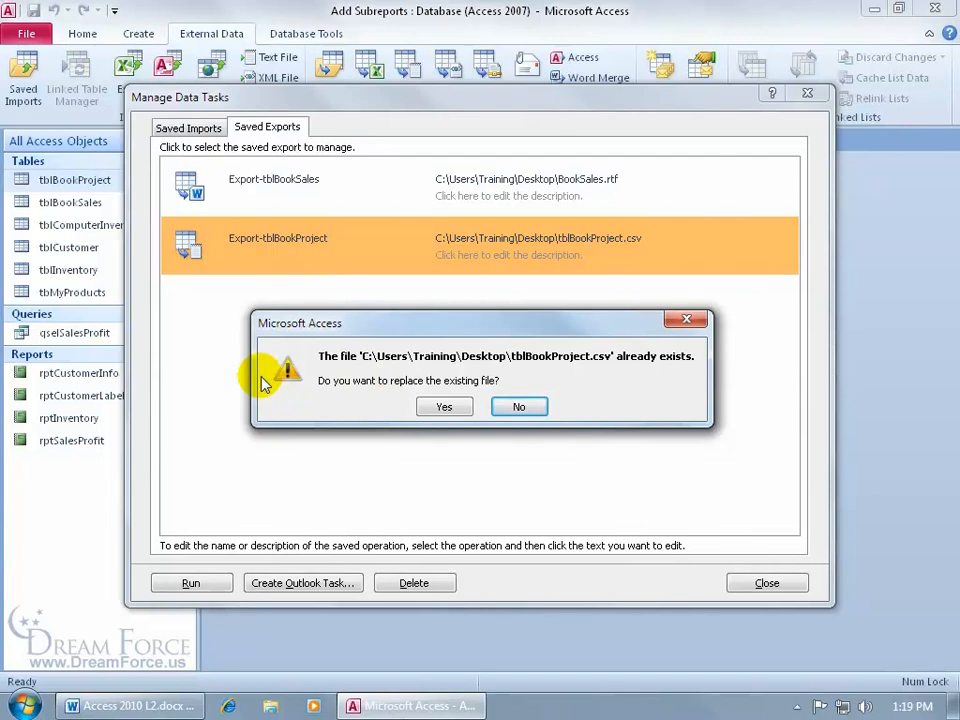
left_click(535, 407)
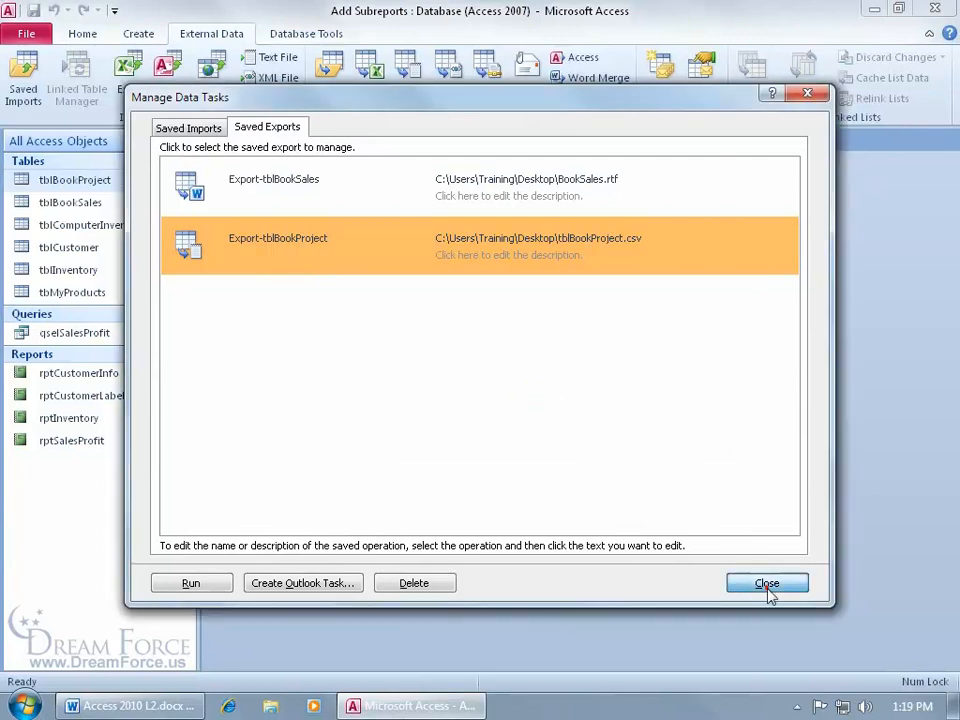
left_click(767, 584)
Step: Minimize Access and open the exported tblBookProject.csv from the Desktop in Excel
left_click(874, 9)
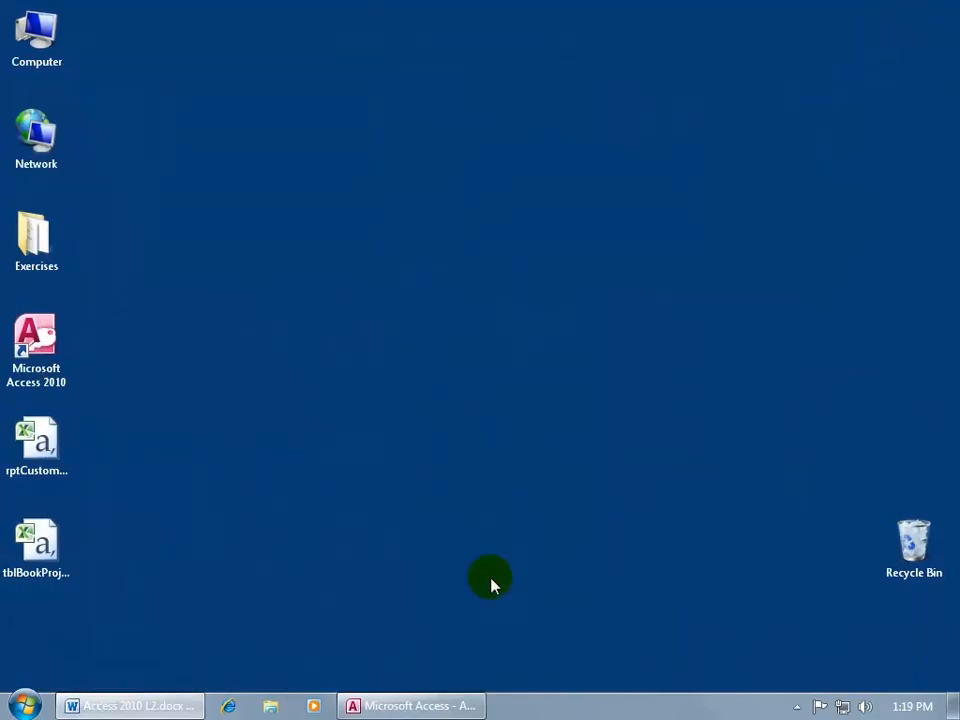
left_click(47, 551)
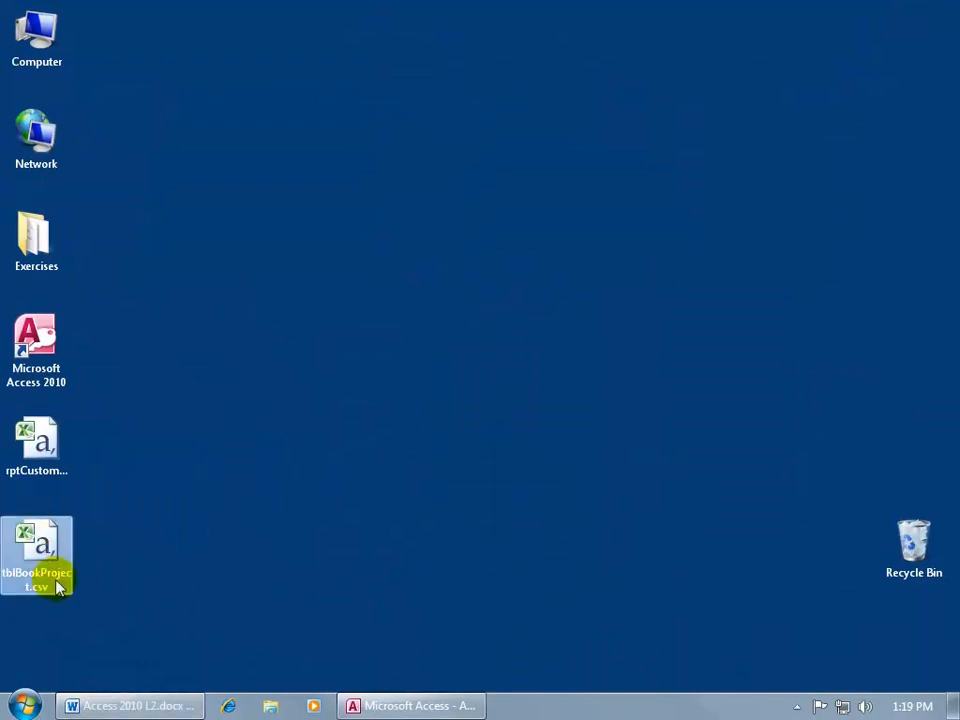
double_click(45, 560)
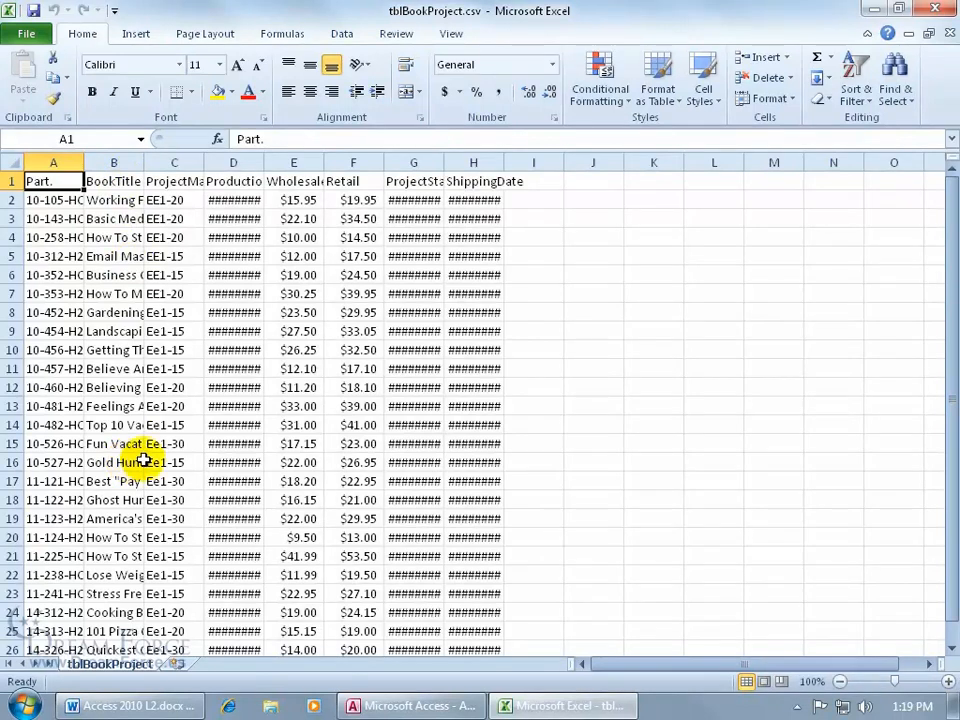
Step: Widen the ProductionCost column to fit its full heading and currency values
mouse_move(240, 338)
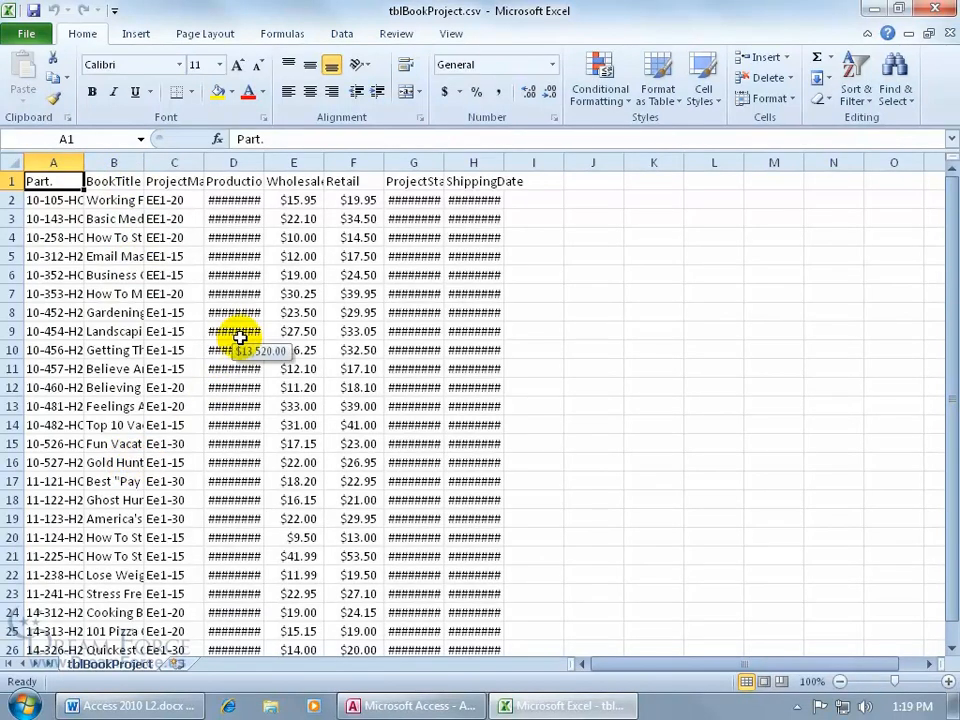
mouse_move(233, 276)
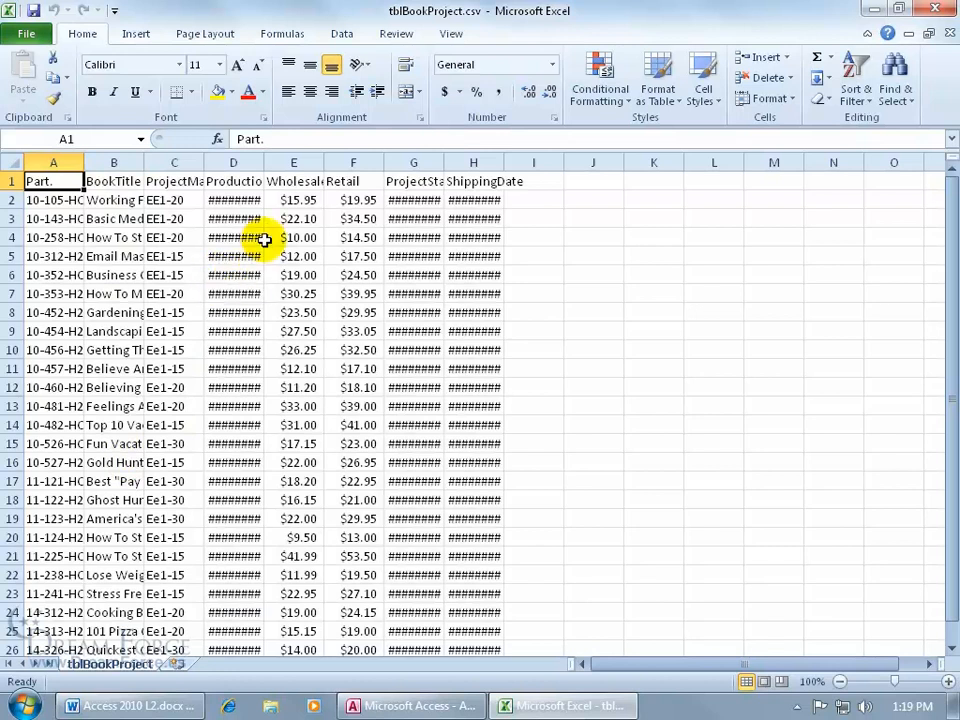
left_click_drag(264, 160, 291, 161)
double_click(291, 161)
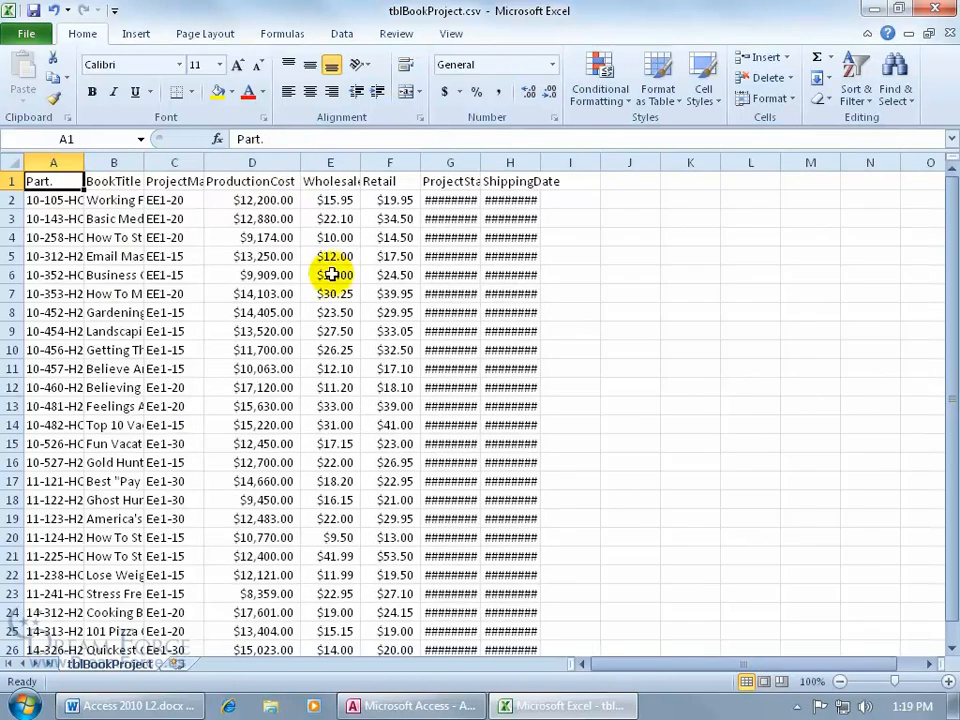